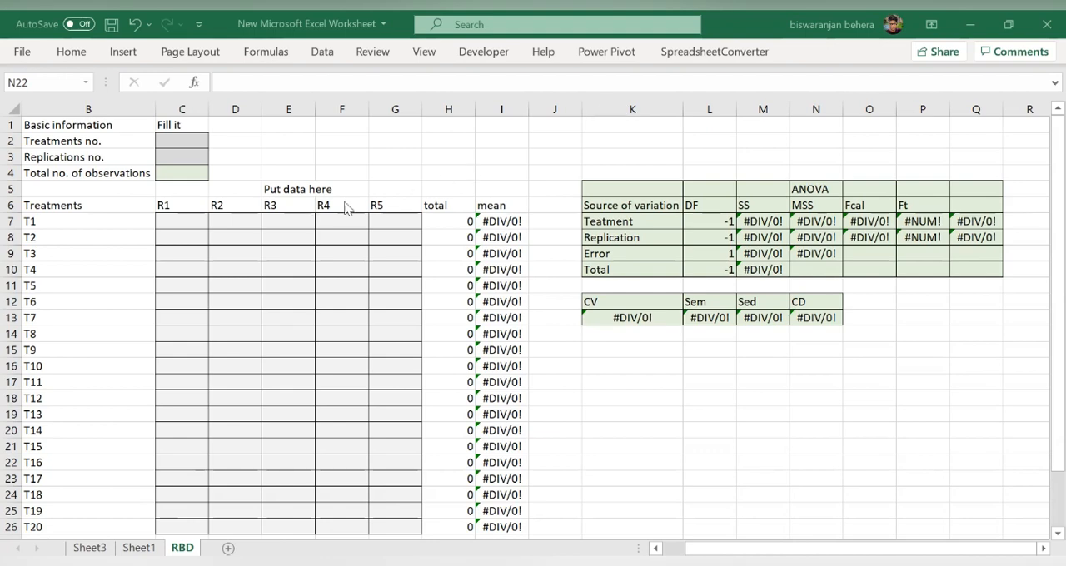
- Enter 10 as the number of treatments and 2 as the number of replications in the basic information block
{"action": "left_click", "coordinate": [193, 140]}
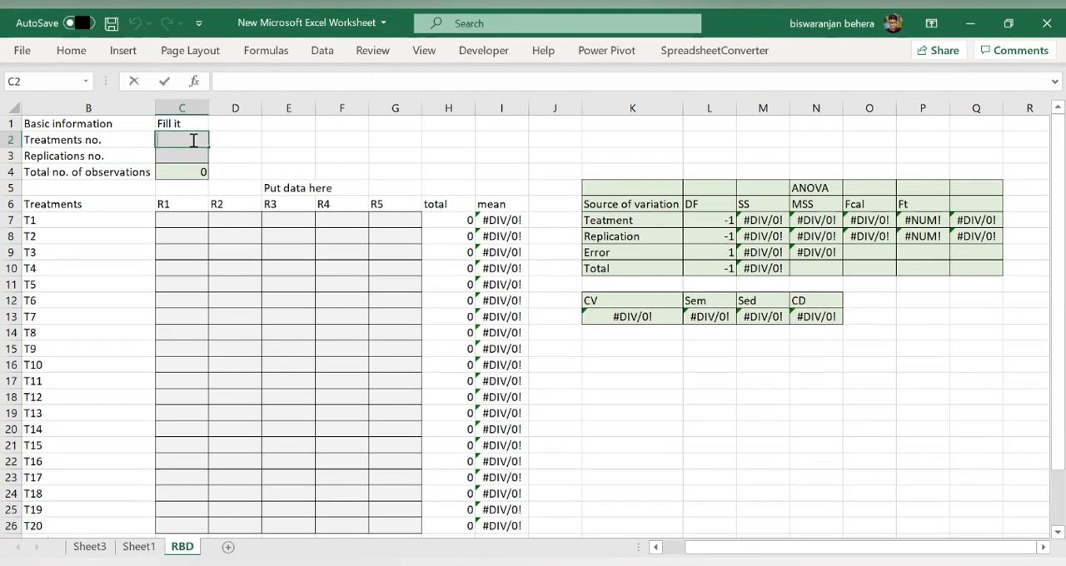
{"action": "type", "text": "10"}
{"action": "left_click", "coordinate": [193, 157]}
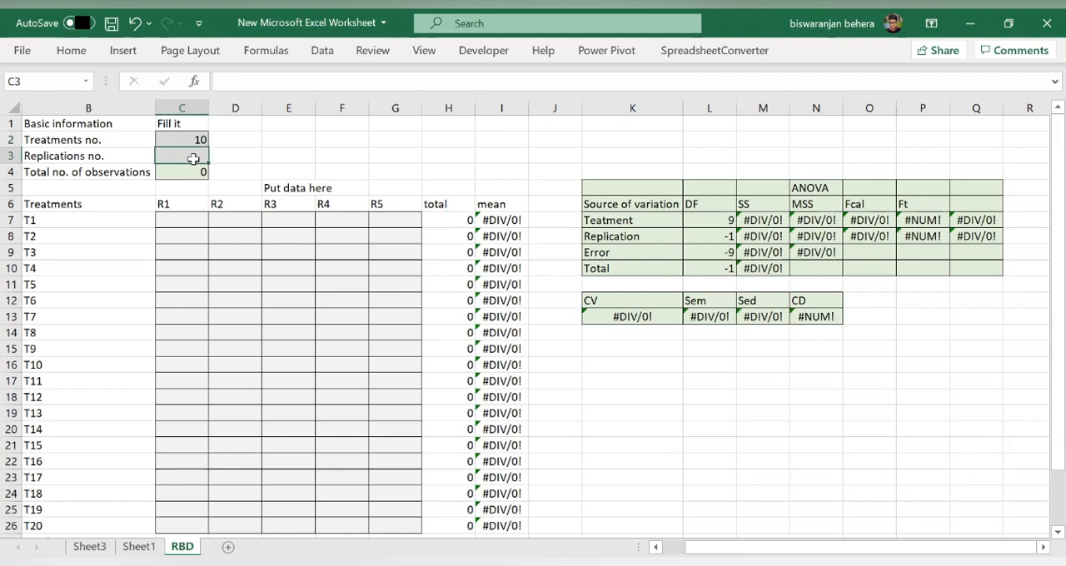
{"action": "type", "text": "2"}
{"action": "left_click", "coordinate": [249, 161]}
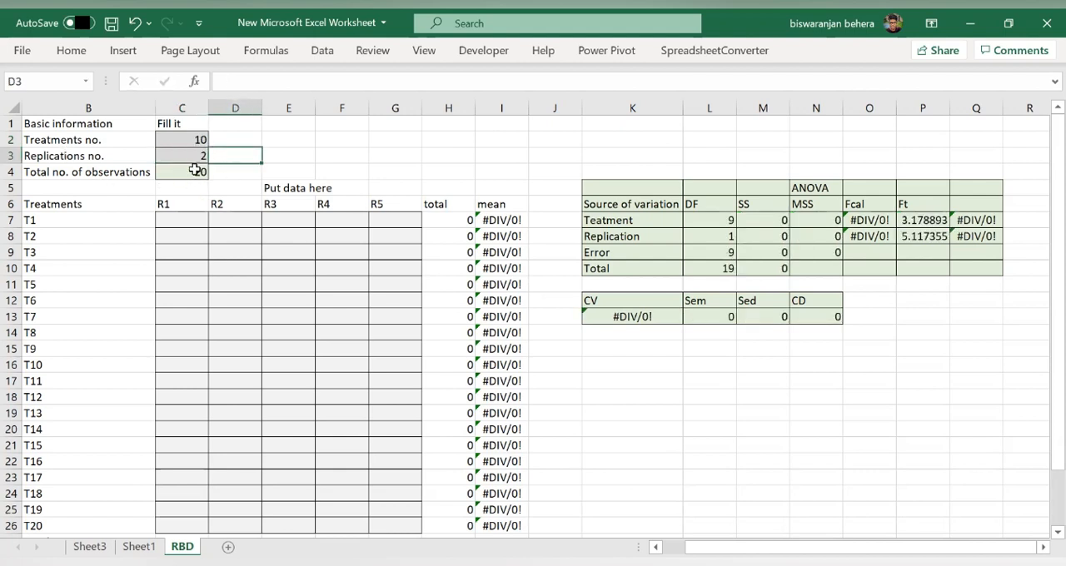
- Paste the copied two-replication data for treatments T1 to T10 into the data table, starting at cell C7
{"action": "left_click", "coordinate": [182, 220]}
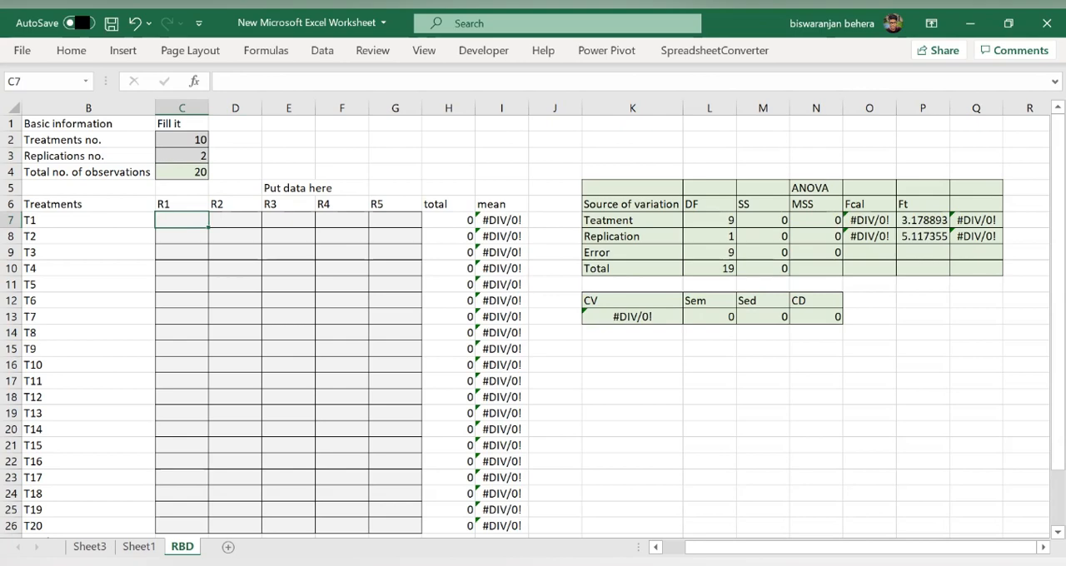
{"action": "key", "text": "ctrl+v"}
{"action": "left_click", "coordinate": [763, 348]}
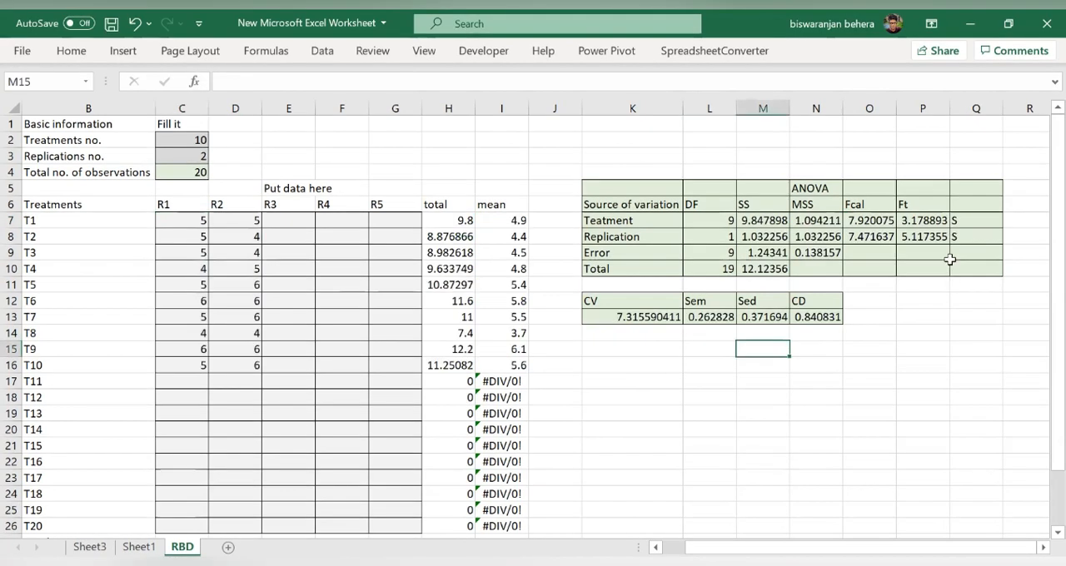
- Examine the ANOVA Ft and significance cells and the CD, Sed and CV results
{"action": "left_click_drag", "start_coordinate": [939, 220], "coordinate": [956, 237]}
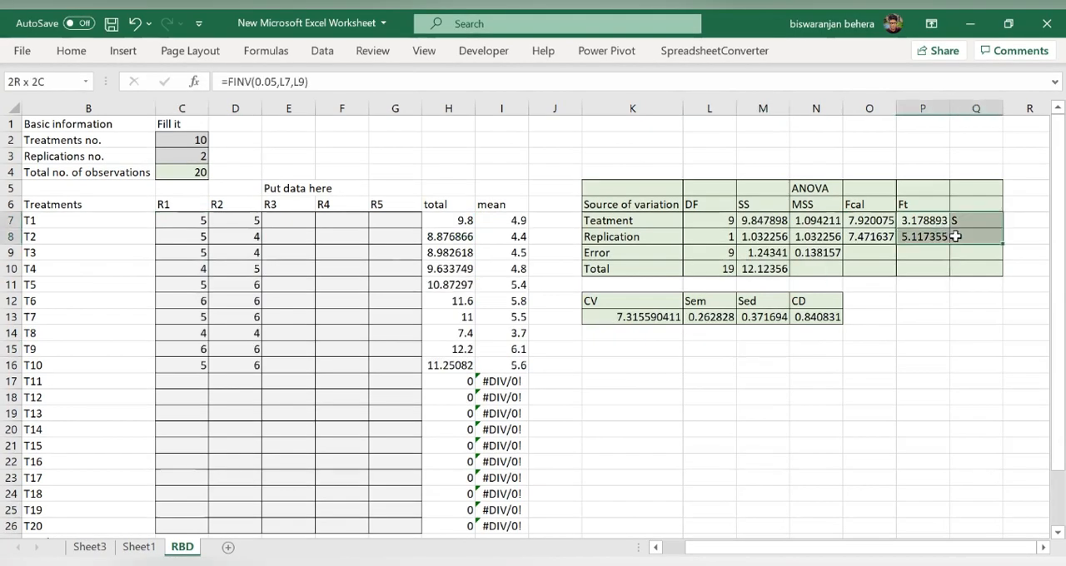
{"action": "left_click", "coordinate": [960, 382]}
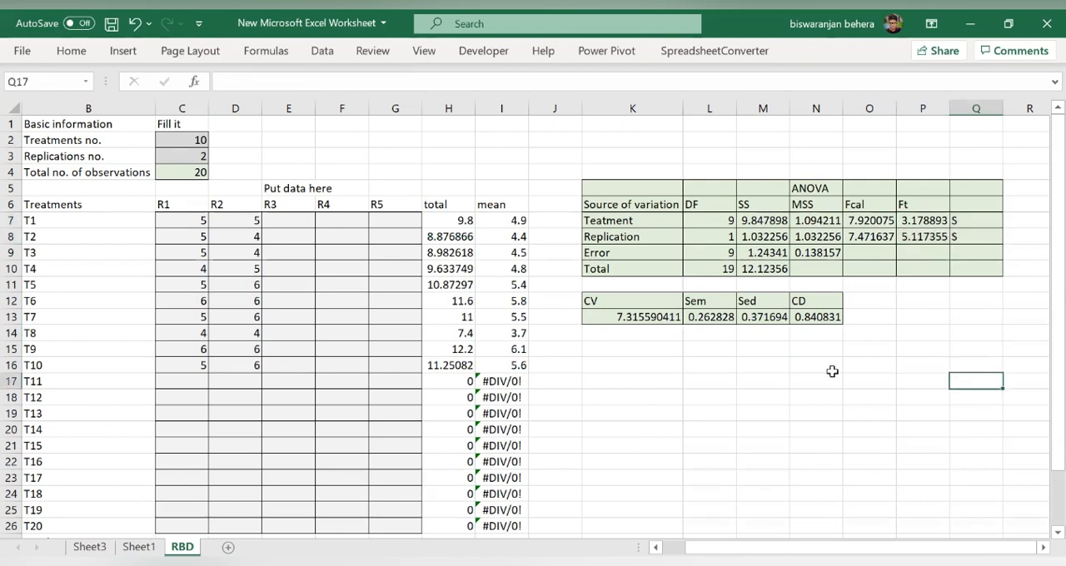
{"action": "left_click", "coordinate": [810, 318]}
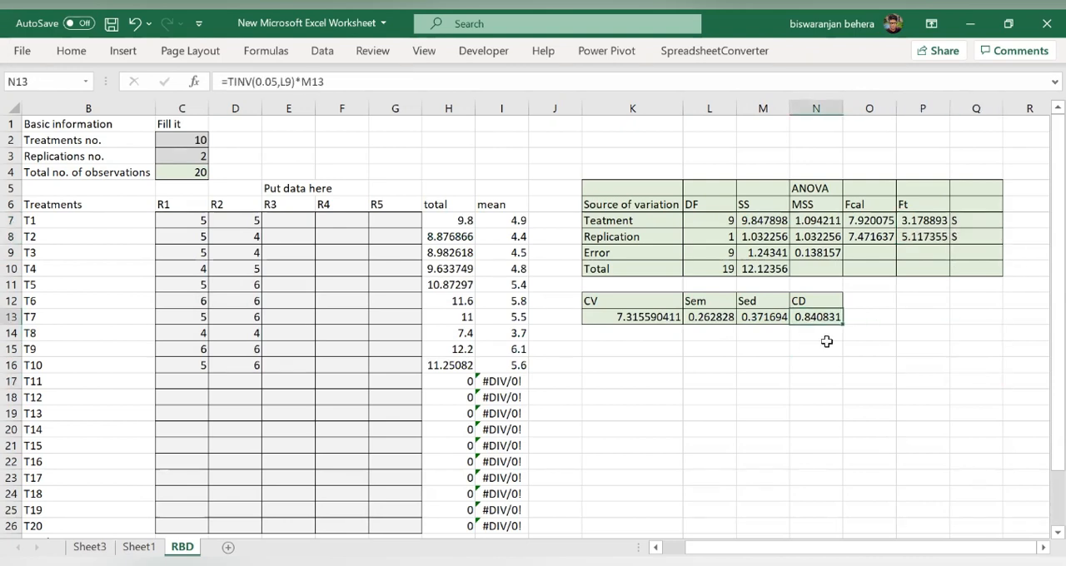
{"action": "left_click", "coordinate": [752, 320]}
{"action": "left_click", "coordinate": [637, 319]}
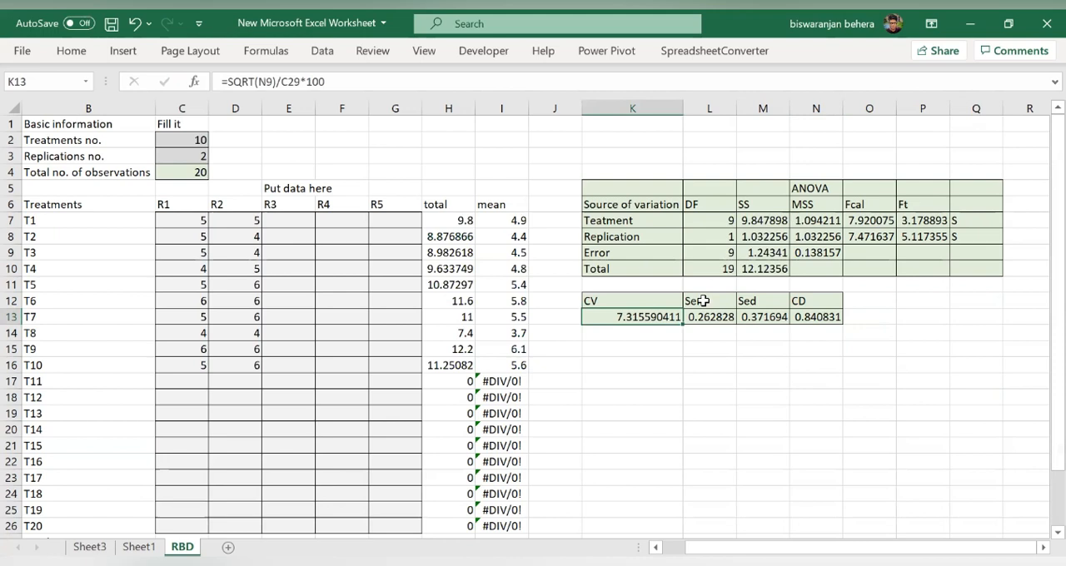
- Change the number of treatments to 12 and the number of replications to 3
{"action": "double_click", "coordinate": [199, 142]}
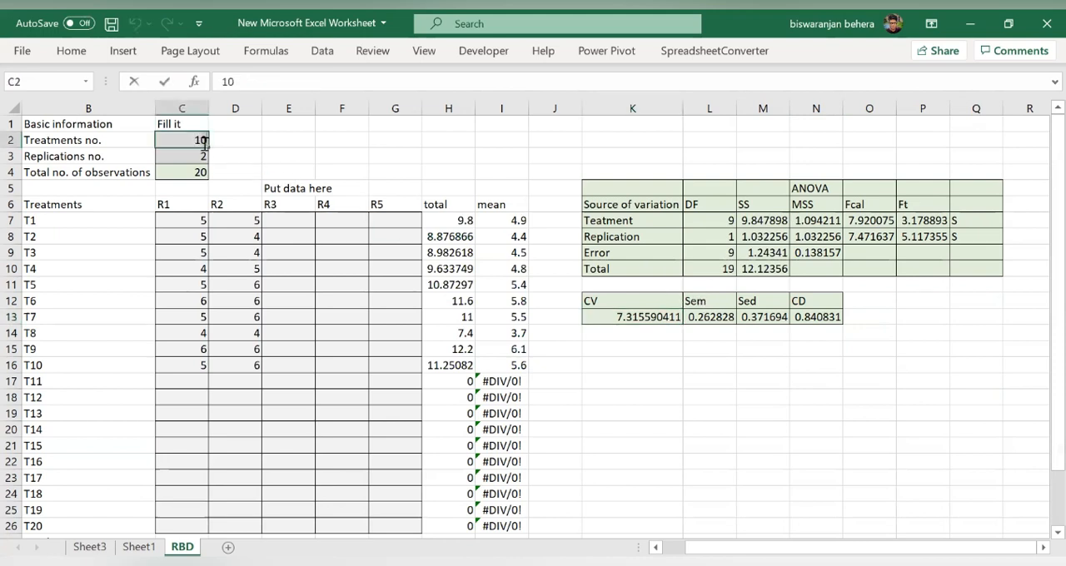
{"action": "double_click", "coordinate": [204, 141]}
{"action": "type", "text": "12"}
{"action": "left_click", "coordinate": [206, 154]}
{"action": "double_click", "coordinate": [206, 154]}
{"action": "type", "text": "3"}
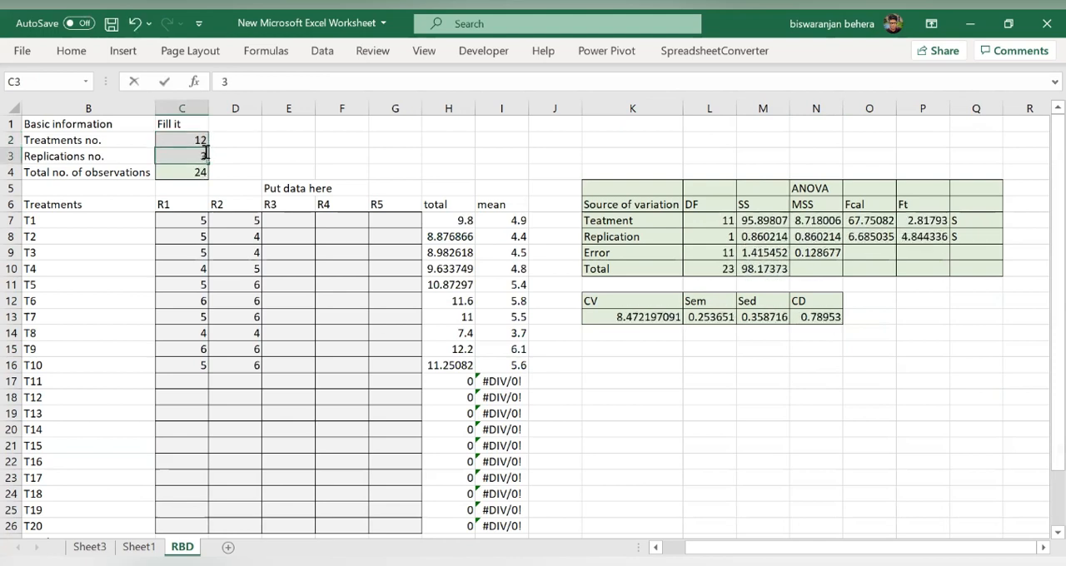
{"action": "left_click", "coordinate": [253, 177]}
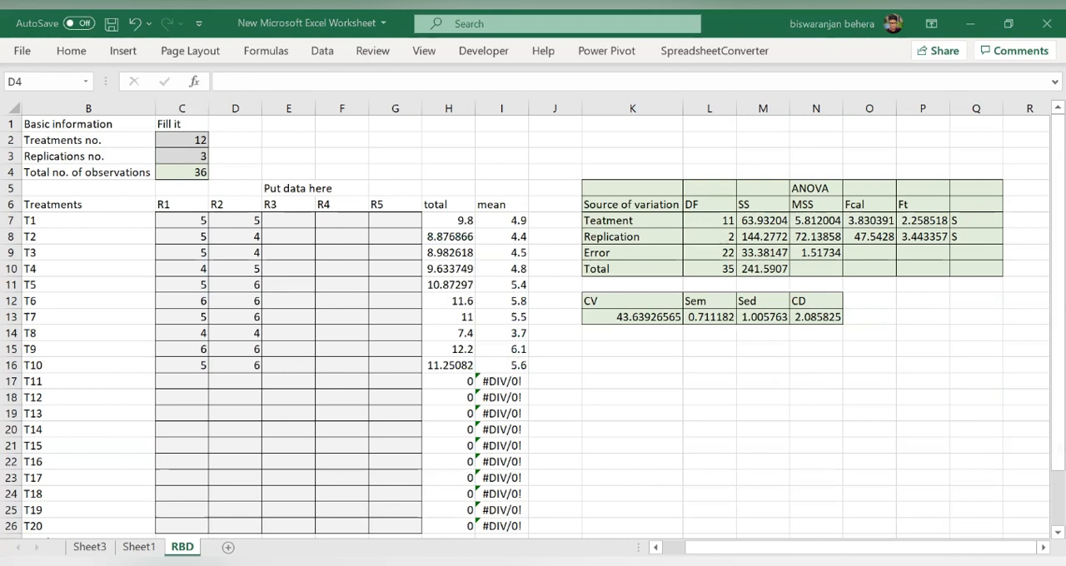
- Copy the data set of 12 treatments and 3 replications and paste it as values starting at cell C7
{"action": "right_click", "coordinate": [196, 270]}
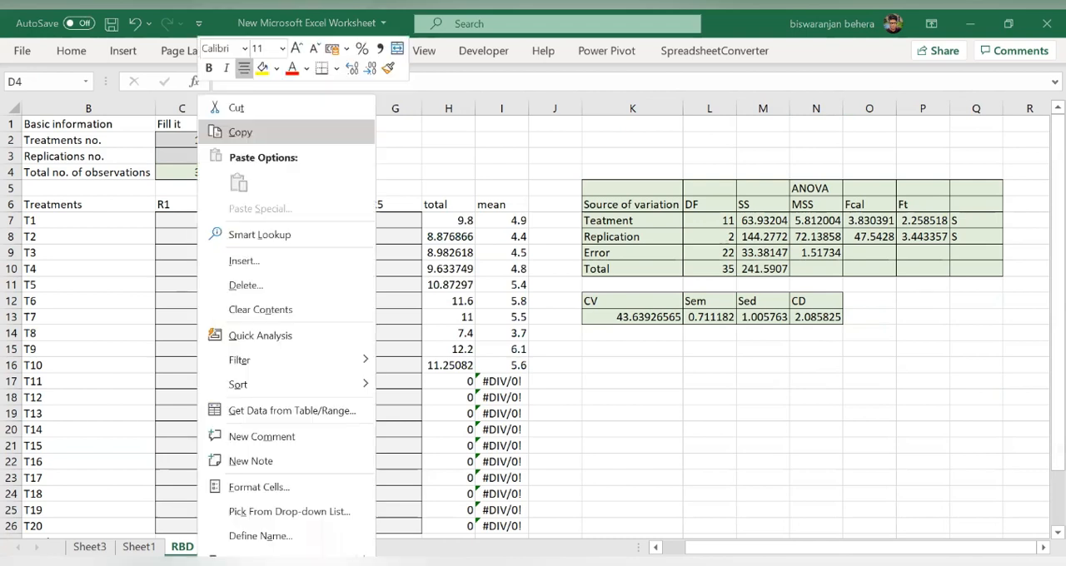
{"action": "left_click", "coordinate": [240, 132]}
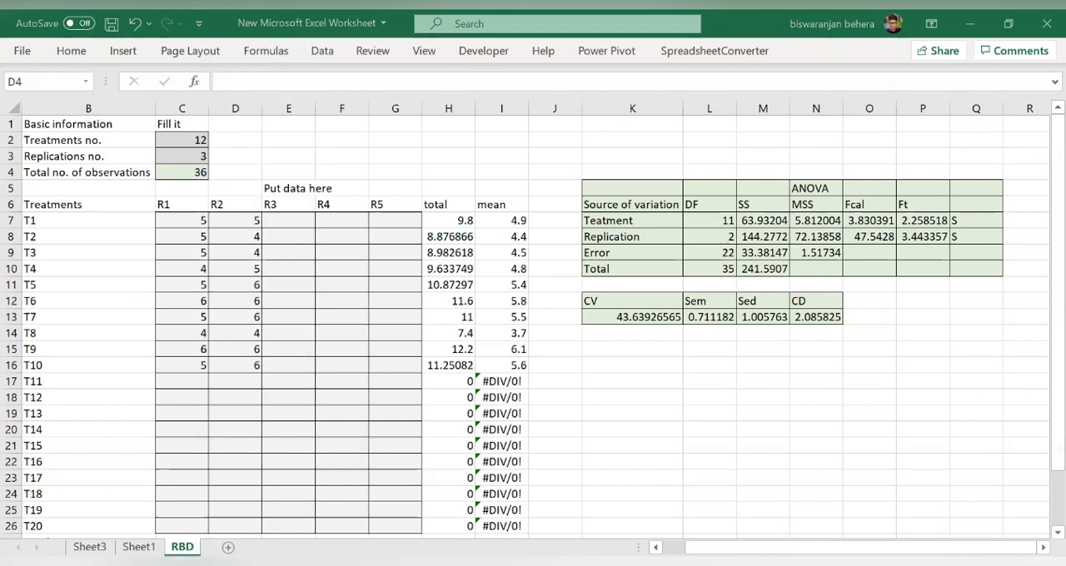
{"action": "left_click", "coordinate": [190, 218]}
{"action": "right_click", "coordinate": [190, 218]}
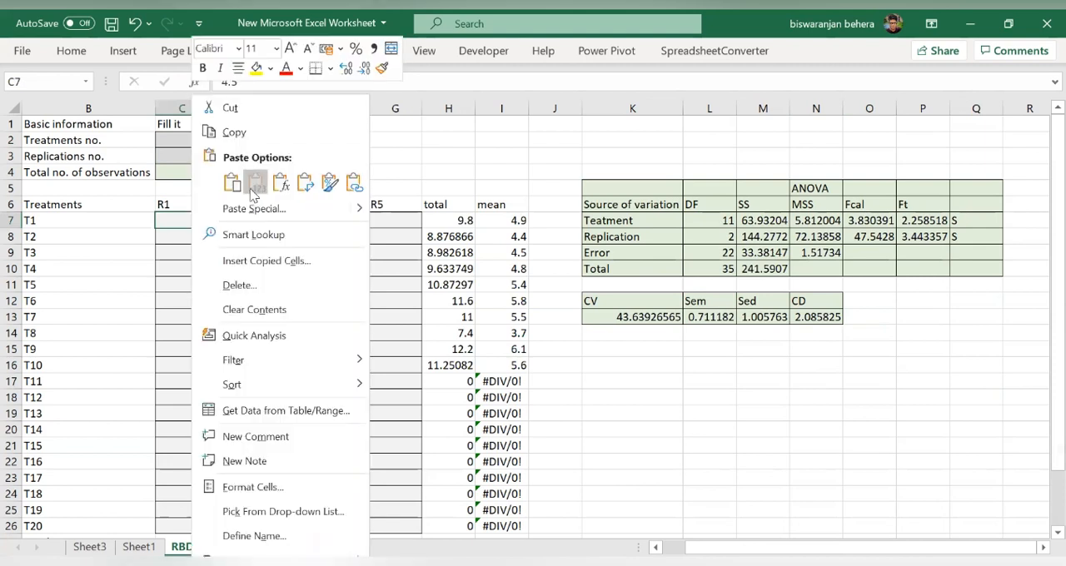
{"action": "left_click", "coordinate": [254, 184]}
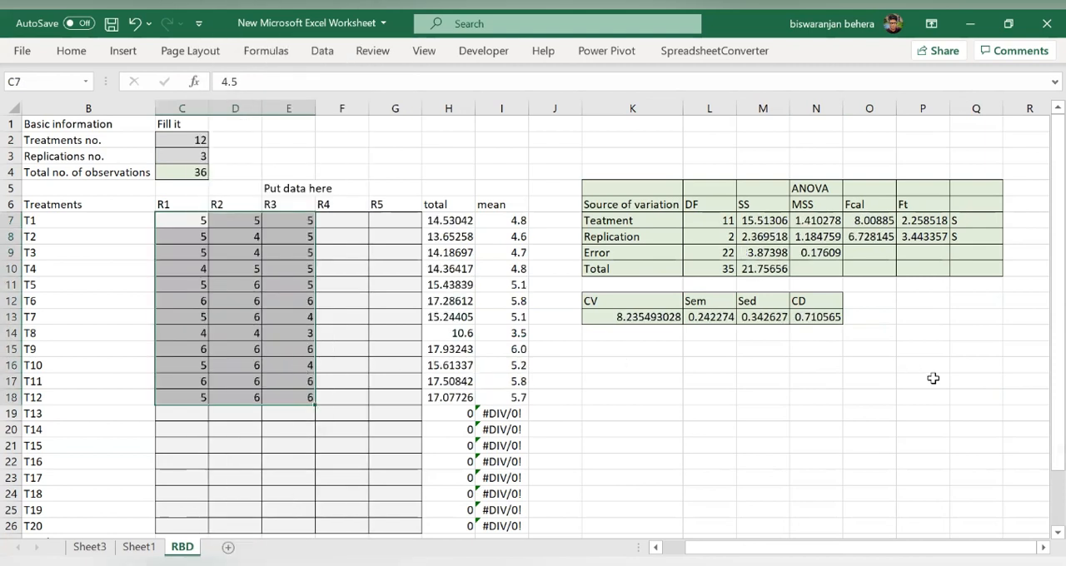
- Check the table F value, the CD result and the significance cells for the 12-treatment data
{"action": "left_click", "coordinate": [920, 223]}
{"action": "left_click", "coordinate": [829, 318]}
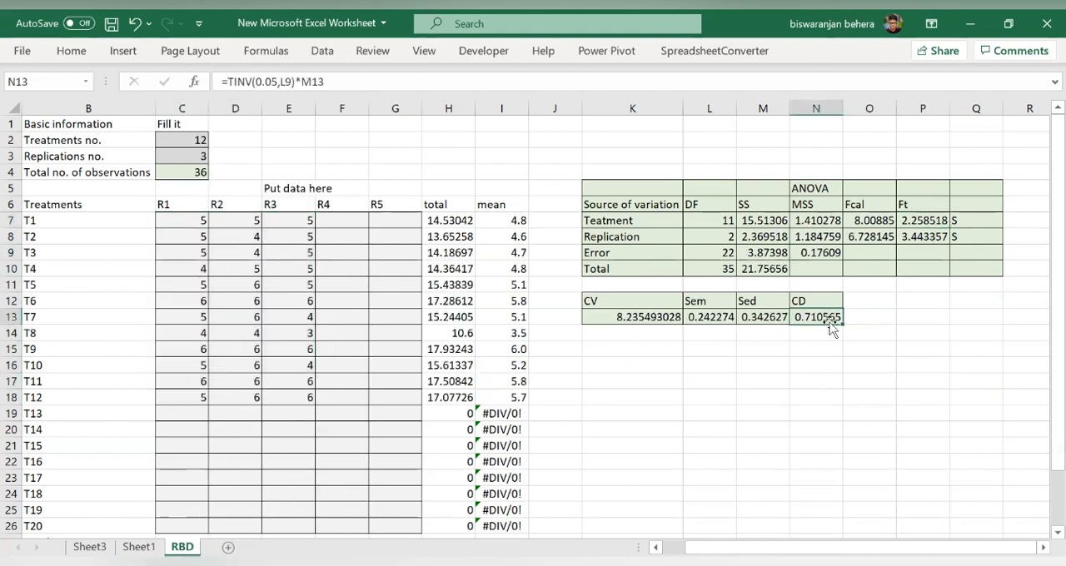
{"action": "left_click", "coordinate": [917, 223]}
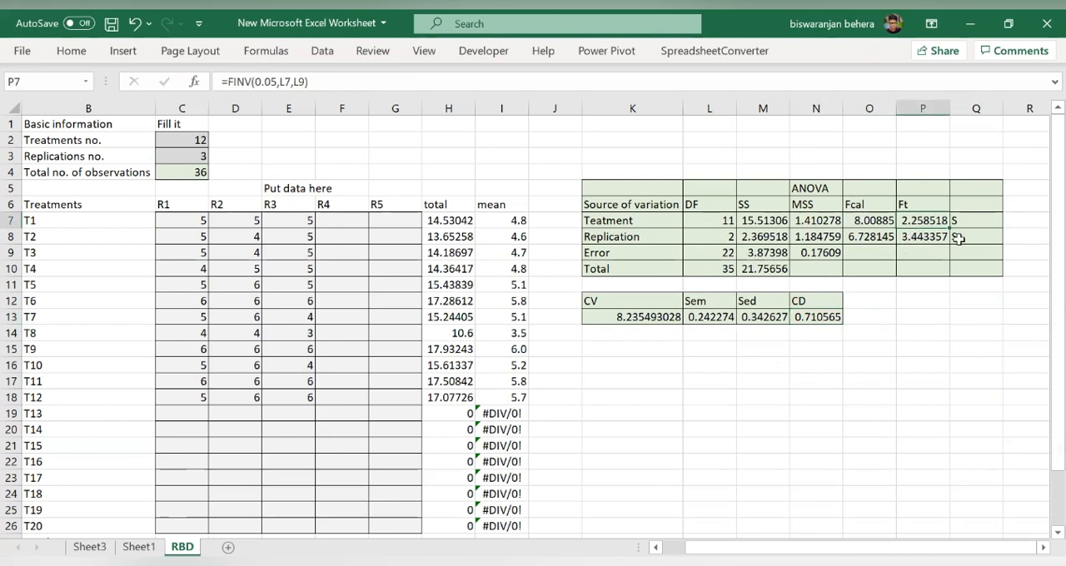
{"action": "left_click", "coordinate": [964, 222]}
{"action": "left_click", "coordinate": [966, 250]}
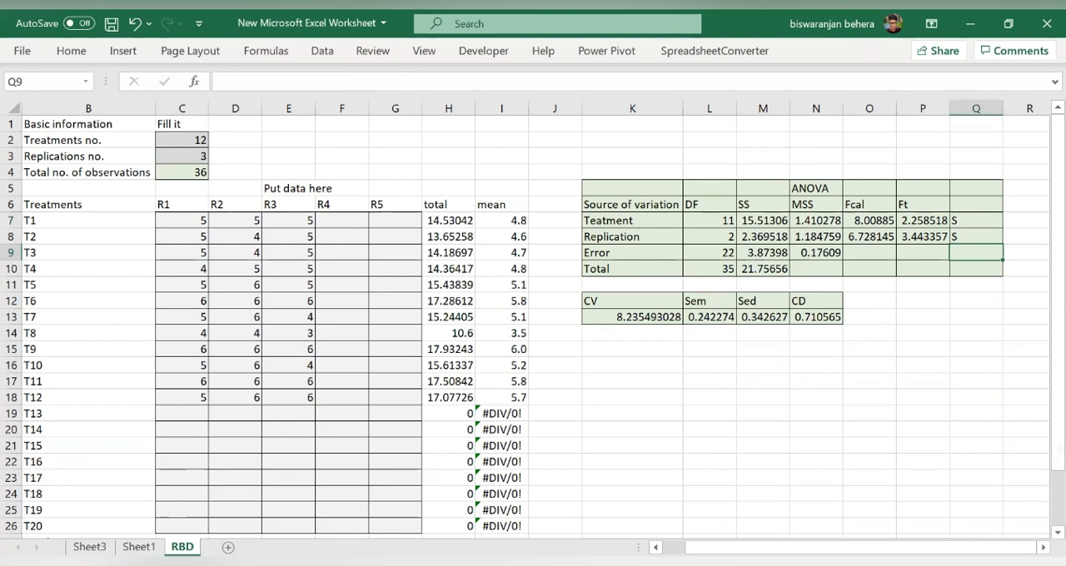
{"action": "left_click", "coordinate": [569, 543]}
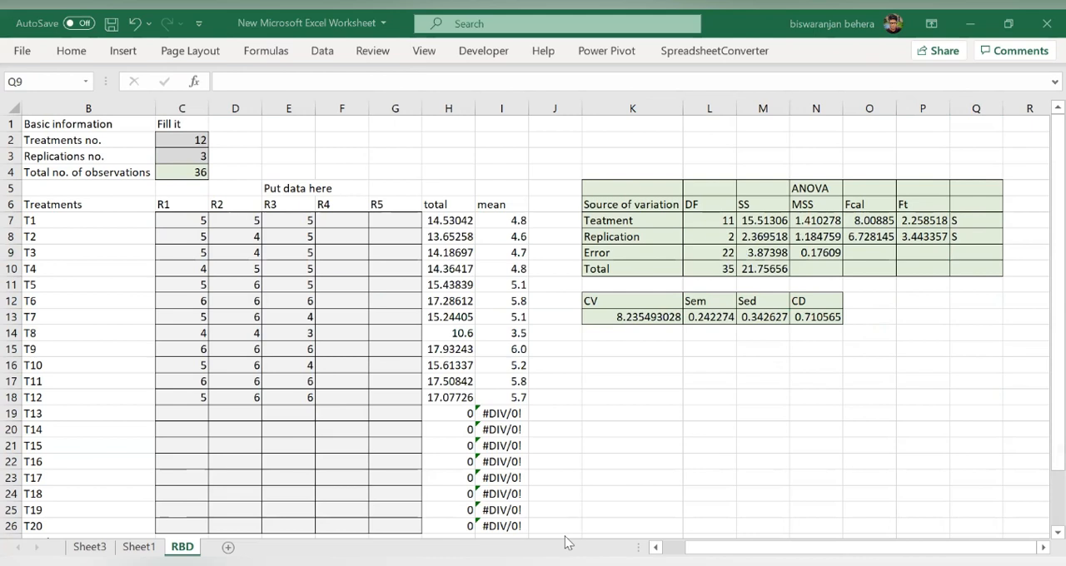
- Copy the next data set and set the number of treatments to 5
{"action": "right_click", "coordinate": [214, 138]}
{"action": "left_click", "coordinate": [257, 132]}
{"action": "double_click", "coordinate": [200, 140]}
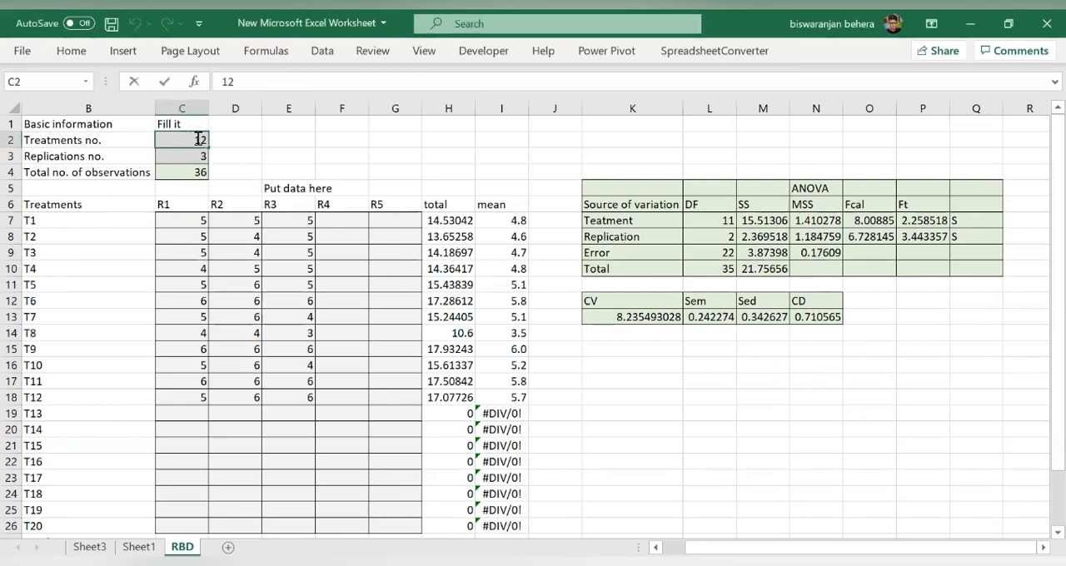
{"action": "double_click", "coordinate": [199, 140]}
{"action": "type", "text": "5"}
{"action": "left_click", "coordinate": [205, 155]}
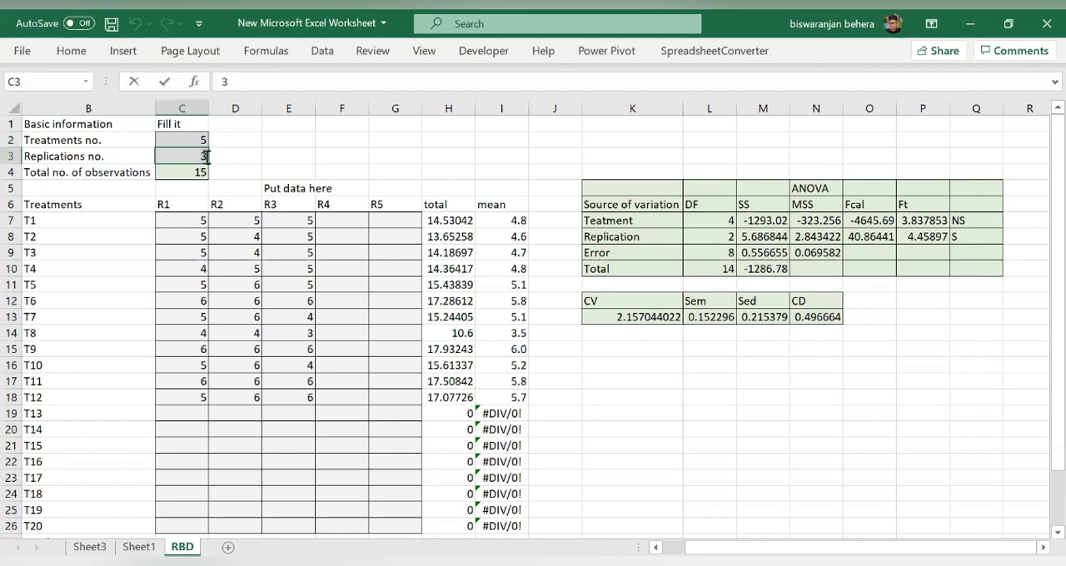
{"action": "left_click", "coordinate": [282, 166]}
- Paste the data for treatments T1 to T5 and replications R1 to R3 as values, starting at cell C7
{"action": "left_click", "coordinate": [202, 223]}
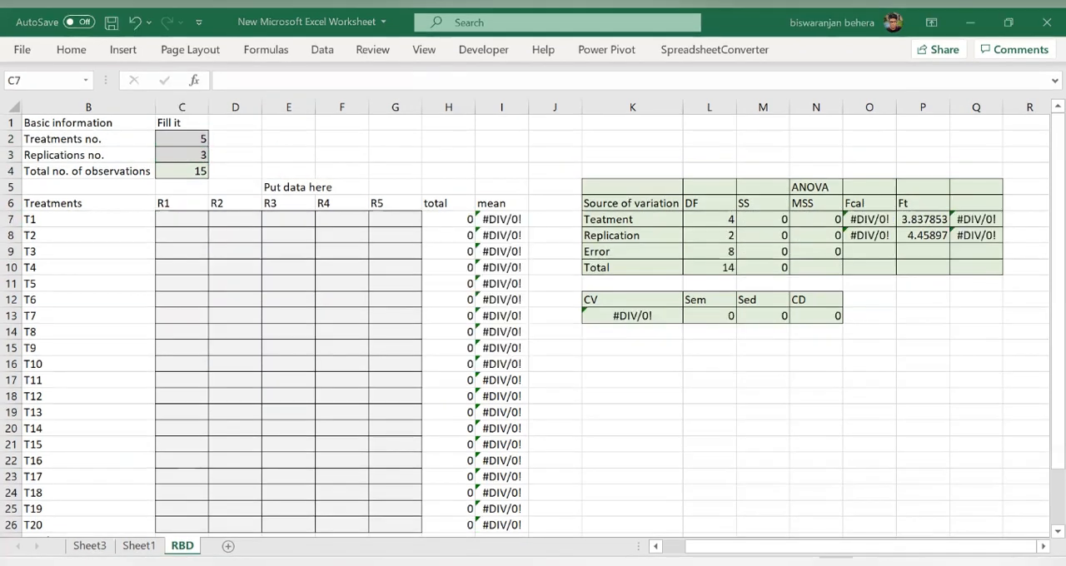
{"action": "right_click", "coordinate": [185, 220]}
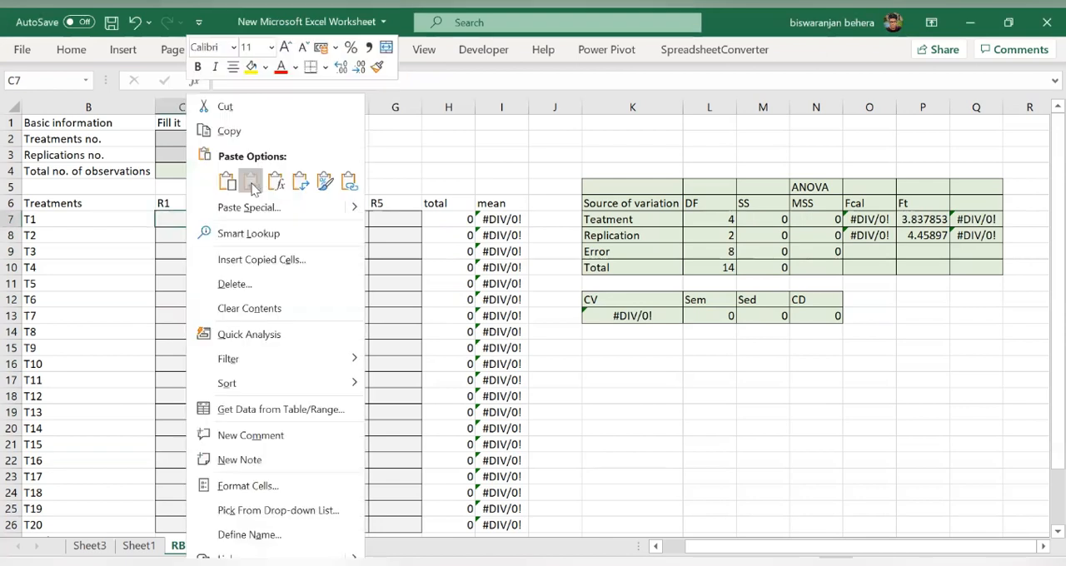
{"action": "left_click", "coordinate": [250, 182]}
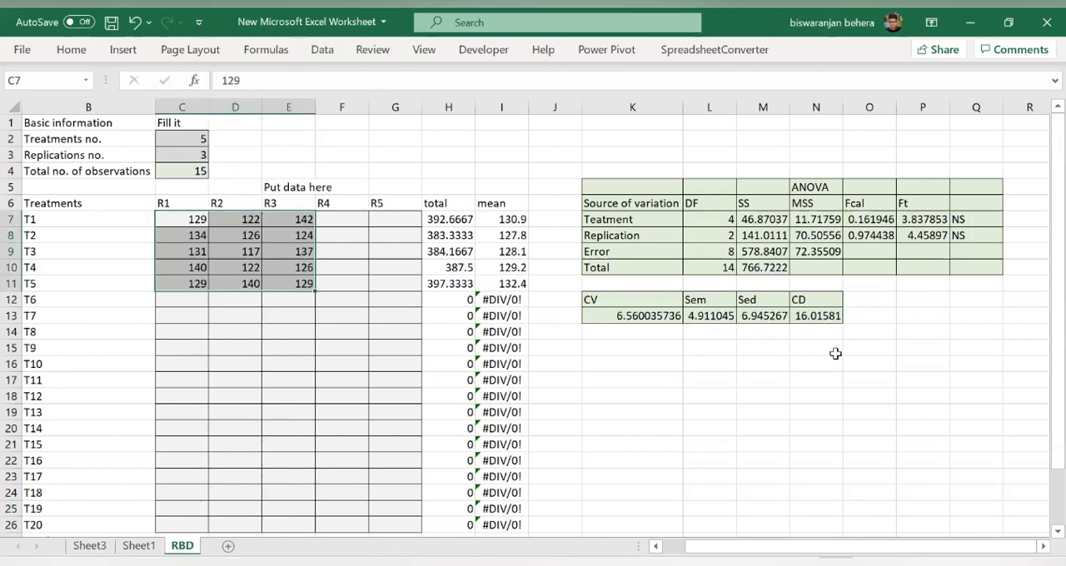
{"action": "left_click", "coordinate": [838, 396]}
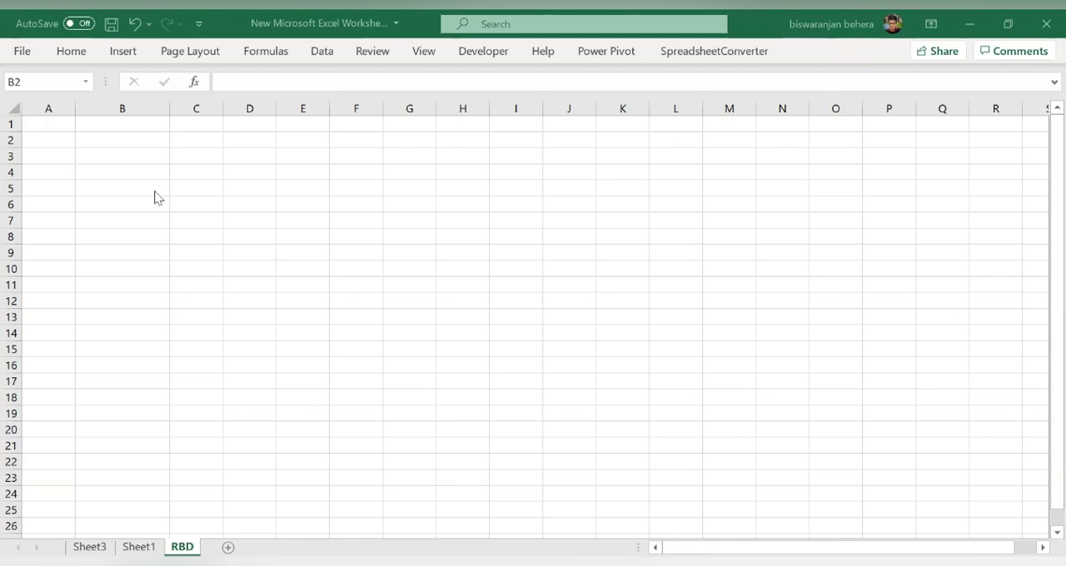
- Enter the heading "Basic information" in cell B1 of the blank RBD sheet
{"action": "left_click", "coordinate": [125, 125]}
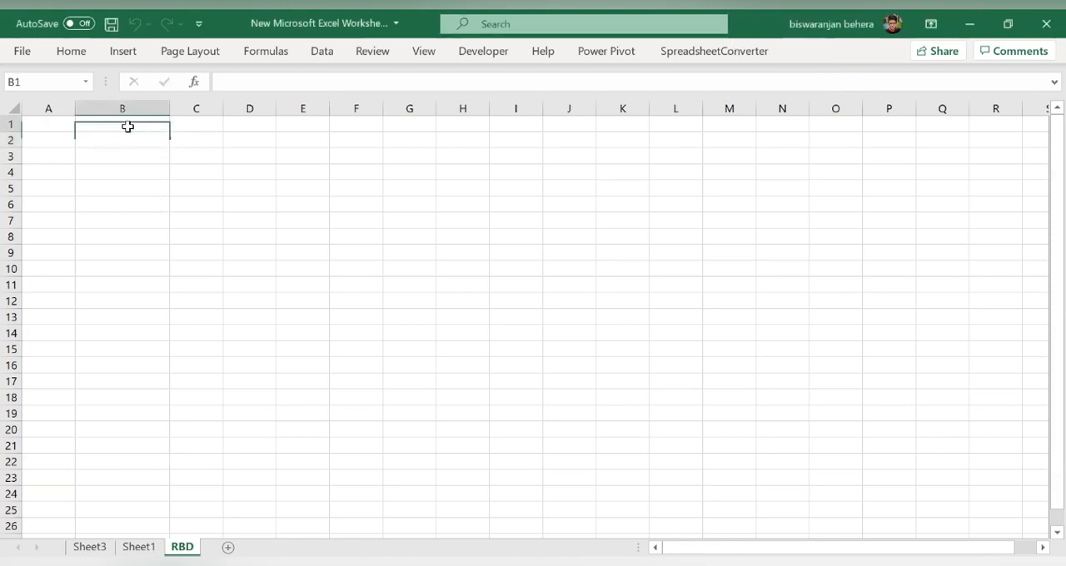
{"action": "type", "text": "Bas"}
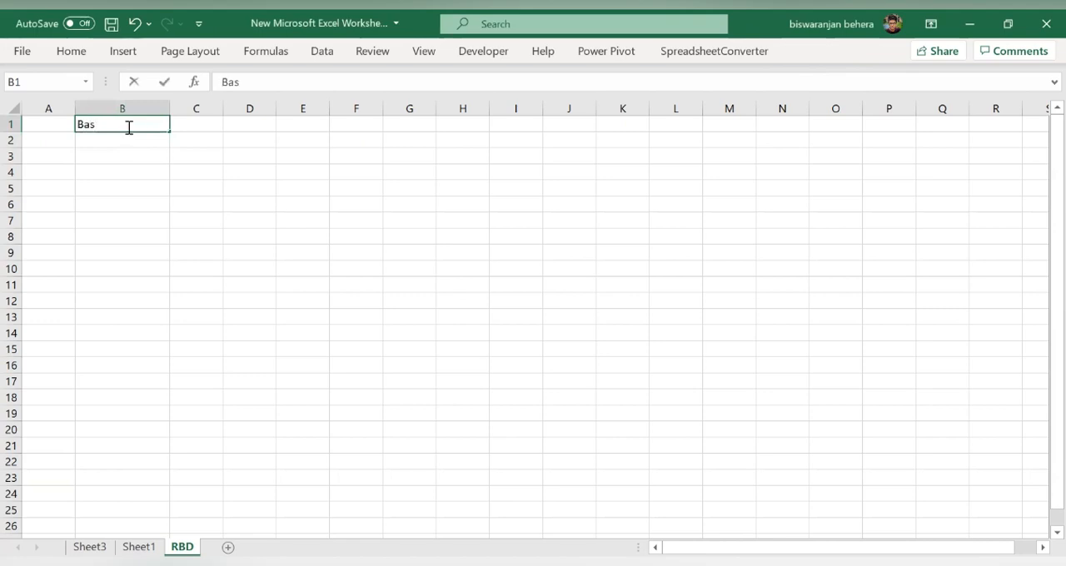
{"action": "type", "text": "i"}
{"action": "key", "text": "BackSpace"}
{"action": "type", "text": "ic information"}
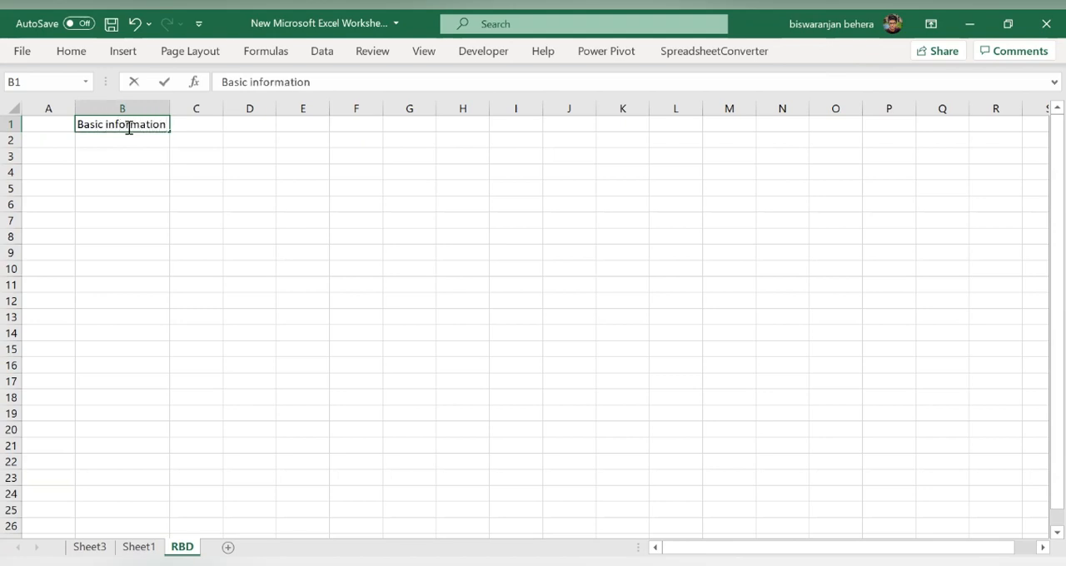
{"action": "key", "text": "Return"}
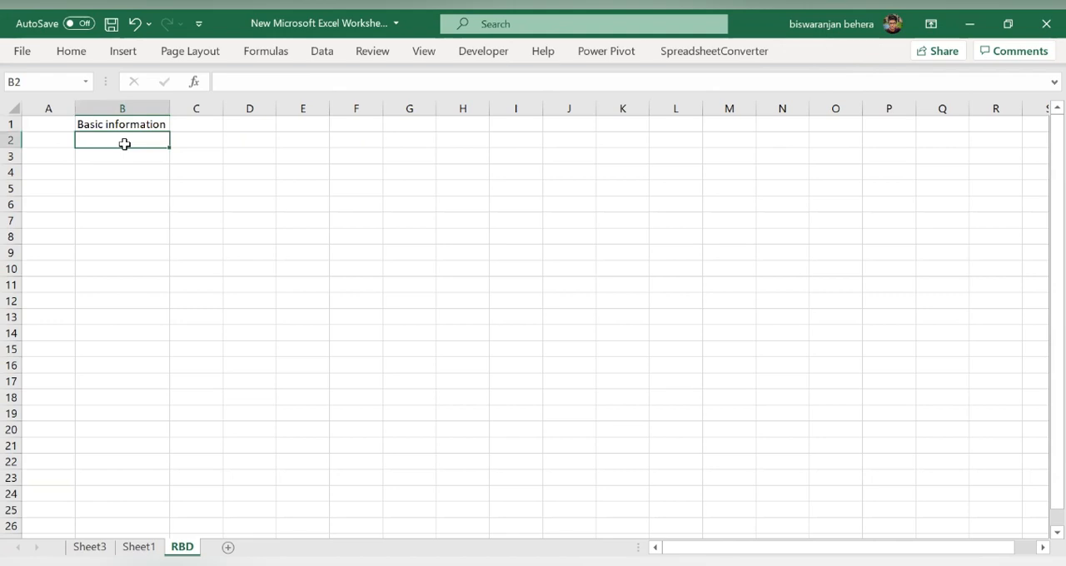
- Add the labels "Treatments no." in cell B2 and "Replications no." in cell B3
{"action": "type", "text": "Treatm"}
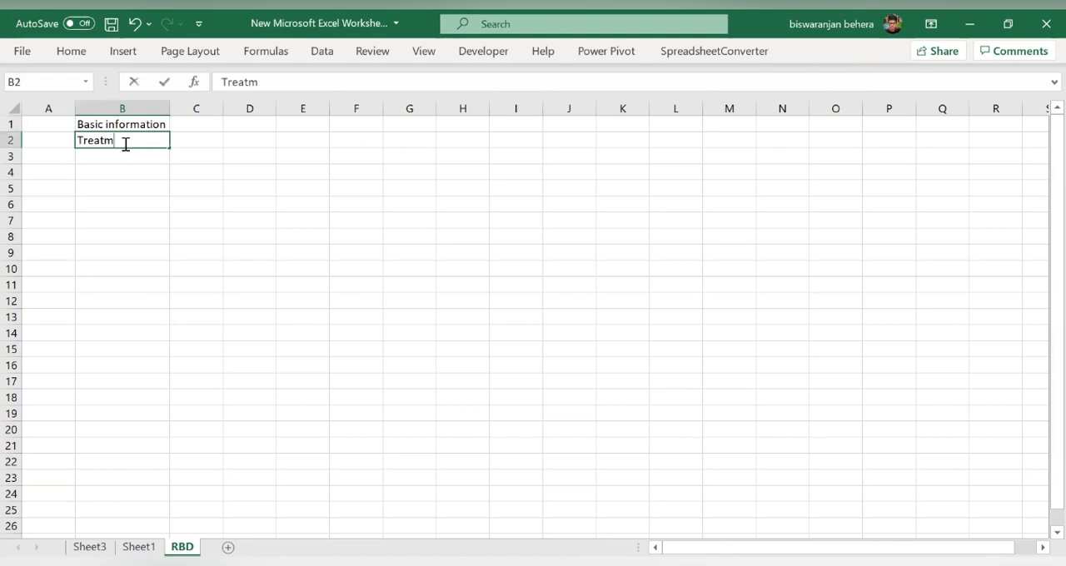
{"action": "type", "text": "ents no."}
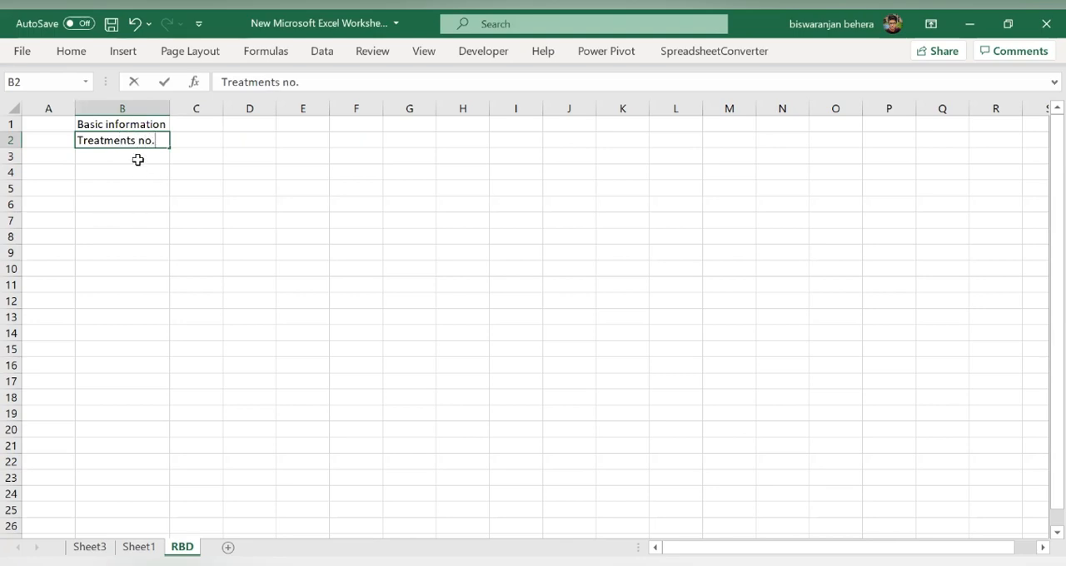
{"action": "left_click", "coordinate": [138, 159]}
{"action": "type", "text": "Rep"}
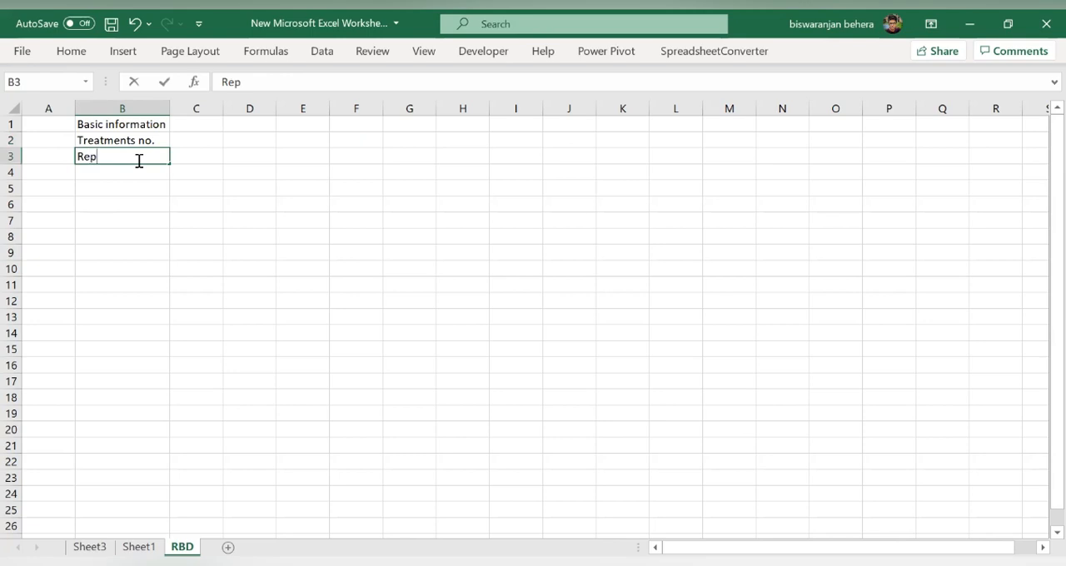
{"action": "type", "text": "lications no."}
{"action": "key", "text": "Return"}
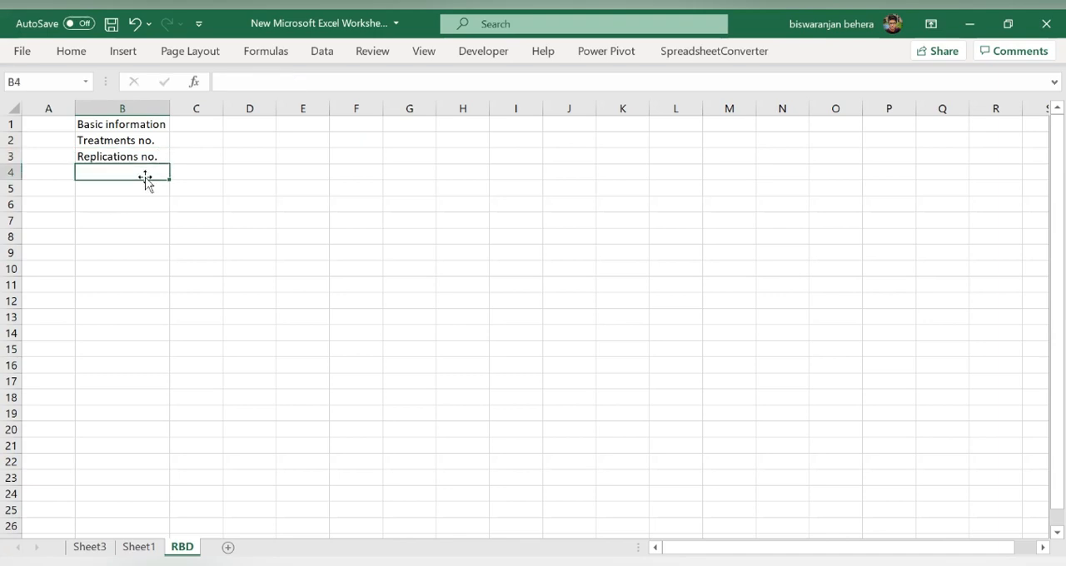
- Add the label "Total no. of observations" in cell B4 and widen column B to fit its contents
{"action": "type", "text": "T"}
{"action": "key", "text": "BackSpace"}
{"action": "key", "text": "BackSpace"}
{"action": "type", "text": "Total n"}
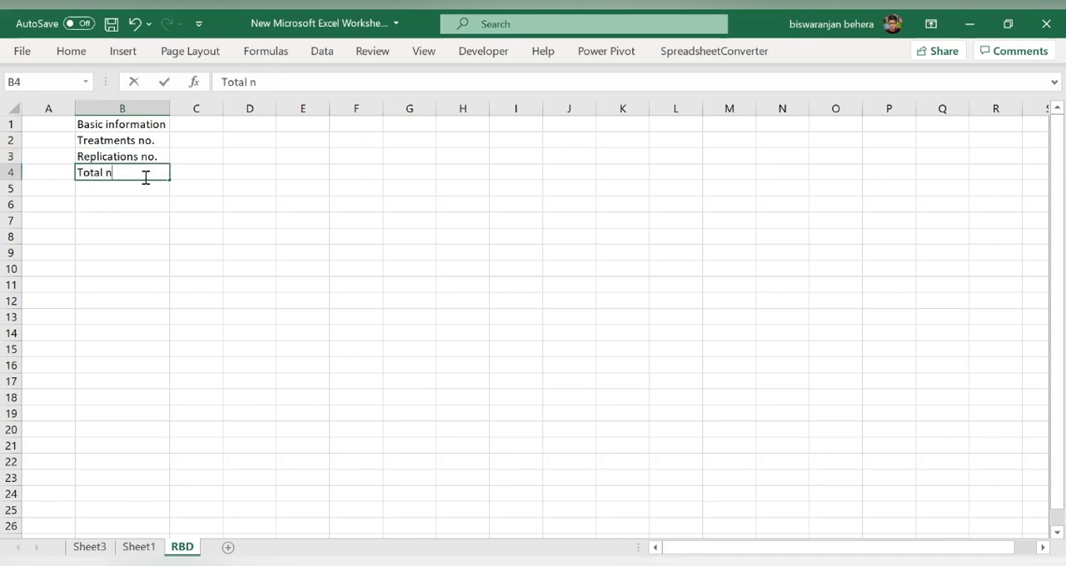
{"action": "type", "text": "o. of observat"}
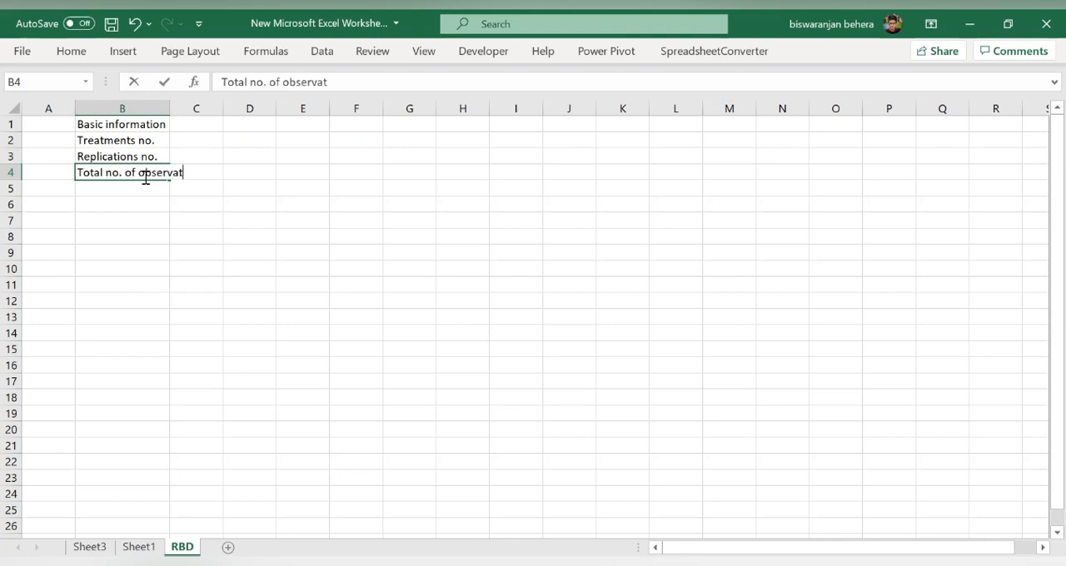
{"action": "type", "text": "ions"}
{"action": "left_click", "coordinate": [166, 109]}
{"action": "double_click", "coordinate": [169, 108]}
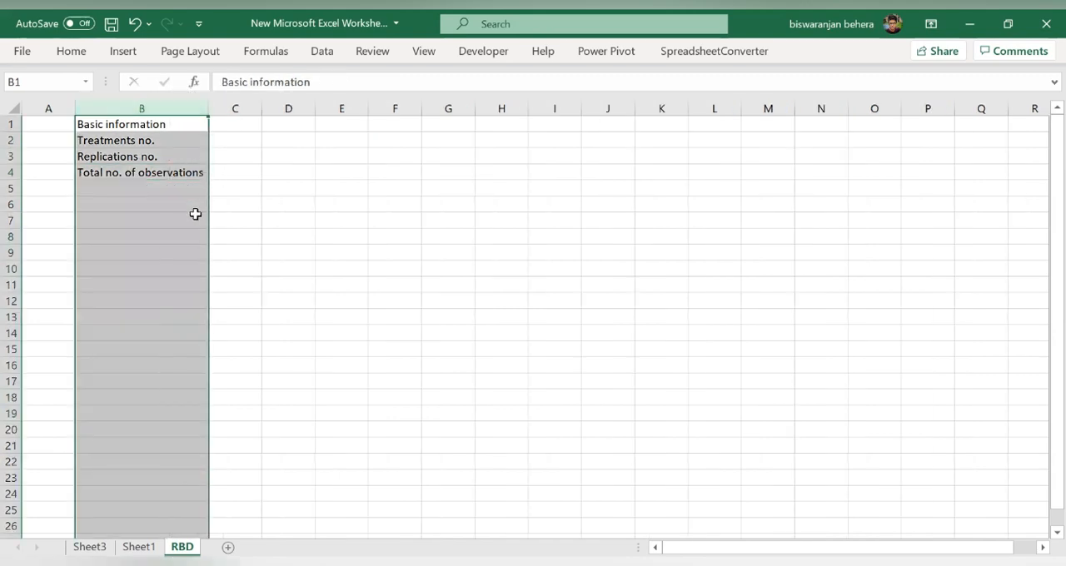
{"action": "left_click", "coordinate": [195, 214]}
- Set the number of treatments to 5 in cell C2 and the number of replications to 3 in cell C3
{"action": "left_click", "coordinate": [222, 141]}
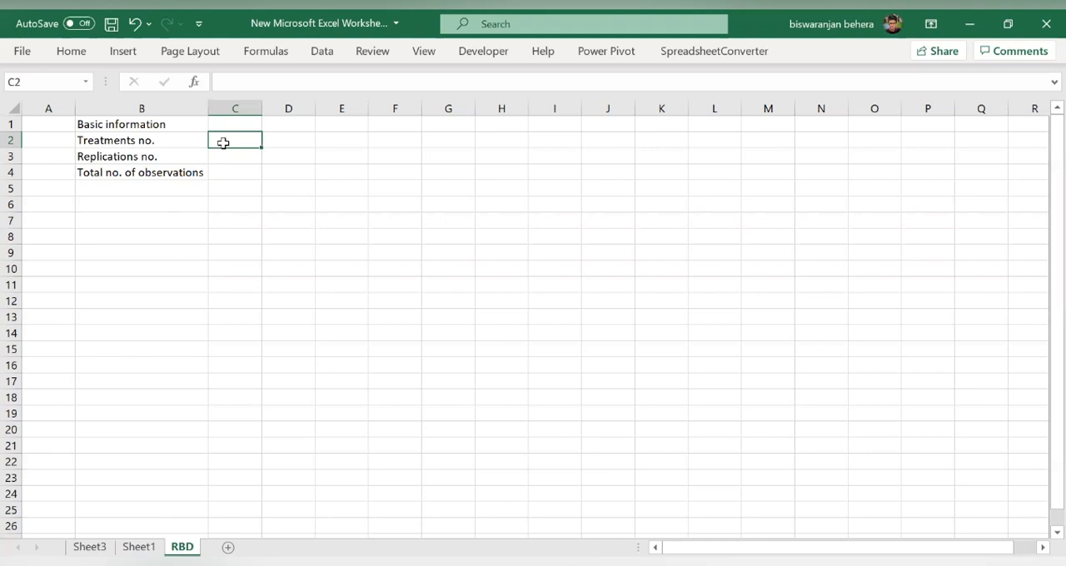
{"action": "type", "text": "5"}
{"action": "left_click", "coordinate": [226, 158]}
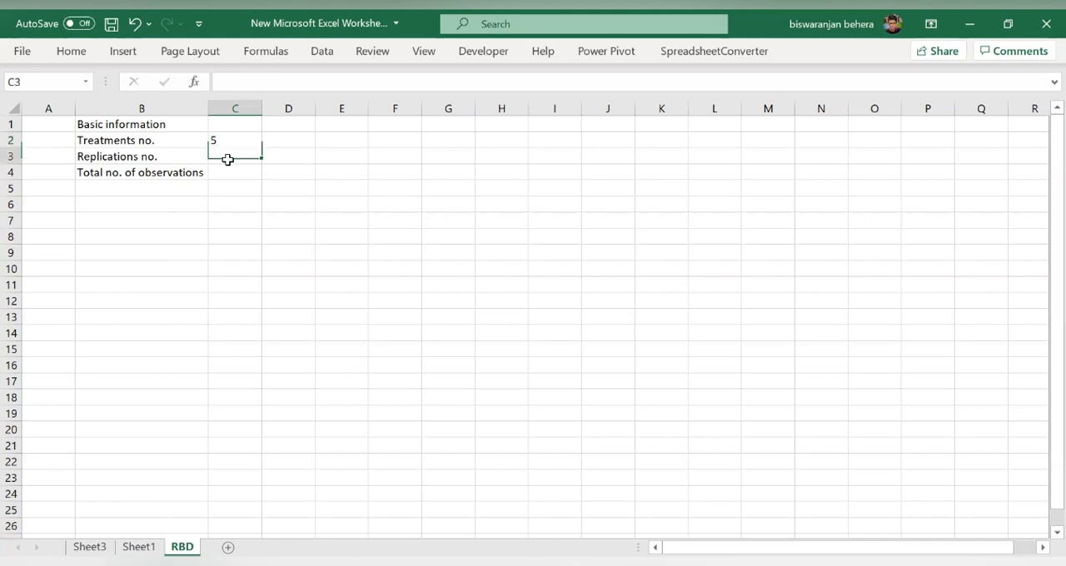
{"action": "type", "text": "3"}
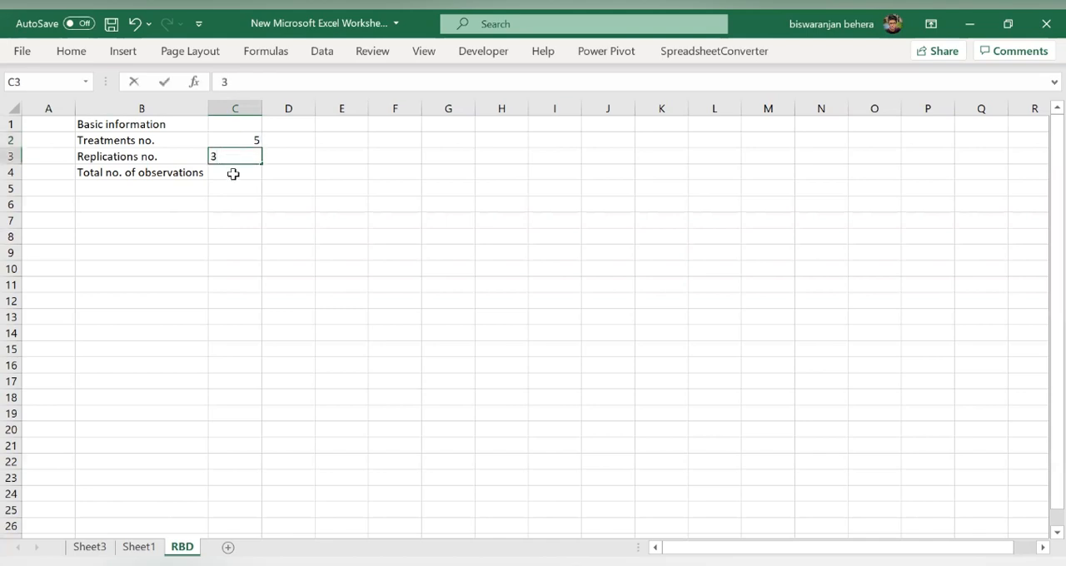
- Calculate the total number of observations in cell C4 with the formula =C2*C3
{"action": "left_click", "coordinate": [233, 173]}
{"action": "double_click", "coordinate": [233, 173]}
{"action": "type", "text": "="}
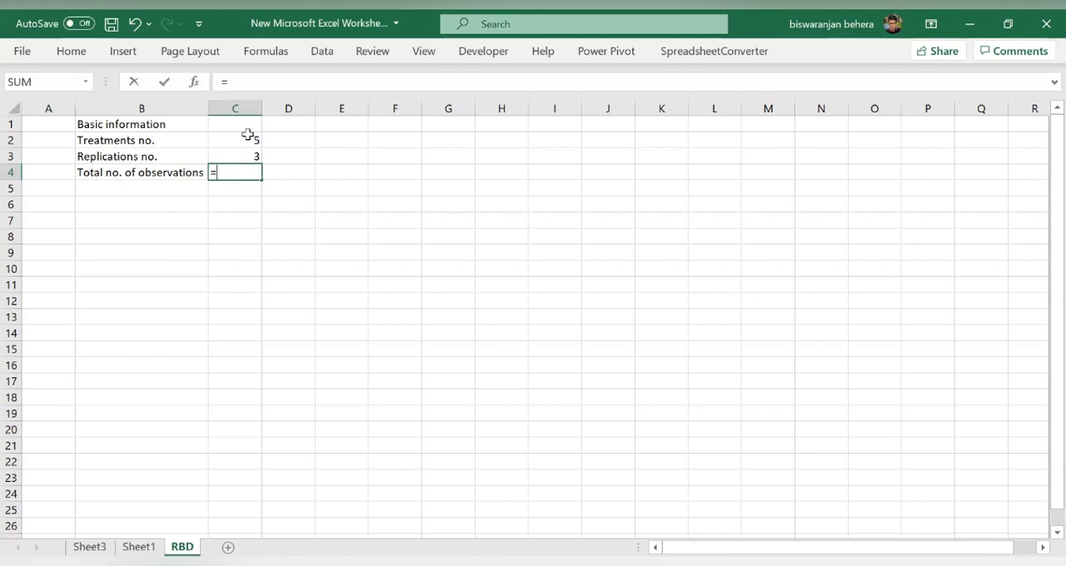
{"action": "left_click", "coordinate": [249, 140]}
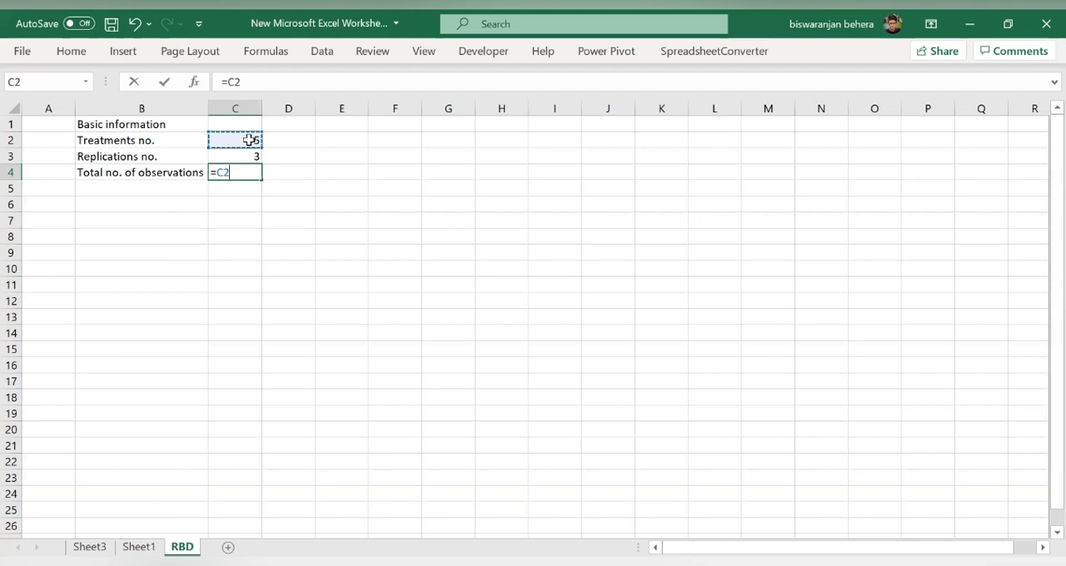
{"action": "type", "text": "*"}
{"action": "left_click", "coordinate": [250, 154]}
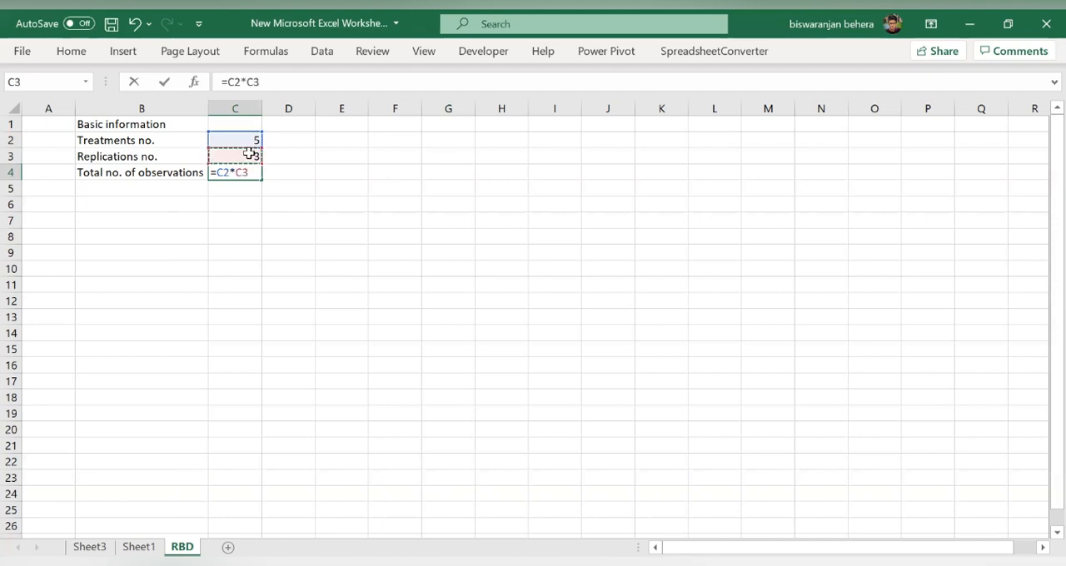
{"action": "key", "text": "Return"}
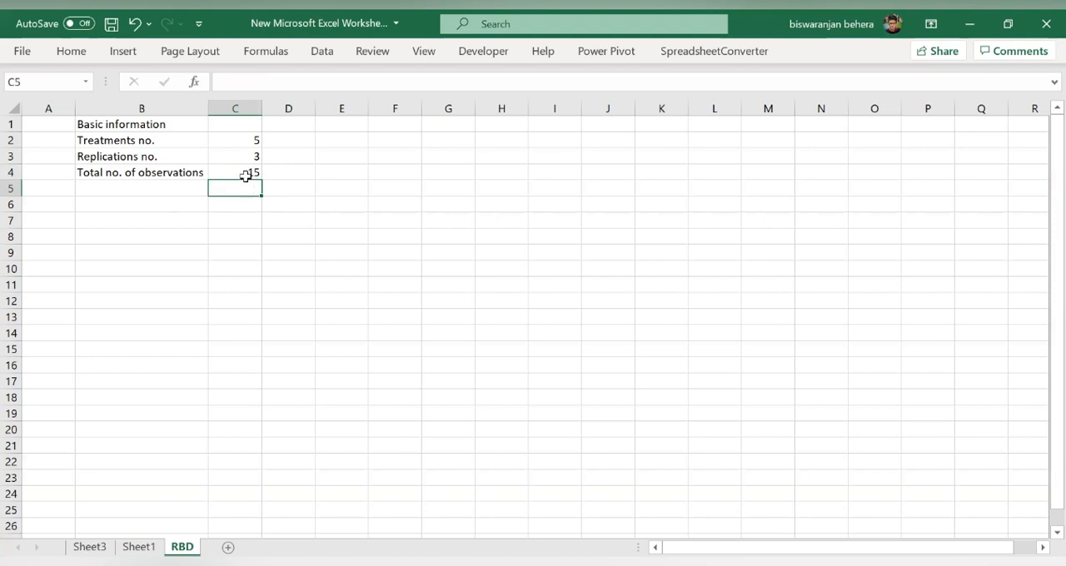
- Enter the heading "Treatments" in cell B6 for the data table
{"action": "left_click", "coordinate": [175, 201]}
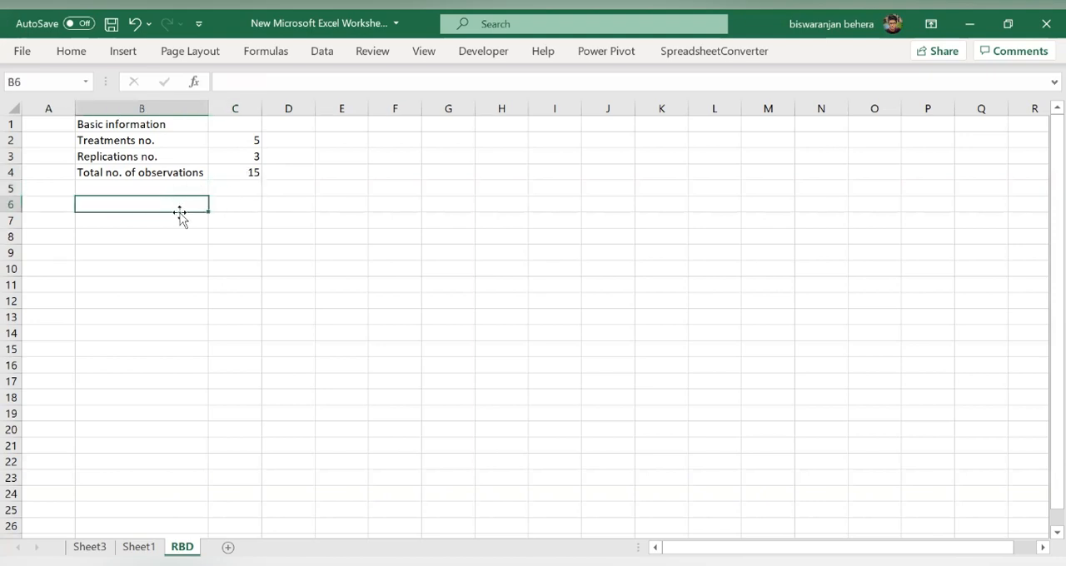
{"action": "left_click", "coordinate": [173, 222]}
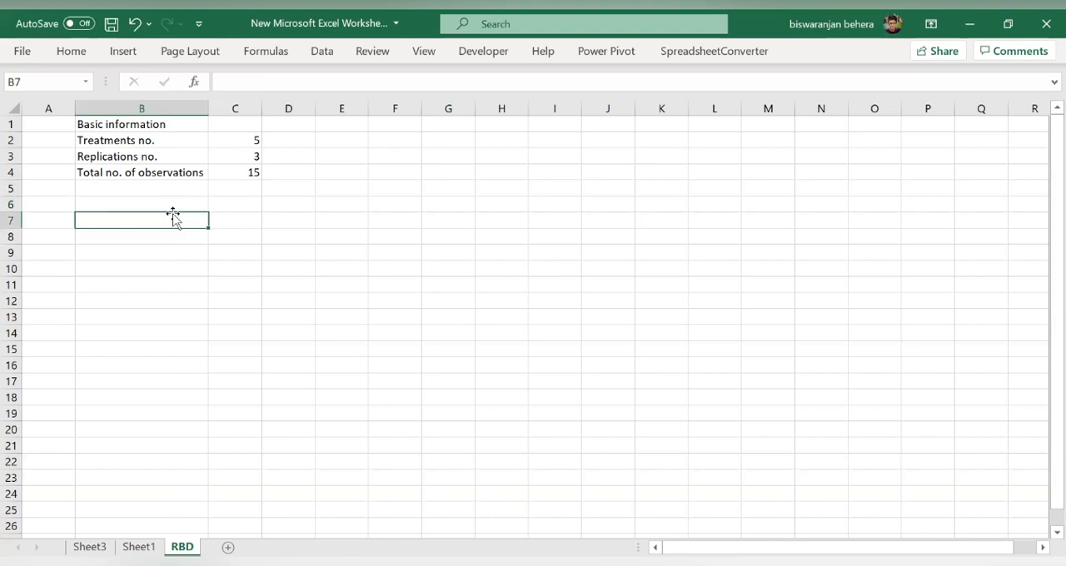
{"action": "left_click", "coordinate": [174, 205]}
{"action": "type", "text": "T"}
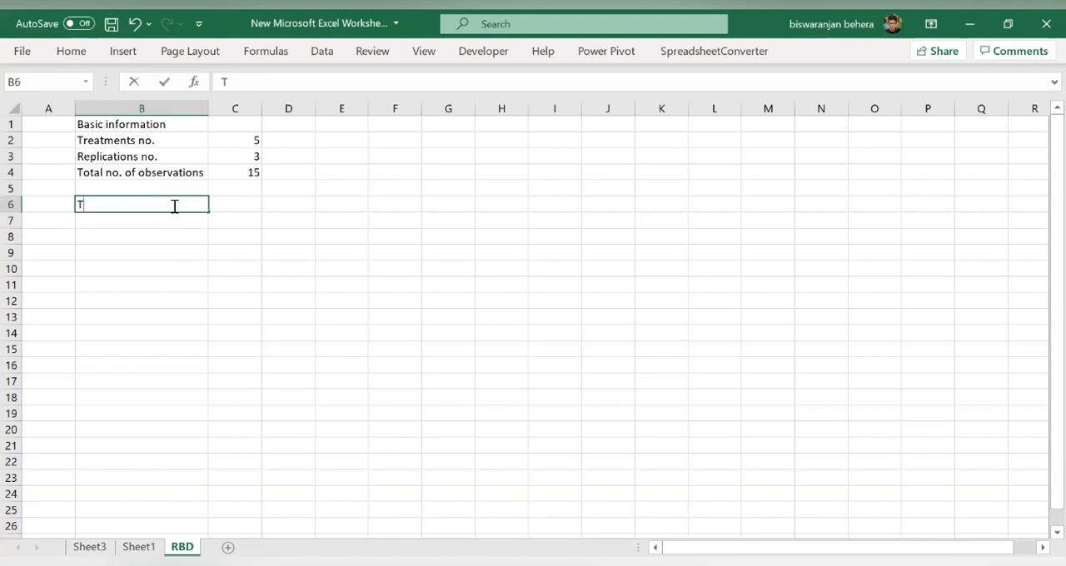
{"action": "type", "text": "reatmen"}
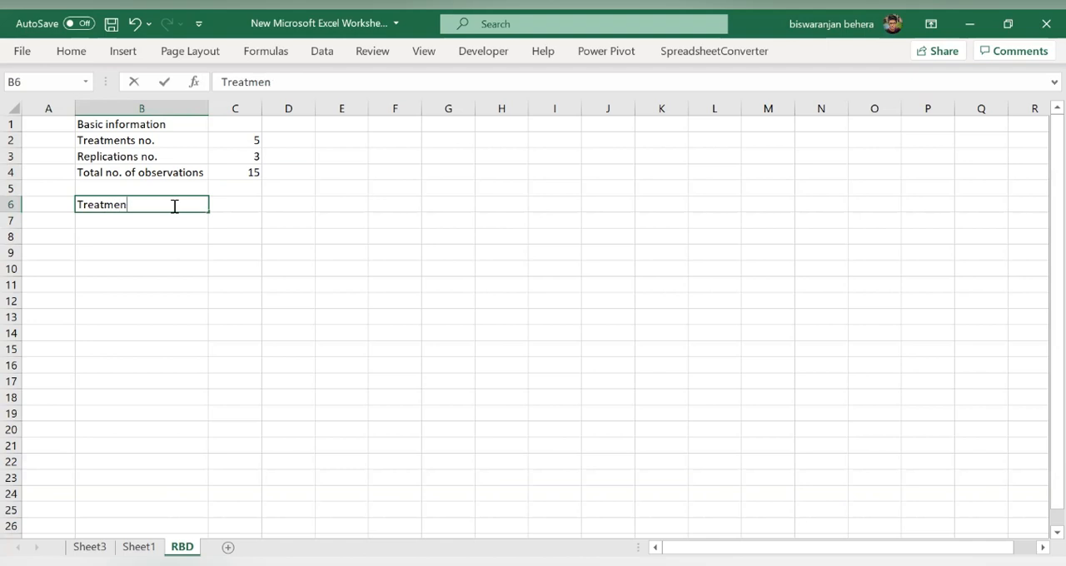
{"action": "type", "text": "ts"}
- Enter the replication headings R1, R2, R3, R4 and R5 across cells C6 to G6
{"action": "left_click", "coordinate": [236, 215]}
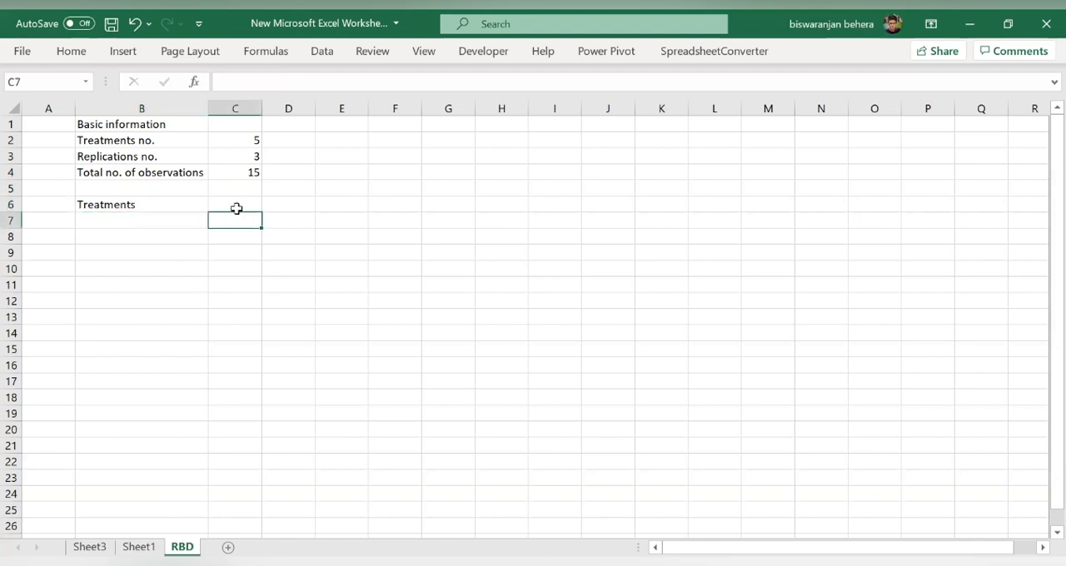
{"action": "left_click", "coordinate": [237, 208]}
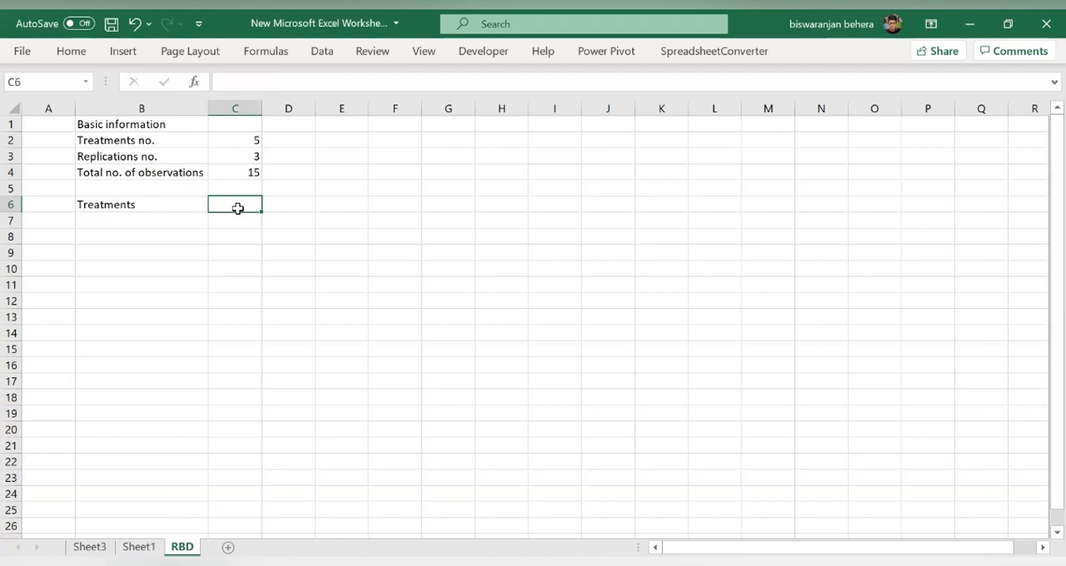
{"action": "type", "text": "R1"}
{"action": "key", "text": "Tab"}
{"action": "type", "text": "R"}
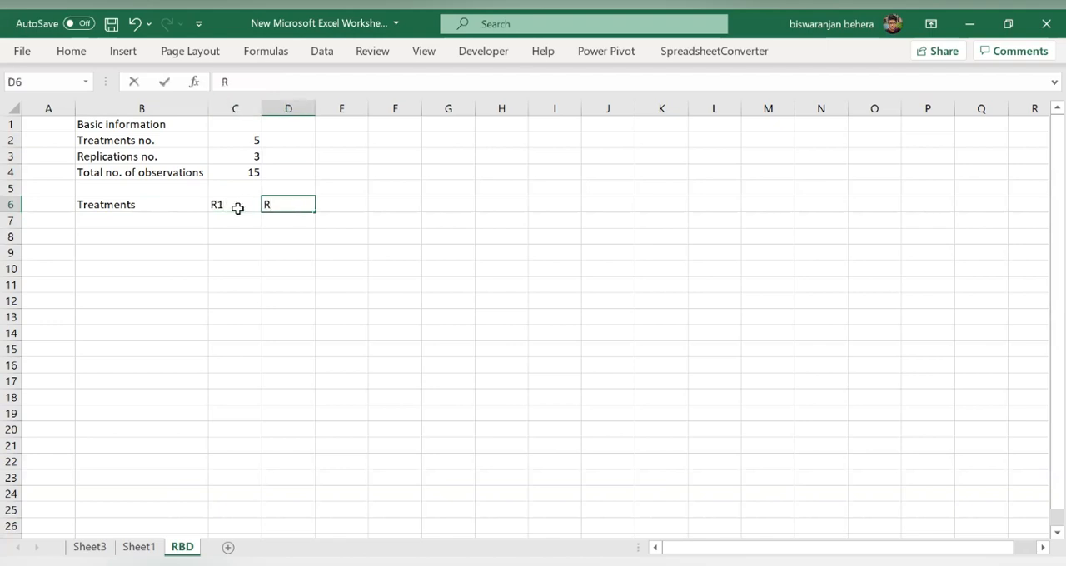
{"action": "key", "text": "Tab"}
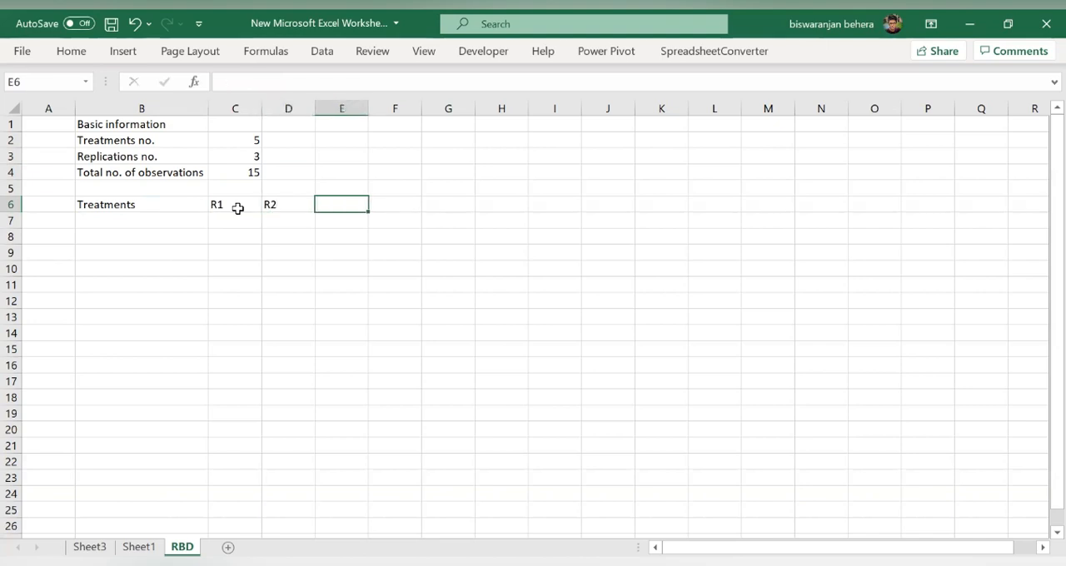
{"action": "type", "text": "R3"}
{"action": "key", "text": "Tab"}
{"action": "type", "text": "R4"}
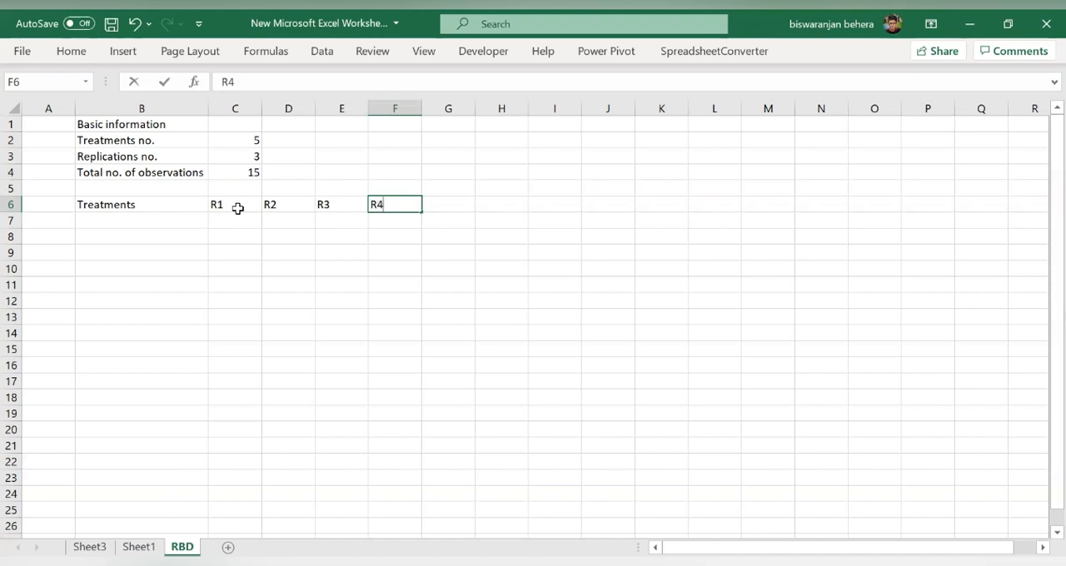
{"action": "key", "text": "Tab"}
{"action": "type", "text": "R5"}
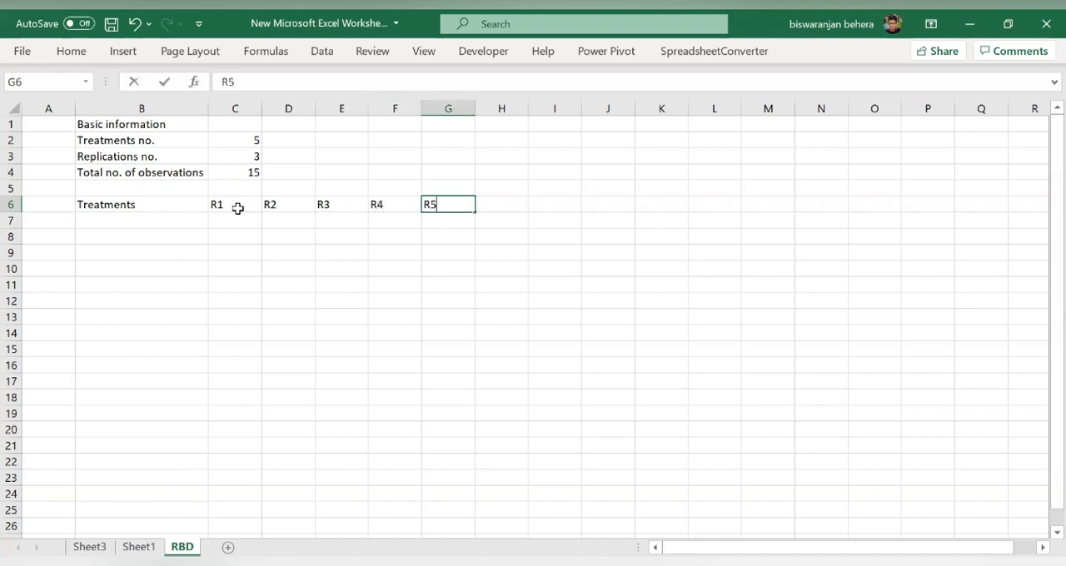
- Enter T1 and T2 below the Treatments heading and fill the label series down to T20 in cell B26
{"action": "left_click", "coordinate": [187, 222]}
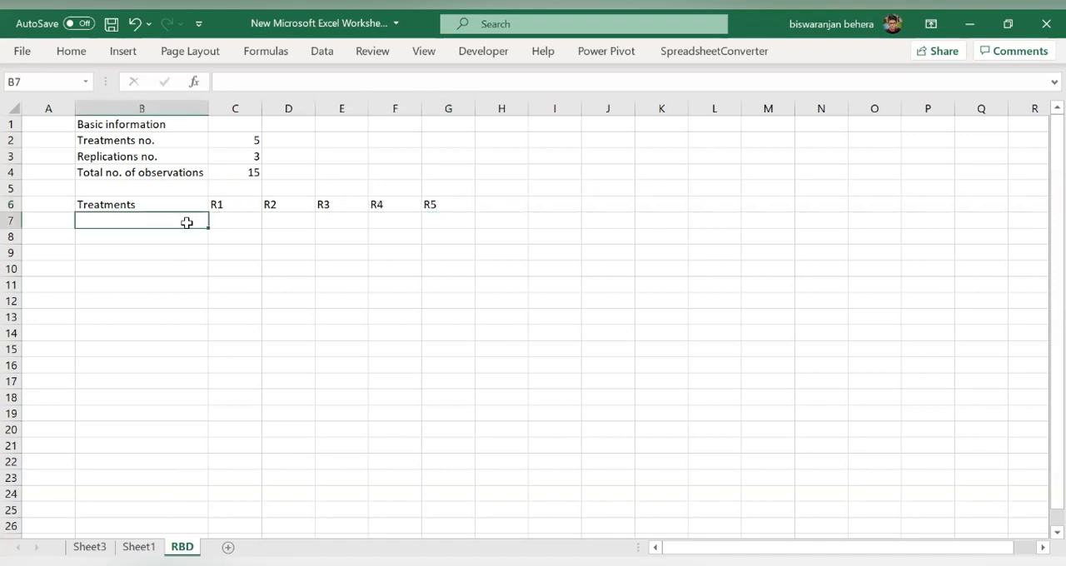
{"action": "type", "text": "T1"}
{"action": "key", "text": "Return"}
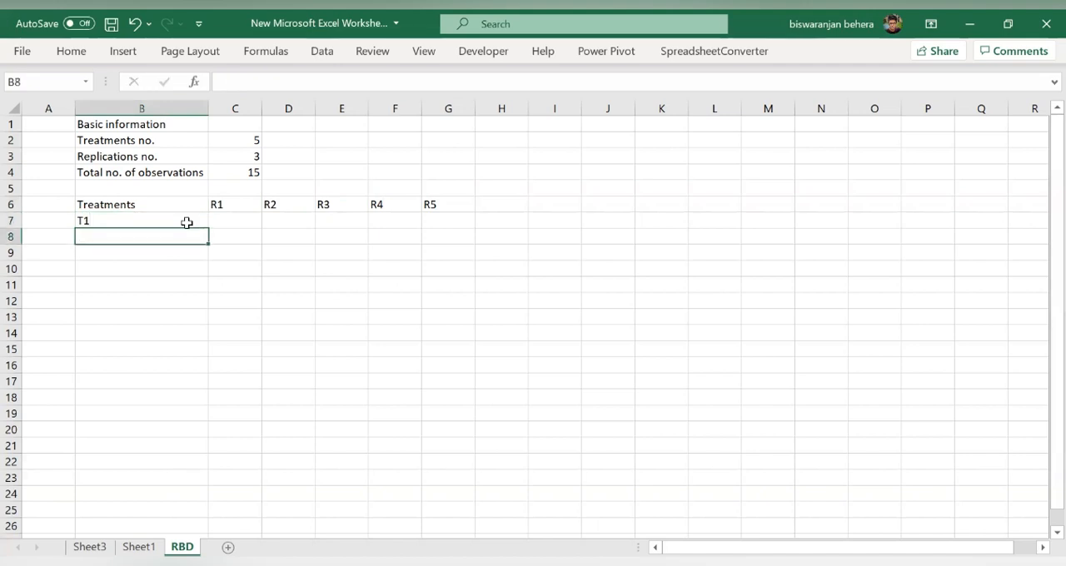
{"action": "type", "text": "T2"}
{"action": "key", "text": "Return"}
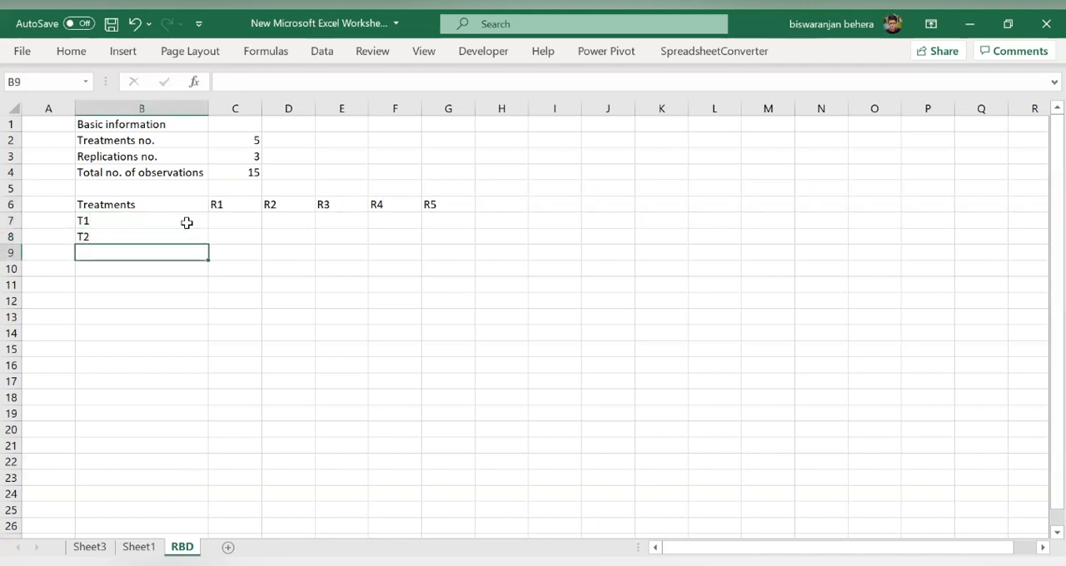
{"action": "left_click", "coordinate": [186, 221]}
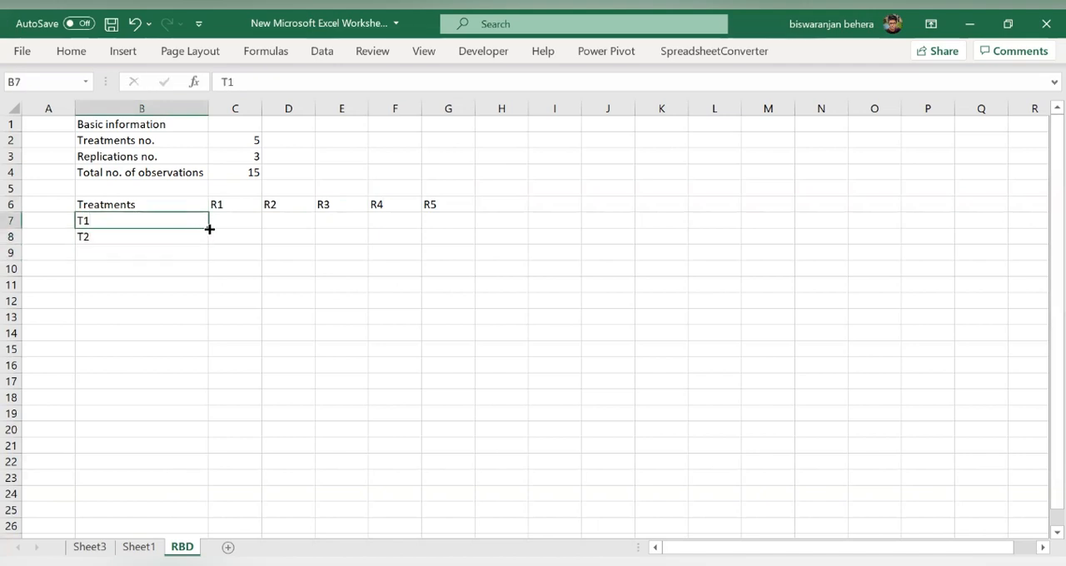
{"action": "left_click_drag", "start_coordinate": [206, 227], "coordinate": [208, 528]}
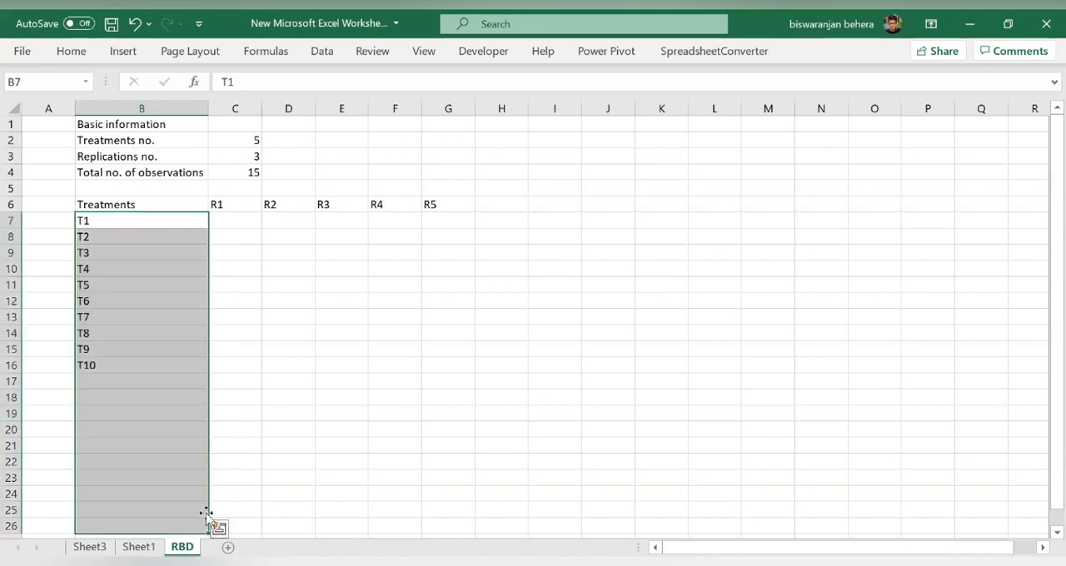
- Review the treatment labels T1 to T20, the replication headings R1 to R5, and the treatment and replication numbers
{"action": "left_click", "coordinate": [240, 314]}
{"action": "scroll", "coordinate": [205, 176], "scroll_direction": "down", "scroll_amount": 1}
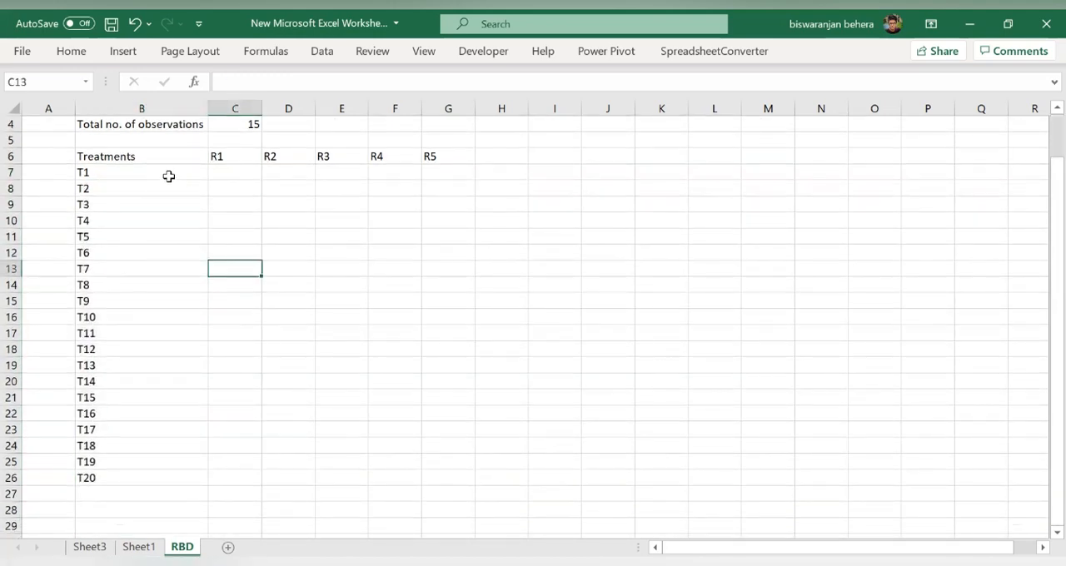
{"action": "left_click_drag", "start_coordinate": [152, 174], "coordinate": [157, 479]}
{"action": "left_click_drag", "start_coordinate": [214, 157], "coordinate": [429, 157]}
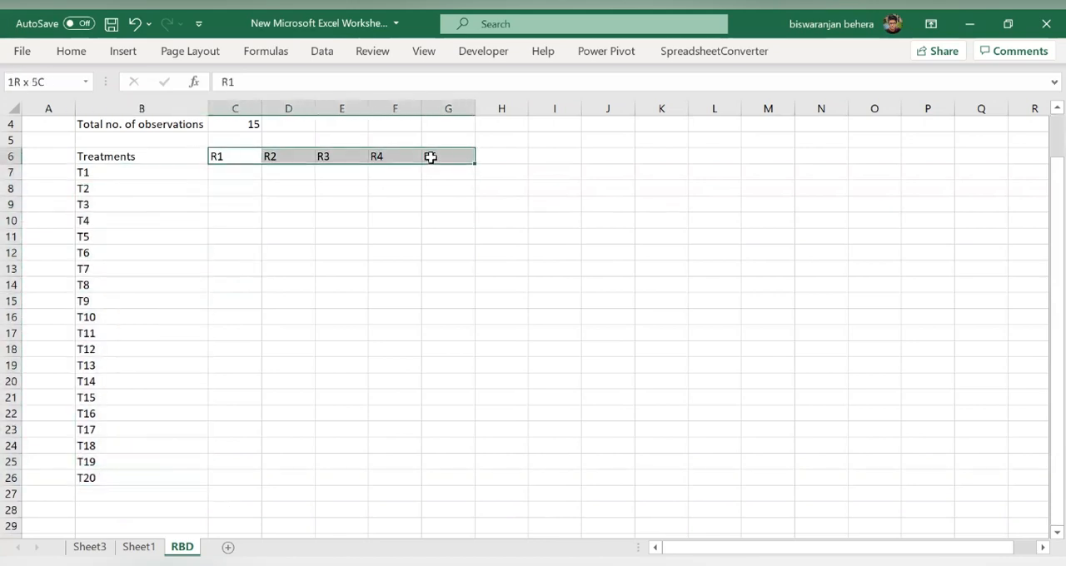
{"action": "left_click", "coordinate": [362, 208]}
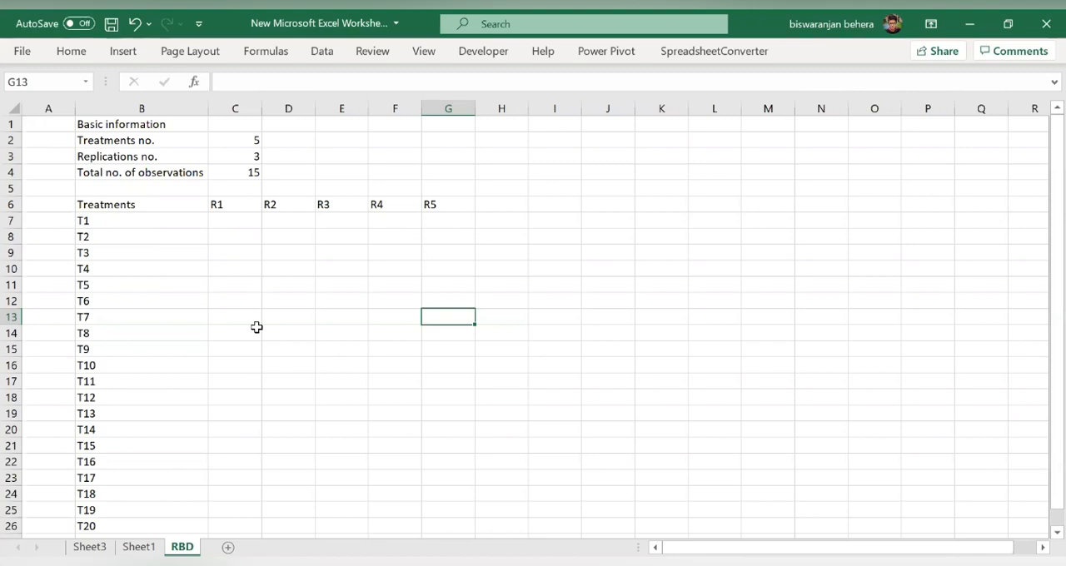
{"action": "left_click", "coordinate": [246, 141]}
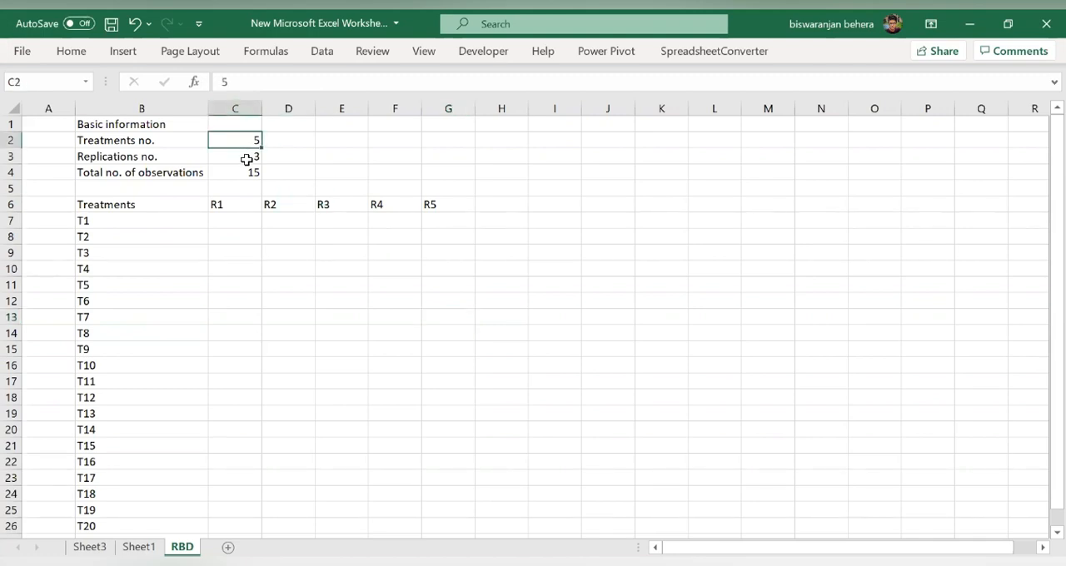
{"action": "left_click", "coordinate": [247, 159]}
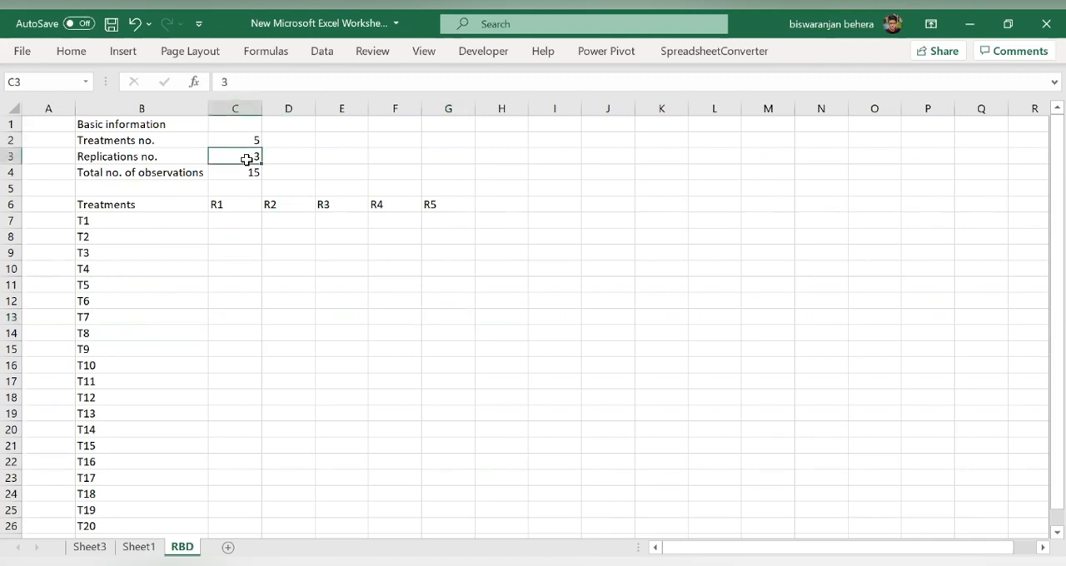
- Paste the copied data for treatments T1 to T5 and replications R1 to R3, starting at cell C7
{"action": "right_click", "coordinate": [233, 221]}
{"action": "left_click", "coordinate": [296, 184]}
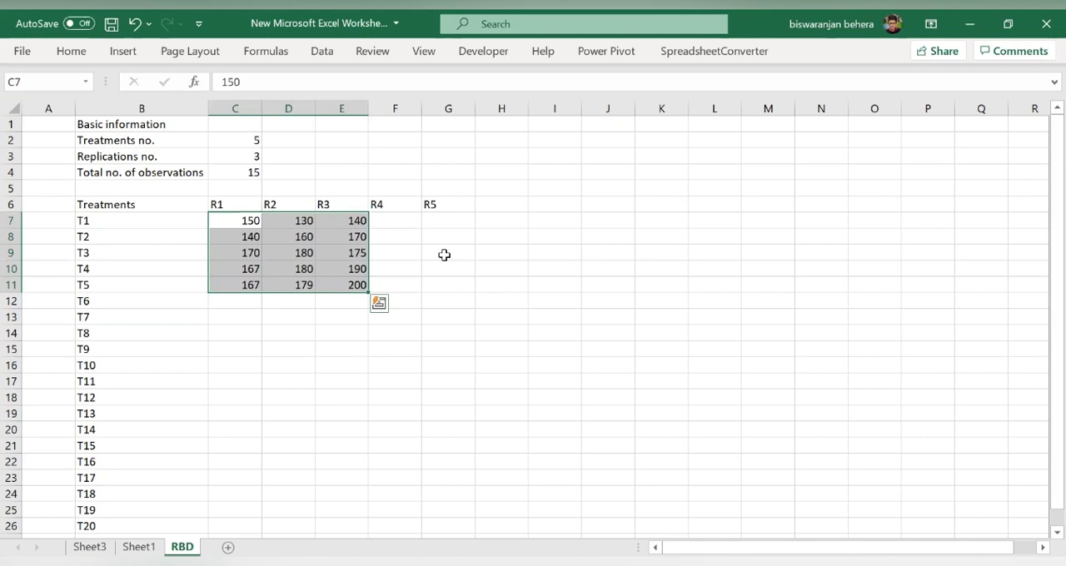
{"action": "left_click", "coordinate": [425, 331]}
{"action": "scroll", "coordinate": [267, 380], "scroll_direction": "down", "scroll_amount": 2}
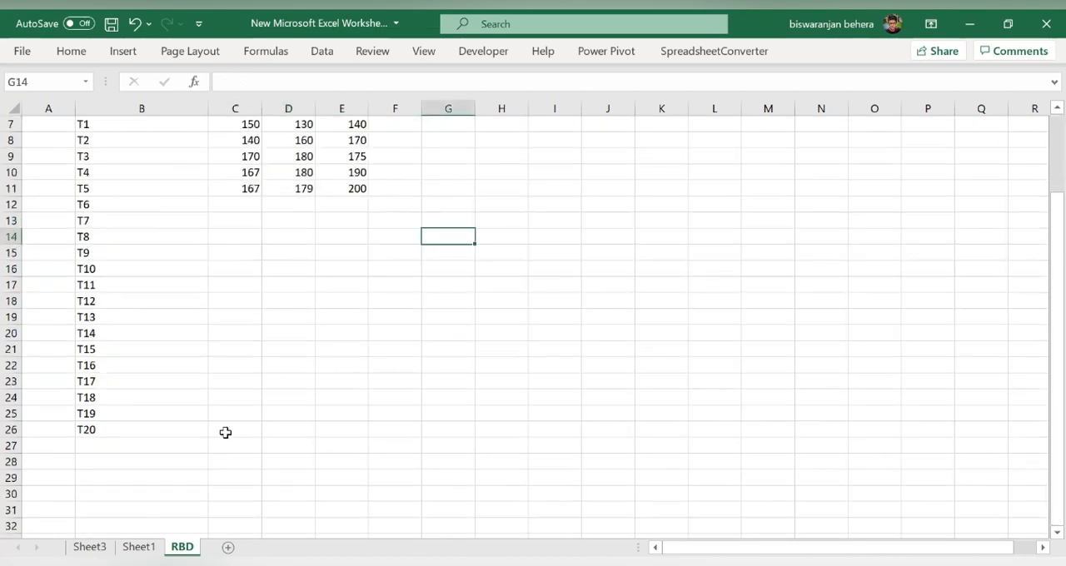
{"action": "scroll", "coordinate": [233, 426], "scroll_direction": "up", "scroll_amount": 2}
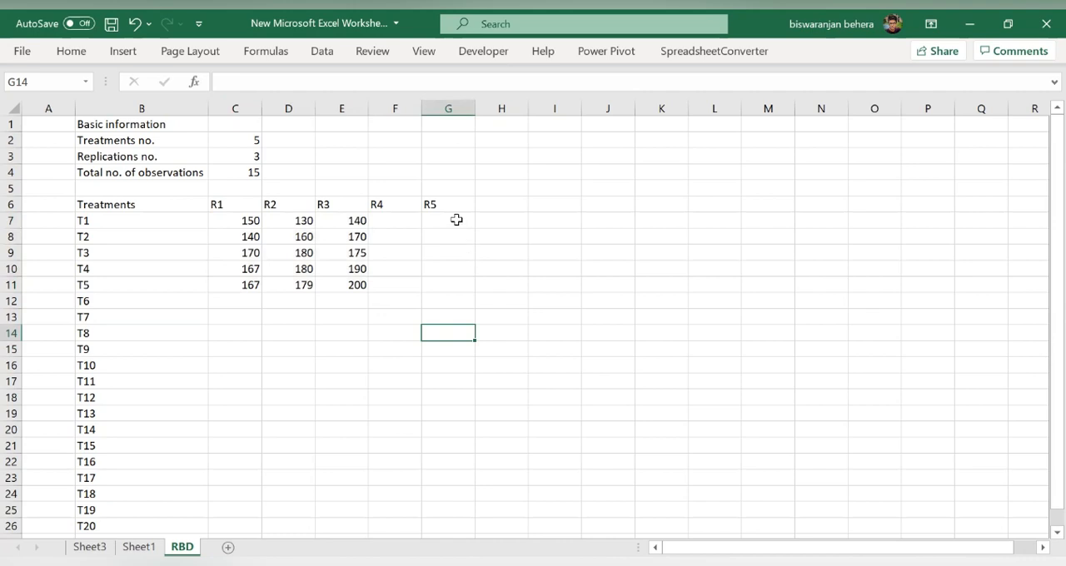
- Enter the heading "total" in cell H6, beside the R5 heading
{"action": "left_click", "coordinate": [500, 205]}
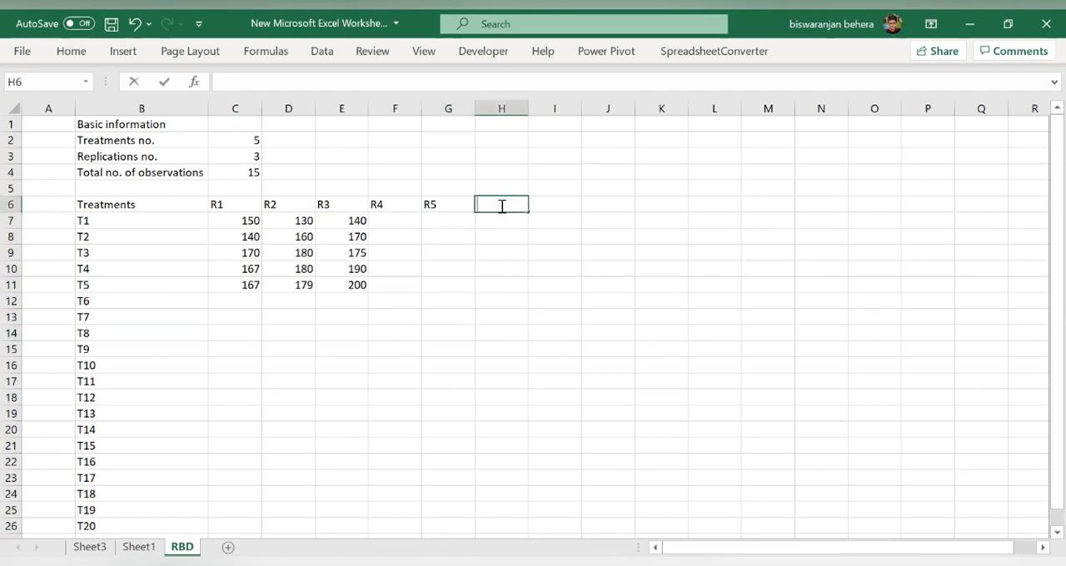
{"action": "type", "text": "total"}
{"action": "left_click", "coordinate": [504, 222]}
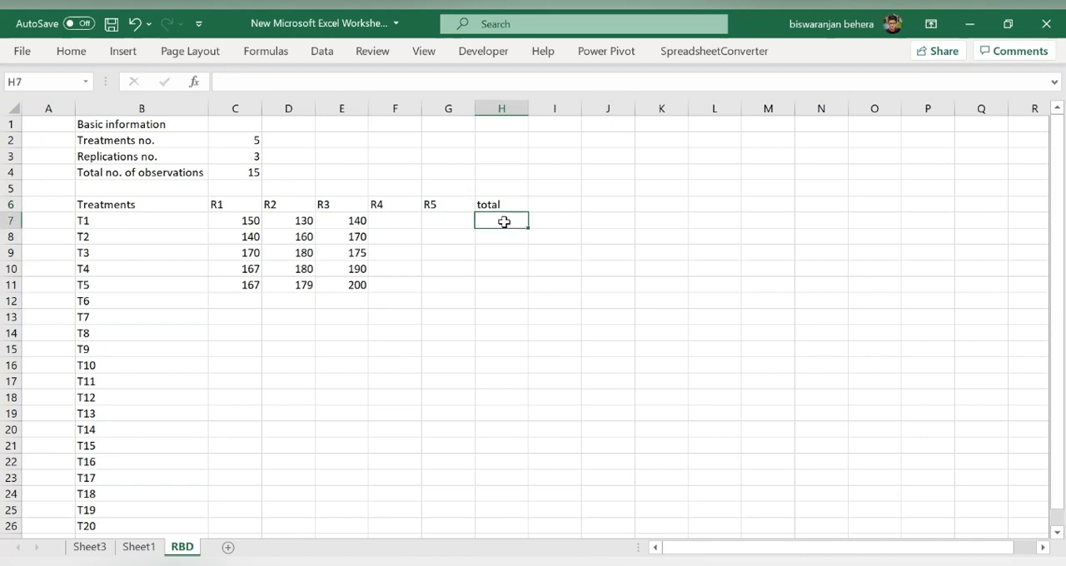
- Enter =SUM(C7:G7) in cell H7 for treatment T1 and fill the formula down to T20 in cell H26
{"action": "type", "text": "=sum"}
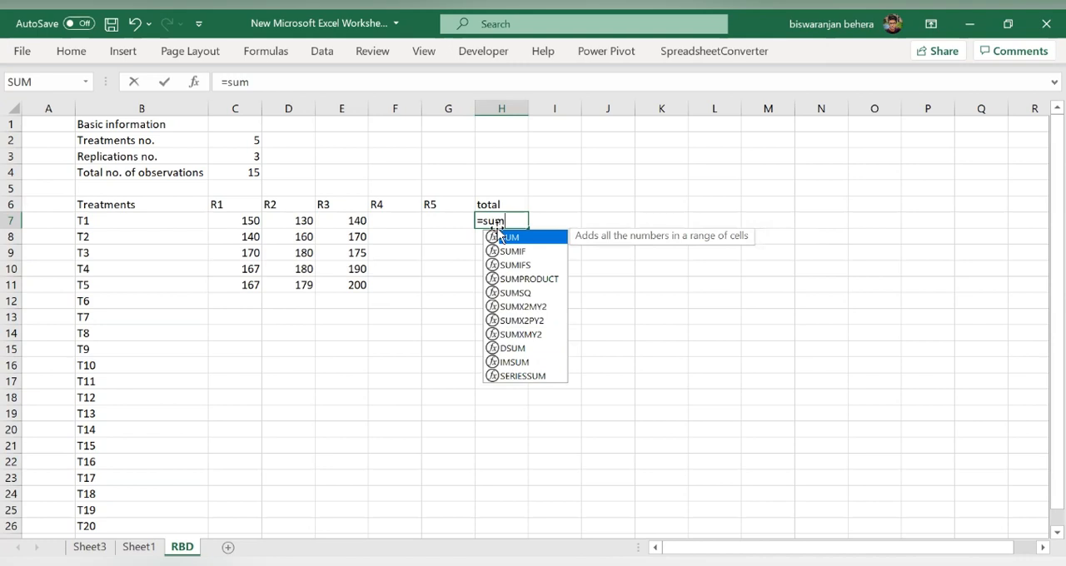
{"action": "double_click", "coordinate": [504, 239]}
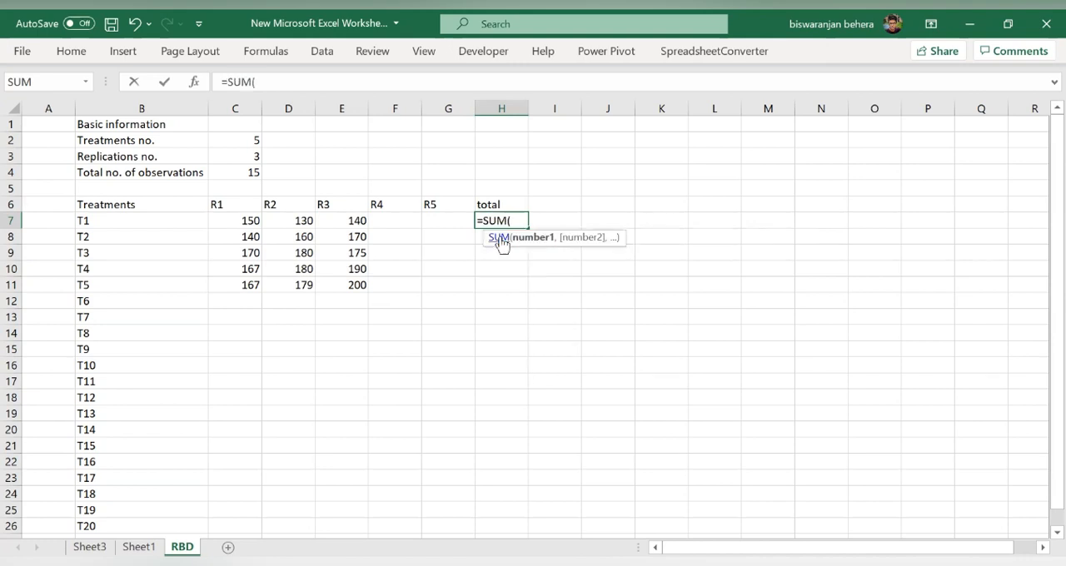
{"action": "left_click_drag", "start_coordinate": [246, 220], "coordinate": [453, 222]}
{"action": "key", "text": "Return"}
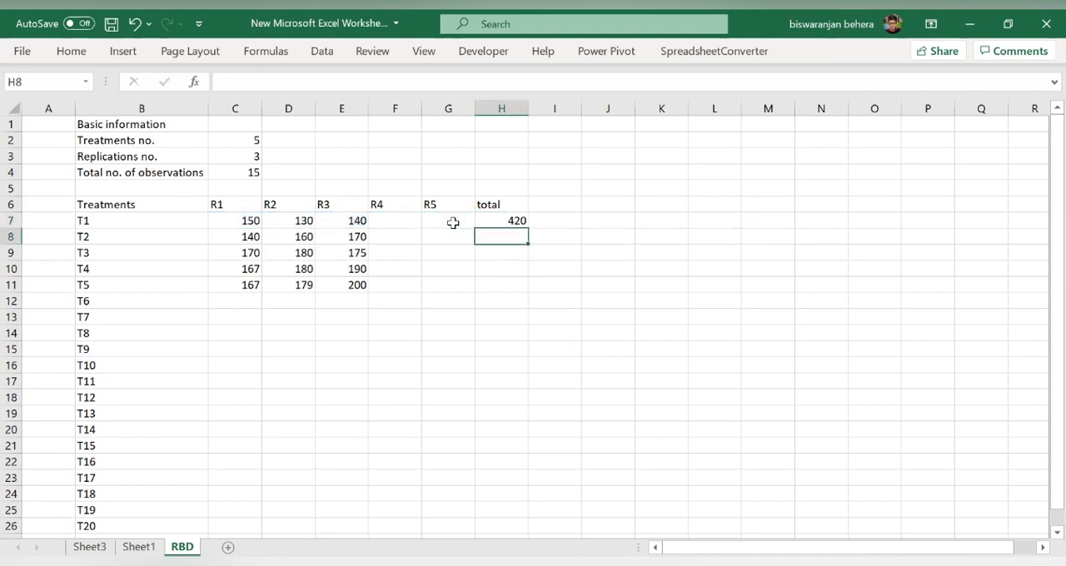
{"action": "left_click", "coordinate": [520, 221]}
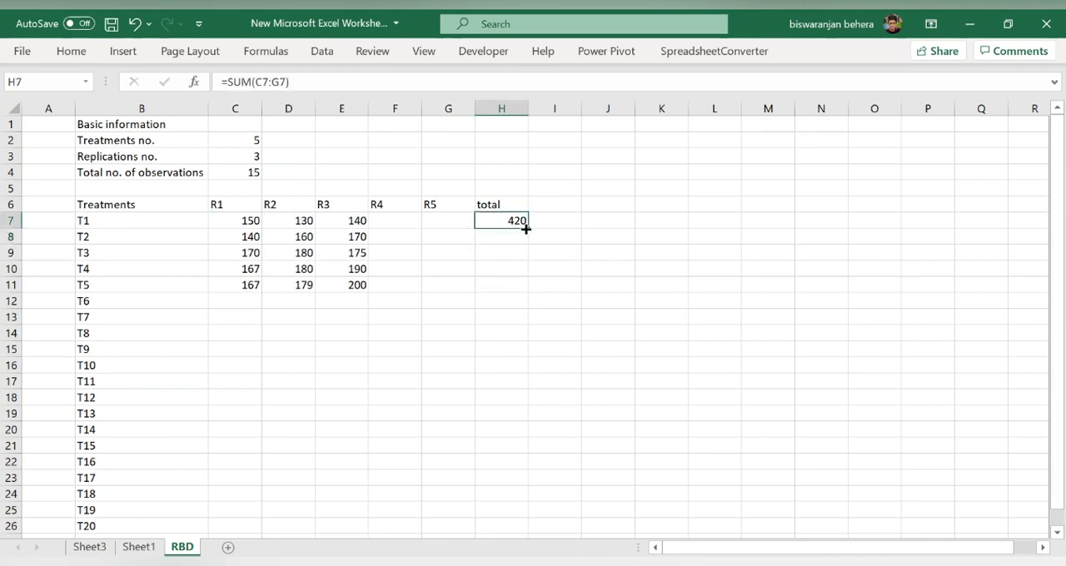
{"action": "left_click_drag", "start_coordinate": [529, 237], "coordinate": [537, 470]}
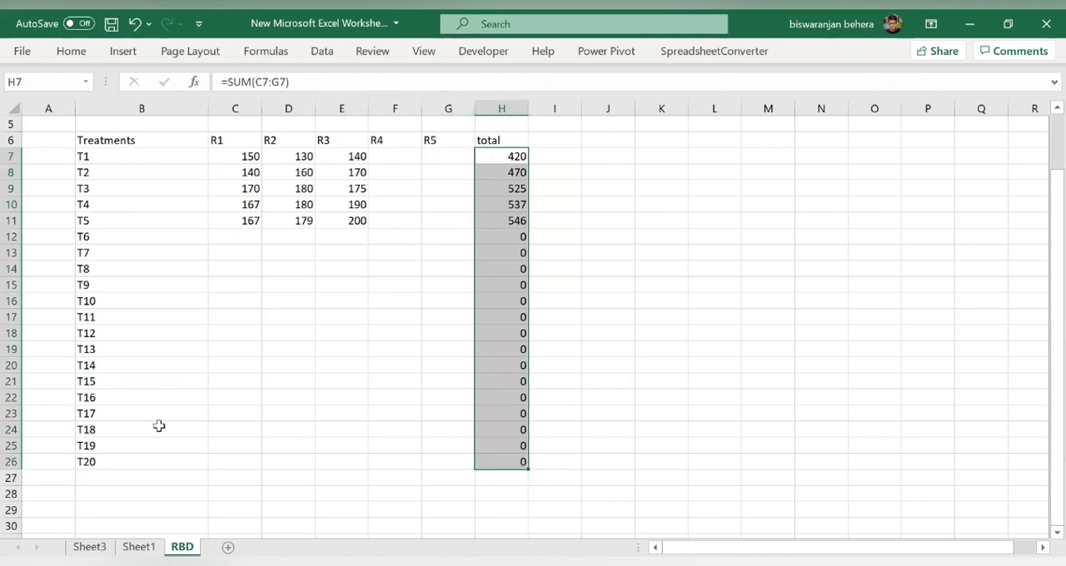
- Enter the label "Total" in cell B27, below the last treatment T20
{"action": "left_click_drag", "start_coordinate": [161, 488], "coordinate": [159, 478]}
{"action": "left_click", "coordinate": [158, 476]}
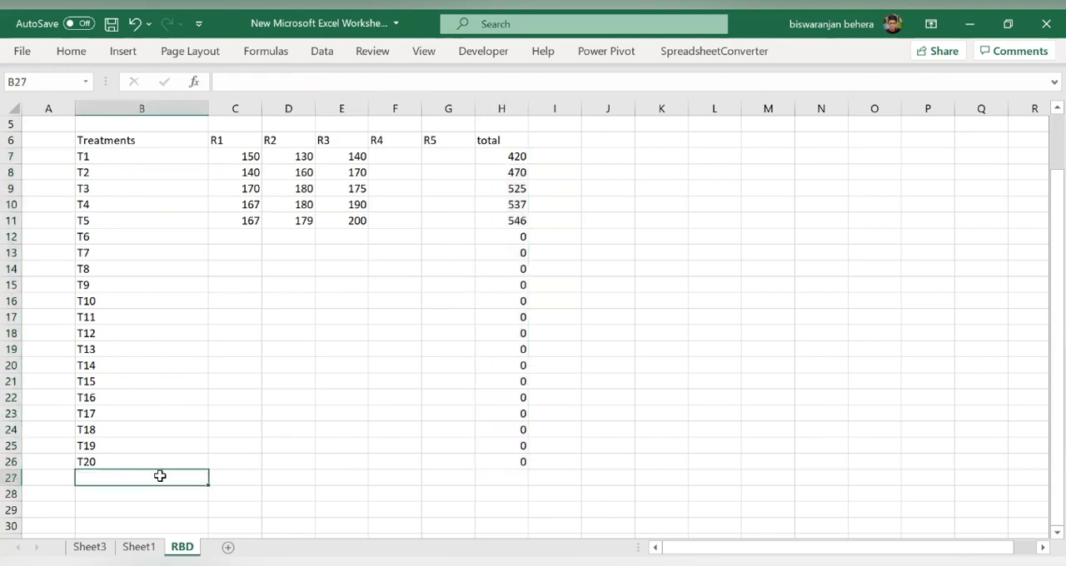
{"action": "type", "text": "Total"}
- Enter =SUM(C7:C26) in cell C27 for the R1 total and fill the formula across to cell H27
{"action": "left_click", "coordinate": [243, 478]}
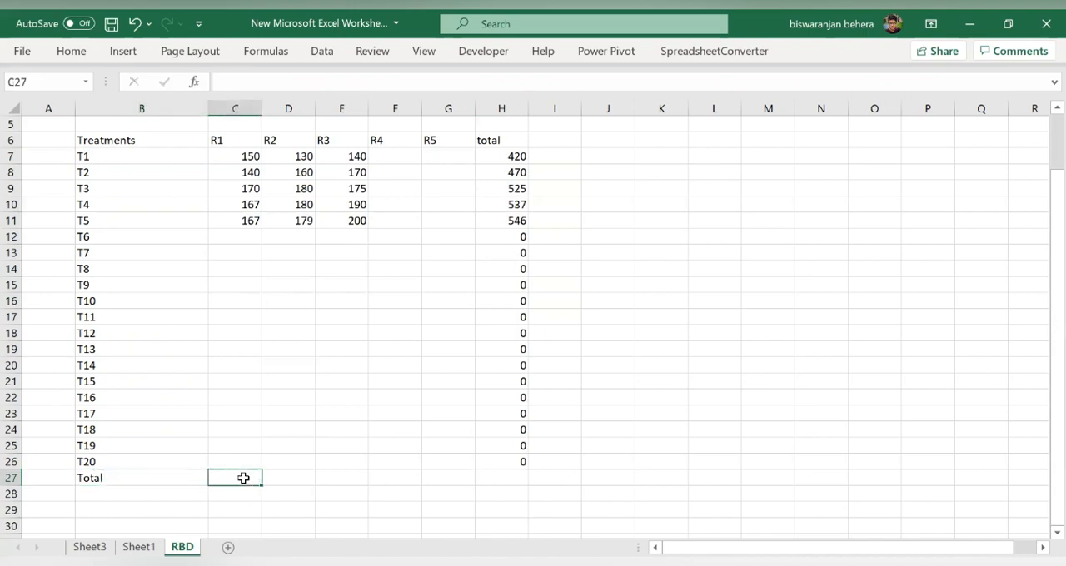
{"action": "type", "text": "=sum"}
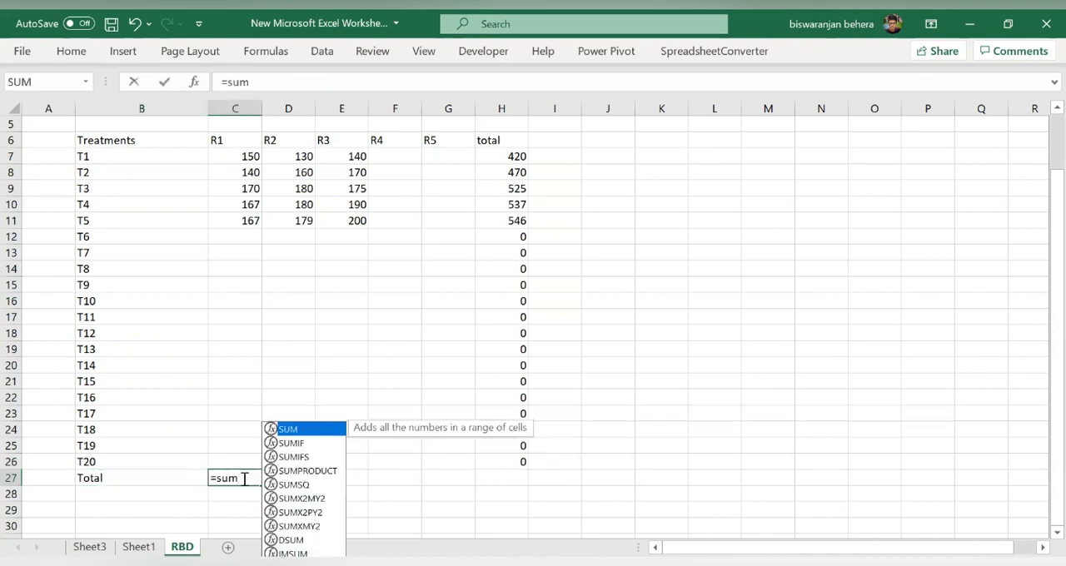
{"action": "double_click", "coordinate": [287, 428]}
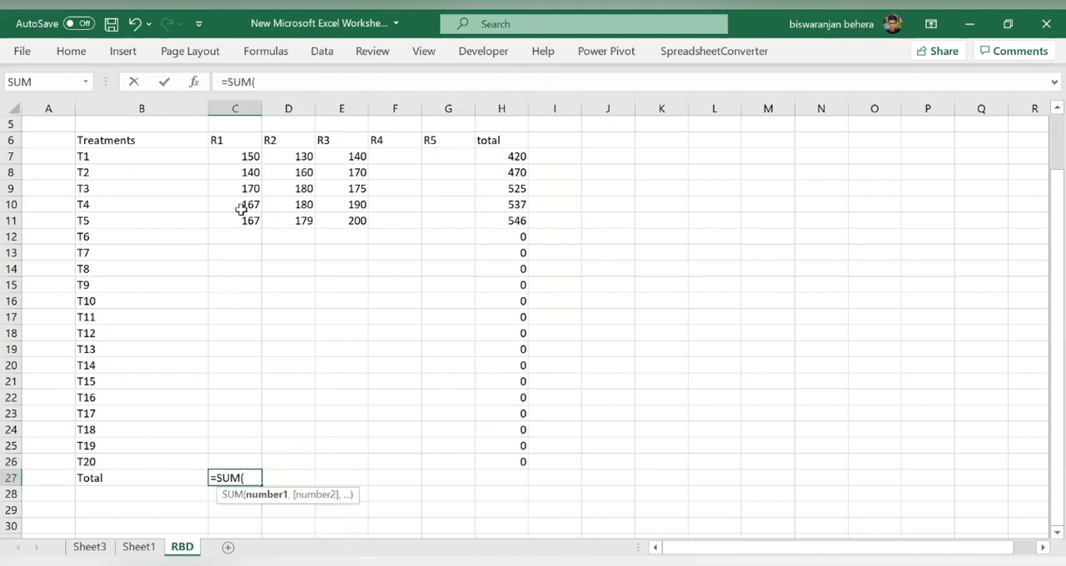
{"action": "left_click_drag", "start_coordinate": [250, 157], "coordinate": [256, 460]}
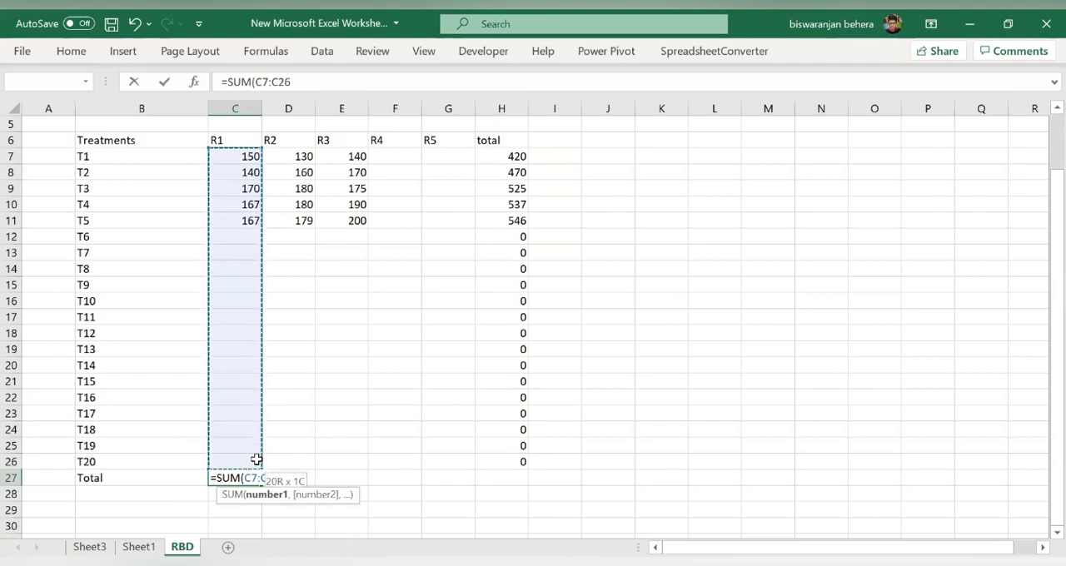
{"action": "key", "text": "Return"}
{"action": "left_click_drag", "start_coordinate": [262, 477], "coordinate": [510, 476]}
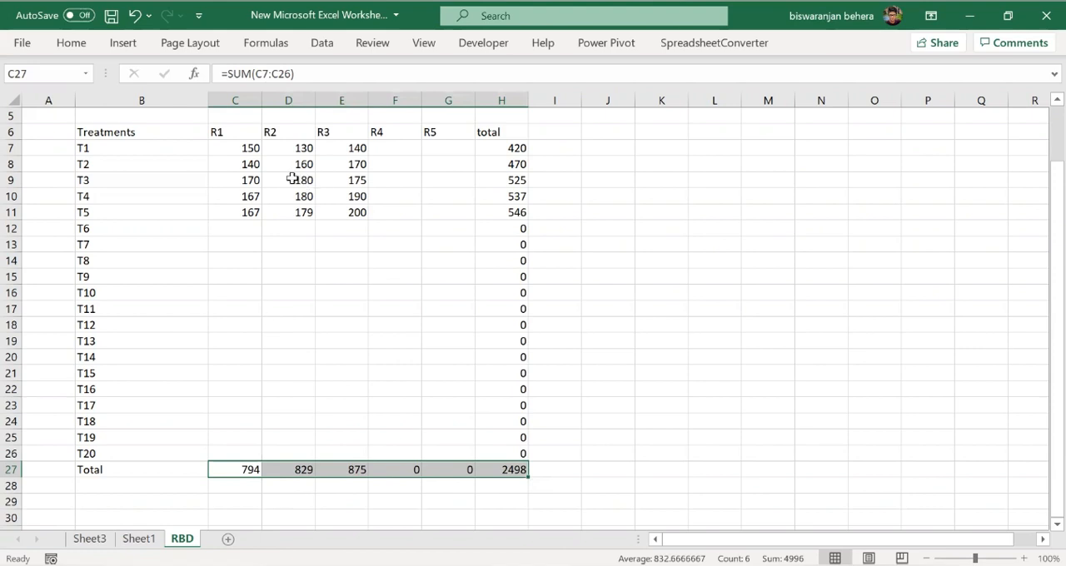
- Examine the grand total in H27, the individual replication columns R1 to R3, and the full data range C7:G26
{"action": "left_click", "coordinate": [481, 485]}
{"action": "left_click", "coordinate": [509, 471]}
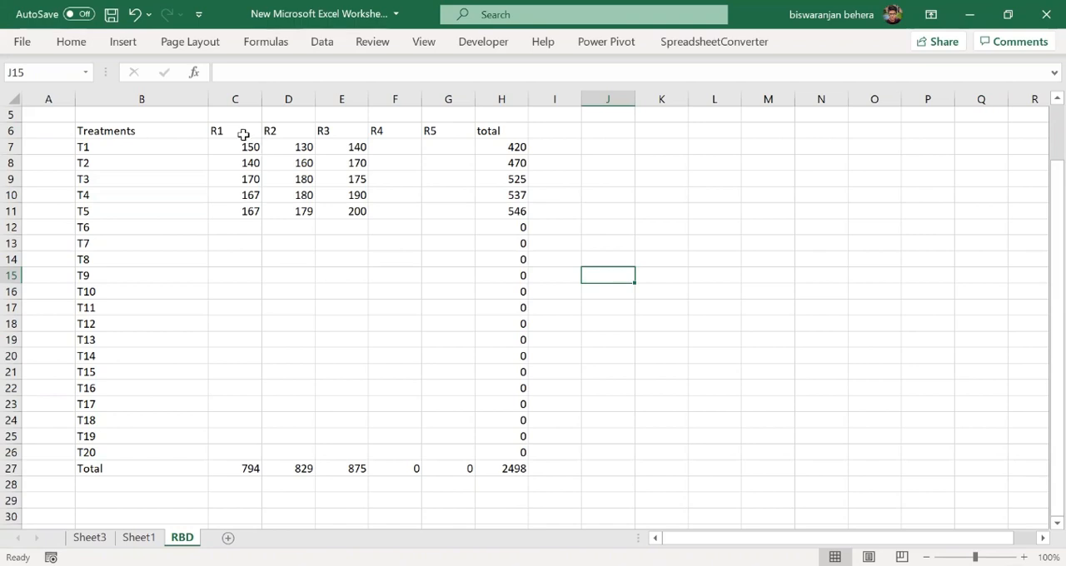
{"action": "left_click", "coordinate": [239, 148]}
{"action": "left_click_drag", "start_coordinate": [239, 147], "coordinate": [258, 446]}
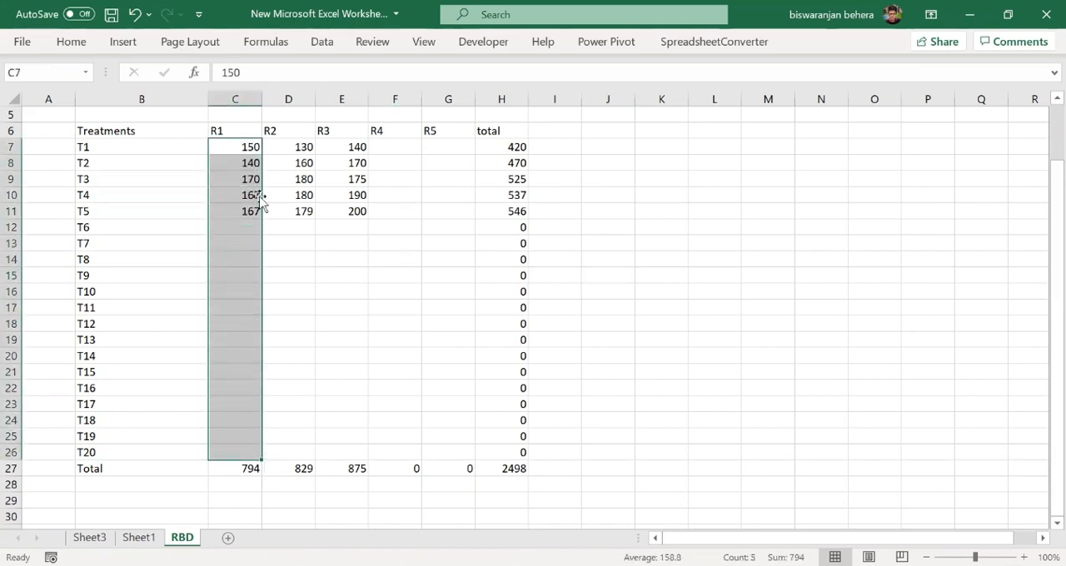
{"action": "left_click_drag", "start_coordinate": [289, 147], "coordinate": [305, 452]}
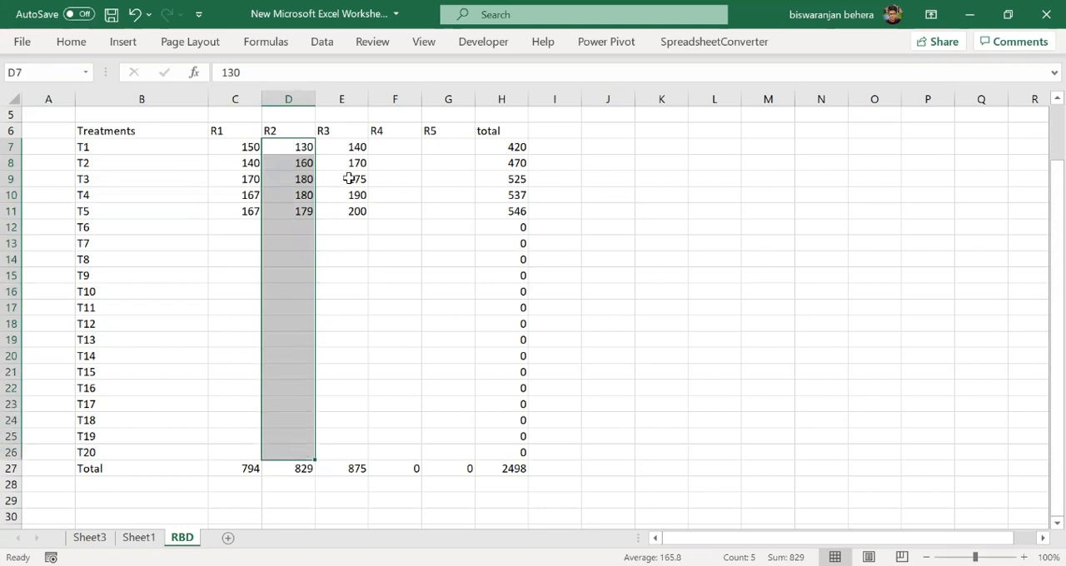
{"action": "left_click_drag", "start_coordinate": [362, 136], "coordinate": [358, 184]}
{"action": "left_click", "coordinate": [347, 147]}
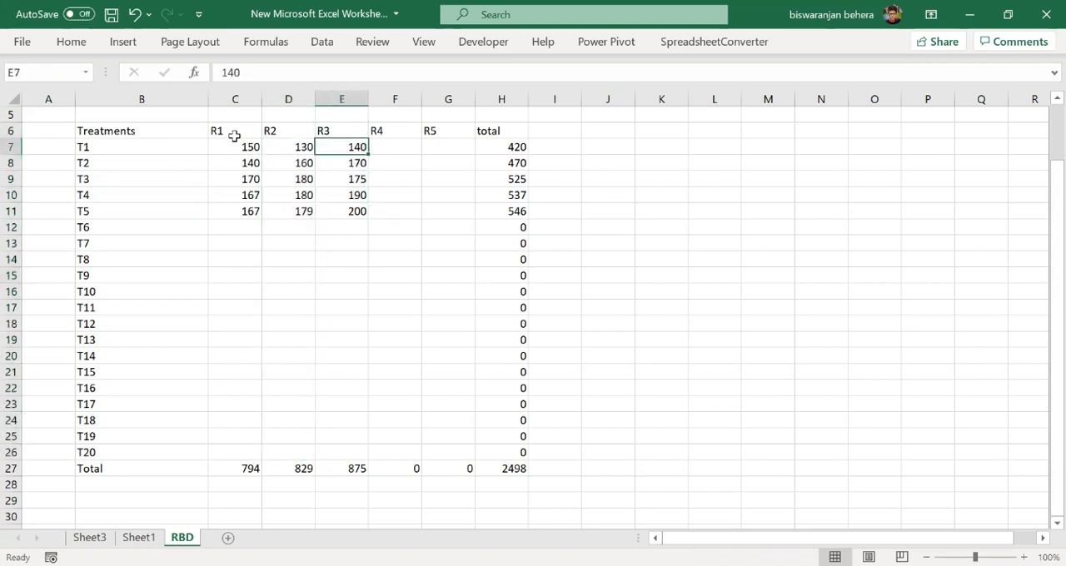
{"action": "left_click_drag", "start_coordinate": [231, 146], "coordinate": [460, 452]}
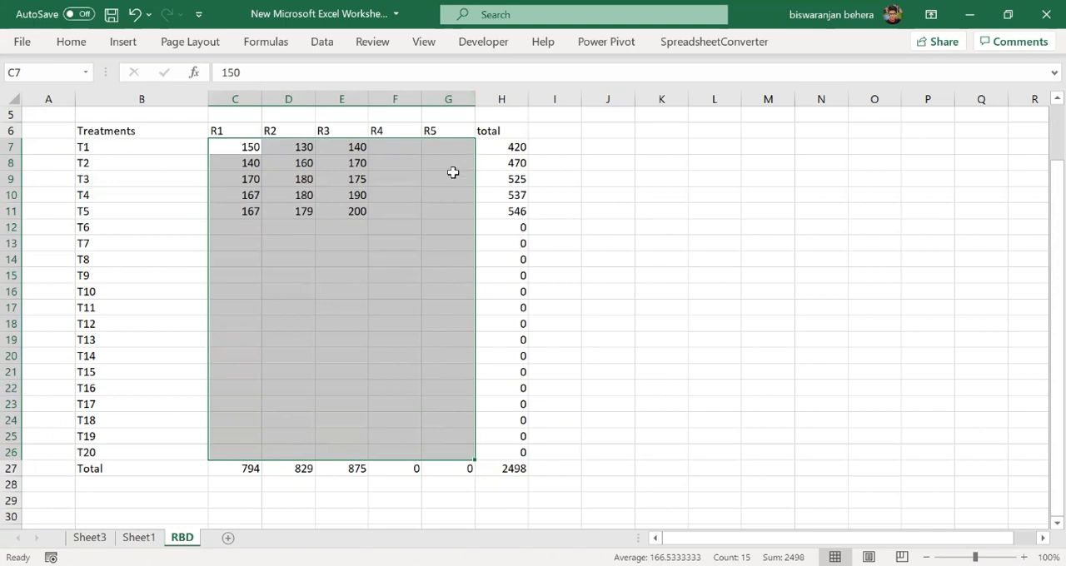
{"action": "left_click", "coordinate": [276, 146]}
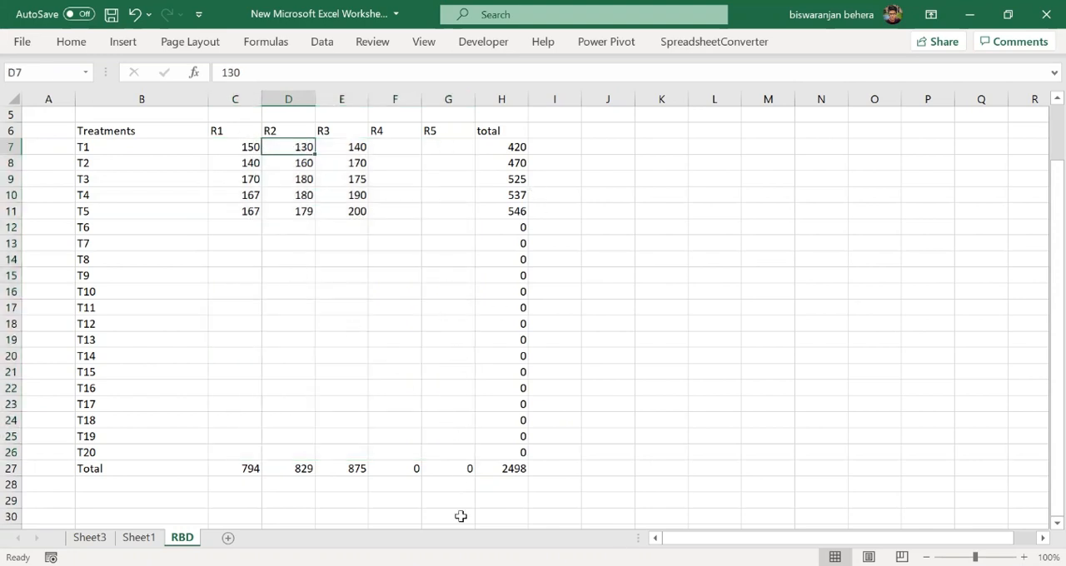
{"action": "left_click", "coordinate": [354, 403]}
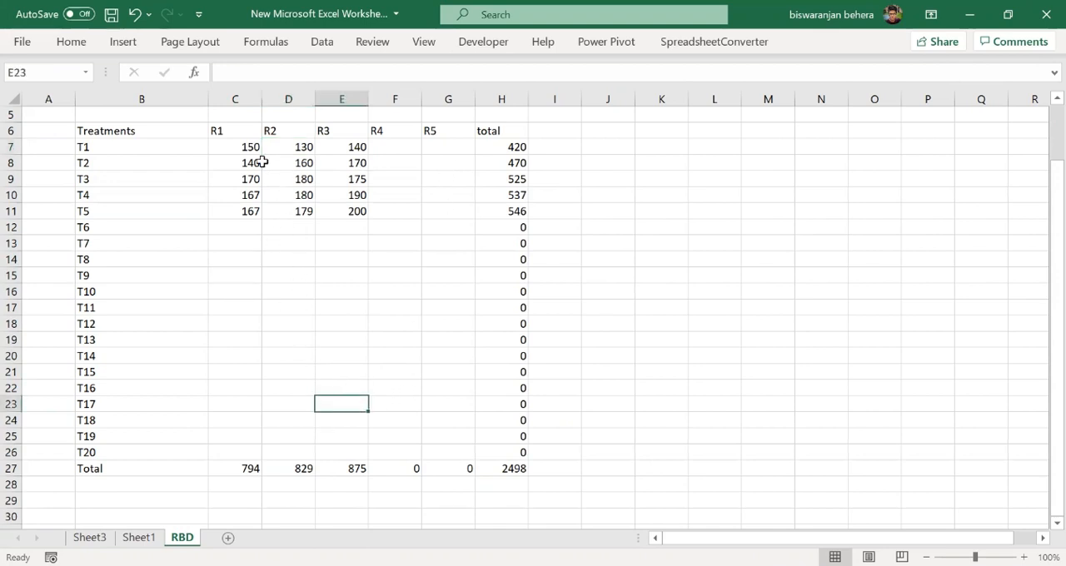
{"action": "left_click_drag", "start_coordinate": [247, 148], "coordinate": [256, 455]}
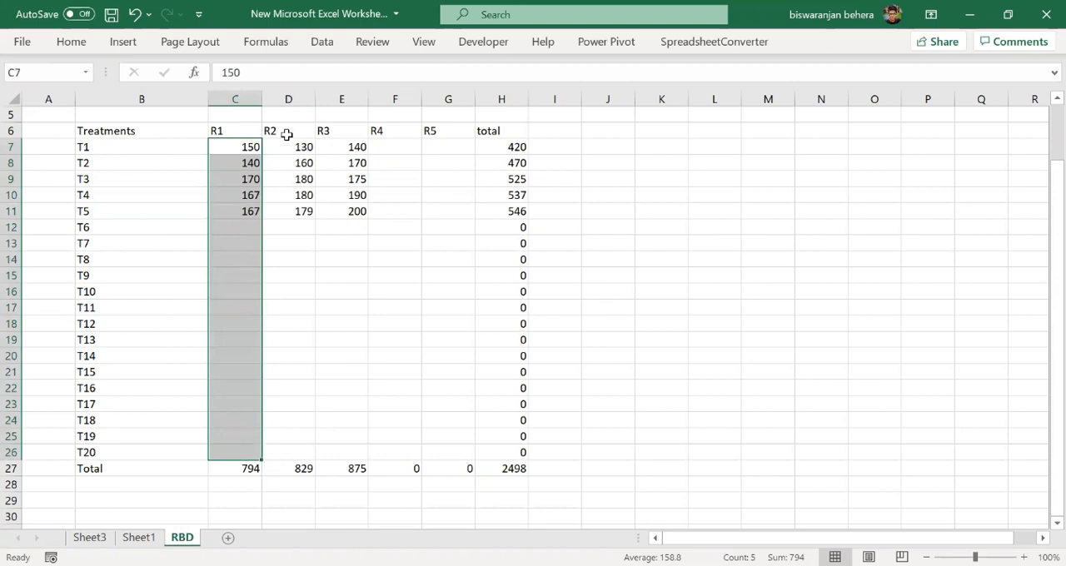
{"action": "left_click_drag", "start_coordinate": [291, 143], "coordinate": [297, 453]}
{"action": "left_click_drag", "start_coordinate": [230, 144], "coordinate": [246, 427]}
{"action": "left_click", "coordinate": [306, 306]}
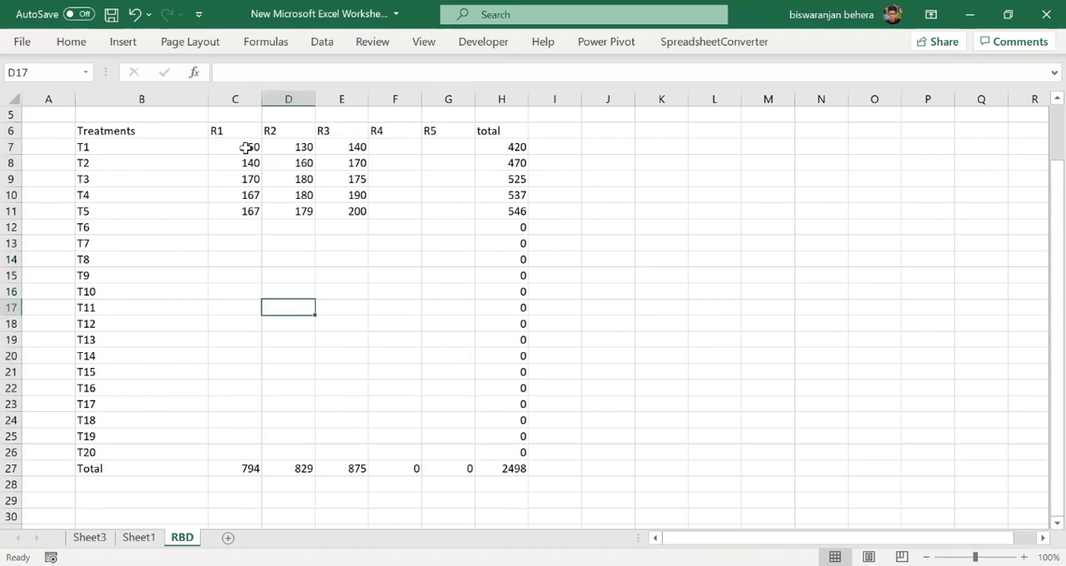
{"action": "left_click_drag", "start_coordinate": [247, 150], "coordinate": [250, 453]}
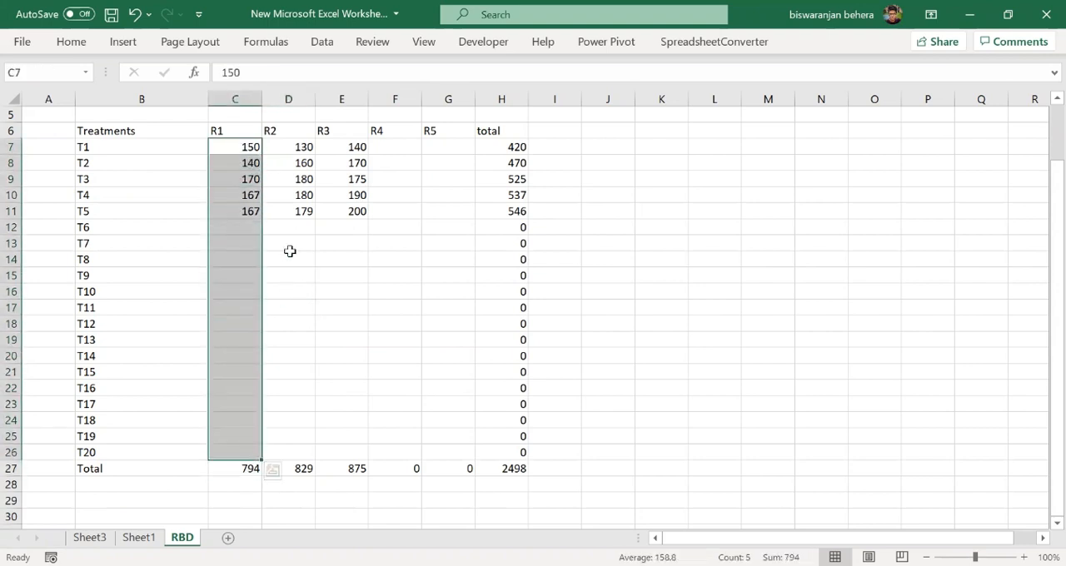
{"action": "left_click_drag", "start_coordinate": [288, 150], "coordinate": [308, 455]}
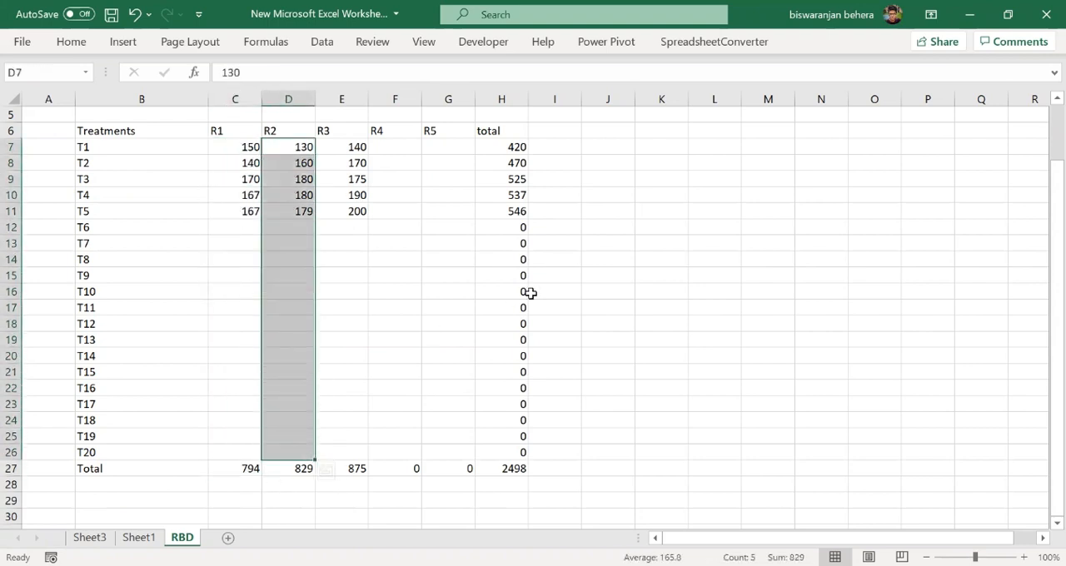
{"action": "left_click", "coordinate": [874, 227]}
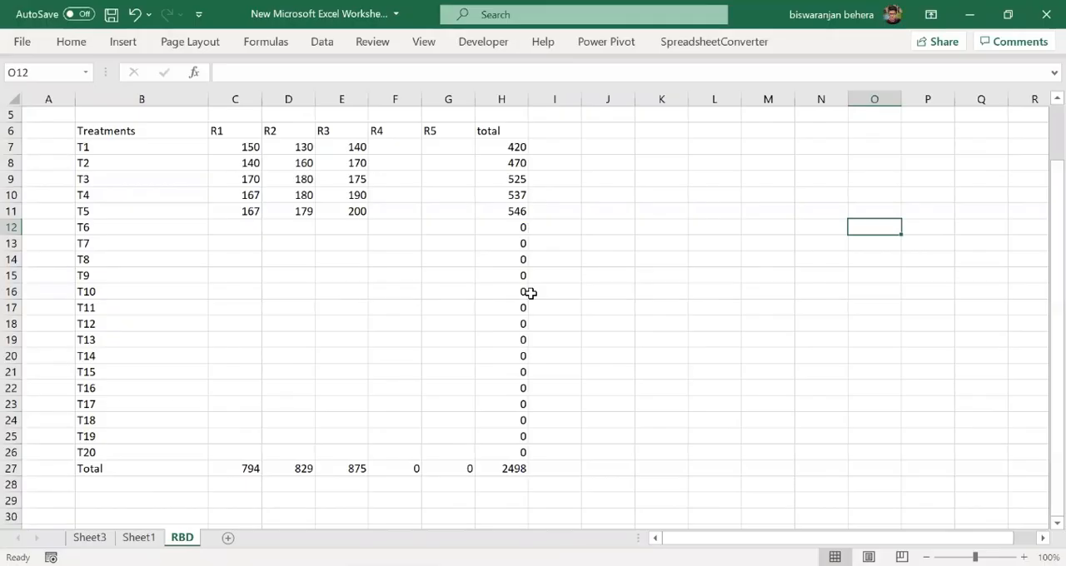
- Add a column headed "mean" in I6, with =AVERAGE(C7:G7) in I7 filled down to T20 in I26
{"action": "left_click", "coordinate": [574, 131]}
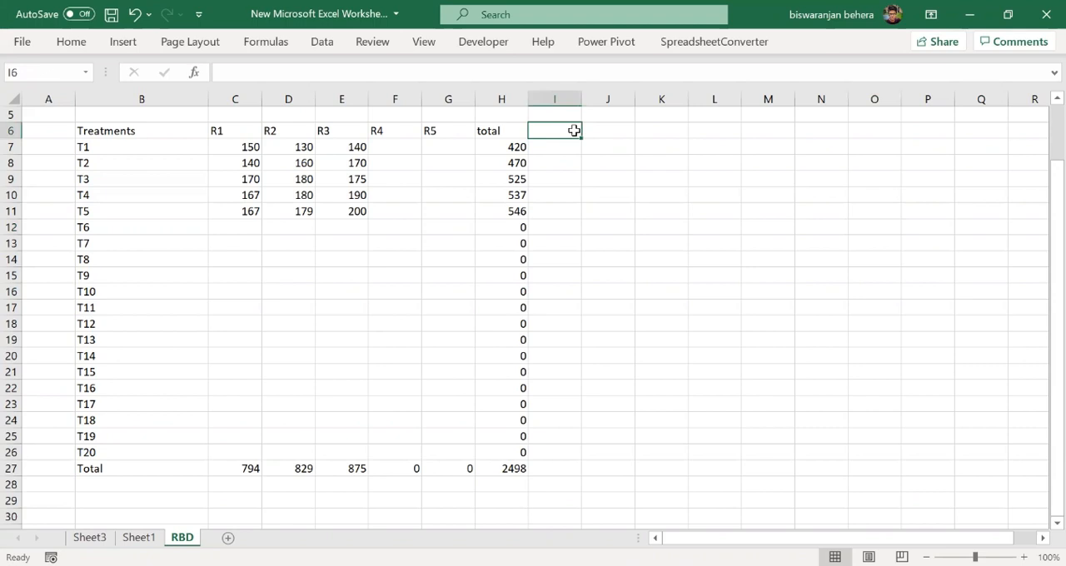
{"action": "type", "text": "mean"}
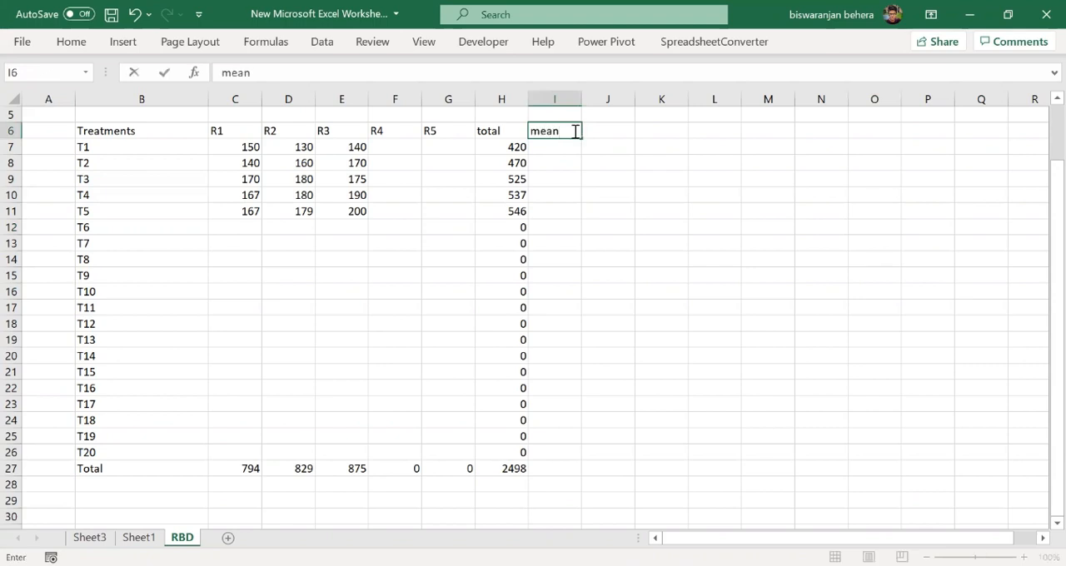
{"action": "left_click", "coordinate": [569, 150]}
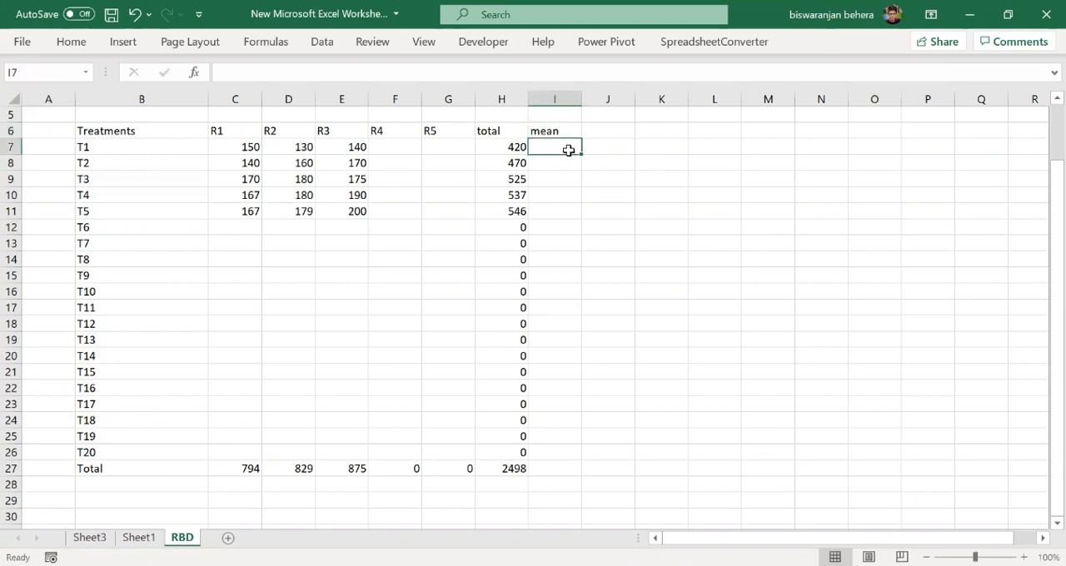
{"action": "type", "text": "=average"}
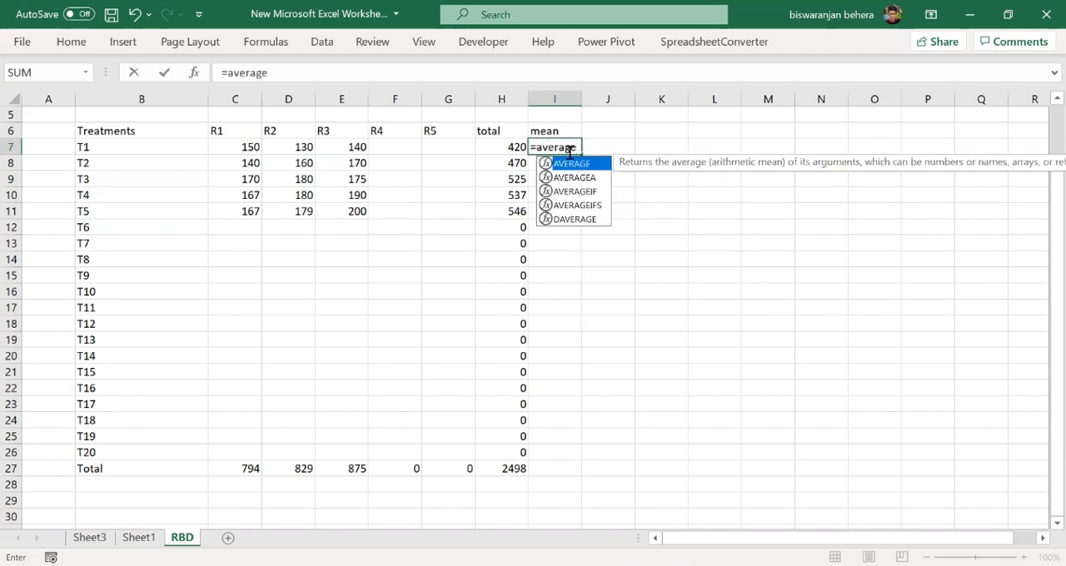
{"action": "double_click", "coordinate": [573, 164]}
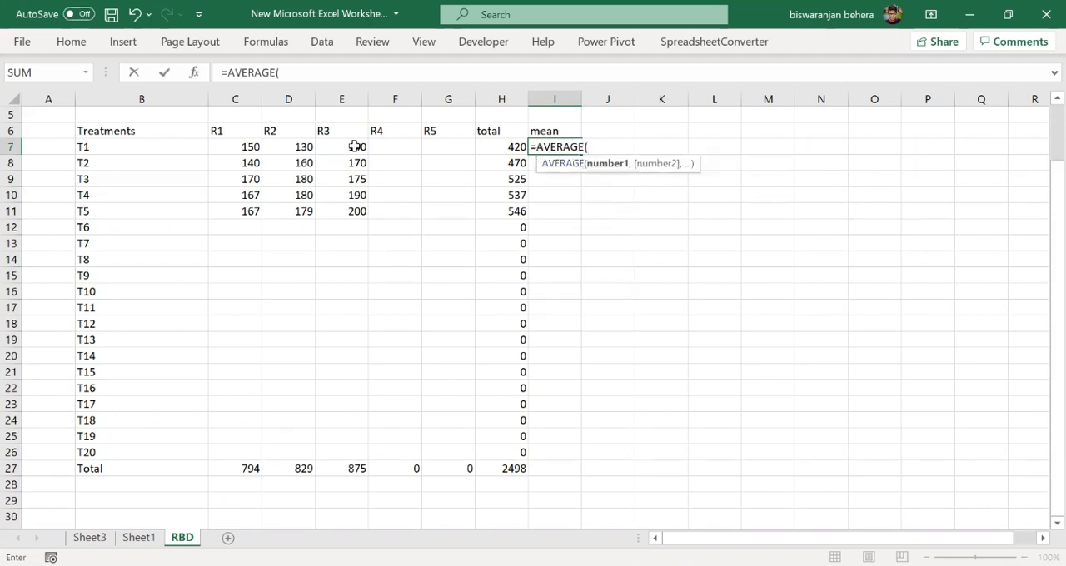
{"action": "left_click_drag", "start_coordinate": [239, 146], "coordinate": [442, 152]}
{"action": "key", "text": "Return"}
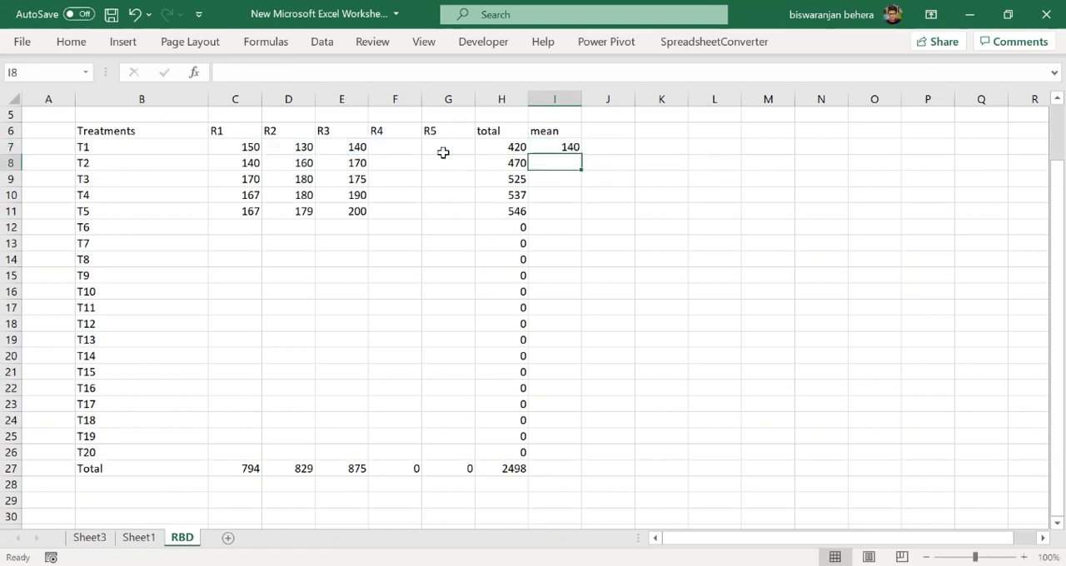
{"action": "left_click", "coordinate": [571, 148]}
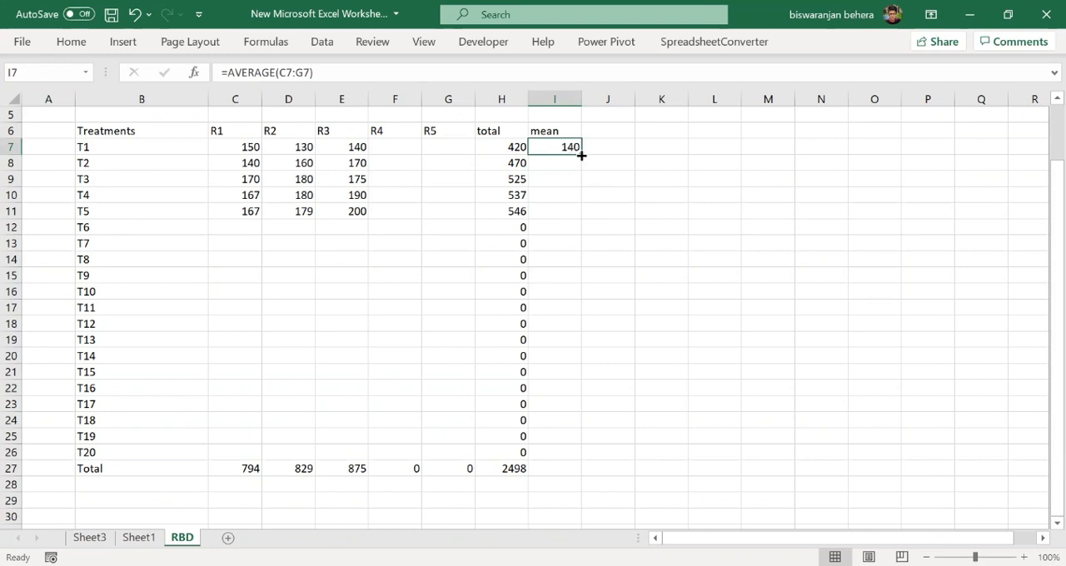
{"action": "left_click_drag", "start_coordinate": [580, 151], "coordinate": [576, 450]}
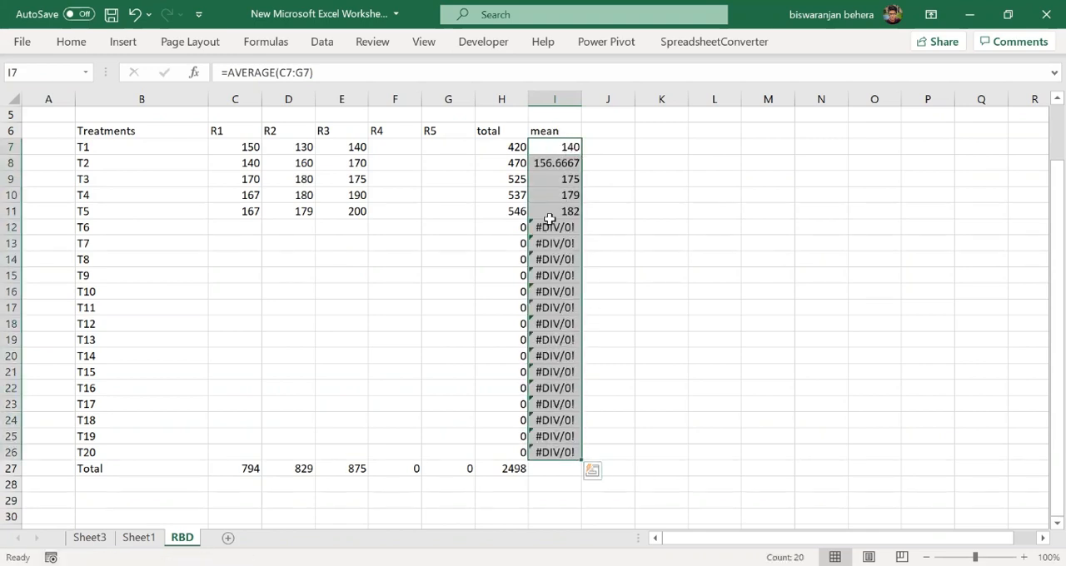
- Format the treatment means in I7:I26 to display one decimal place
{"action": "left_click", "coordinate": [70, 43]}
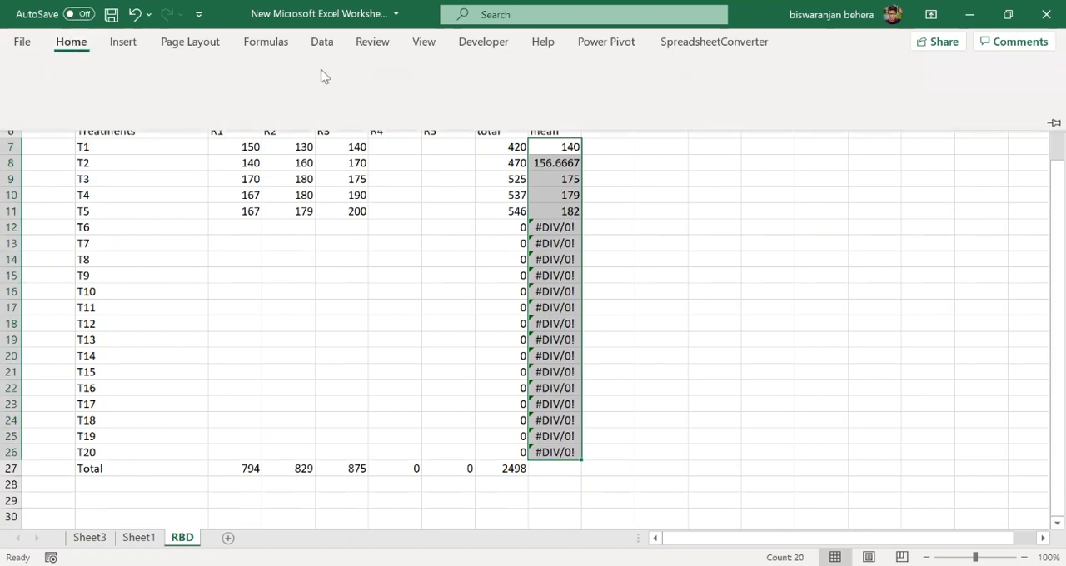
{"action": "left_click", "coordinate": [592, 100]}
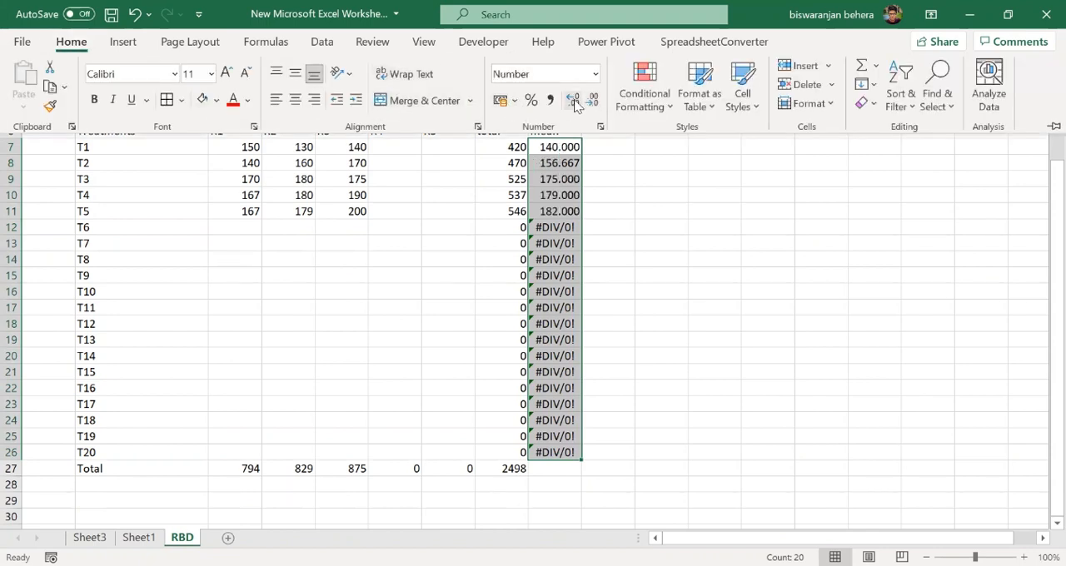
{"action": "left_click", "coordinate": [592, 100]}
{"action": "left_click", "coordinate": [591, 105]}
{"action": "left_click", "coordinate": [664, 313]}
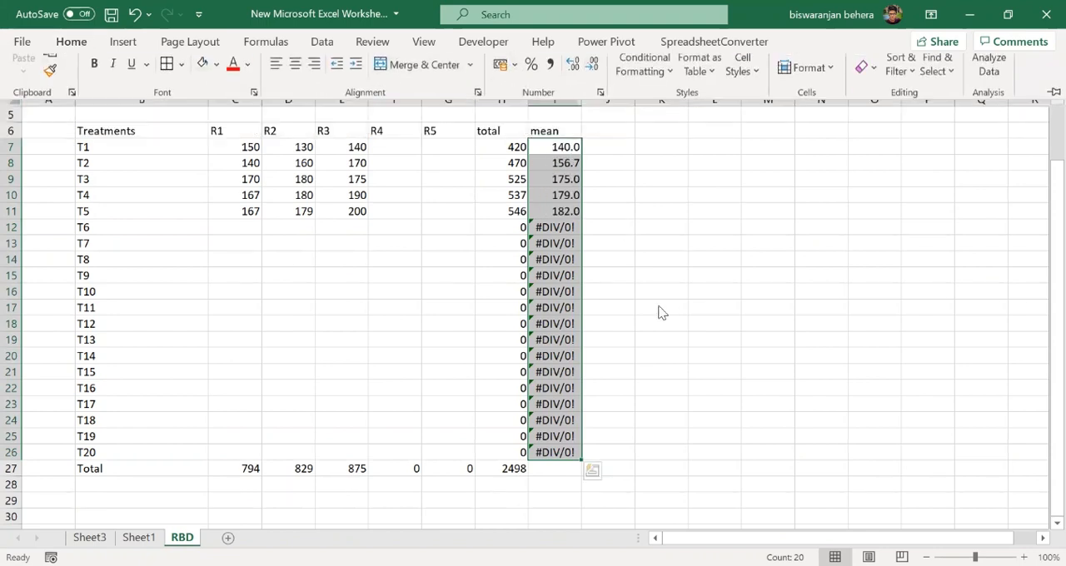
{"action": "left_click", "coordinate": [657, 295]}
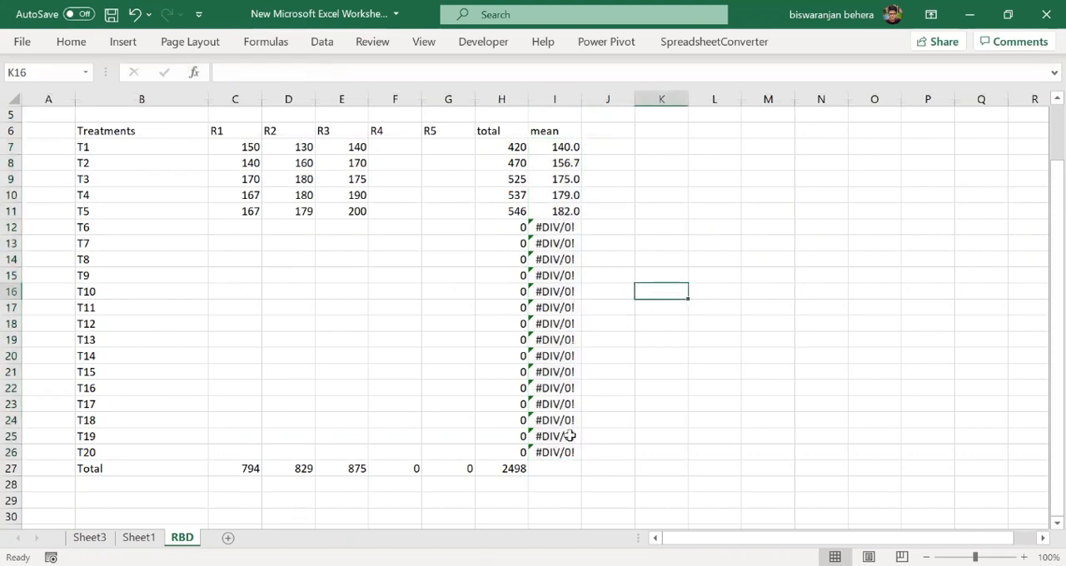
- Label cell B28 "Grand total" and enter =H27 in C28
{"action": "left_click", "coordinate": [170, 489]}
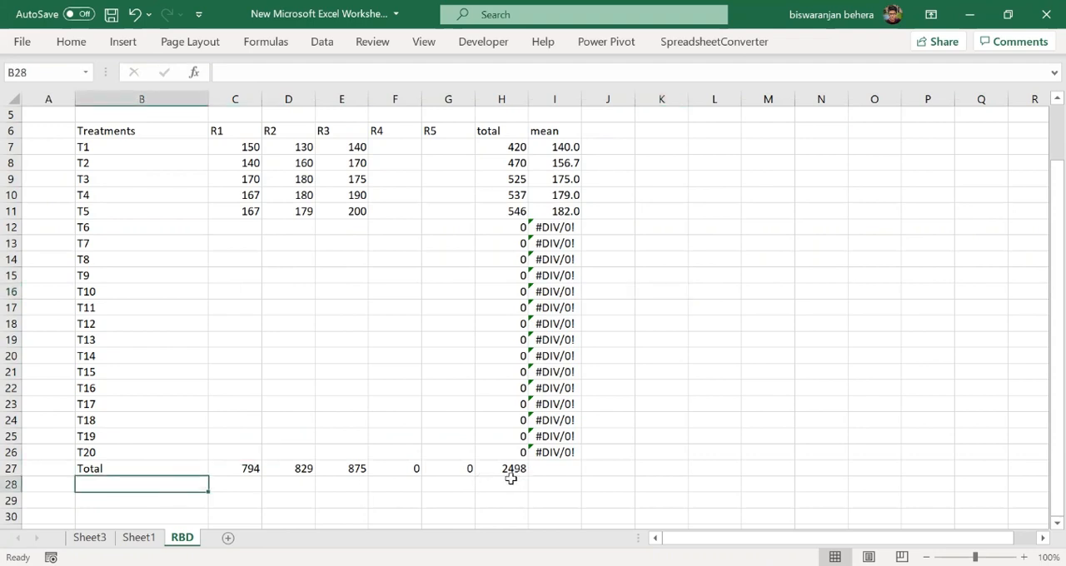
{"action": "type", "text": "Gr"}
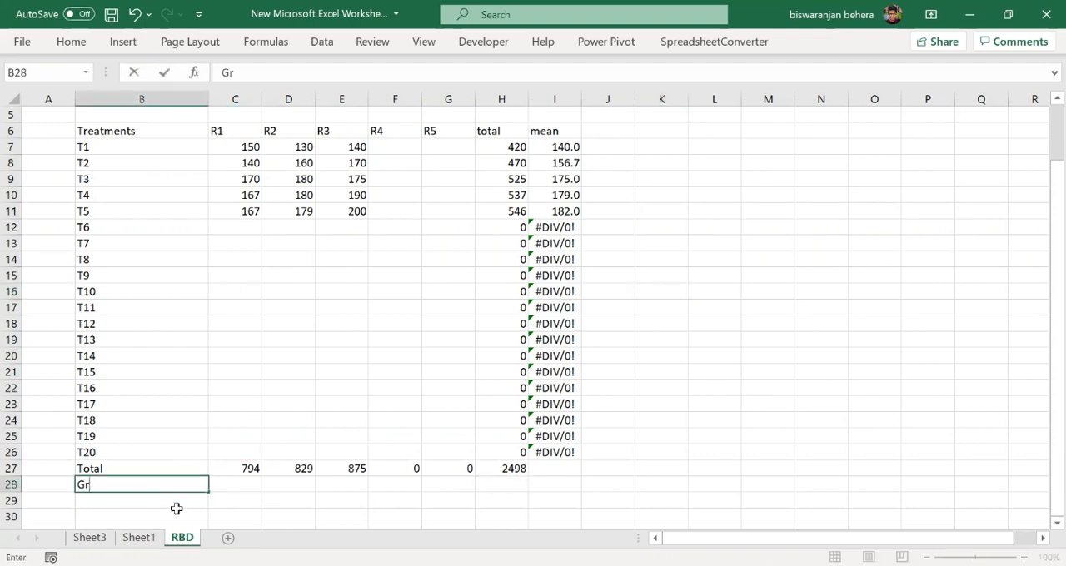
{"action": "type", "text": "and total"}
{"action": "left_click", "coordinate": [218, 486]}
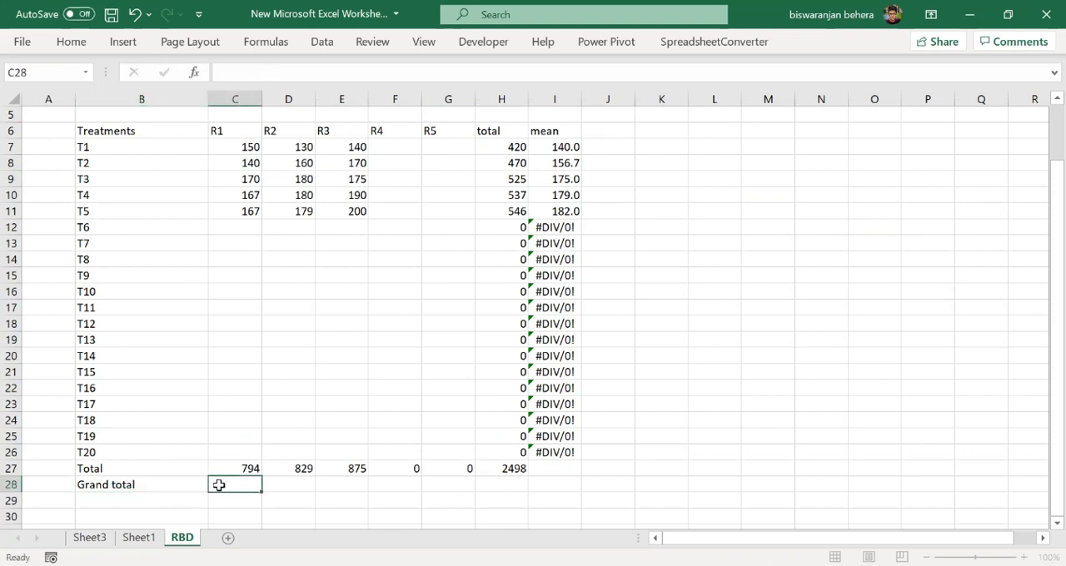
{"action": "type", "text": "="}
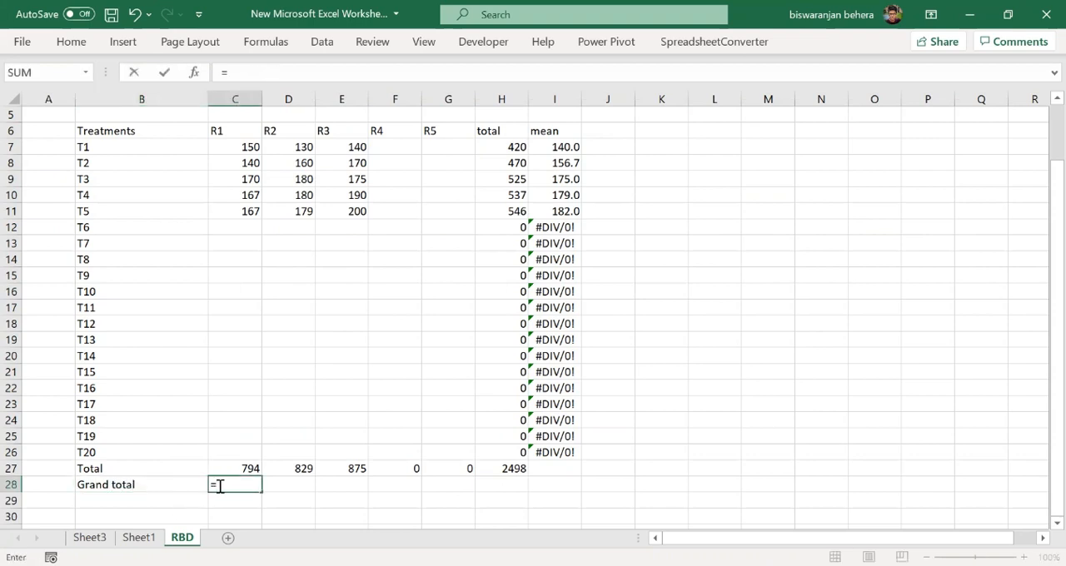
{"action": "left_click", "coordinate": [518, 470]}
{"action": "key", "text": "Return"}
{"action": "type", "text": "\\"}
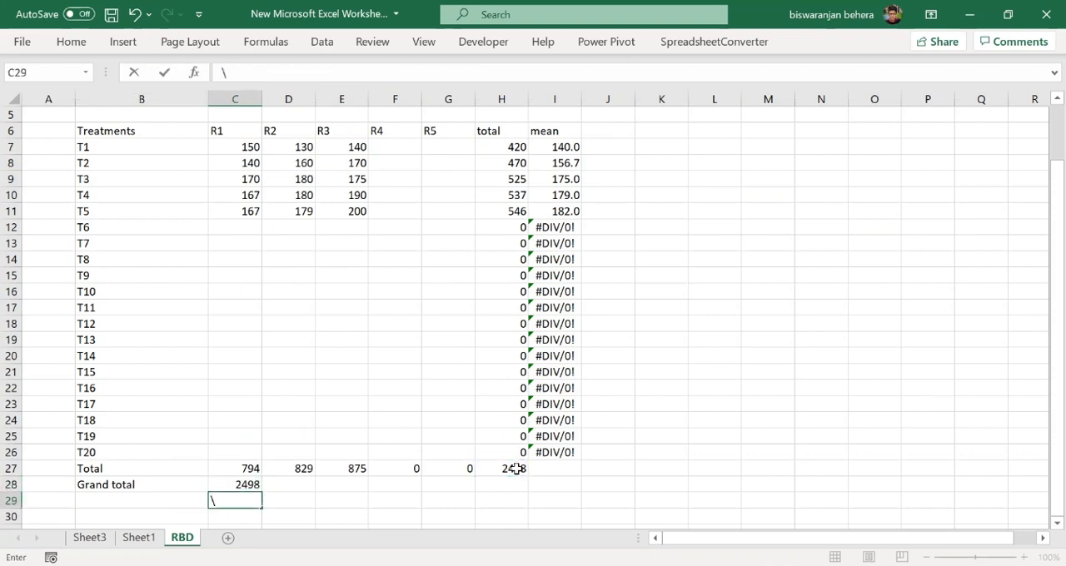
- Label cell B29 "Grand mean" and enter =C28/C4 in C29 to divide the grand total by the number of observations
{"action": "left_click", "coordinate": [77, 499]}
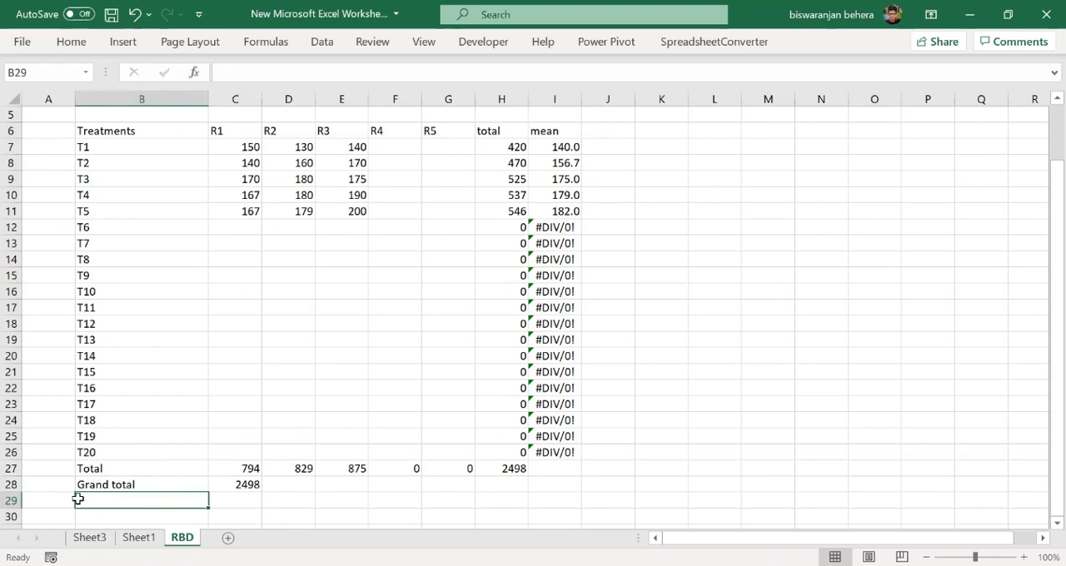
{"action": "type", "text": "Grand "}
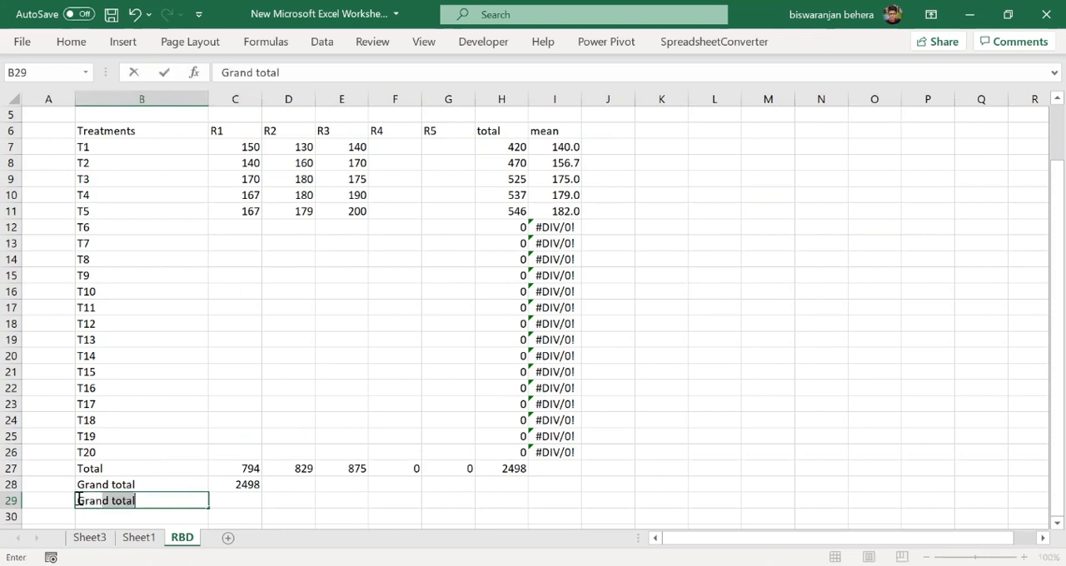
{"action": "type", "text": "mean"}
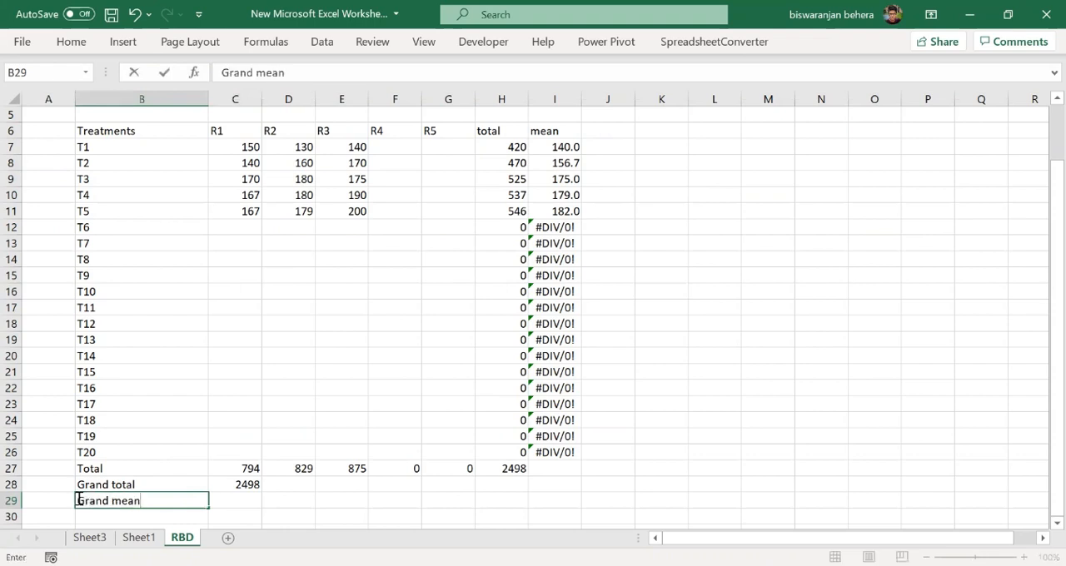
{"action": "left_click", "coordinate": [244, 499]}
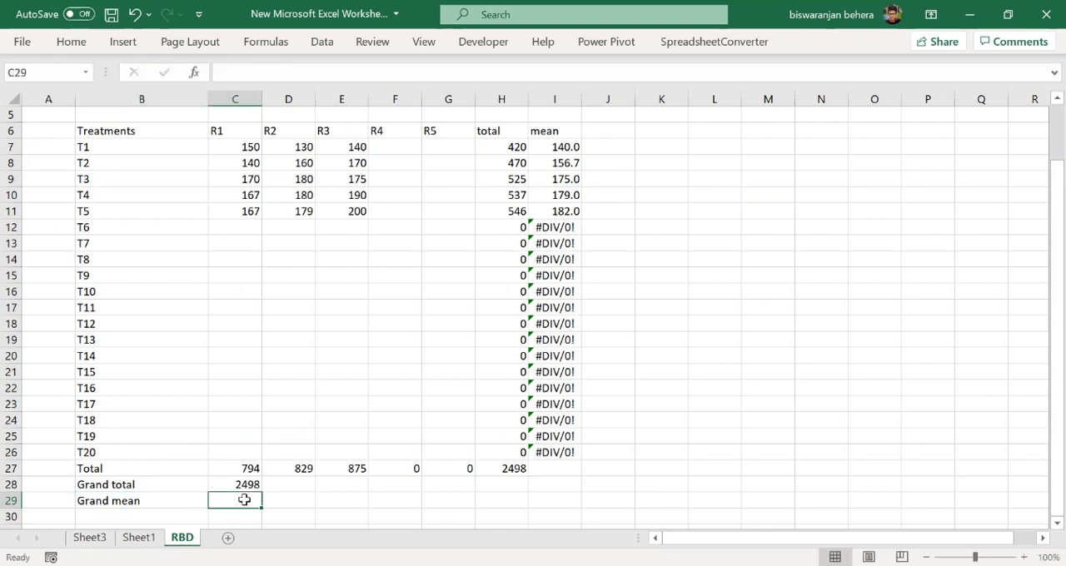
{"action": "type", "text": "="}
{"action": "left_click", "coordinate": [241, 486]}
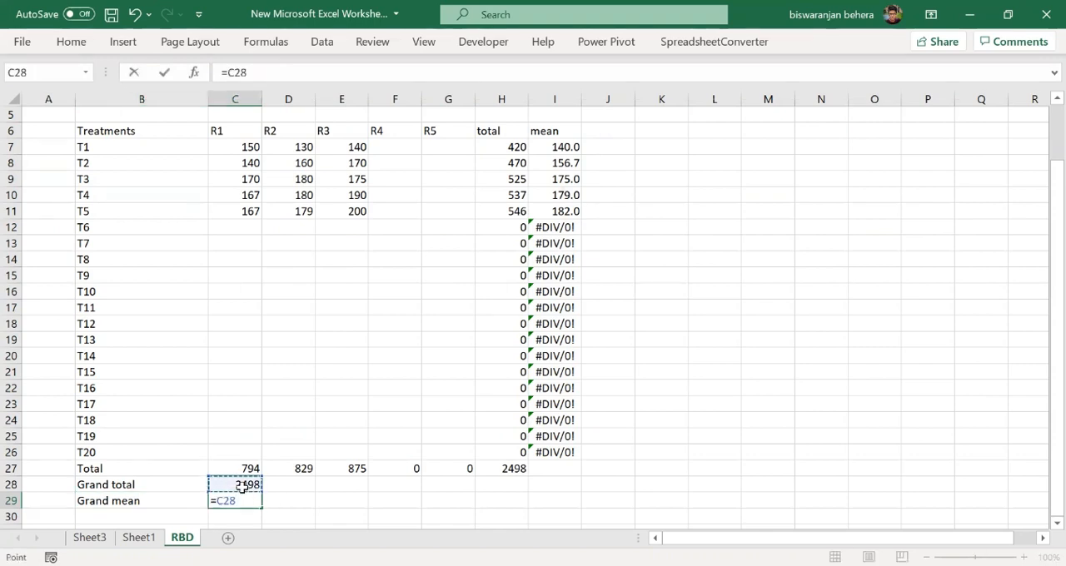
{"action": "scroll", "coordinate": [242, 486], "scroll_direction": "up", "scroll_amount": 2}
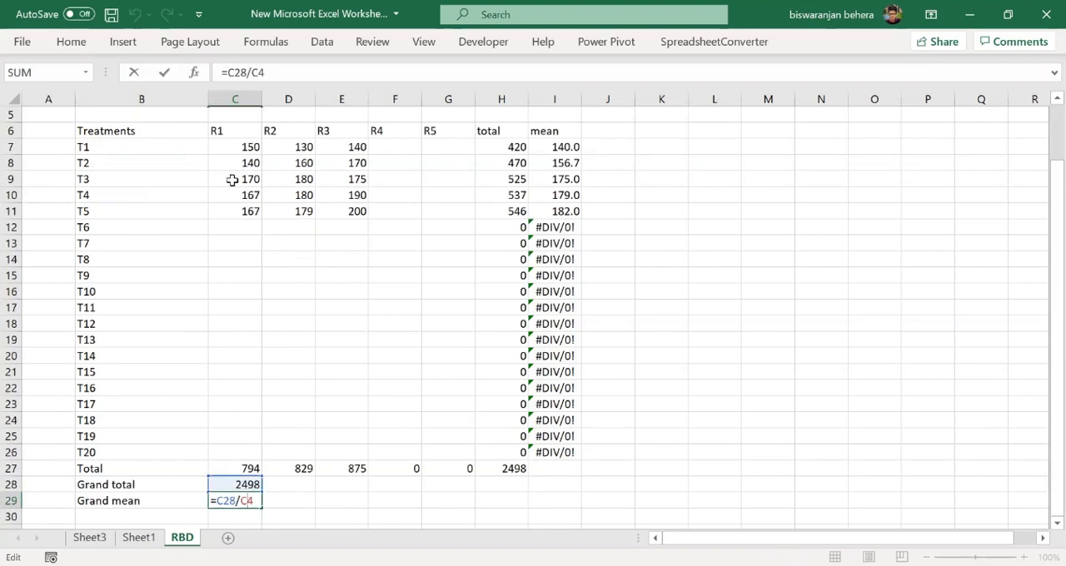
{"action": "scroll", "coordinate": [267, 174], "scroll_direction": "up", "scroll_amount": 2}
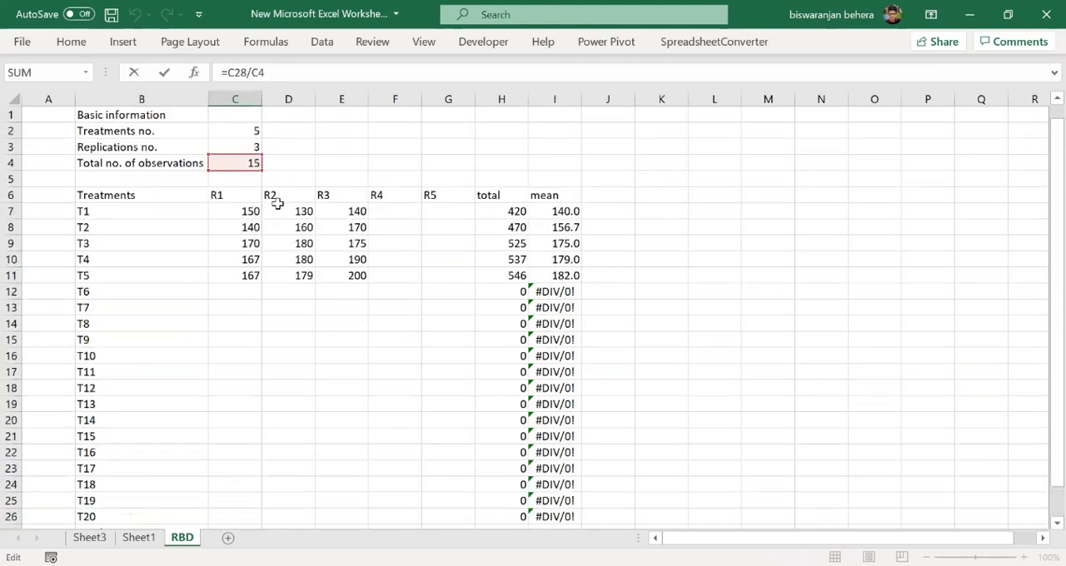
{"action": "scroll", "coordinate": [255, 280], "scroll_direction": "down", "scroll_amount": 4}
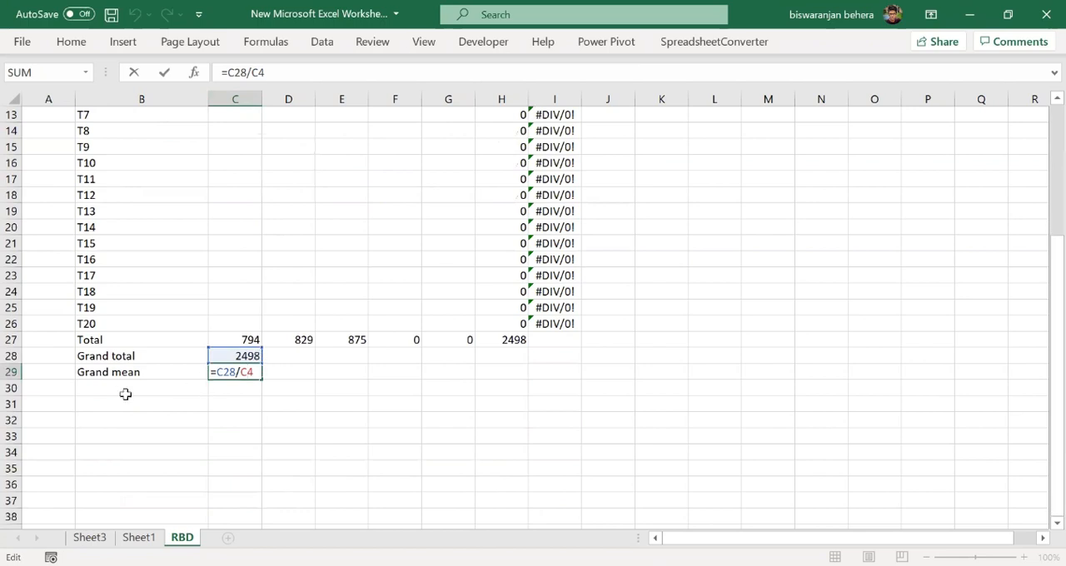
- Label cell B30 "Correction factor" below the grand mean
{"action": "left_click", "coordinate": [191, 390]}
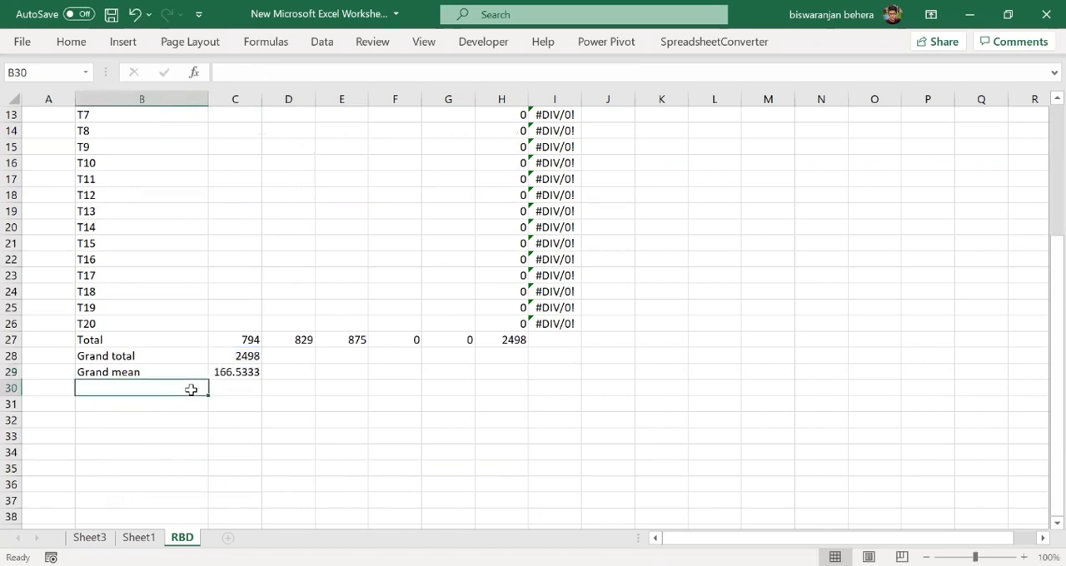
{"action": "type", "text": "Co"}
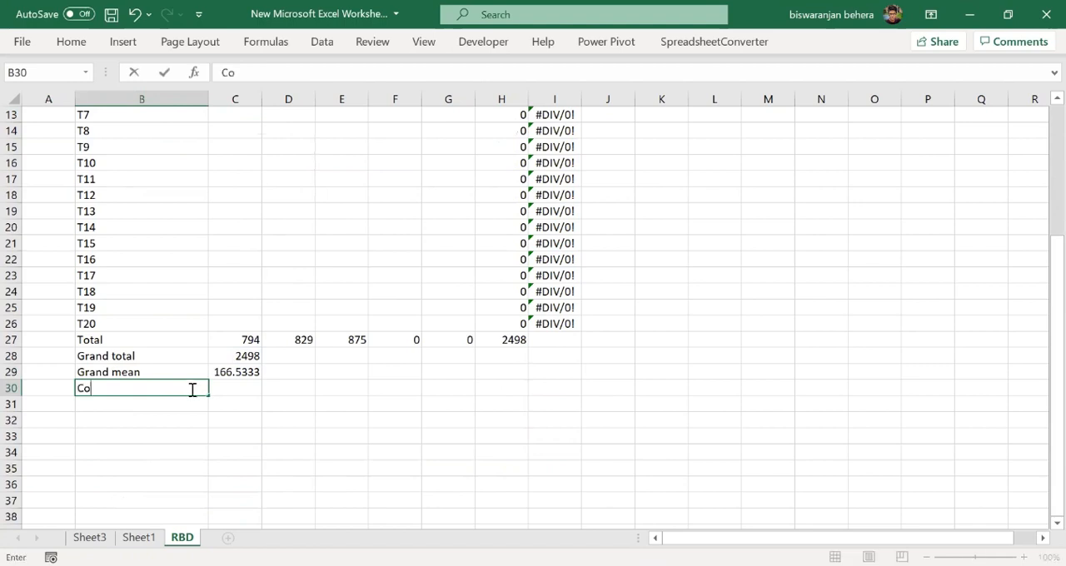
{"action": "type", "text": "rrection factor"}
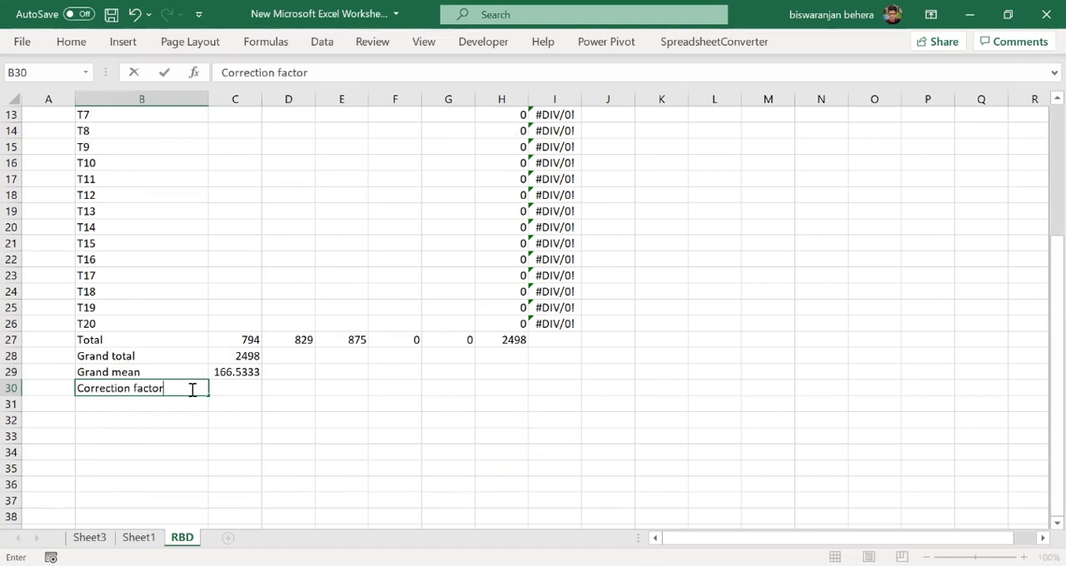
- Enter =C28*C28/C4 in C30 to calculate the correction factor
{"action": "left_click", "coordinate": [237, 390]}
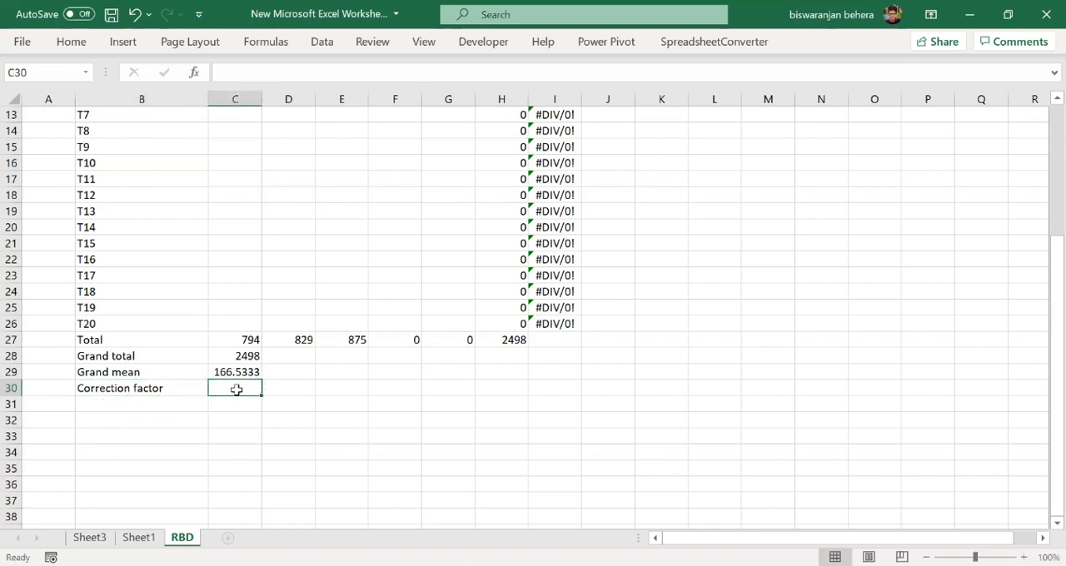
{"action": "type", "text": "="}
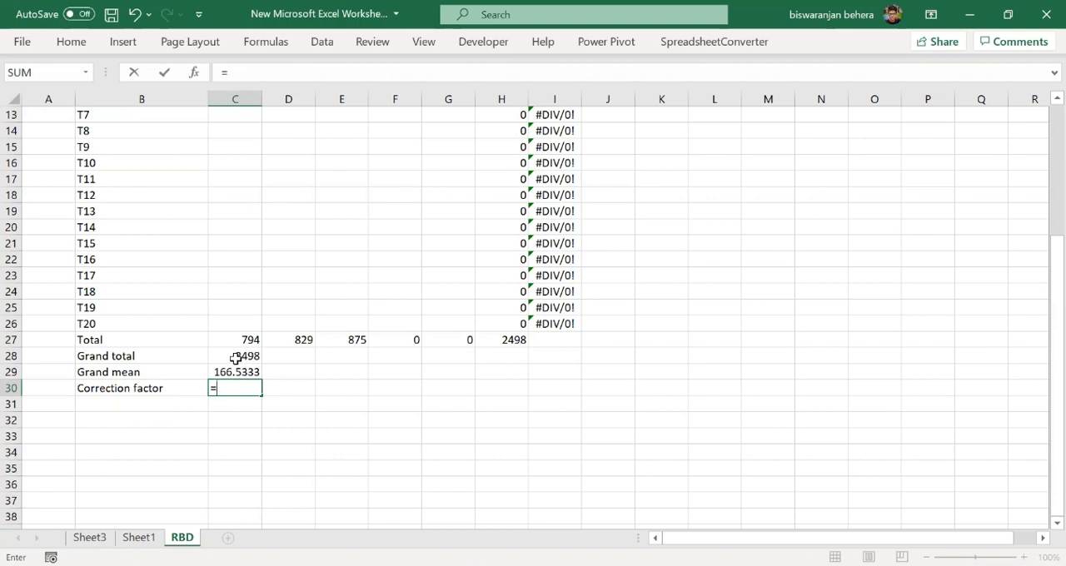
{"action": "left_click", "coordinate": [236, 358]}
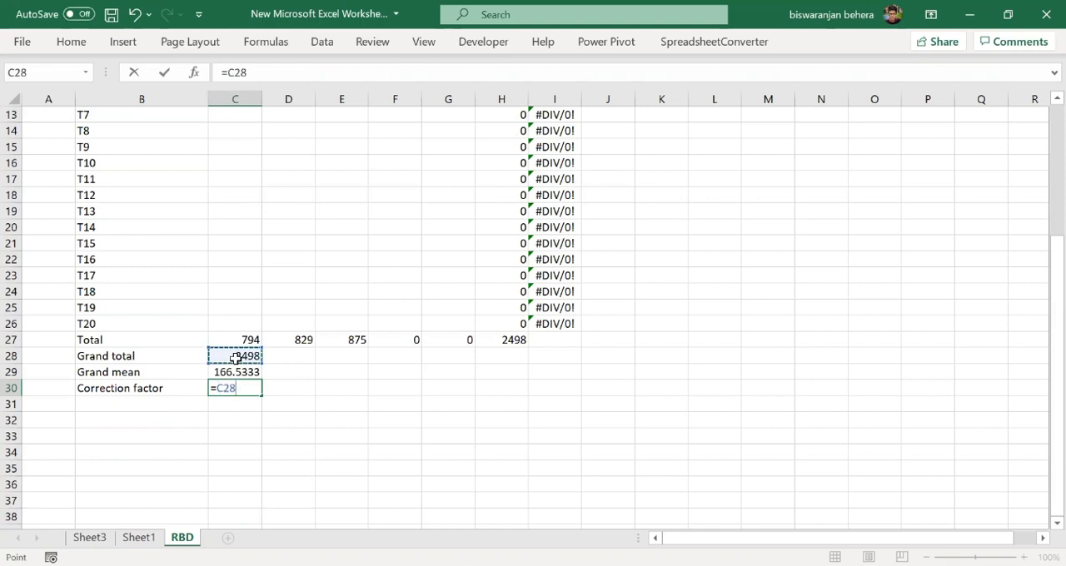
{"action": "type", "text": "*"}
{"action": "left_click", "coordinate": [236, 358]}
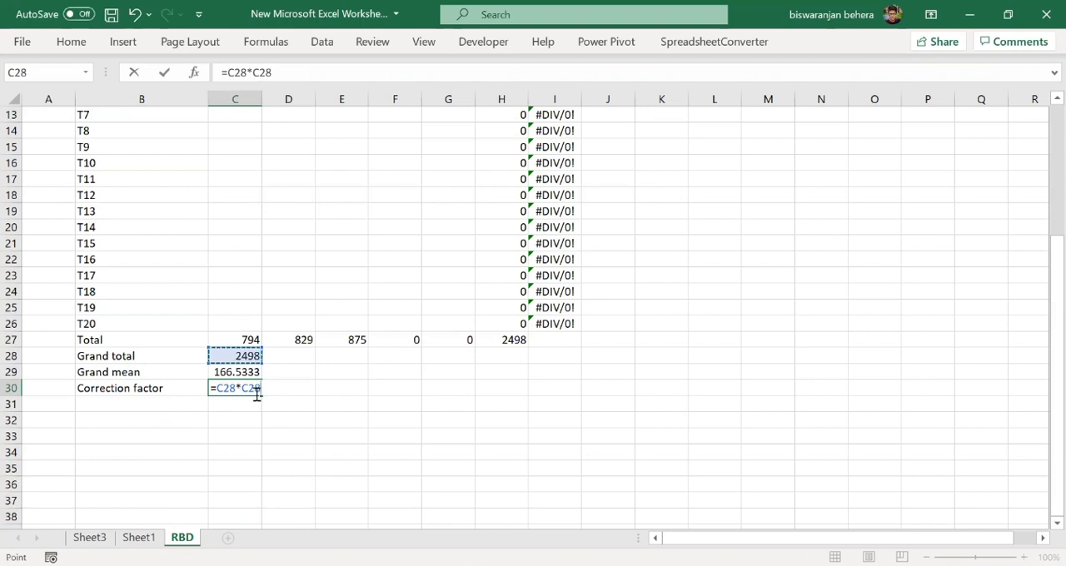
{"action": "type", "text": "/"}
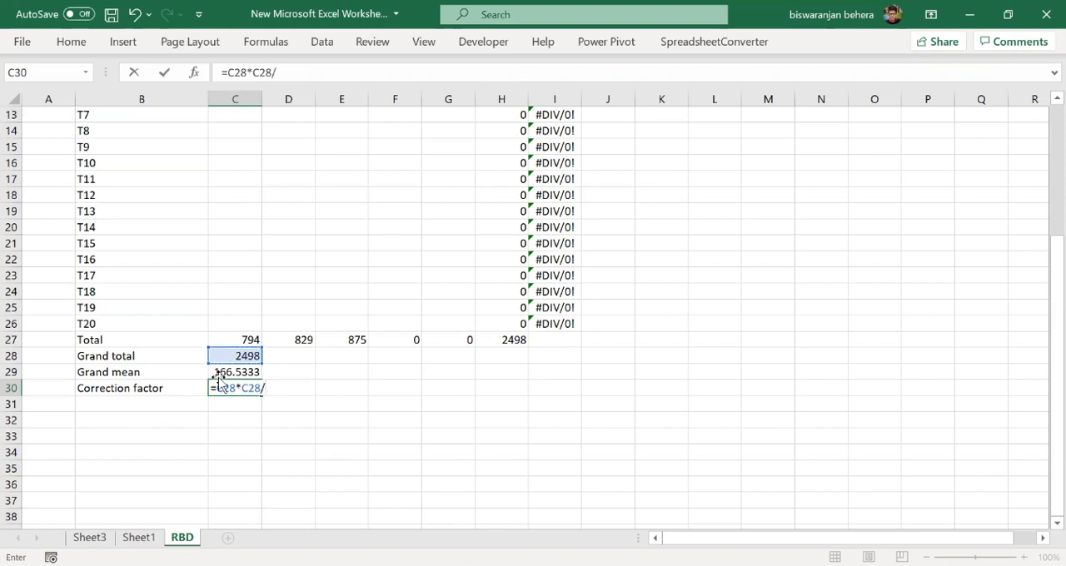
{"action": "scroll", "coordinate": [219, 376], "scroll_direction": "up", "scroll_amount": 4}
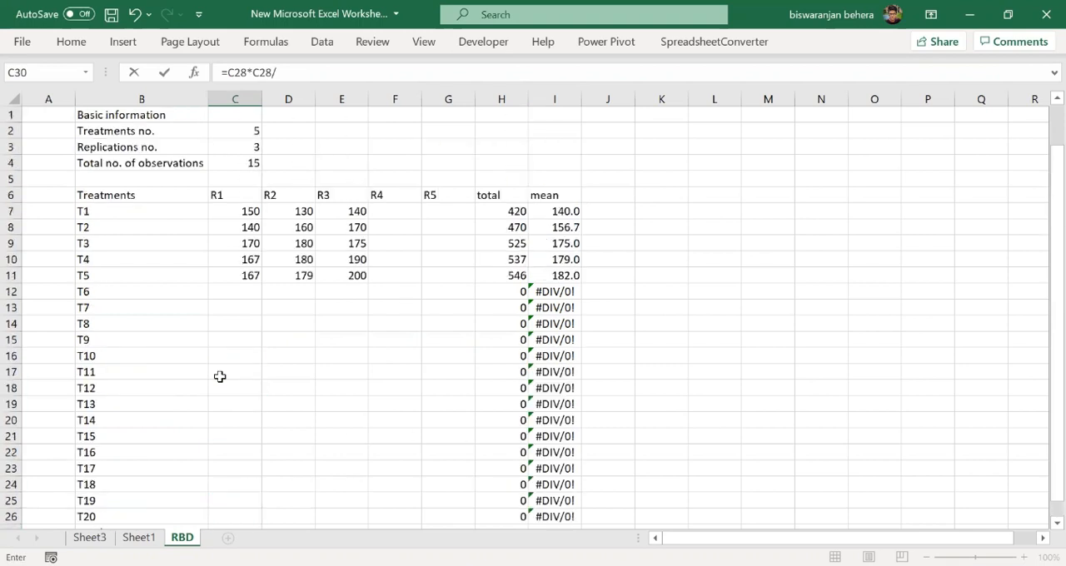
{"action": "left_click", "coordinate": [239, 164]}
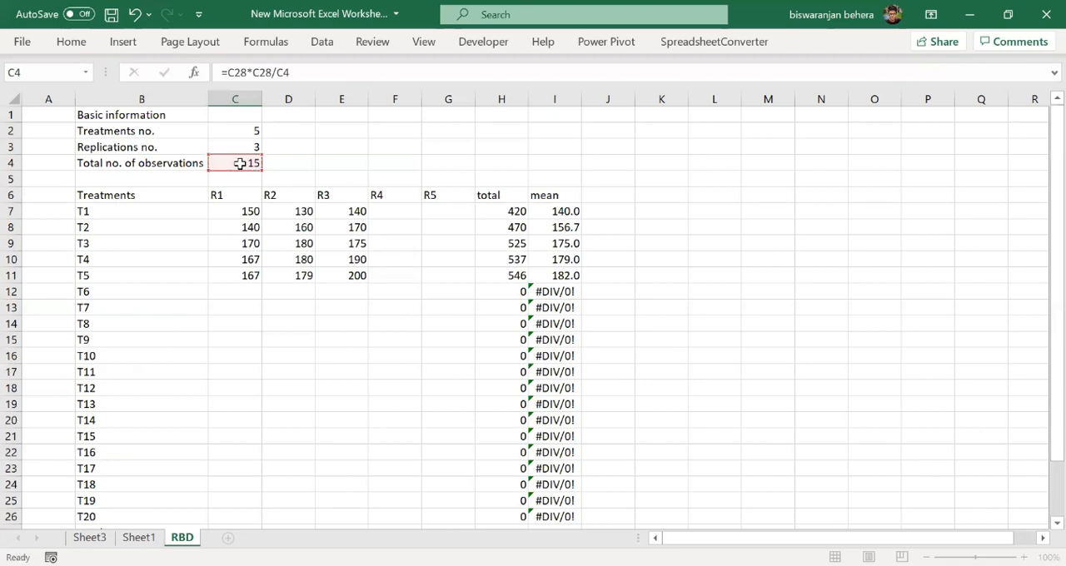
{"action": "key", "text": "Return"}
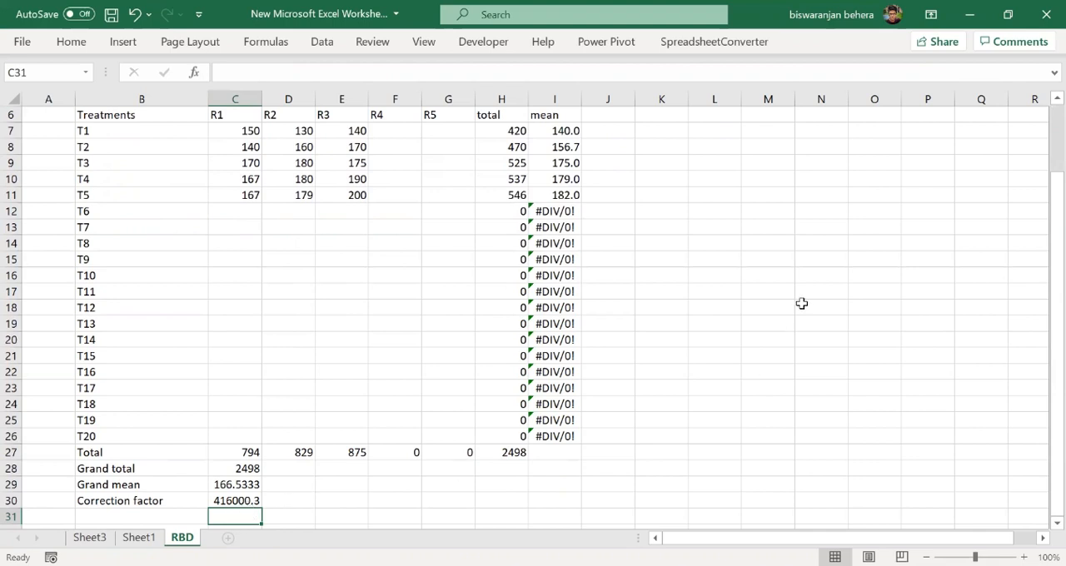
- Enter the table title "ANOVA" in cell N5
{"action": "scroll", "coordinate": [800, 303], "scroll_direction": "up", "scroll_amount": 2}
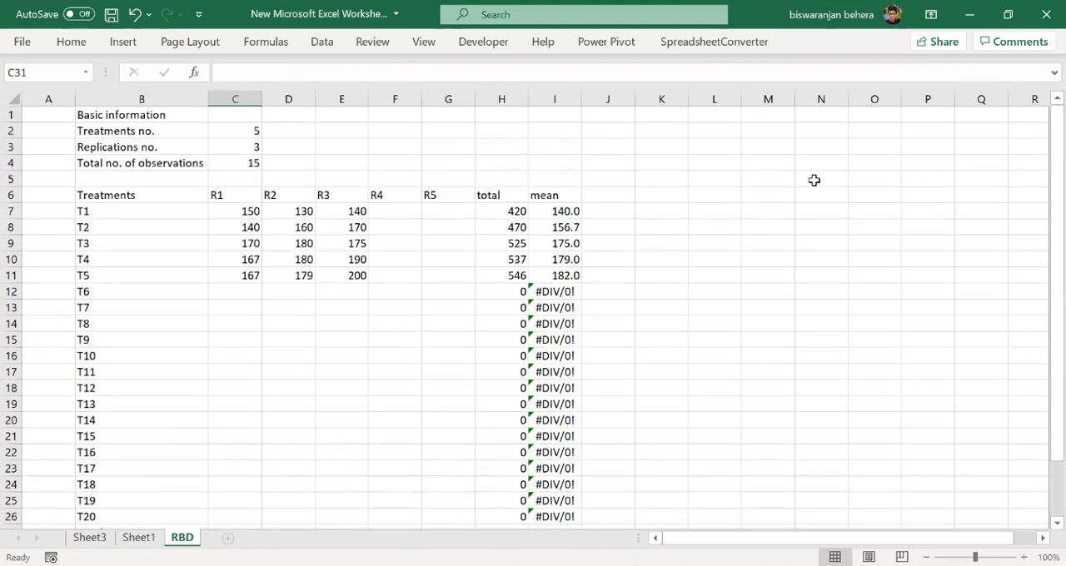
{"action": "left_click", "coordinate": [827, 177]}
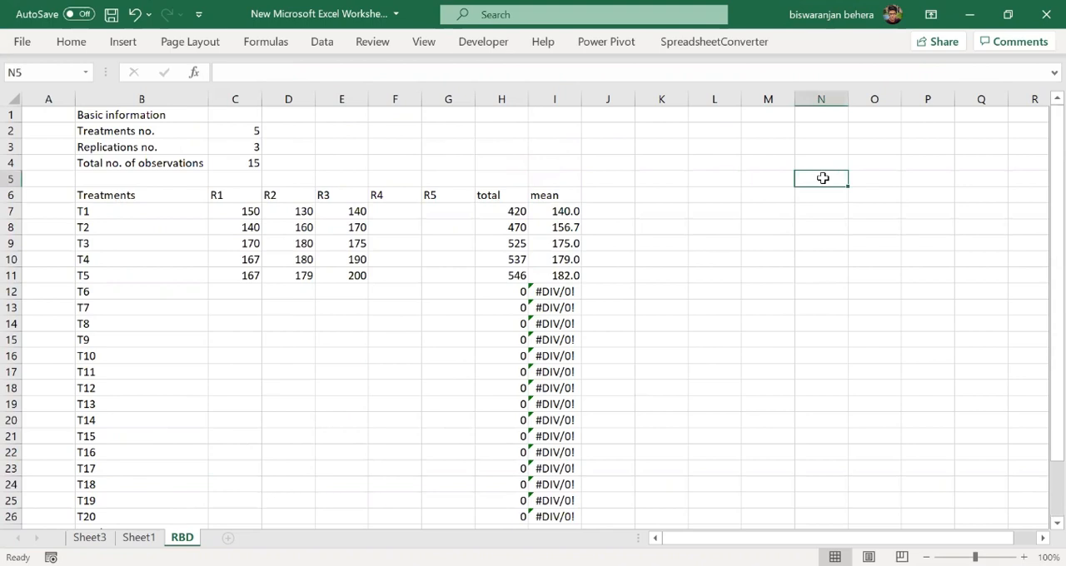
{"action": "type", "text": "ANOV"}
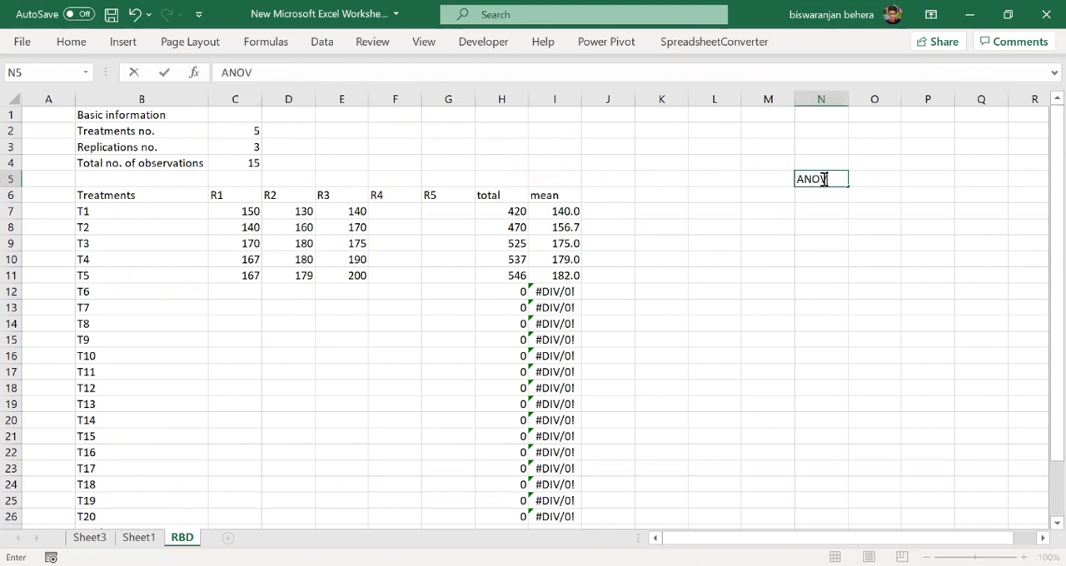
{"action": "type", "text": "A"}
- Enter "Source of variation" in K6 as the first column header of the ANOVA table
{"action": "left_click", "coordinate": [682, 198]}
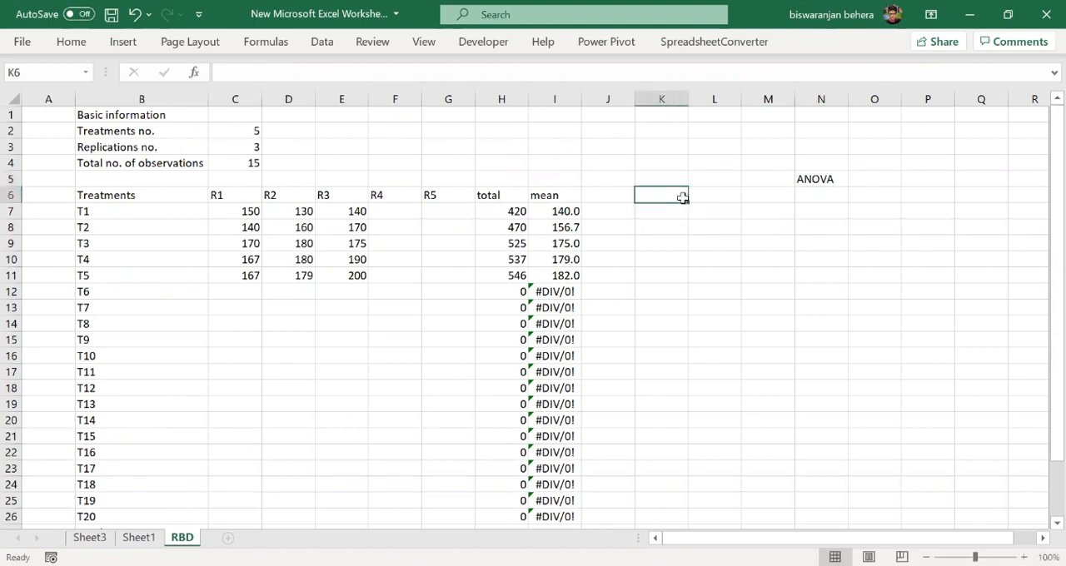
{"action": "type", "text": "So"}
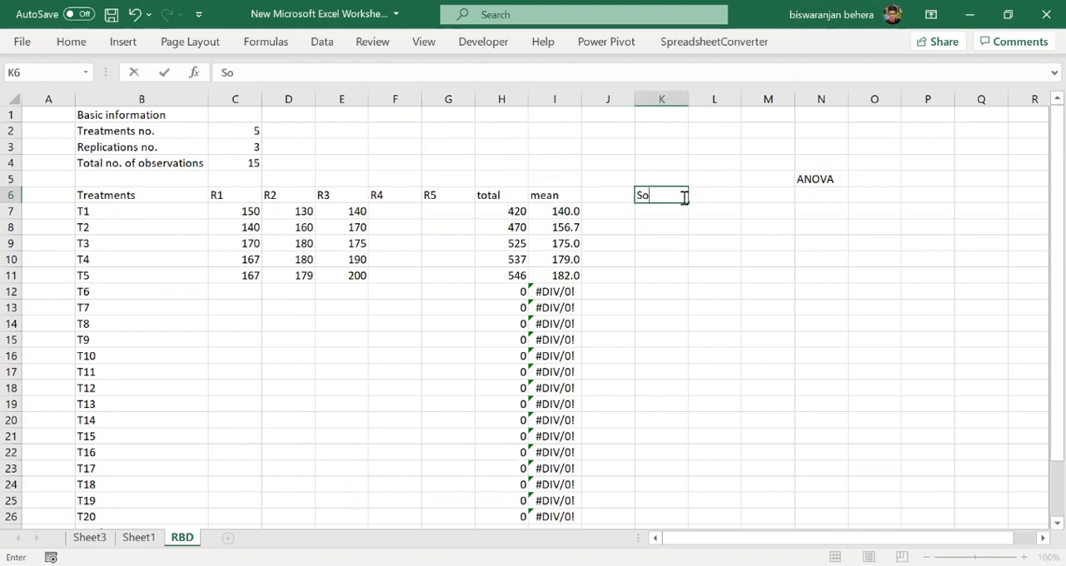
{"action": "type", "text": "urce of variation"}
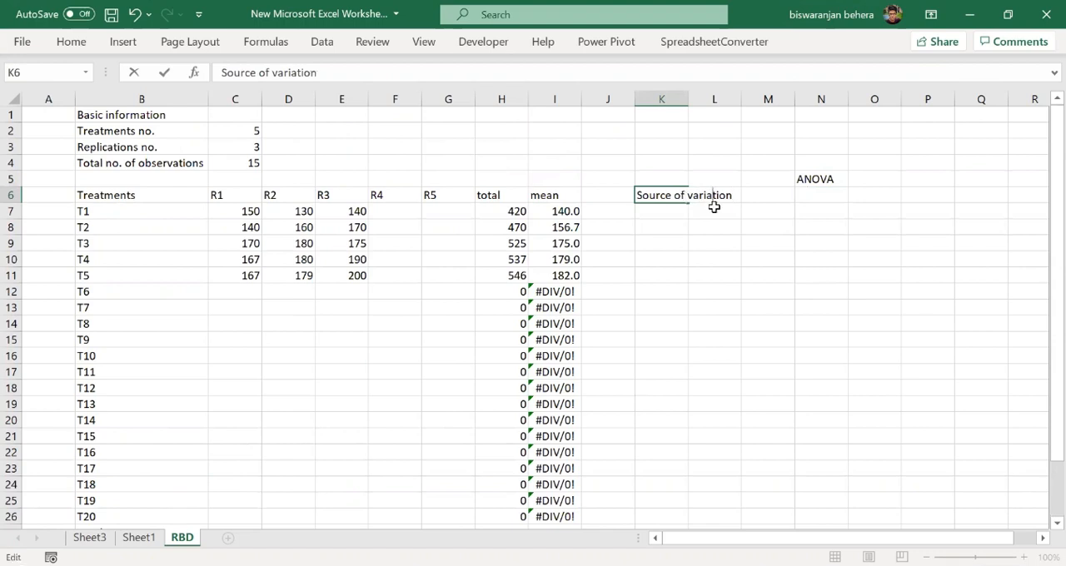
{"action": "left_click", "coordinate": [714, 208]}
- Enter the remaining ANOVA column headers DF, SS, MSS, Fcal and Ft in cells L6 to P6
{"action": "left_click", "coordinate": [711, 197]}
{"action": "type", "text": "DF"}
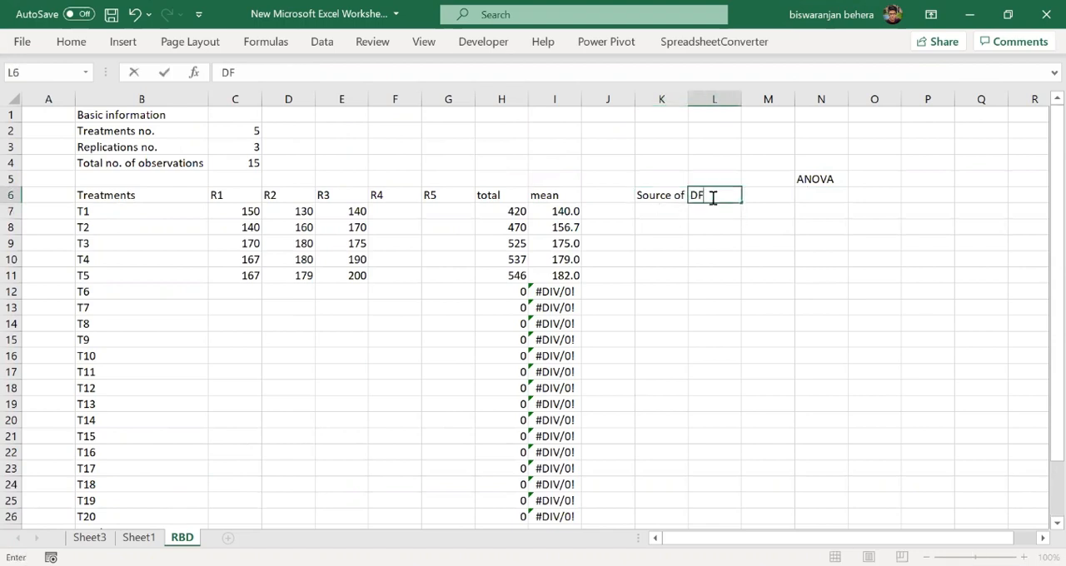
{"action": "left_click", "coordinate": [754, 194]}
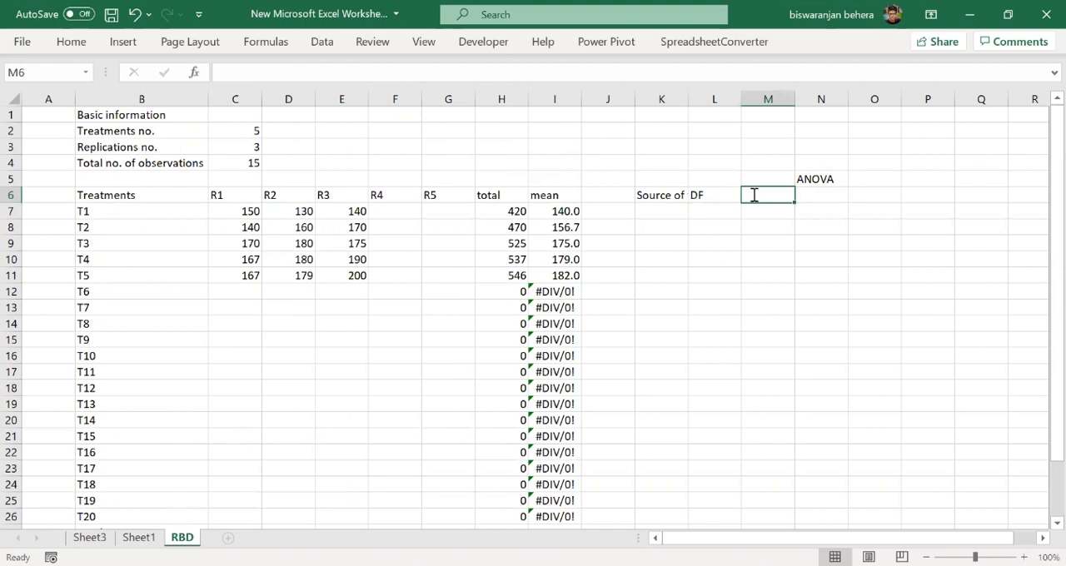
{"action": "type", "text": "SS"}
{"action": "key", "text": "Tab"}
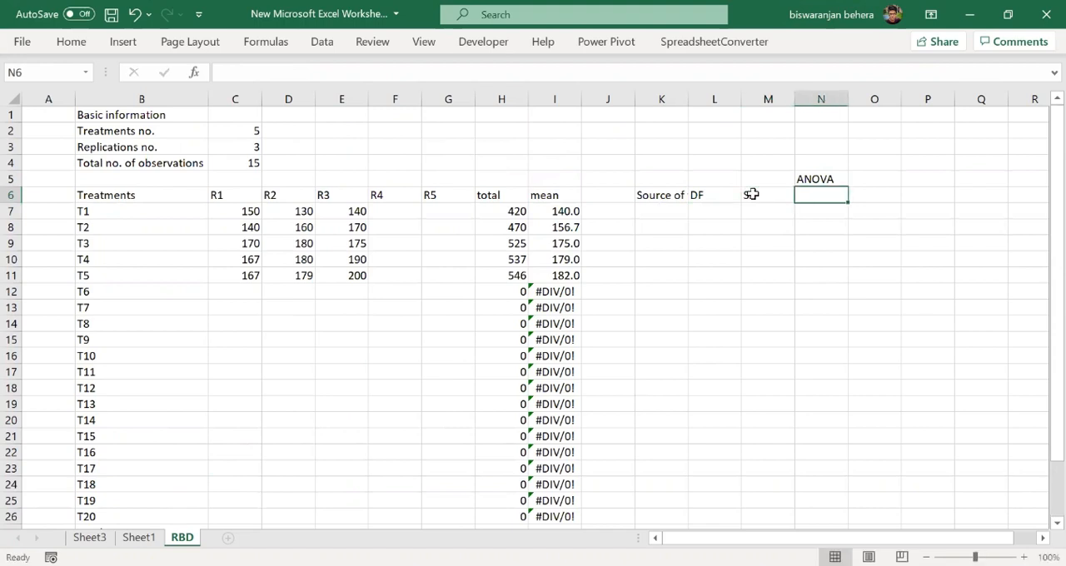
{"action": "type", "text": "MSS"}
{"action": "key", "text": "Tab"}
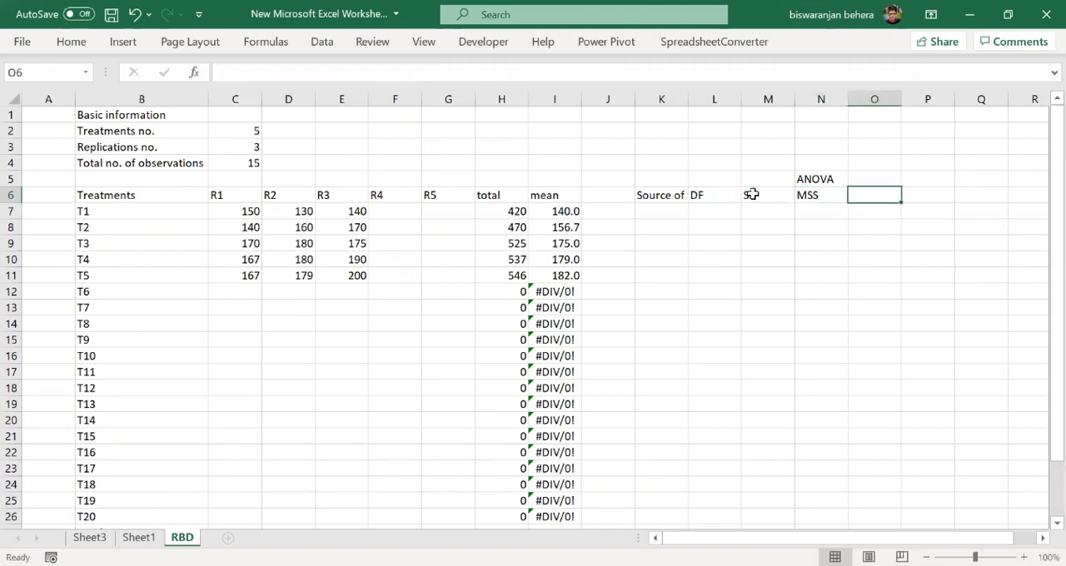
{"action": "type", "text": "Fcal"}
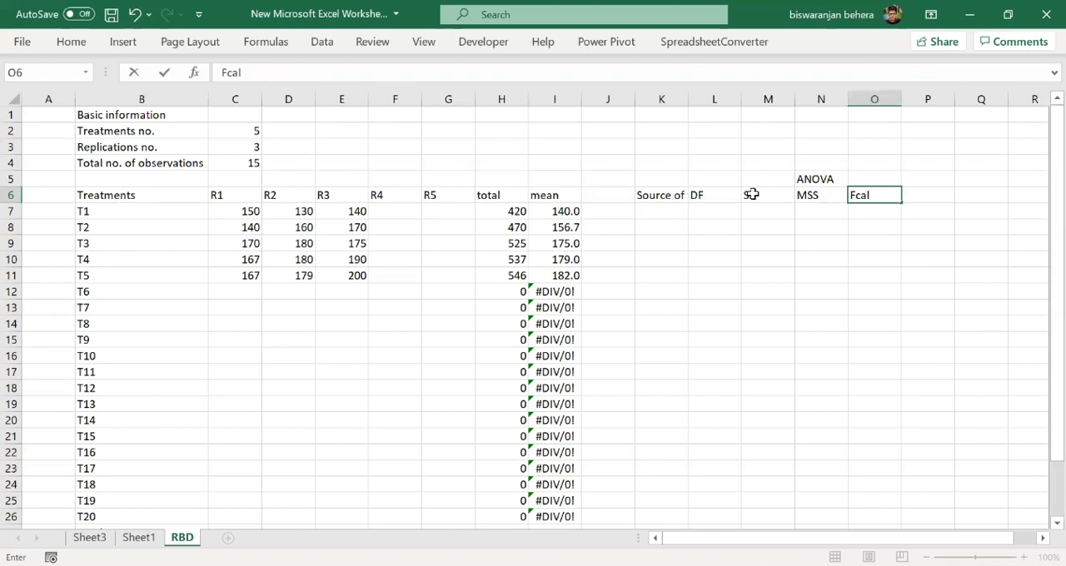
{"action": "key", "text": "Tab"}
{"action": "type", "text": "F"}
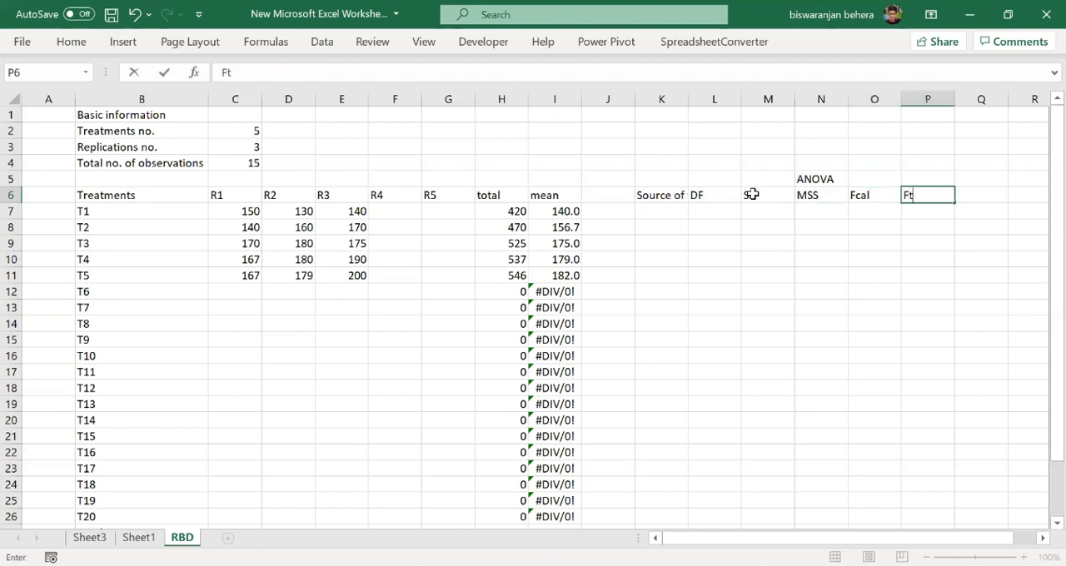
{"action": "type", "text": "t"}
{"action": "left_click", "coordinate": [840, 273]}
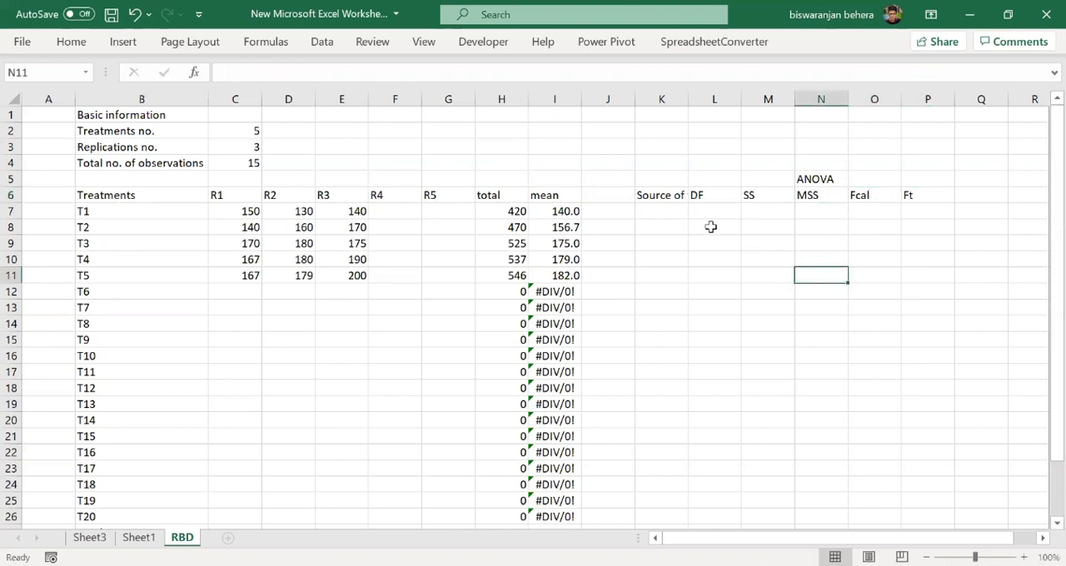
- Auto-fit column K to its header text and enter the row label "Teatment" in K7
{"action": "double_click", "coordinate": [688, 98]}
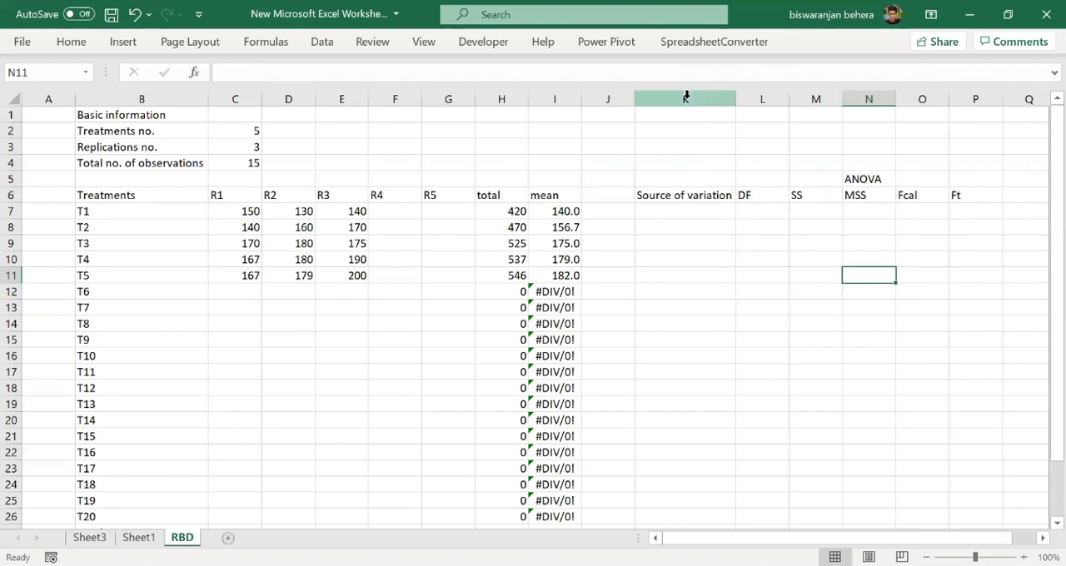
{"action": "left_click", "coordinate": [783, 230]}
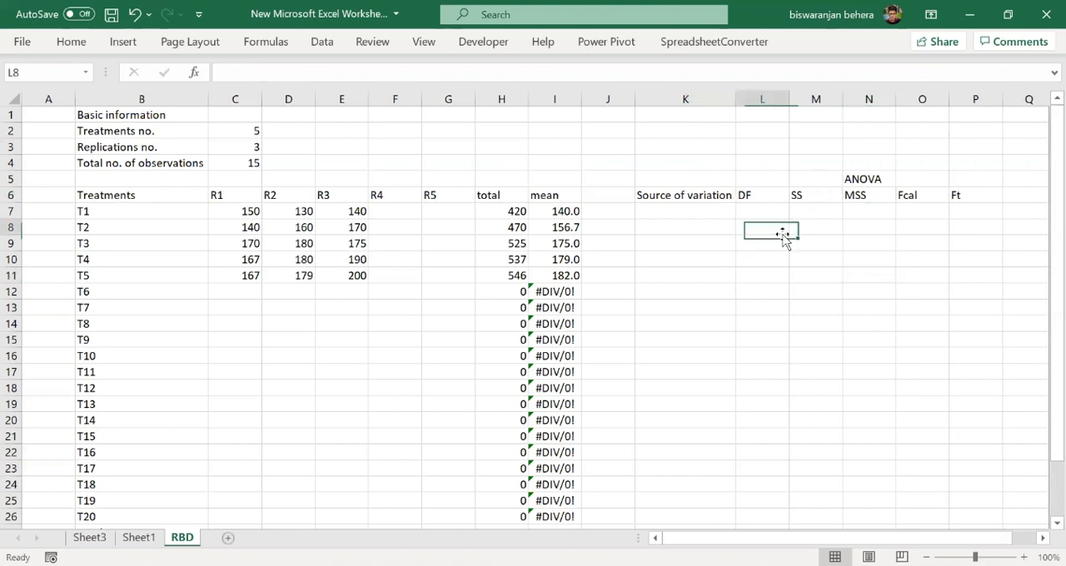
{"action": "left_click", "coordinate": [714, 213]}
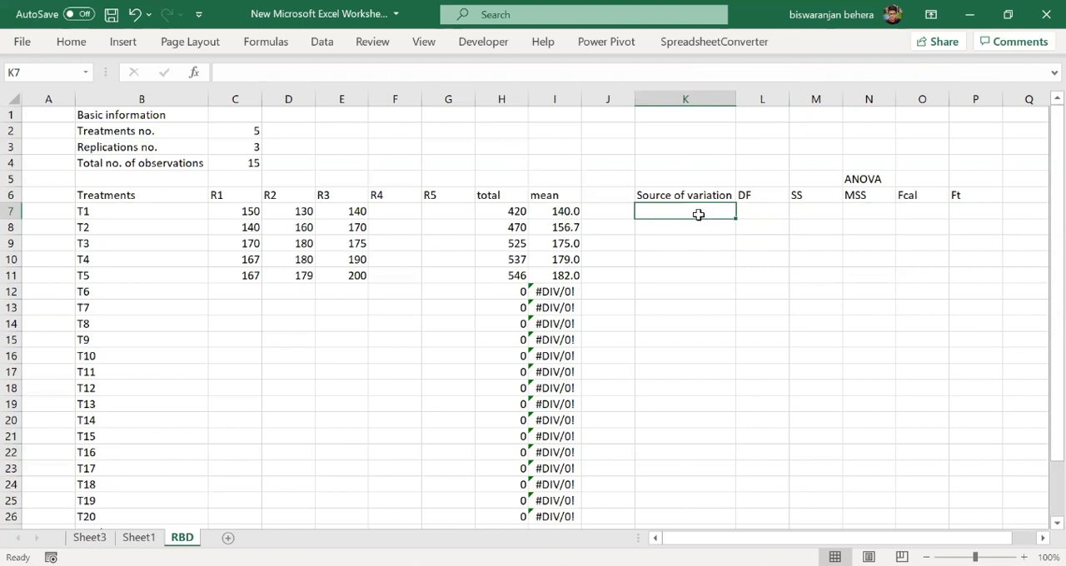
{"action": "type", "text": "Tea"}
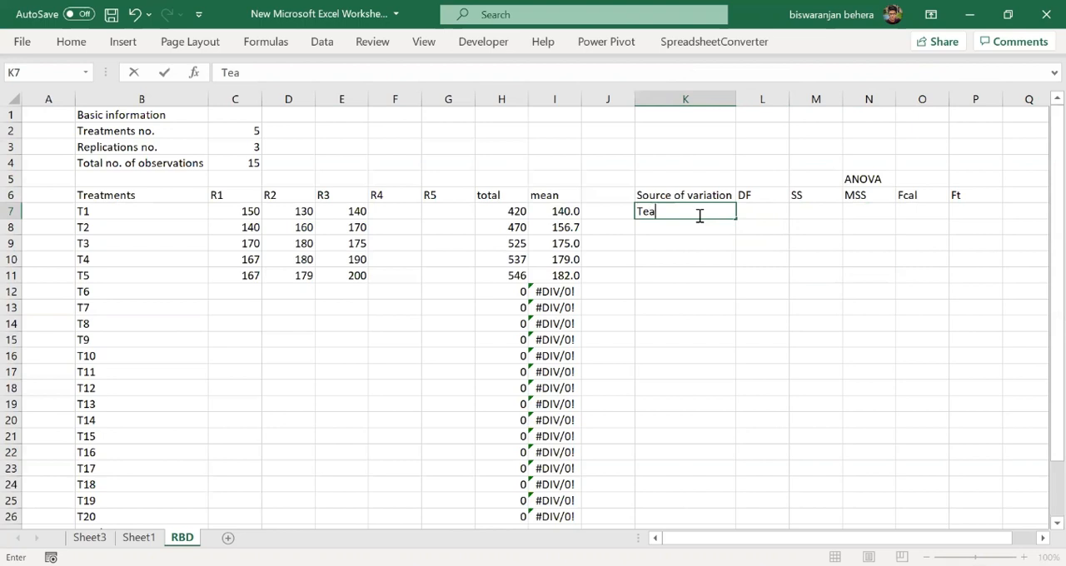
{"action": "type", "text": "tment"}
{"action": "key", "text": "Return"}
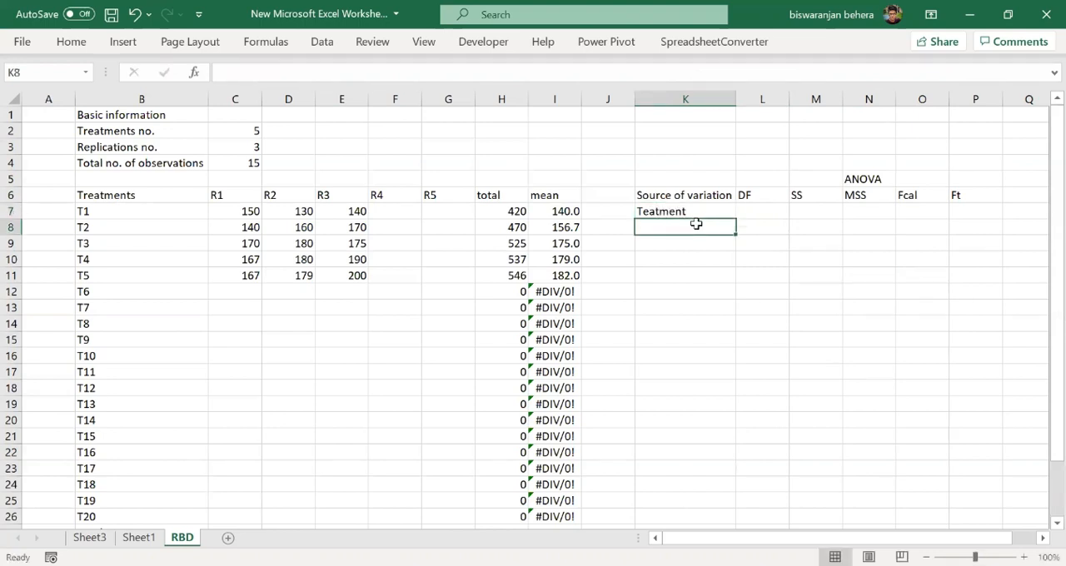
- Enter the row labels "Replication", "Error" and "Total" in cells K8 to K10 of the ANOVA table
{"action": "type", "text": "Replica"}
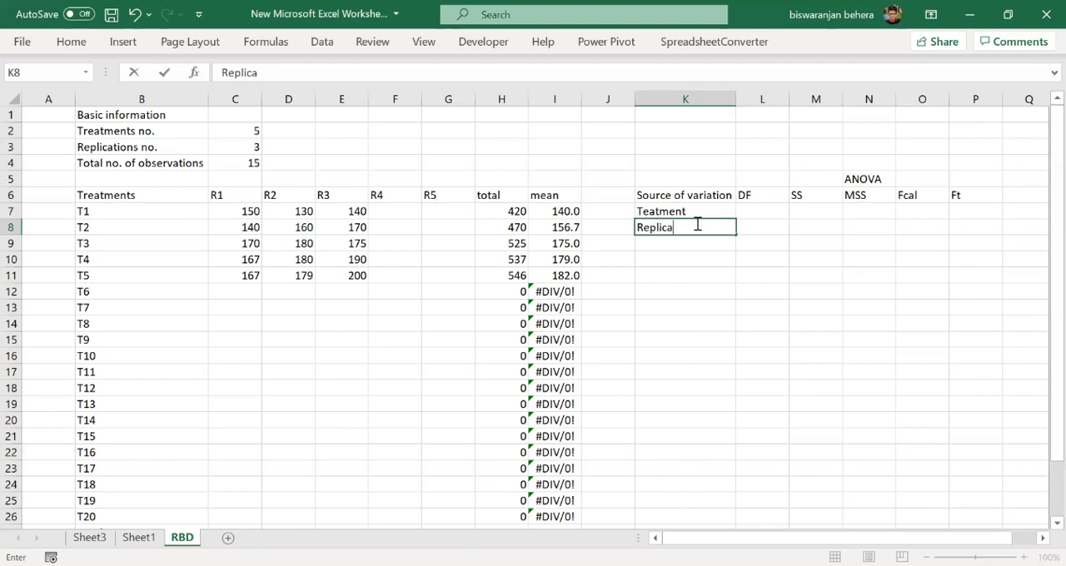
{"action": "type", "text": "tion"}
{"action": "left_click", "coordinate": [697, 243]}
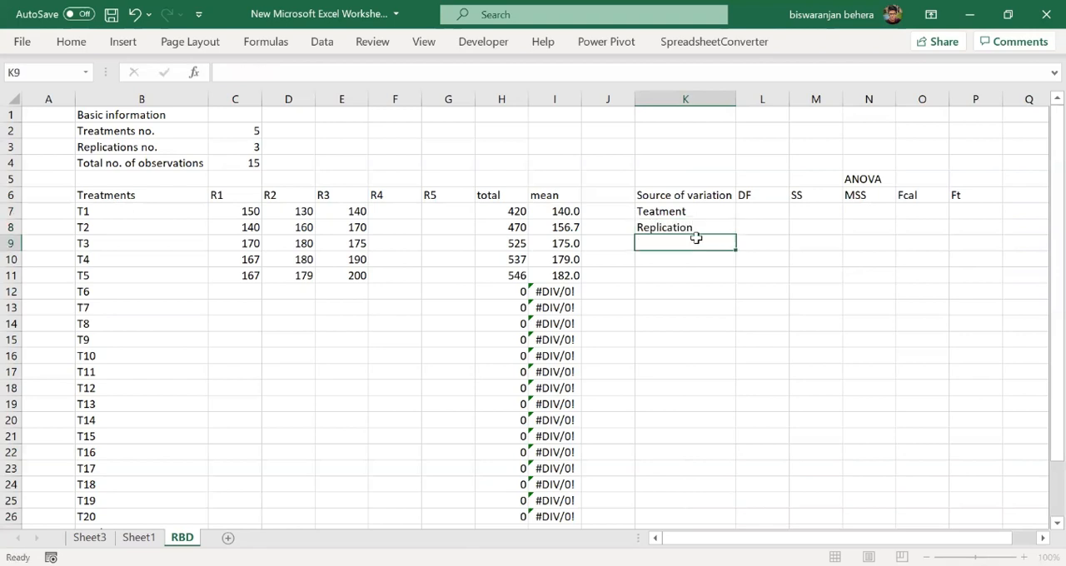
{"action": "type", "text": "Error"}
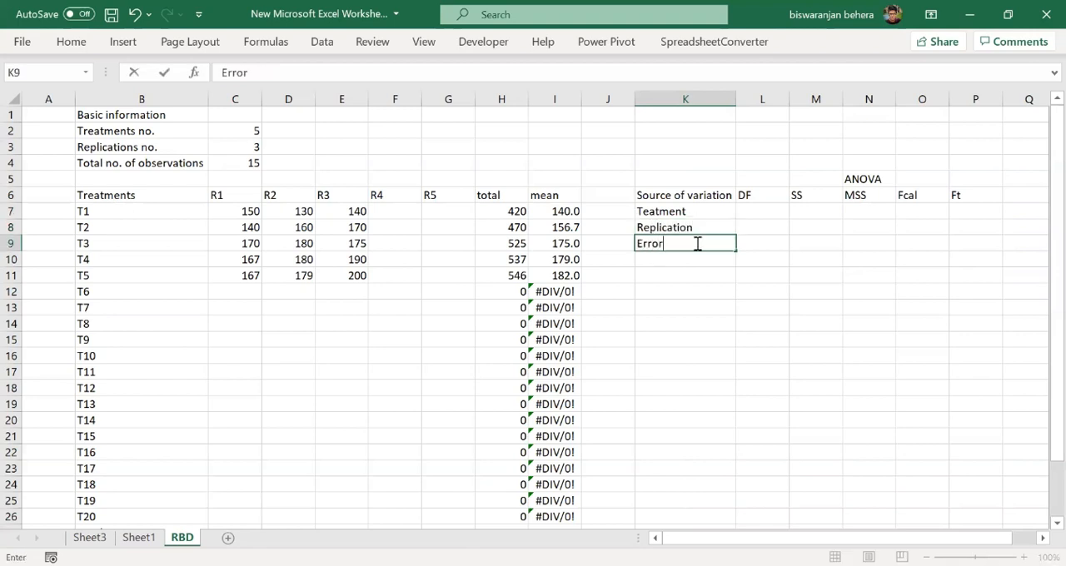
{"action": "key", "text": "Return"}
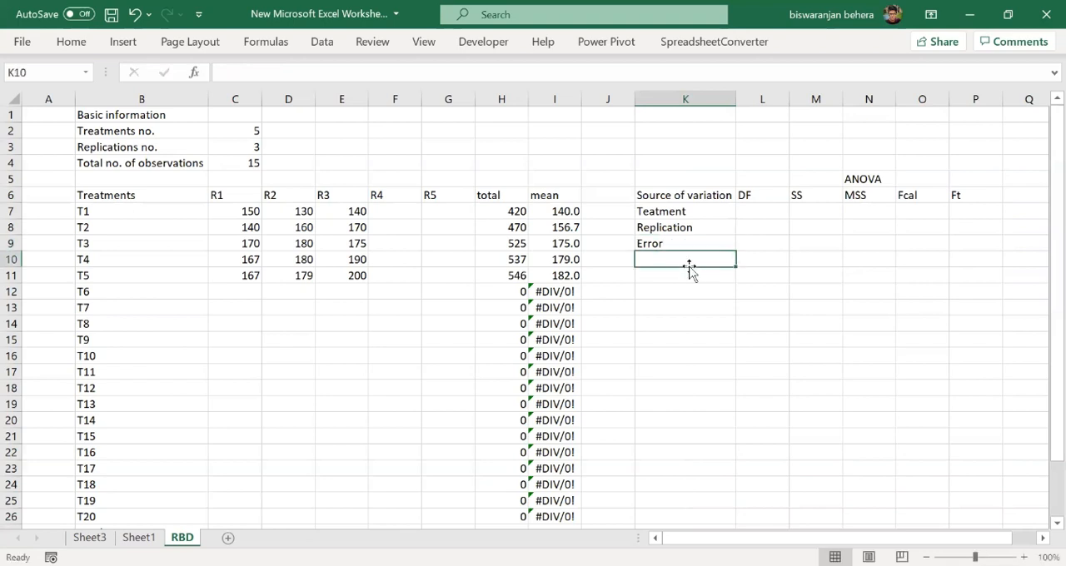
{"action": "type", "text": "Total"}
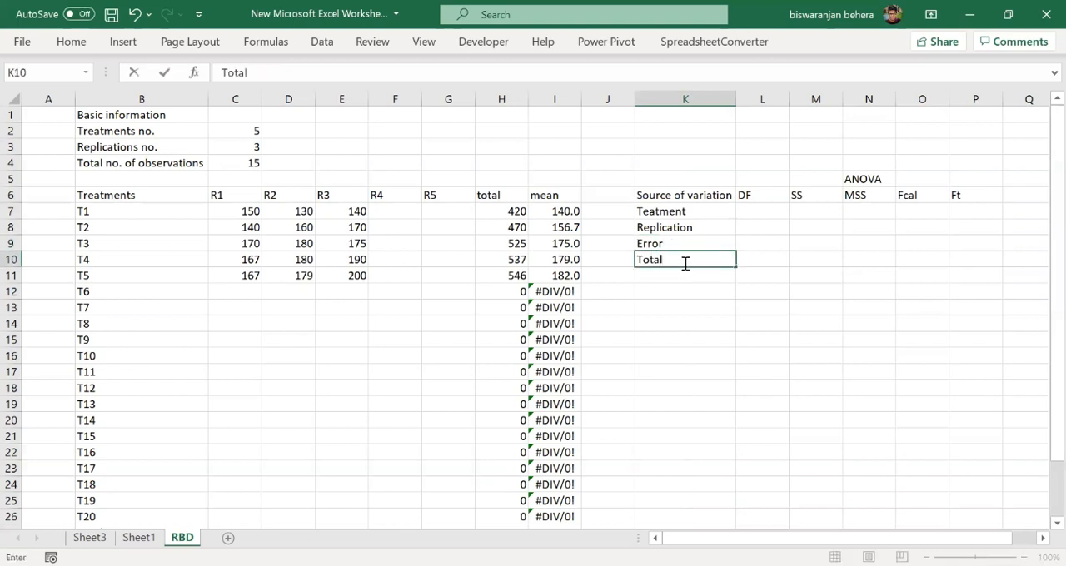
{"action": "left_click", "coordinate": [683, 271]}
{"action": "left_click", "coordinate": [660, 260]}
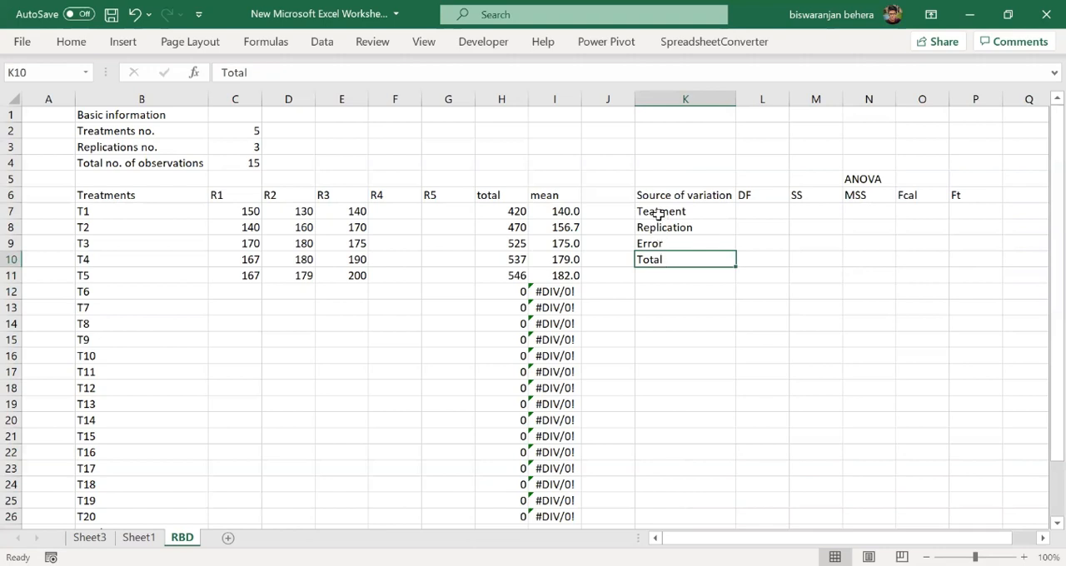
{"action": "left_click", "coordinate": [660, 243]}
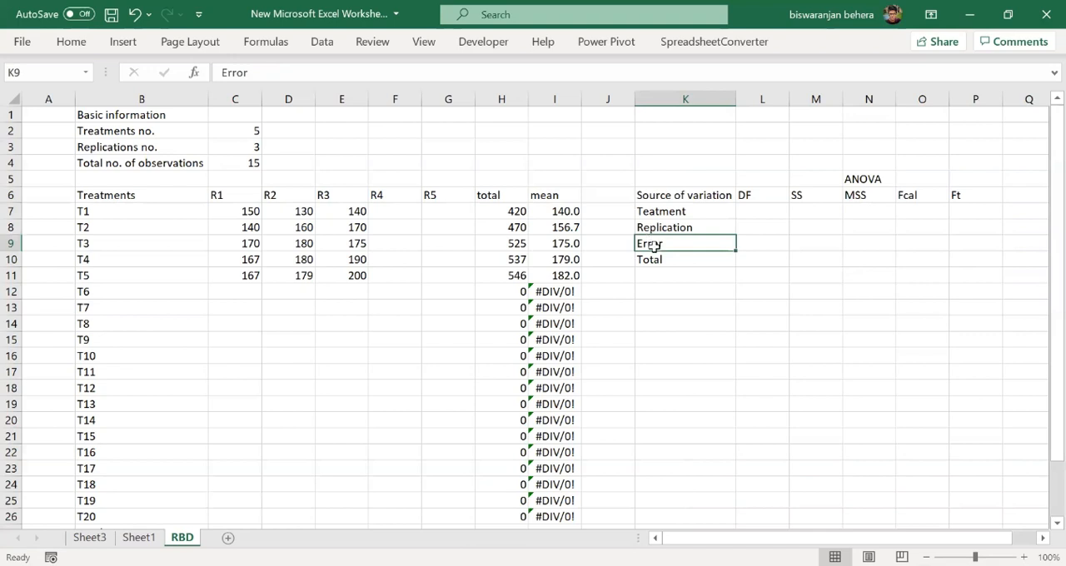
{"action": "left_click", "coordinate": [655, 261]}
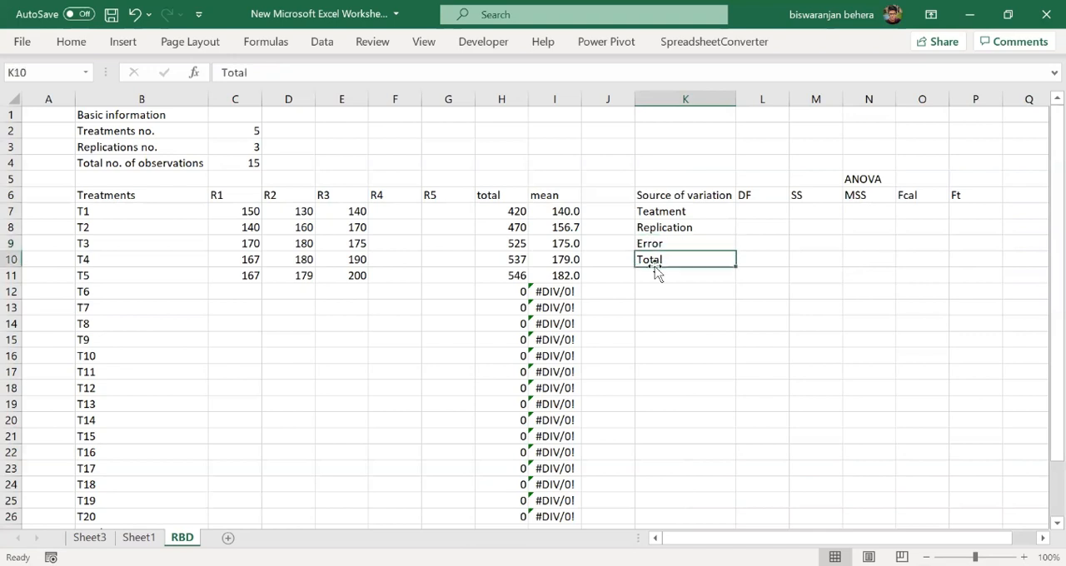
{"action": "left_click", "coordinate": [663, 213]}
{"action": "left_click", "coordinate": [670, 244]}
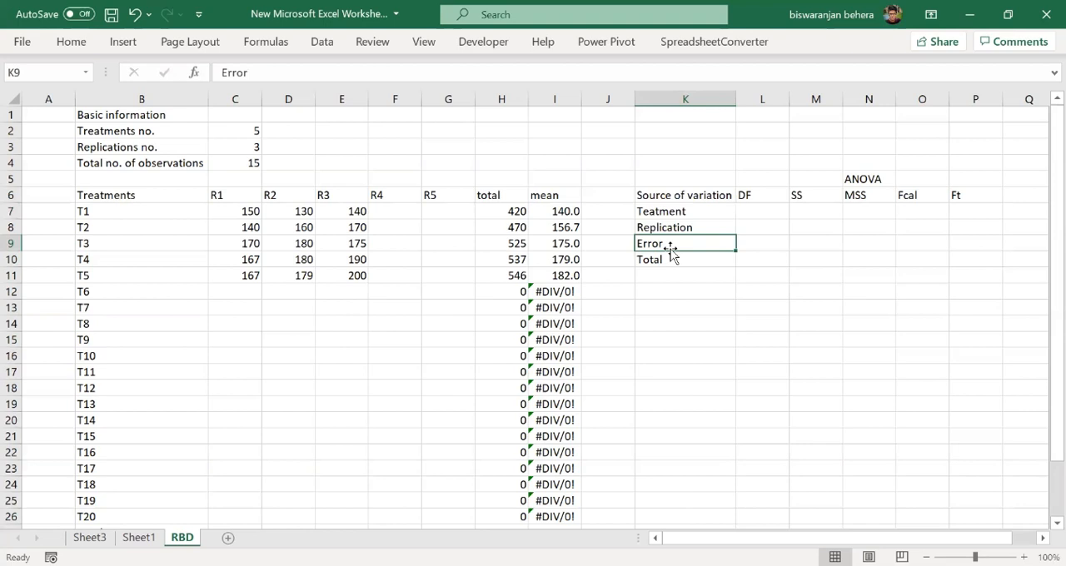
{"action": "left_click", "coordinate": [671, 228]}
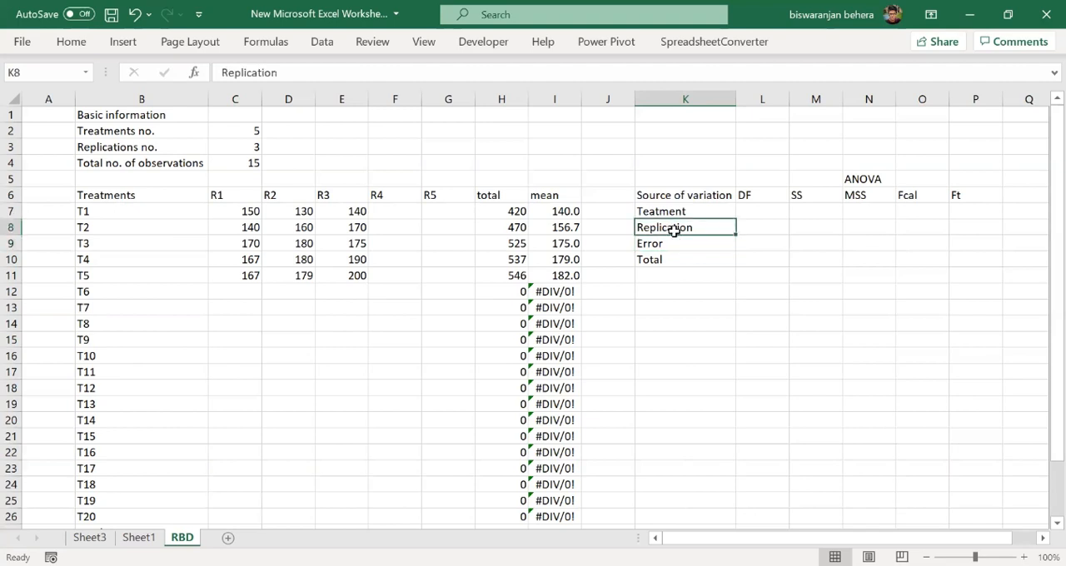
{"action": "left_click", "coordinate": [678, 241]}
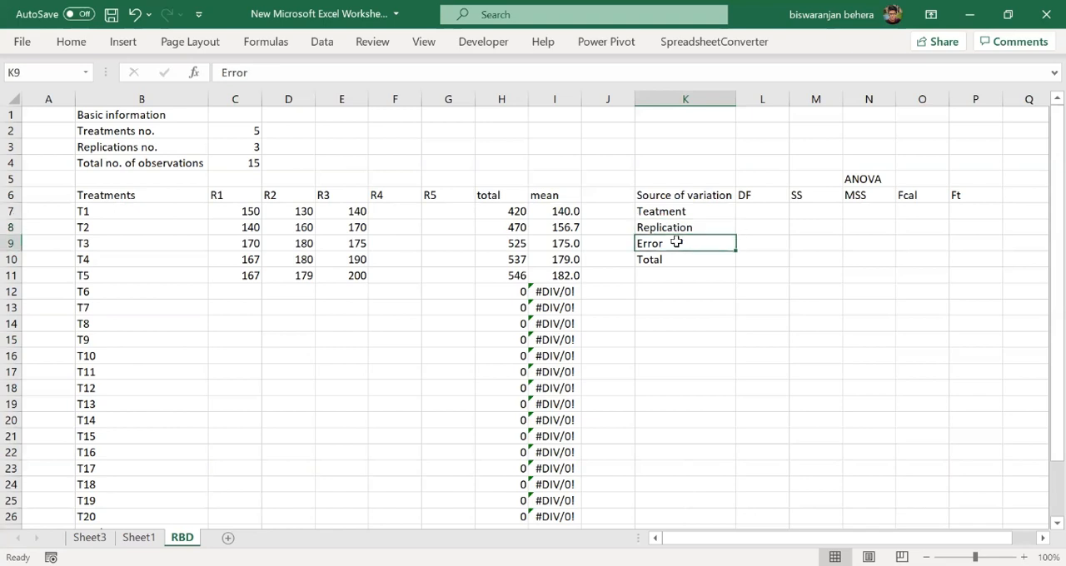
- Enter =C2-1 in L7 to calculate the treatment degrees of freedom
{"action": "left_click", "coordinate": [749, 213]}
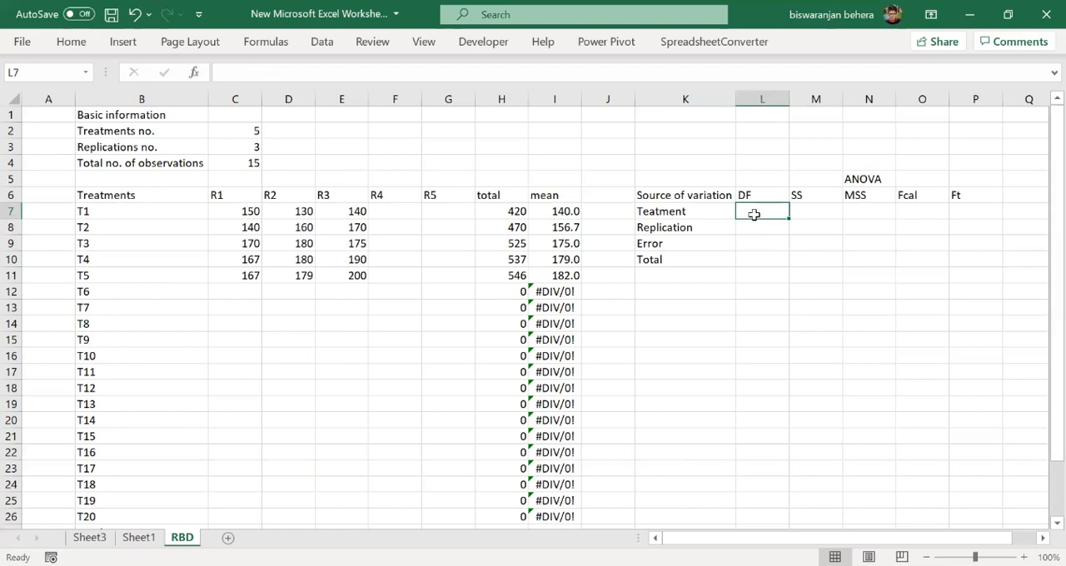
{"action": "type", "text": "="}
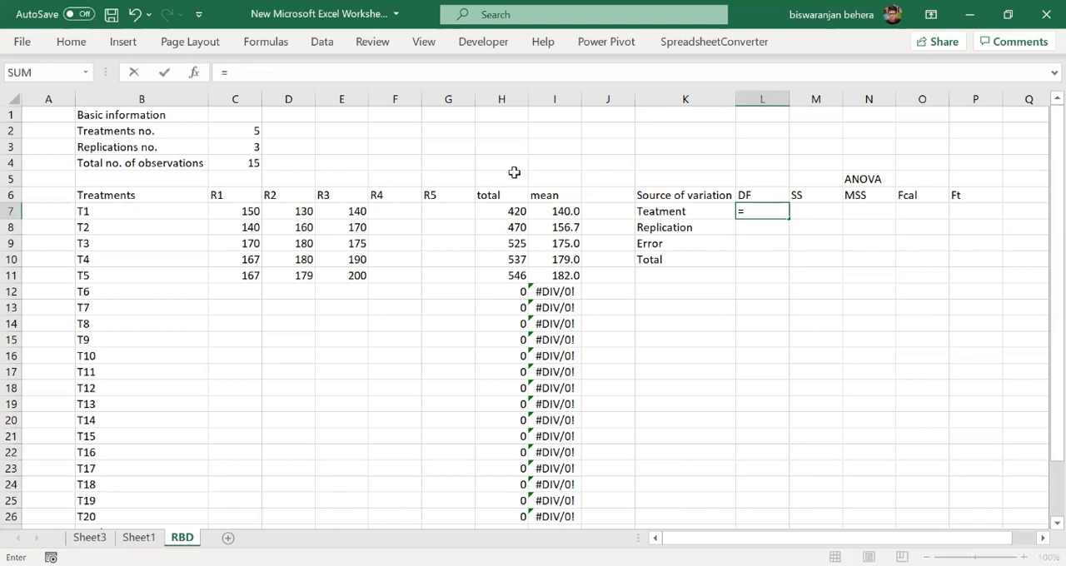
{"action": "left_click", "coordinate": [257, 131]}
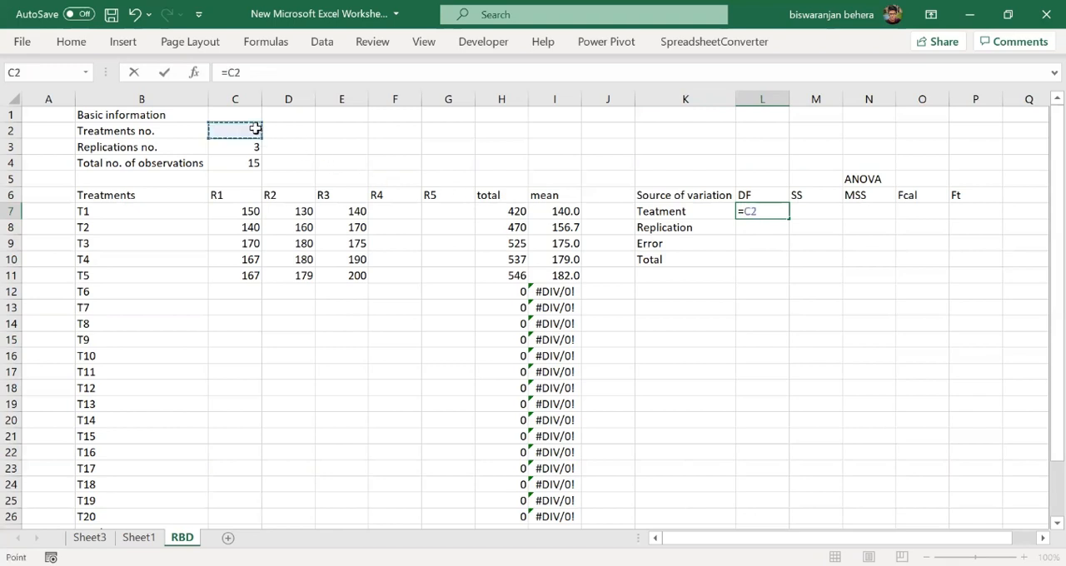
{"action": "type", "text": "="}
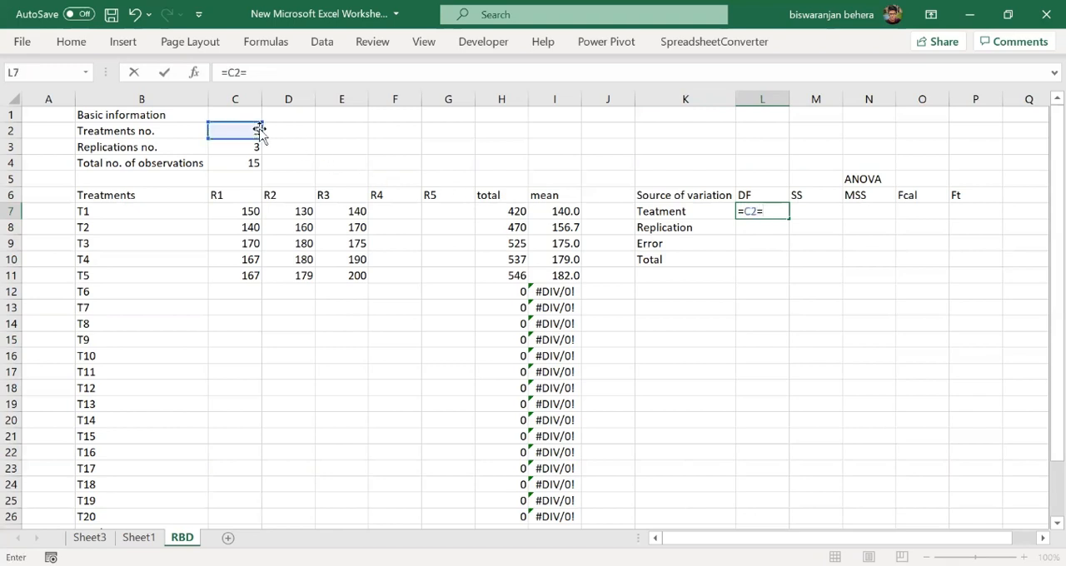
{"action": "key", "text": "BackSpace"}
{"action": "type", "text": "-1"}
{"action": "key", "text": "Return"}
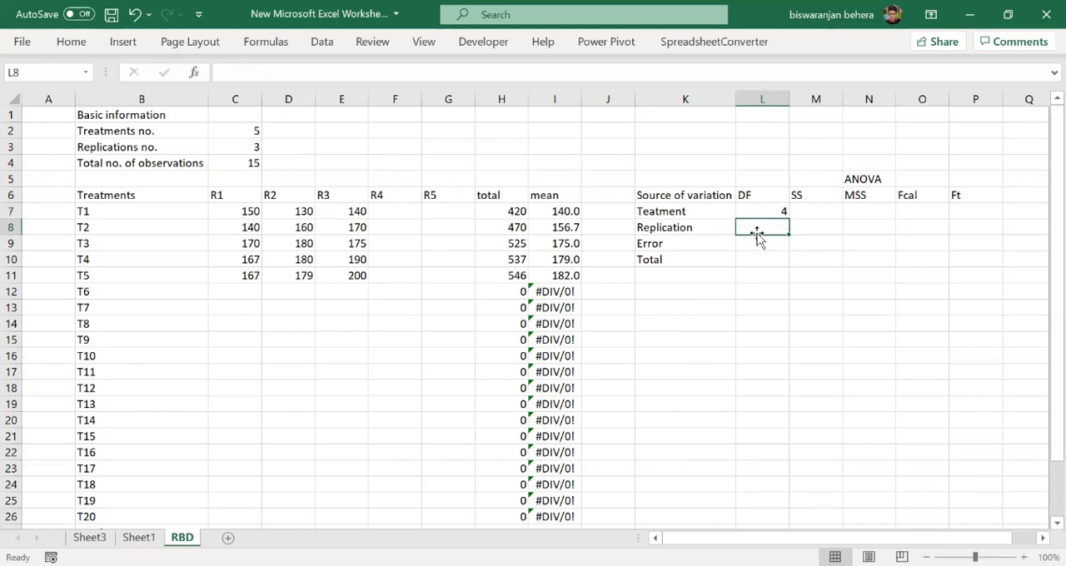
- Enter =C3-1 in L8 to calculate the replication degrees of freedom
{"action": "type", "text": "="}
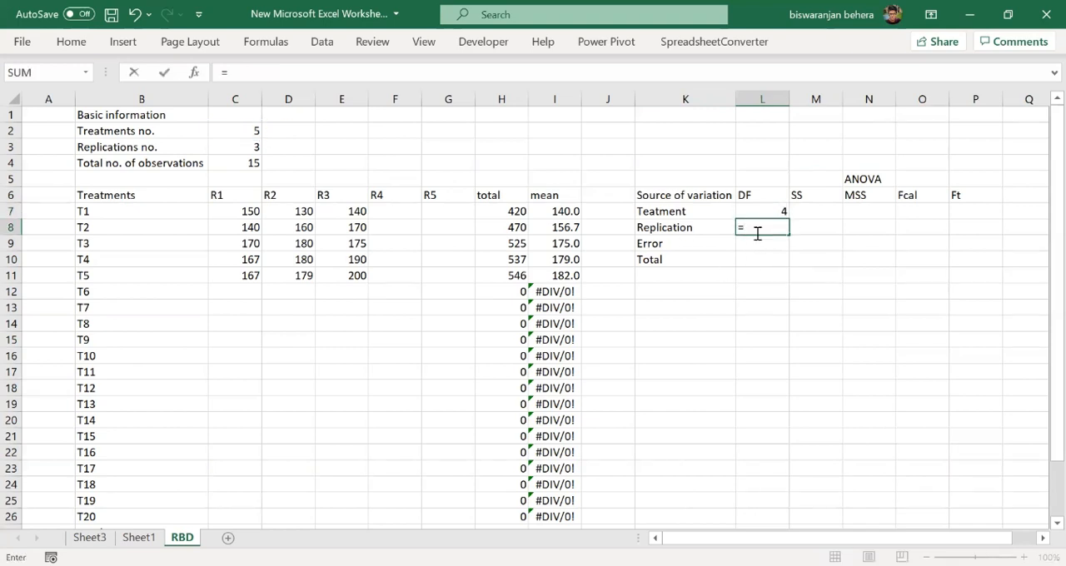
{"action": "left_click", "coordinate": [251, 146]}
{"action": "type", "text": "-1"}
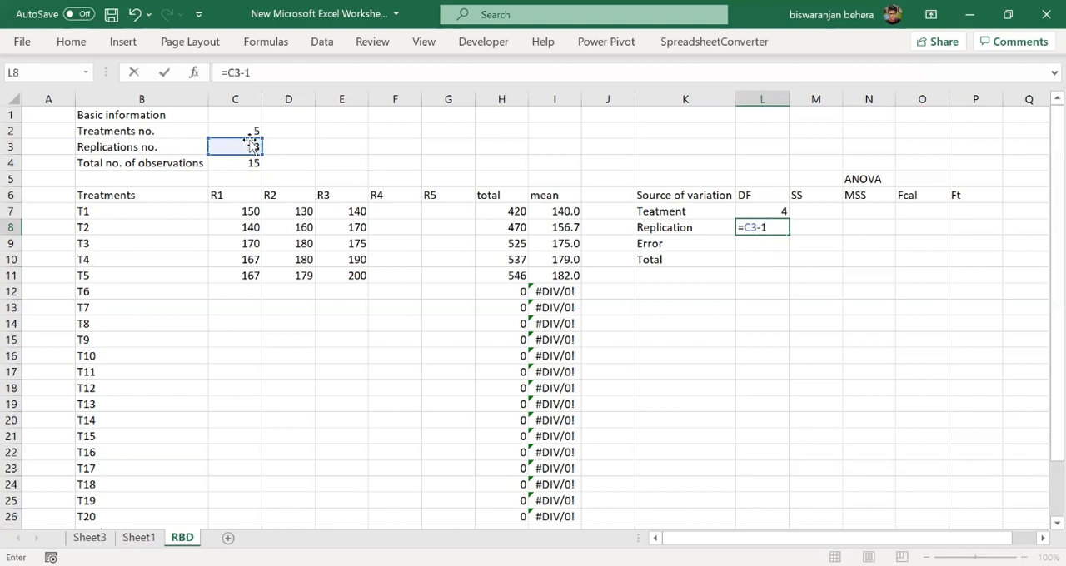
{"action": "key", "text": "Return"}
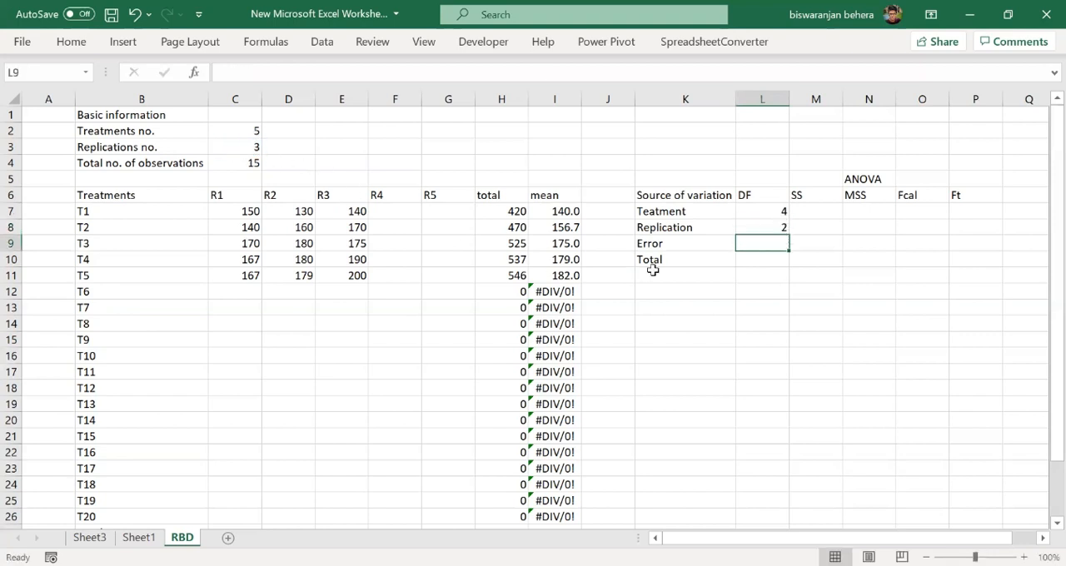
- Enter =C4-1 in L10 to calculate the total degrees of freedom from the number of observations
{"action": "left_click", "coordinate": [752, 260]}
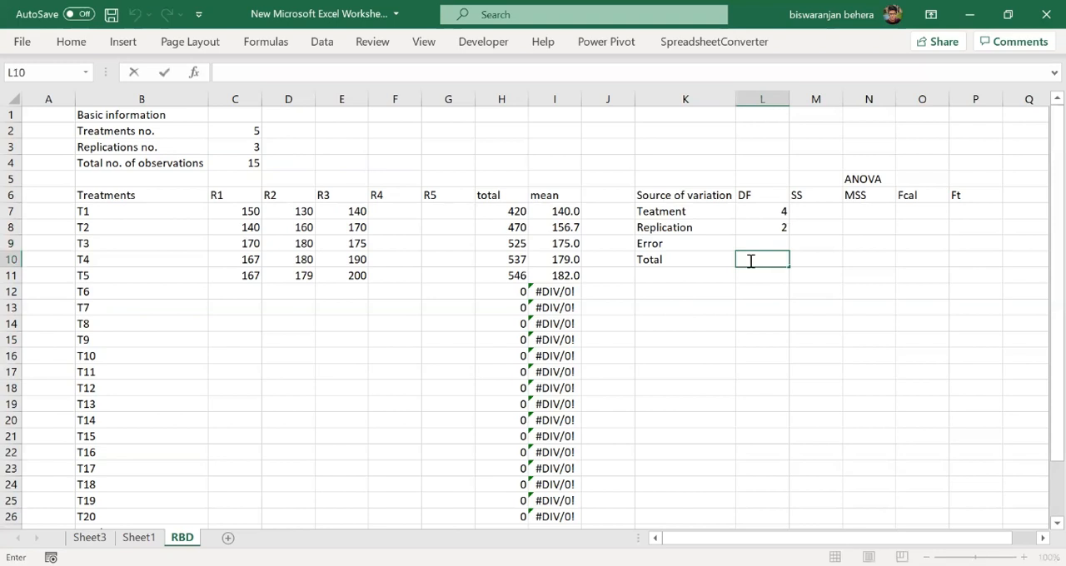
{"action": "type", "text": "="}
{"action": "left_click", "coordinate": [258, 163]}
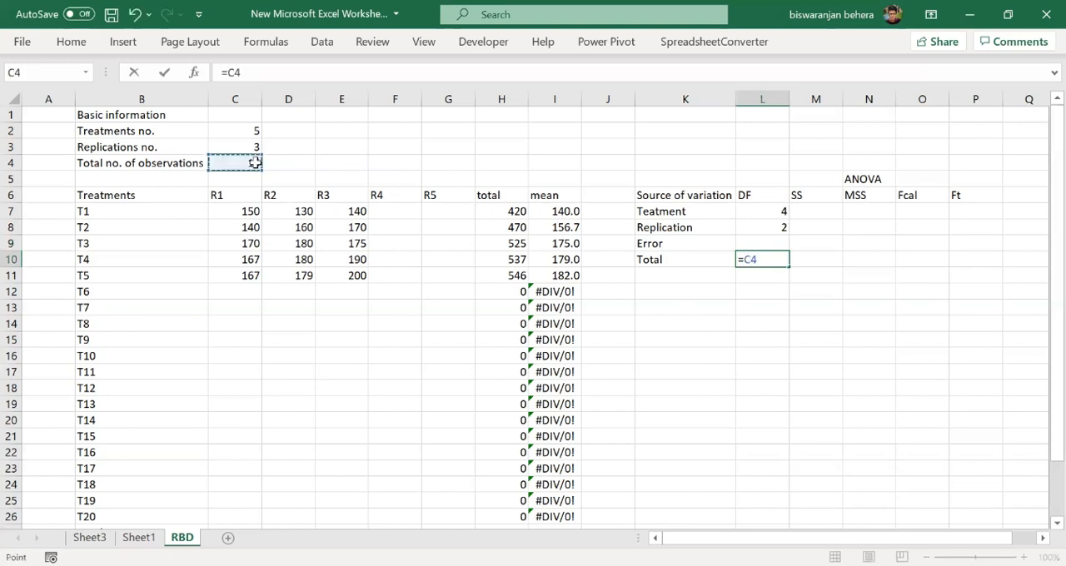
{"action": "type", "text": "-1"}
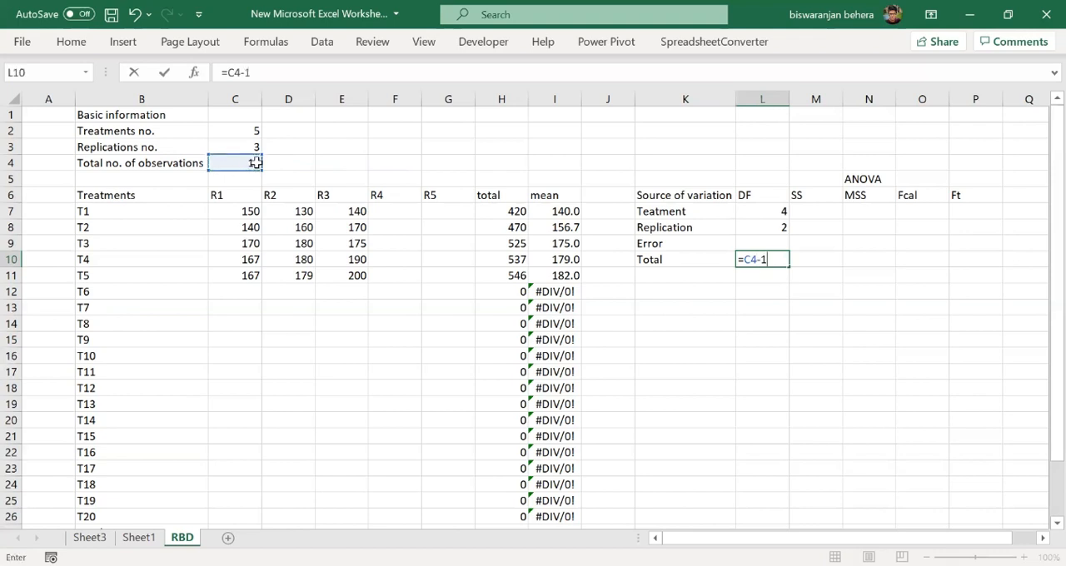
{"action": "key", "text": "Return"}
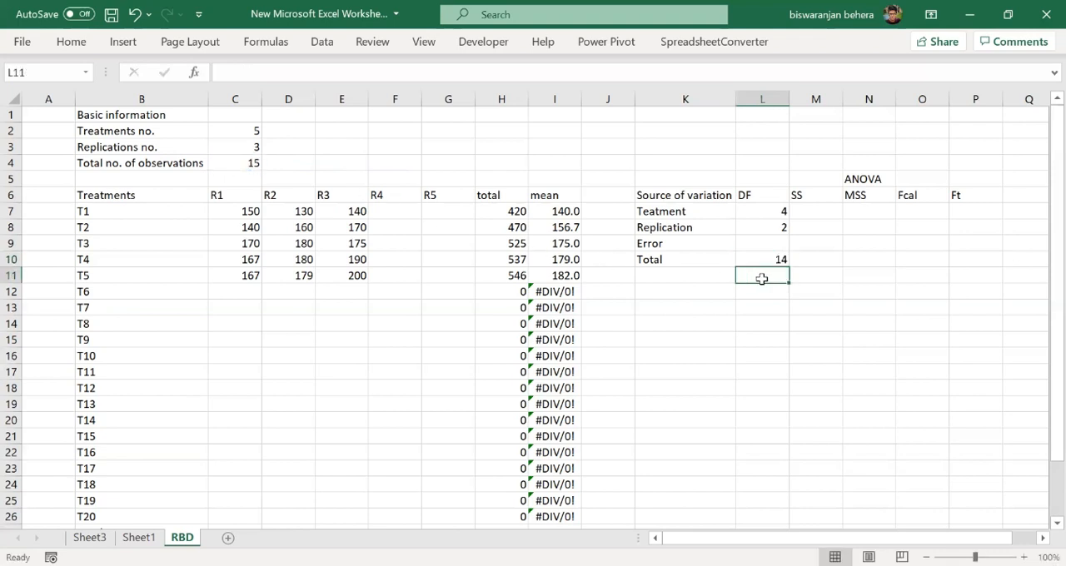
- Enter =L10-L7-L8 in L9 to calculate the error degrees of freedom
{"action": "left_click", "coordinate": [772, 242]}
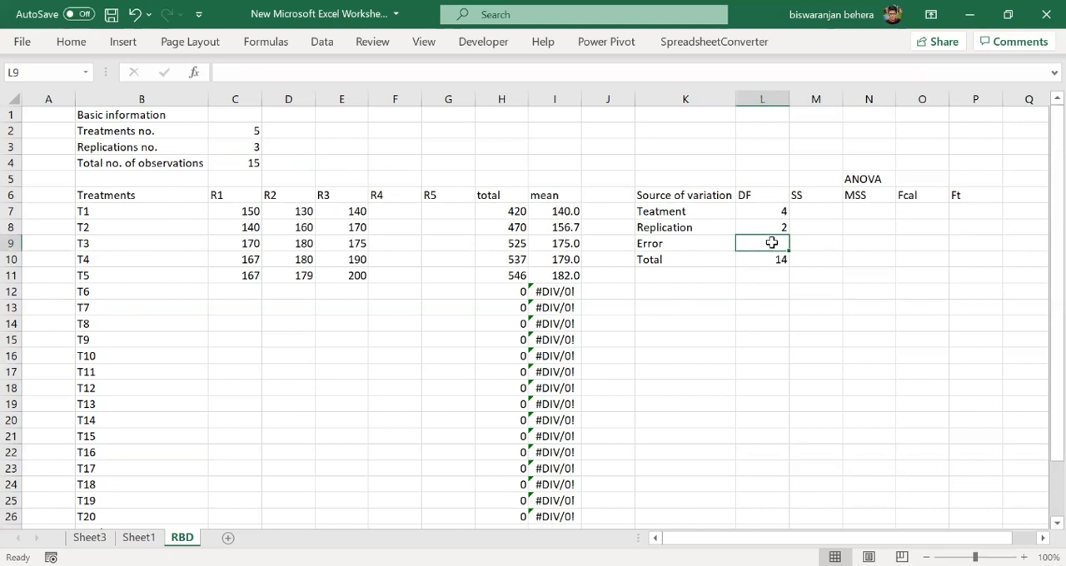
{"action": "type", "text": "="}
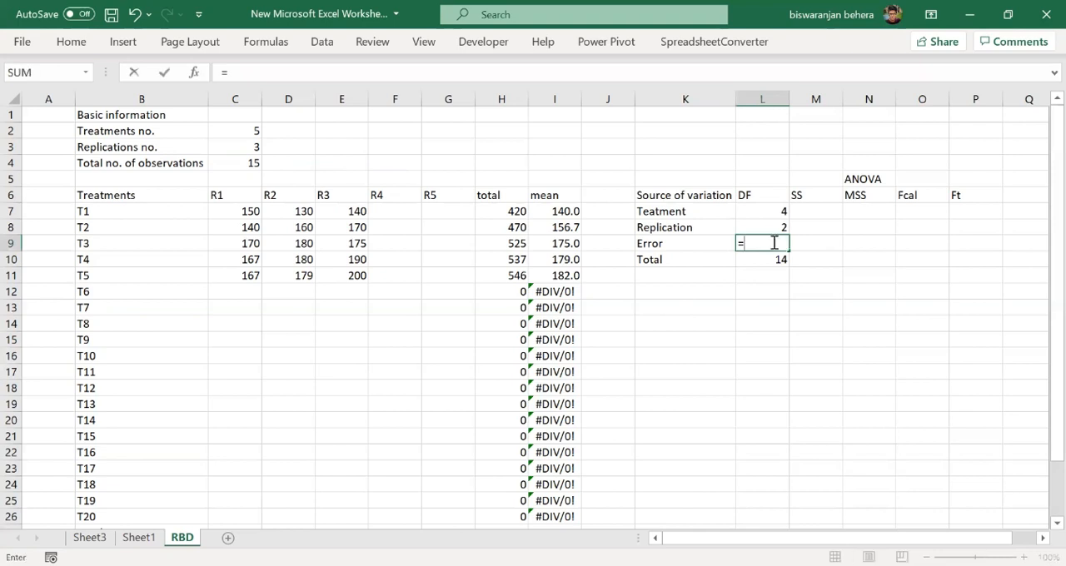
{"action": "left_click", "coordinate": [777, 263]}
{"action": "type", "text": "-"}
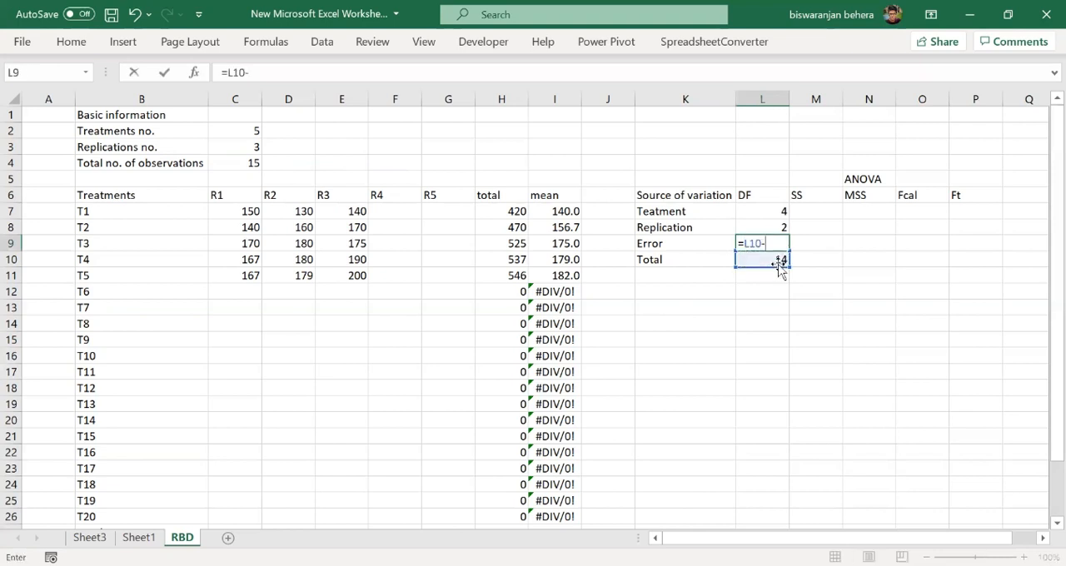
{"action": "left_click", "coordinate": [779, 215]}
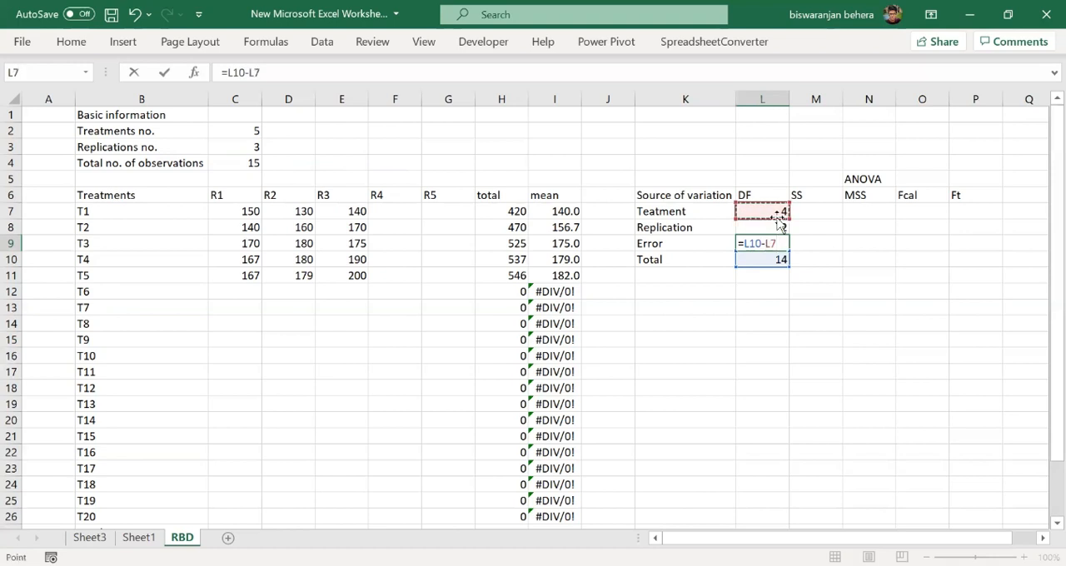
{"action": "type", "text": "-"}
{"action": "left_click", "coordinate": [777, 227]}
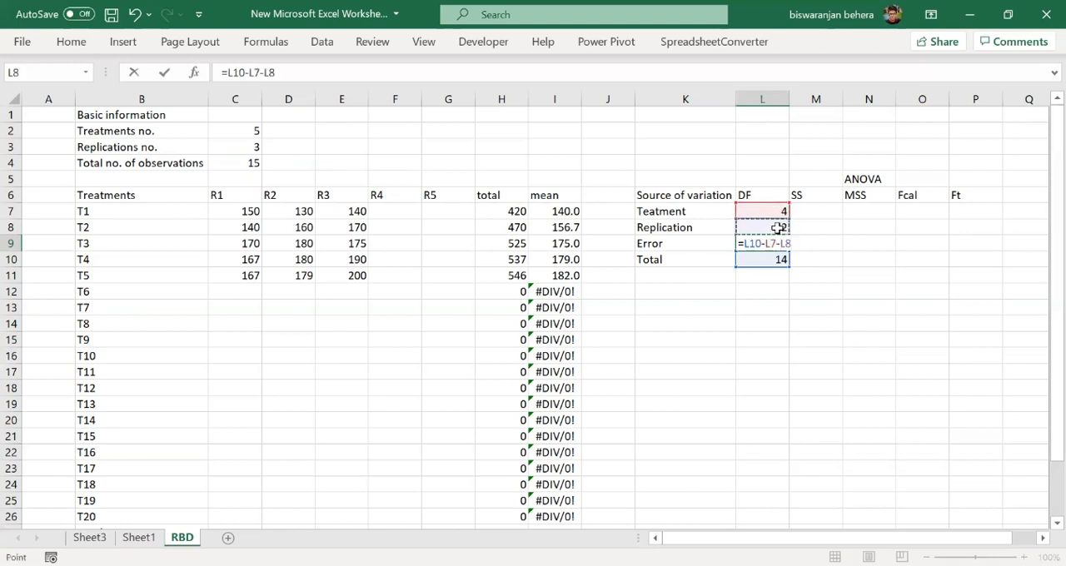
{"action": "key", "text": "Return"}
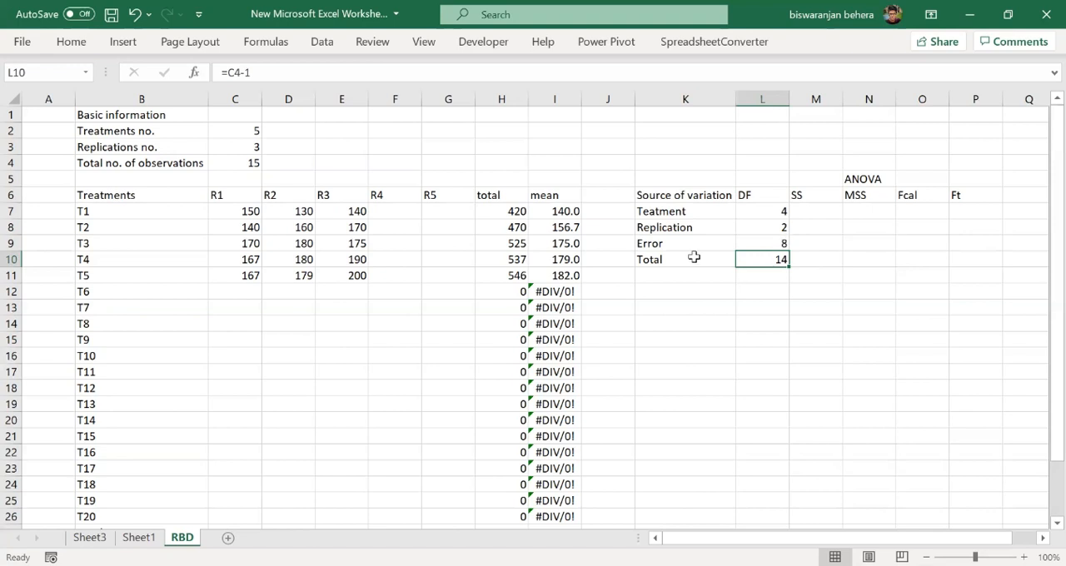
- Review the degrees of freedom formulas in L7 to L10 against the treatment and replication numbers in C2 and C3
{"action": "left_click", "coordinate": [782, 244]}
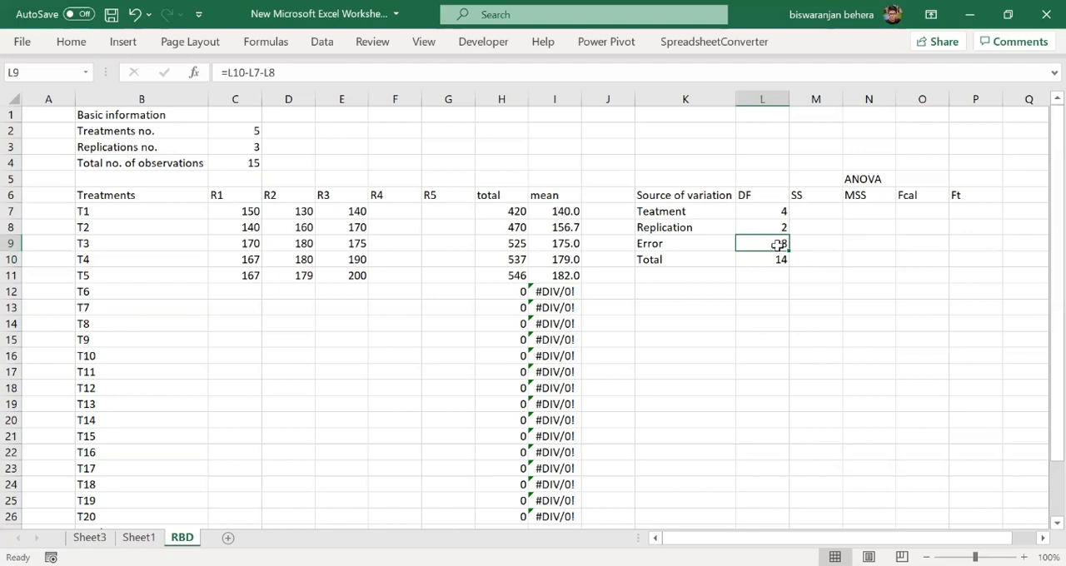
{"action": "left_click", "coordinate": [253, 128]}
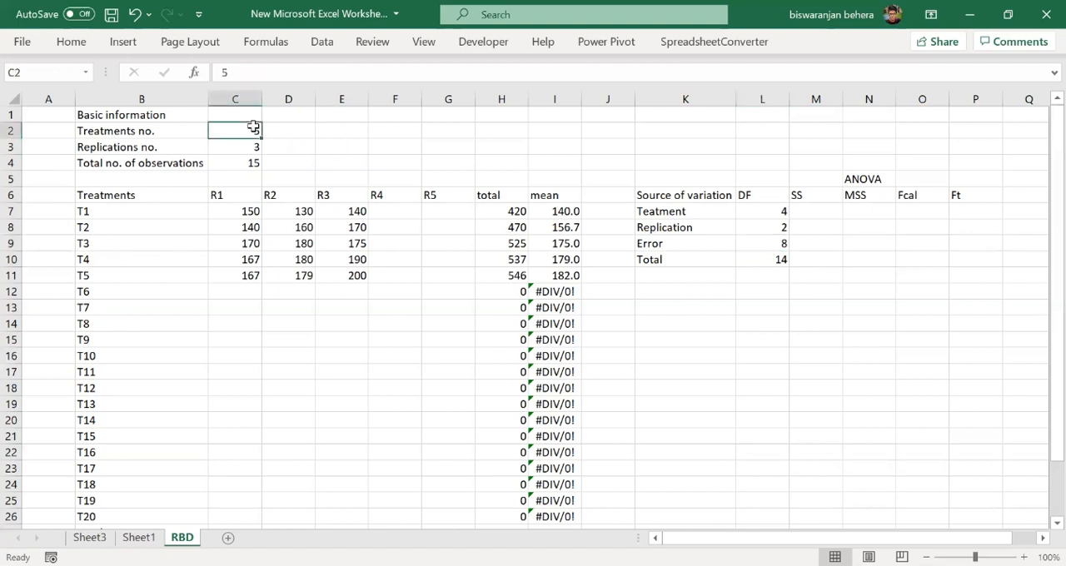
{"action": "left_click", "coordinate": [252, 145]}
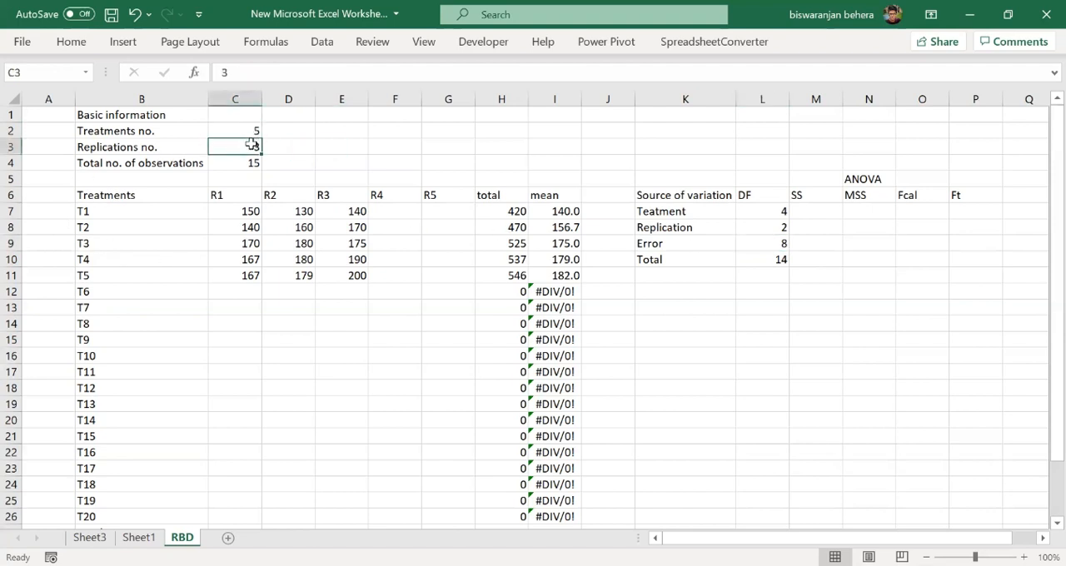
{"action": "left_click", "coordinate": [654, 209]}
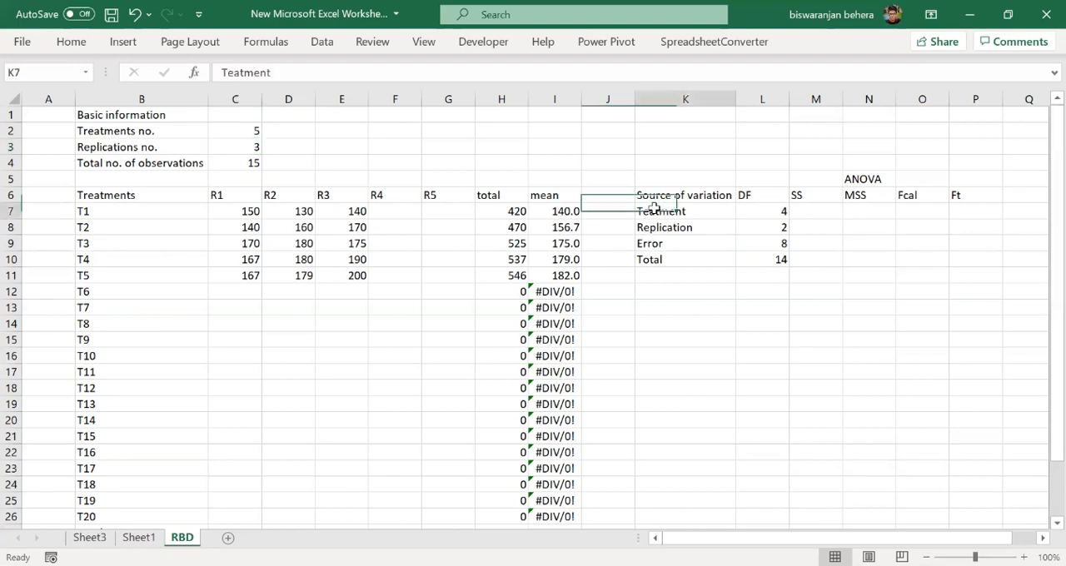
{"action": "left_click", "coordinate": [664, 246]}
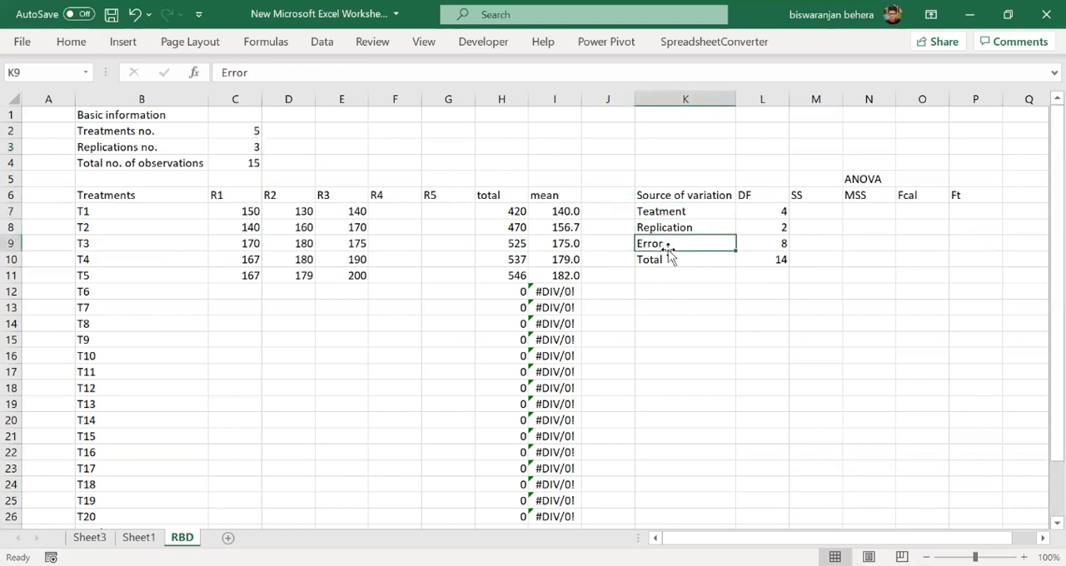
{"action": "left_click", "coordinate": [774, 244]}
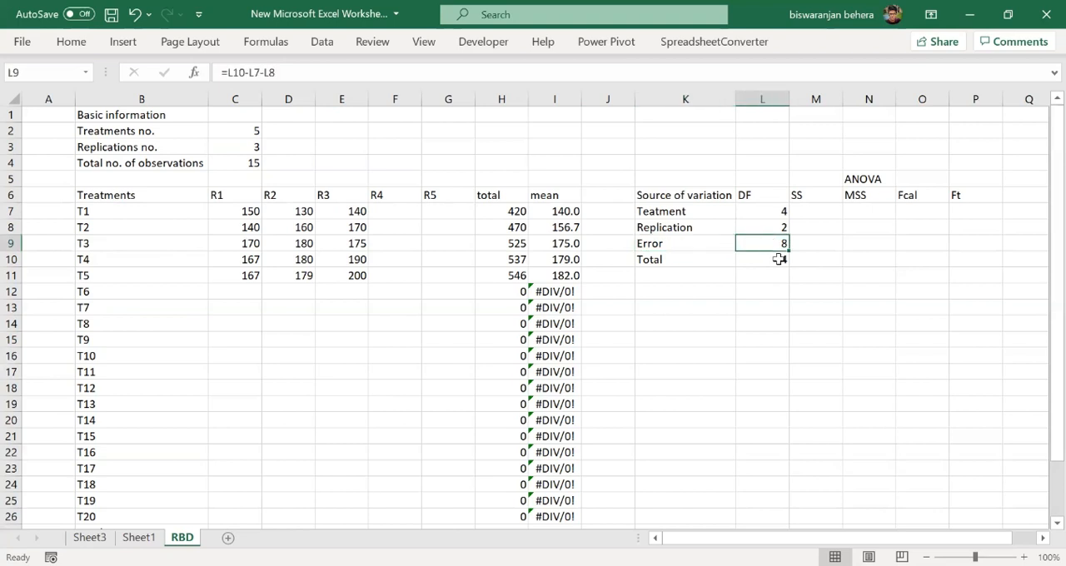
{"action": "left_click", "coordinate": [779, 259]}
{"action": "left_click", "coordinate": [775, 212]}
{"action": "left_click", "coordinate": [777, 241]}
{"action": "left_click", "coordinate": [674, 227]}
{"action": "left_click", "coordinate": [754, 223]}
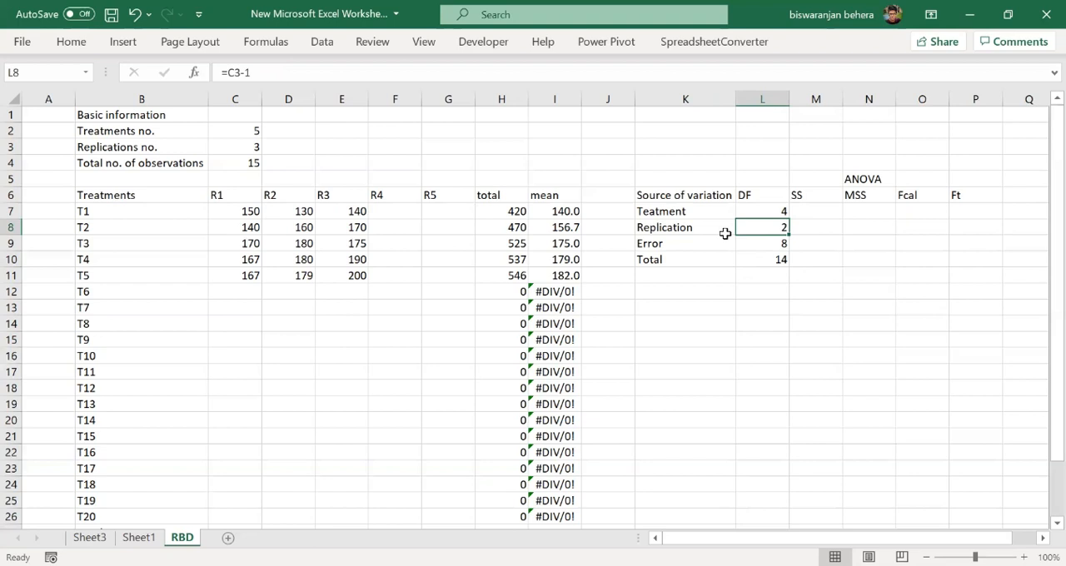
{"action": "left_click", "coordinate": [780, 243]}
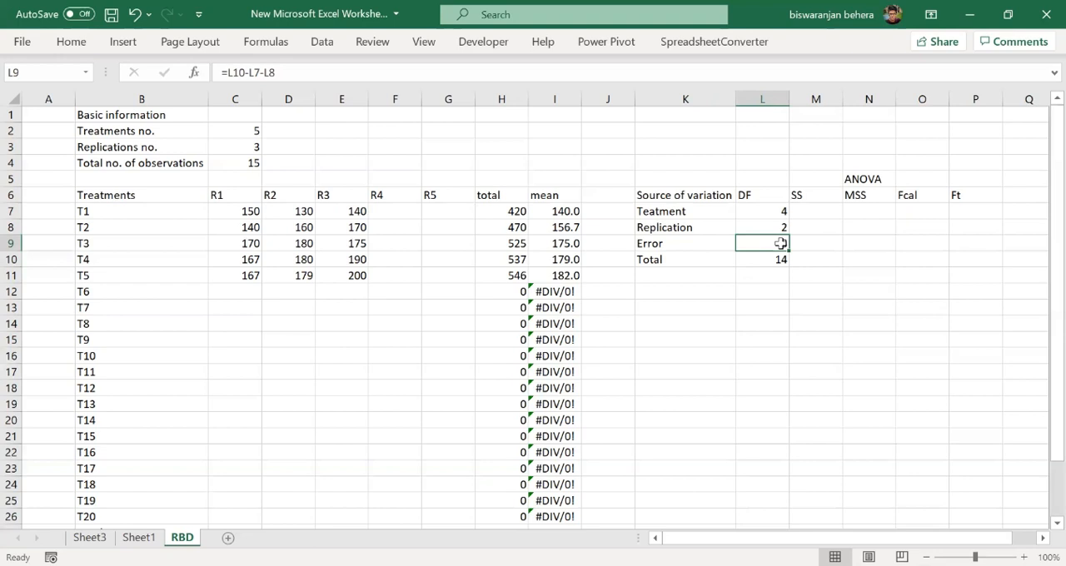
- Enter =SUMSQ(H7:H26)/C3-C30 in M7 to calculate the treatment sum of squares
{"action": "left_click", "coordinate": [813, 212]}
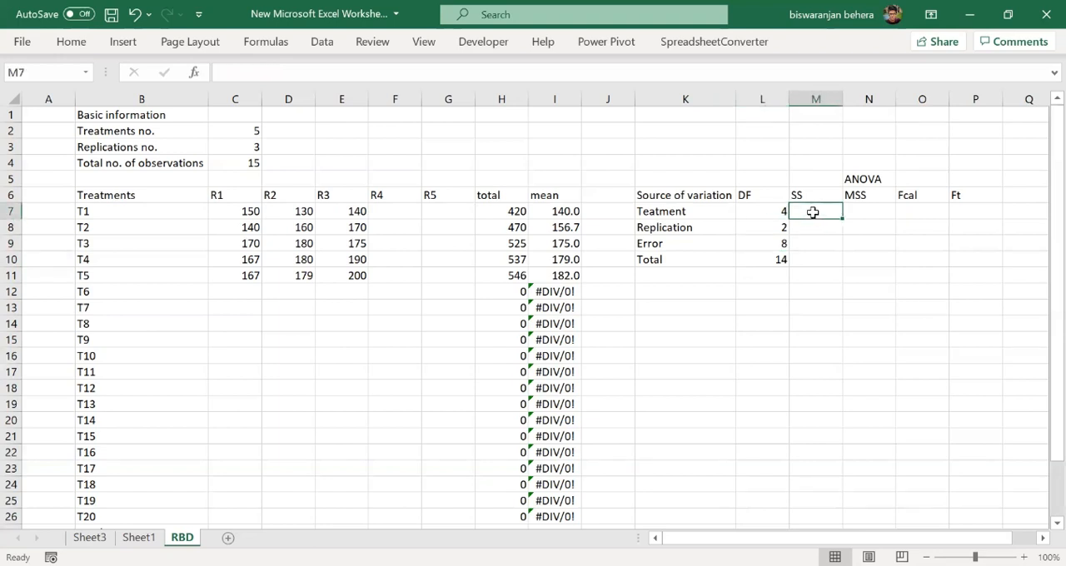
{"action": "type", "text": "="}
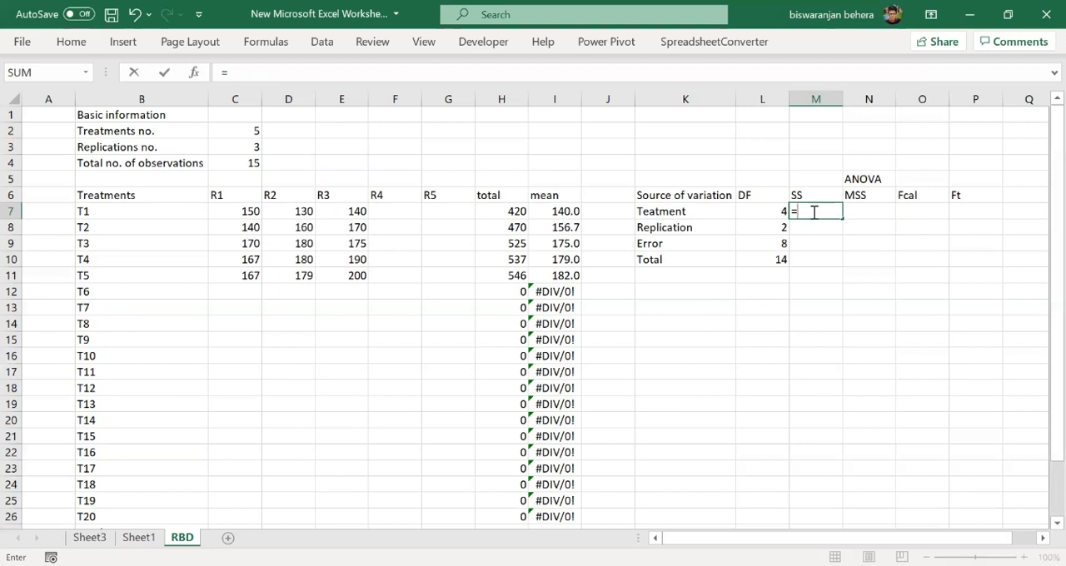
{"action": "type", "text": "SUMSQ"}
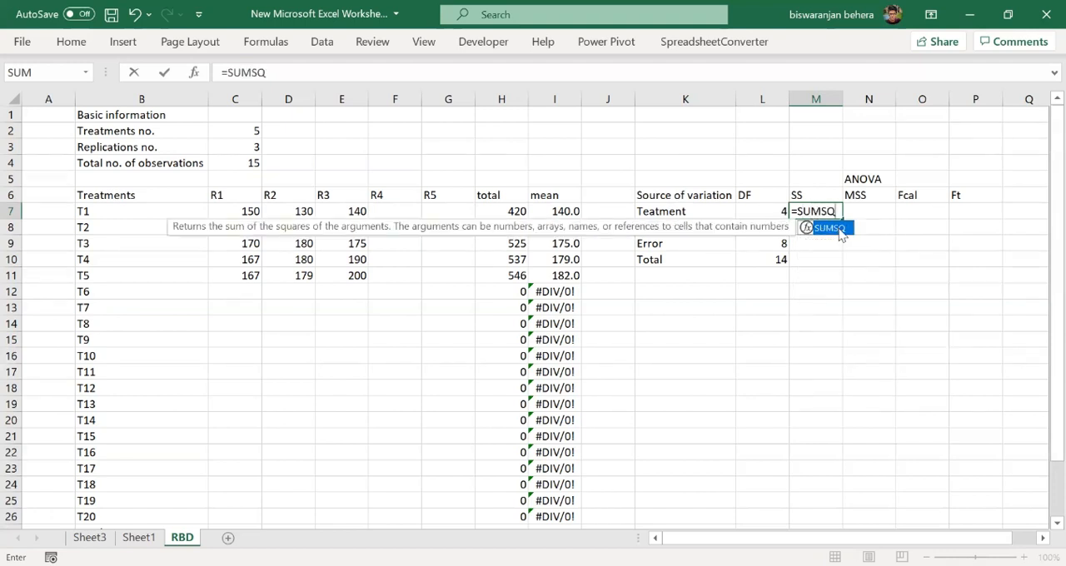
{"action": "double_click", "coordinate": [827, 227]}
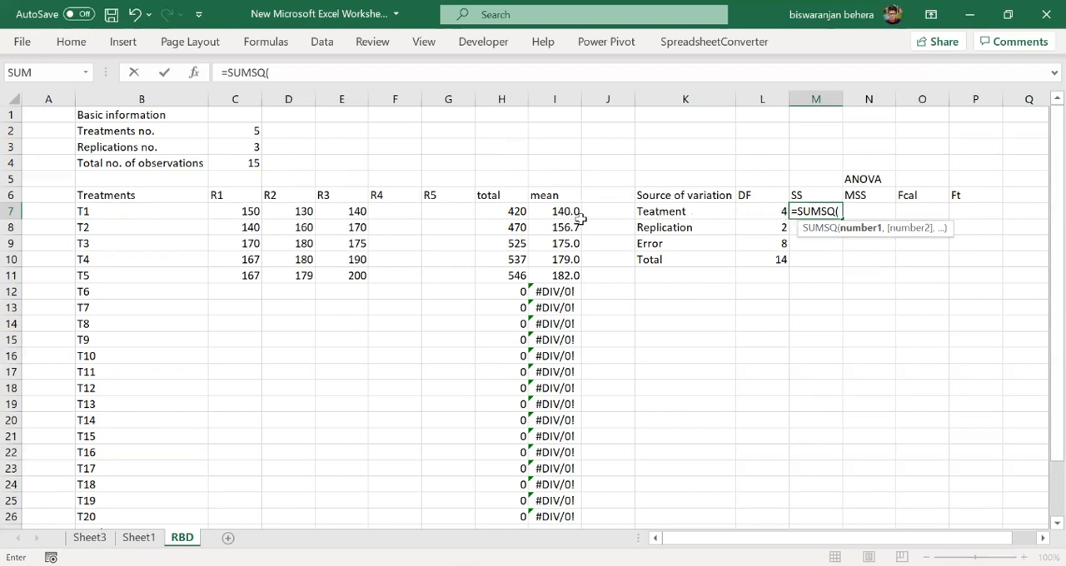
{"action": "left_click_drag", "start_coordinate": [518, 213], "coordinate": [504, 517]}
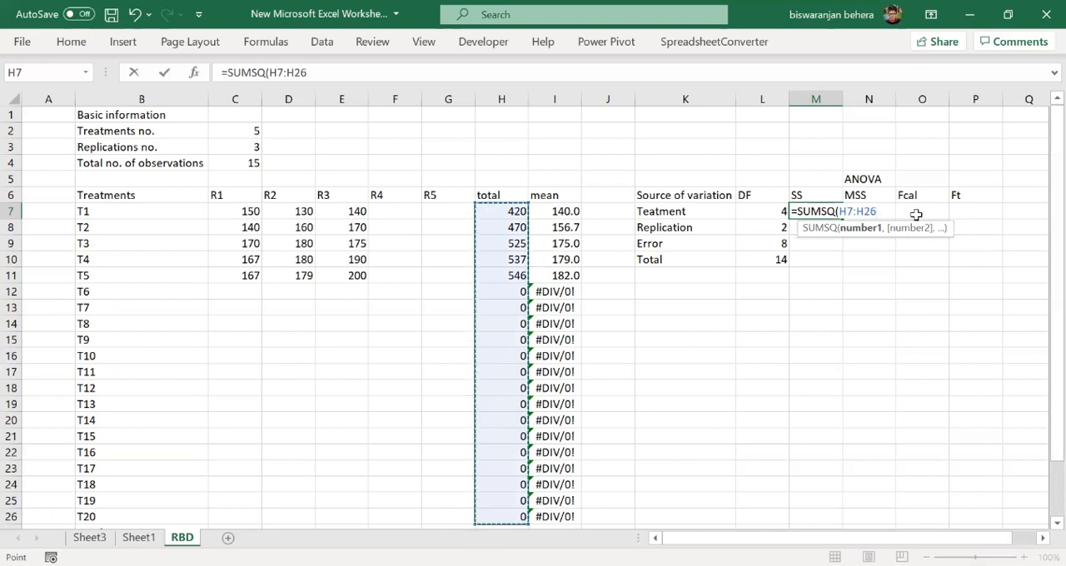
{"action": "type", "text": ")/"}
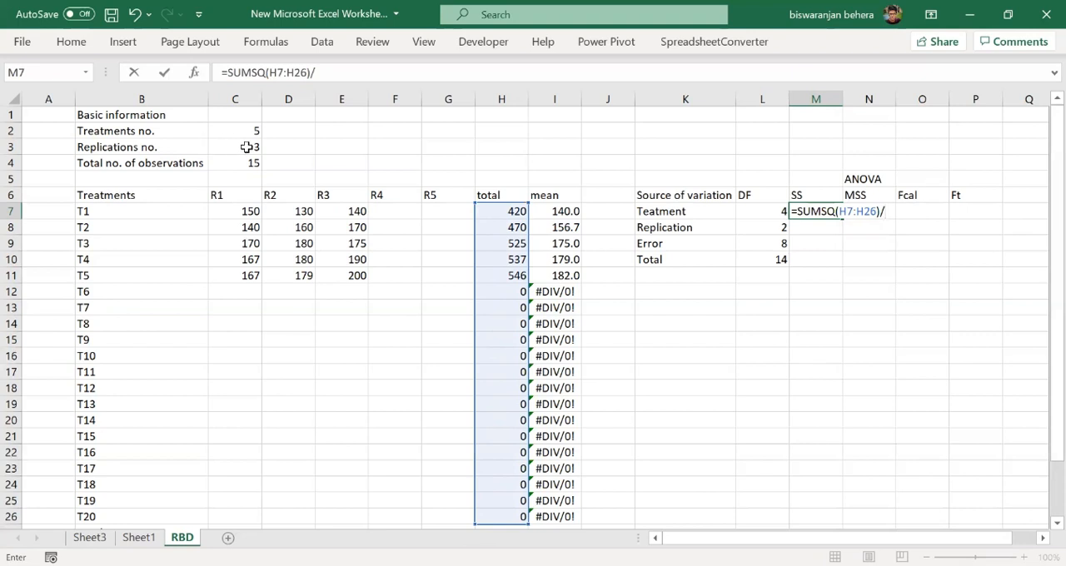
{"action": "left_click", "coordinate": [247, 146]}
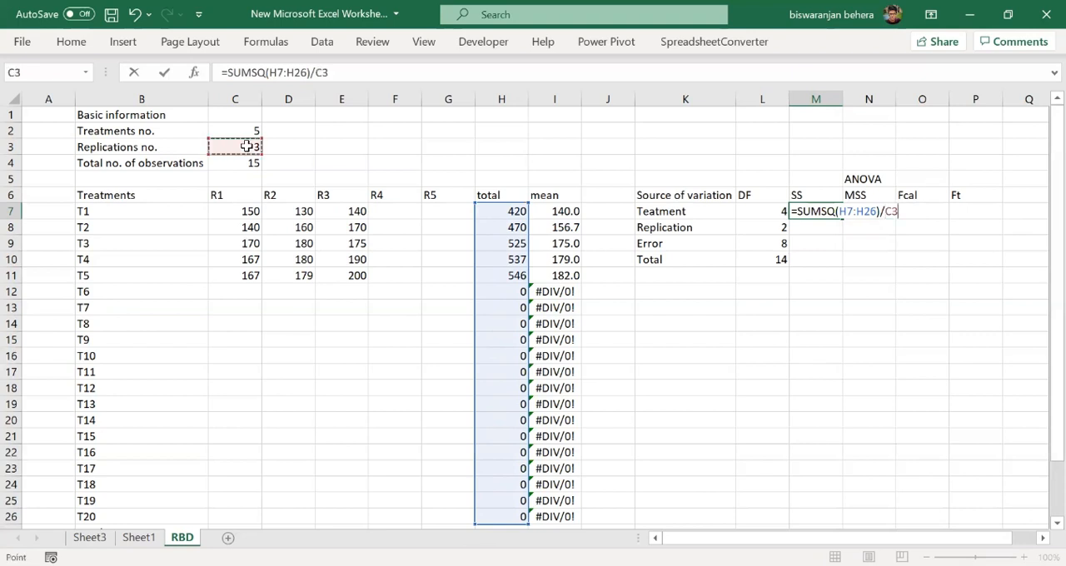
{"action": "type", "text": "-"}
{"action": "scroll", "coordinate": [250, 250], "scroll_direction": "down", "scroll_amount": 7}
{"action": "left_click", "coordinate": [236, 240]}
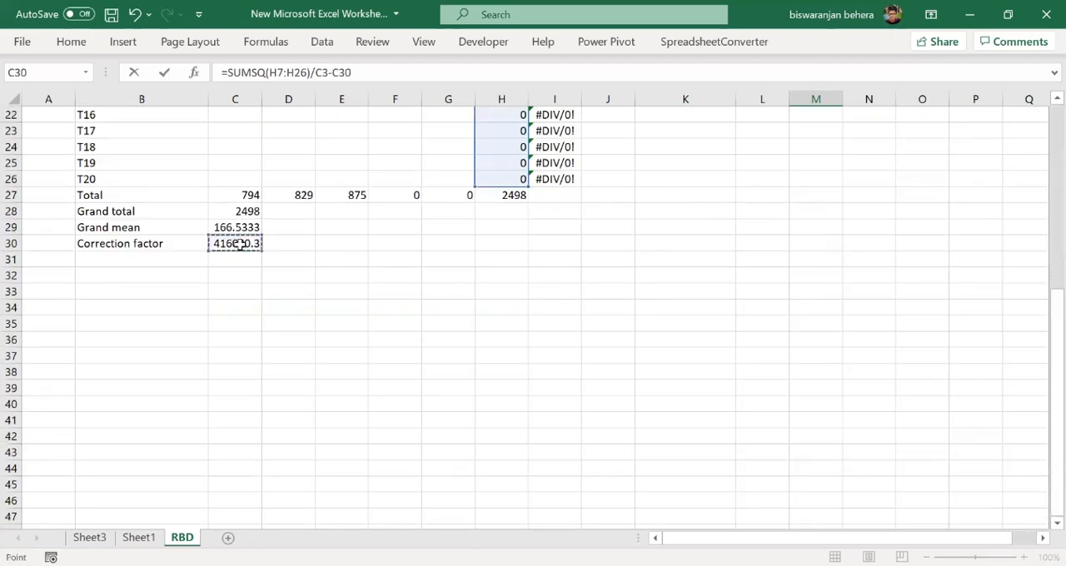
{"action": "key", "text": "Return"}
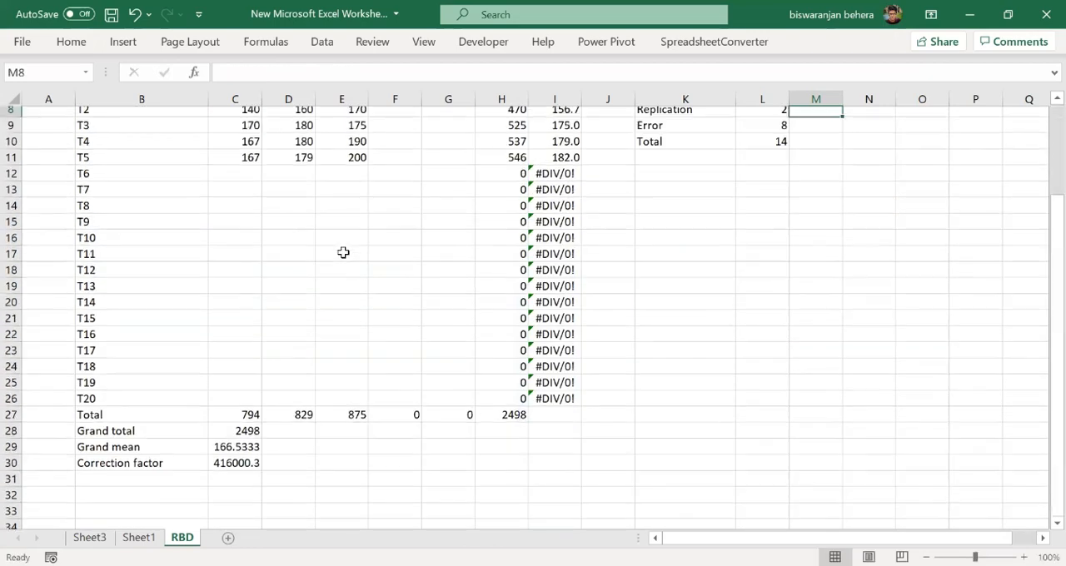
- Enter =SUMSQ(C27:G27)/C2-C30 in M8 to calculate the replication sum of squares
{"action": "scroll", "coordinate": [764, 258], "scroll_direction": "up", "scroll_amount": 1}
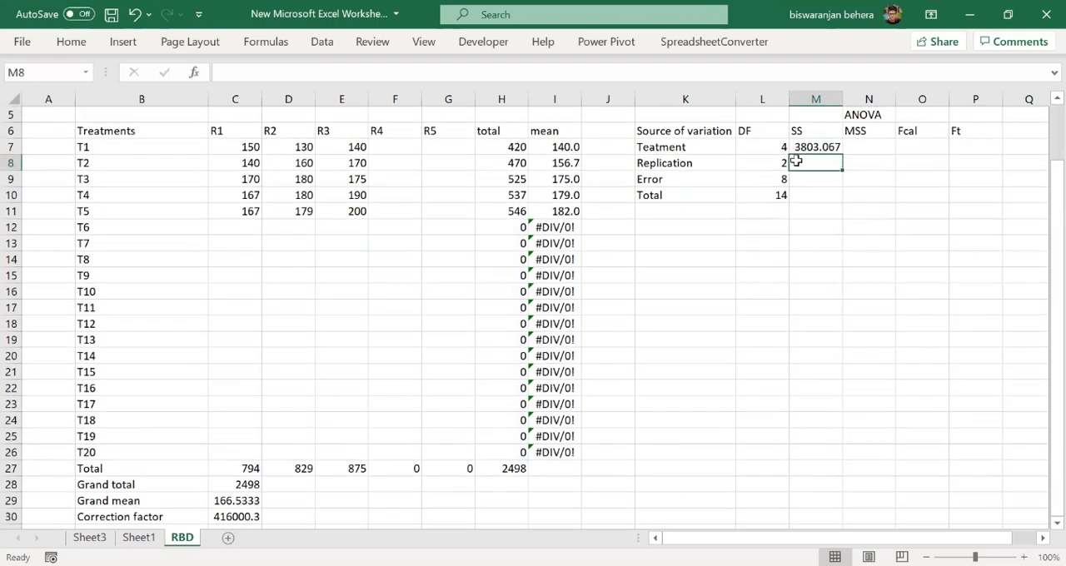
{"action": "double_click", "coordinate": [816, 163]}
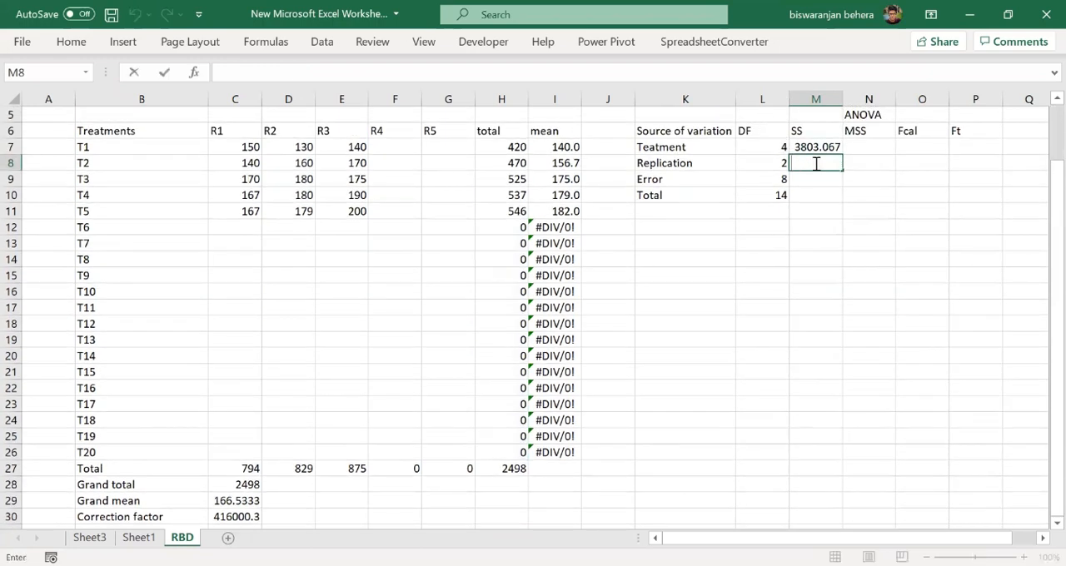
{"action": "type", "text": "=SUMSW"}
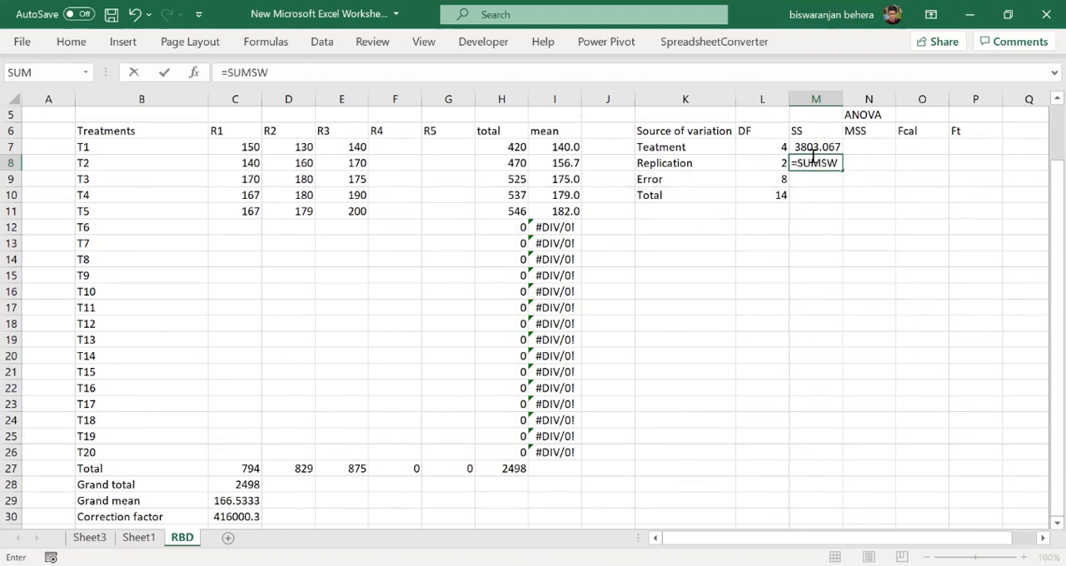
{"action": "key", "text": "BackSpace"}
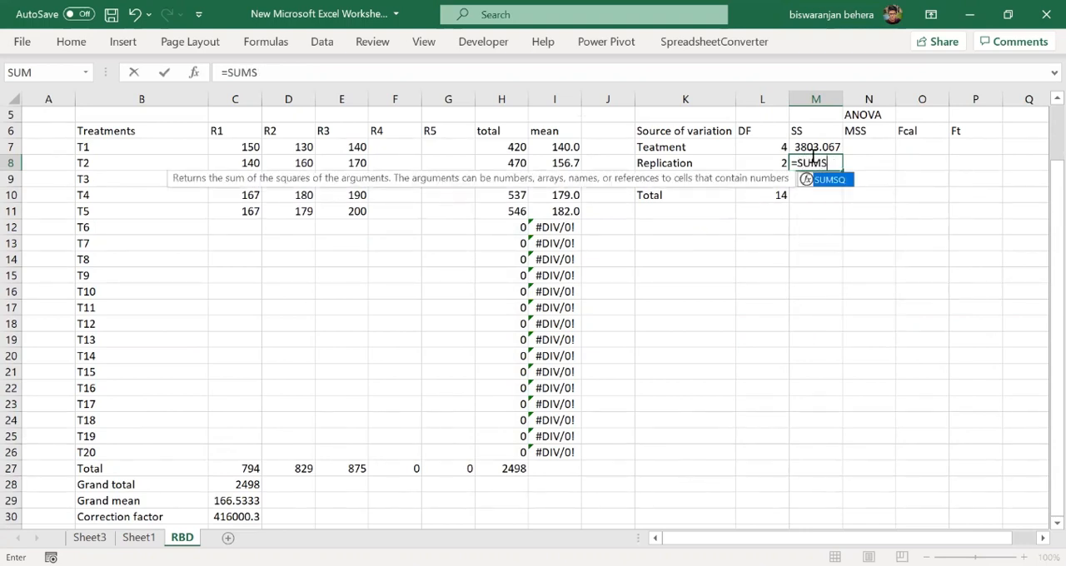
{"action": "type", "text": "Q"}
{"action": "double_click", "coordinate": [833, 180]}
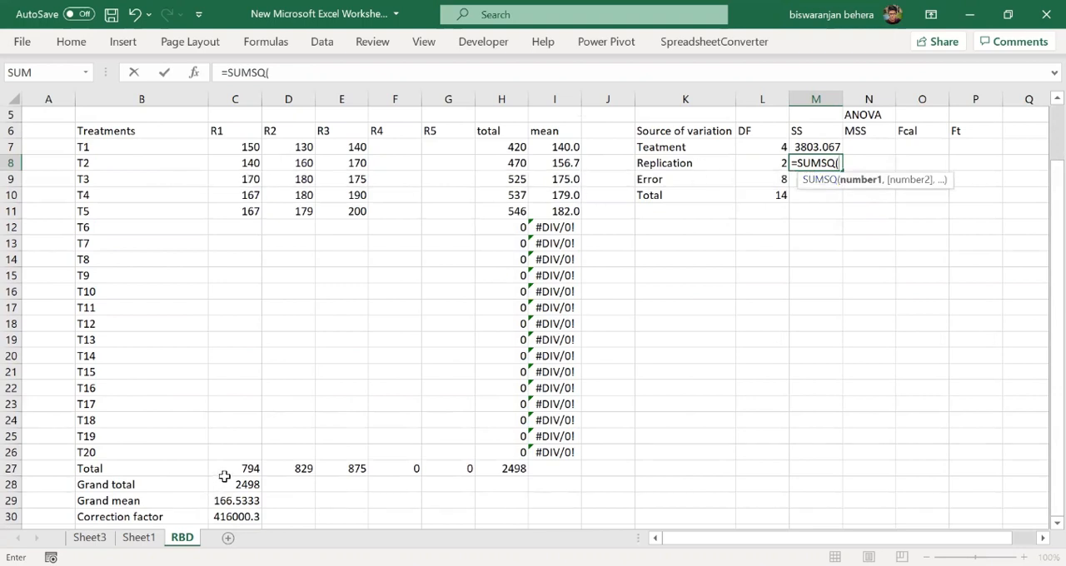
{"action": "left_click_drag", "start_coordinate": [234, 470], "coordinate": [472, 468]}
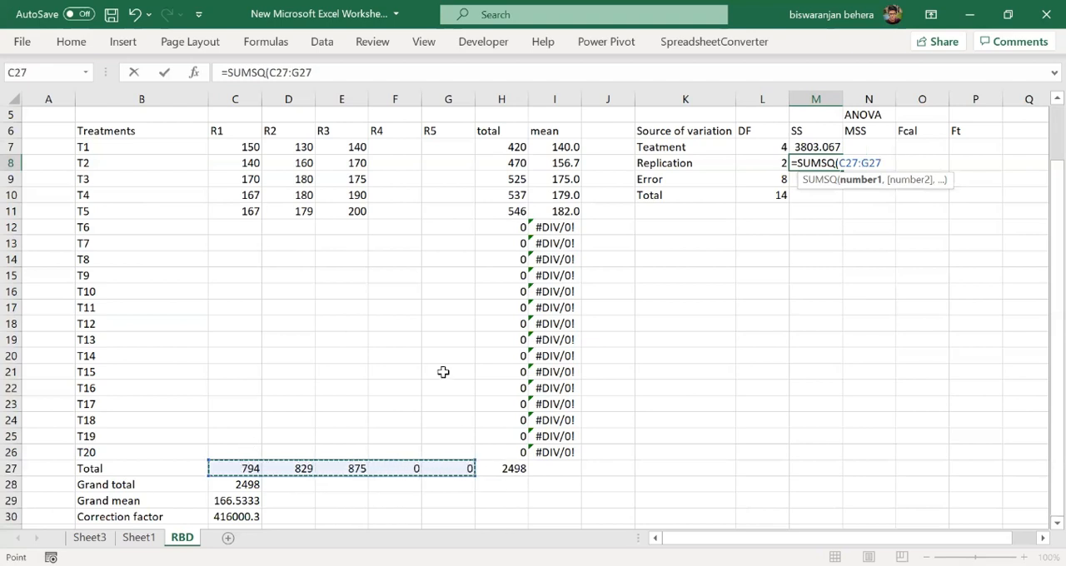
{"action": "type", "text": ")/"}
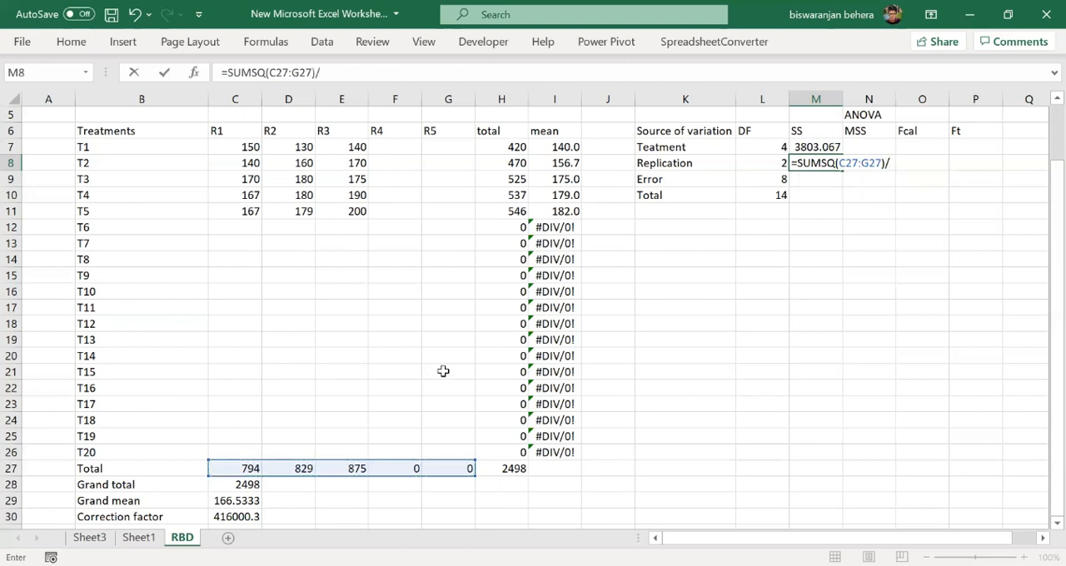
{"action": "scroll", "coordinate": [443, 372], "scroll_direction": "up", "scroll_amount": 2}
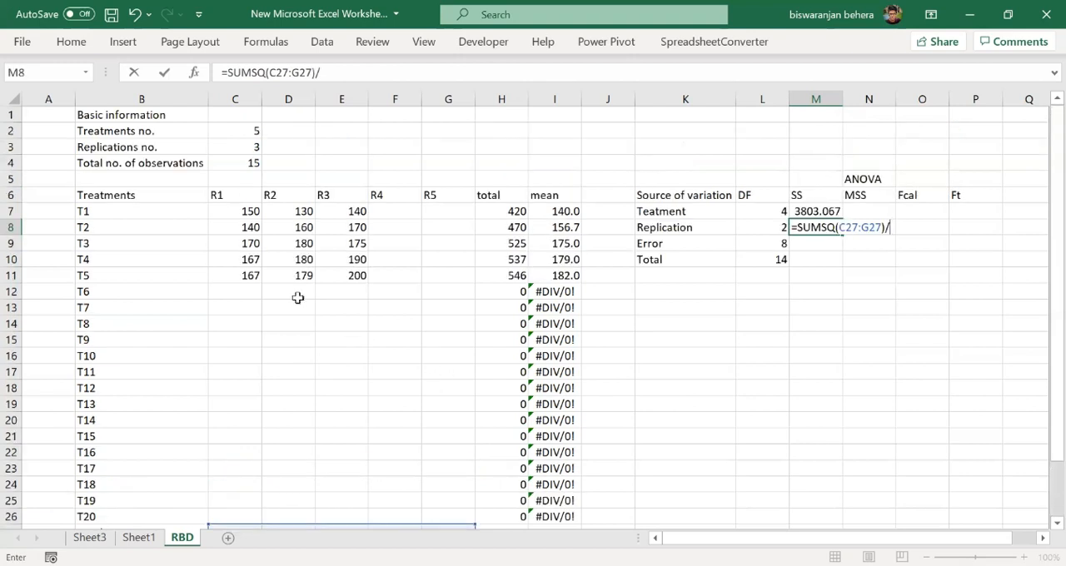
{"action": "left_click", "coordinate": [230, 130]}
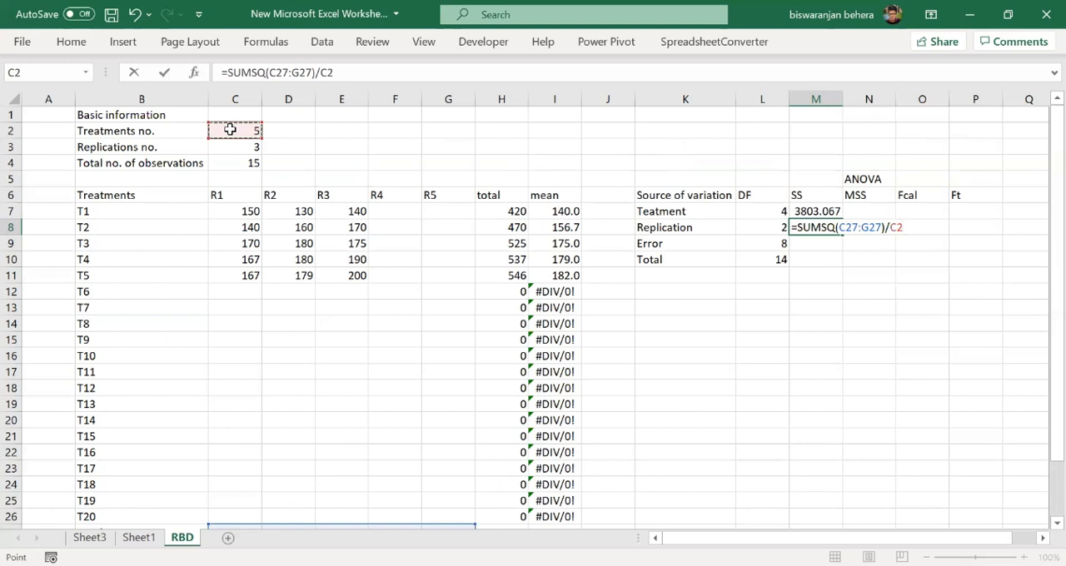
{"action": "type", "text": "-"}
{"action": "scroll", "coordinate": [345, 450], "scroll_direction": "down", "scroll_amount": 2}
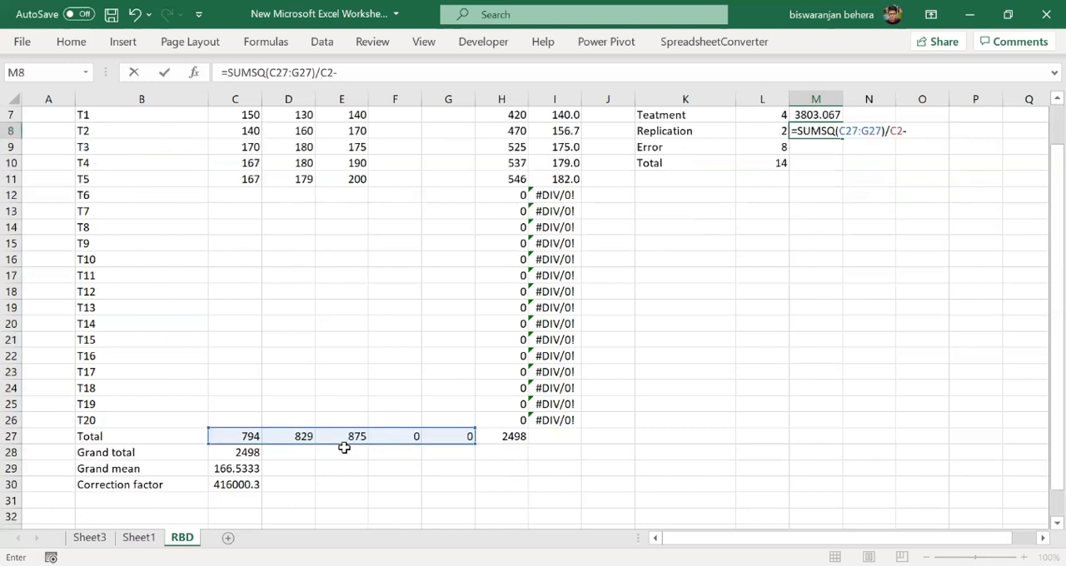
{"action": "left_click", "coordinate": [247, 486]}
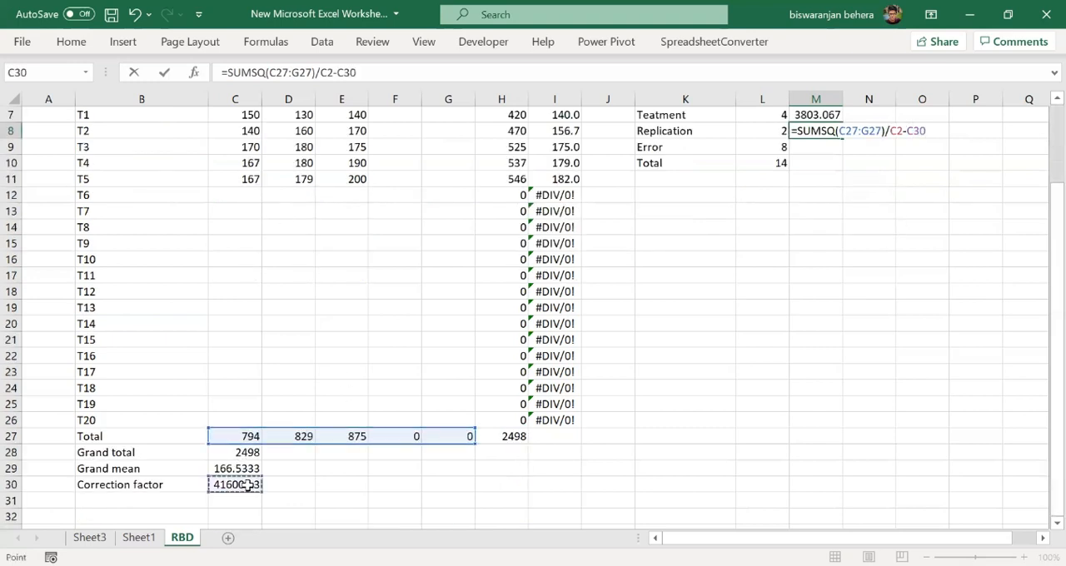
{"action": "key", "text": "Return"}
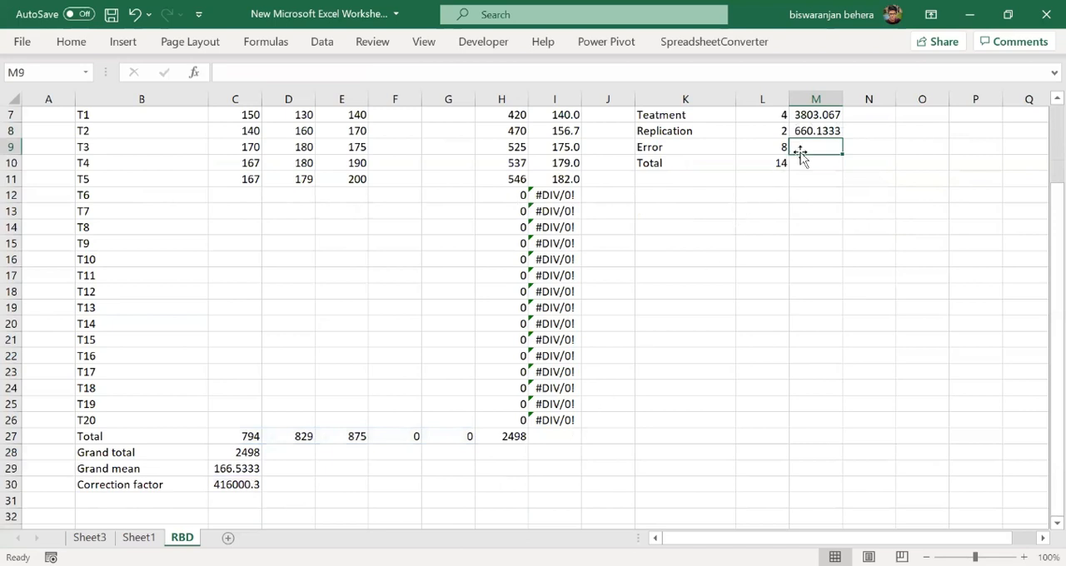
- Enter =SUMSQ(C7:G26)-C30 in M10 to calculate the total sum of squares
{"action": "scroll", "coordinate": [800, 150], "scroll_direction": "up", "scroll_amount": 1}
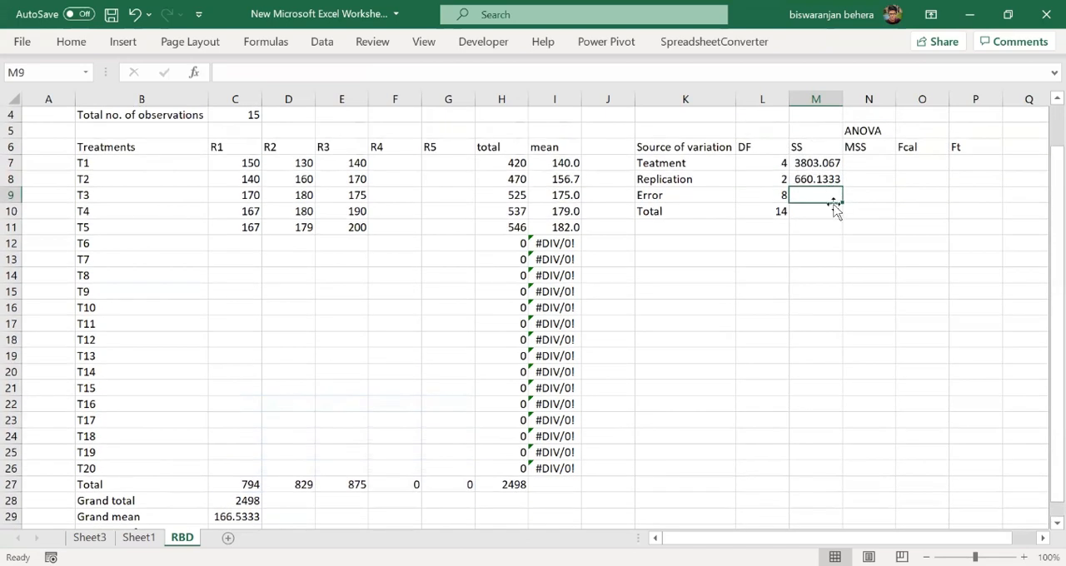
{"action": "left_click", "coordinate": [820, 211]}
{"action": "type", "text": "="}
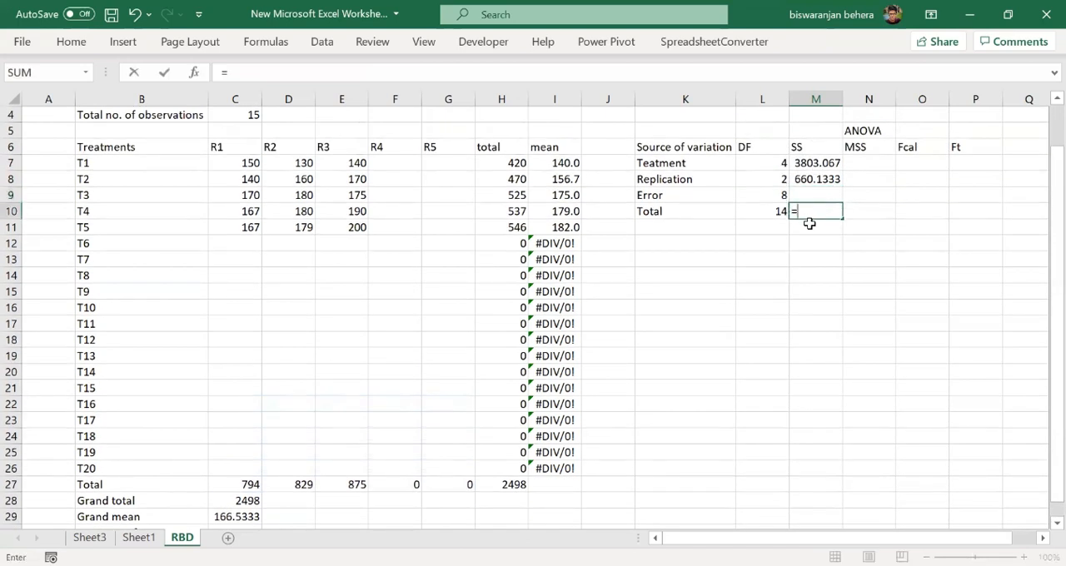
{"action": "type", "text": "SUMSQ"}
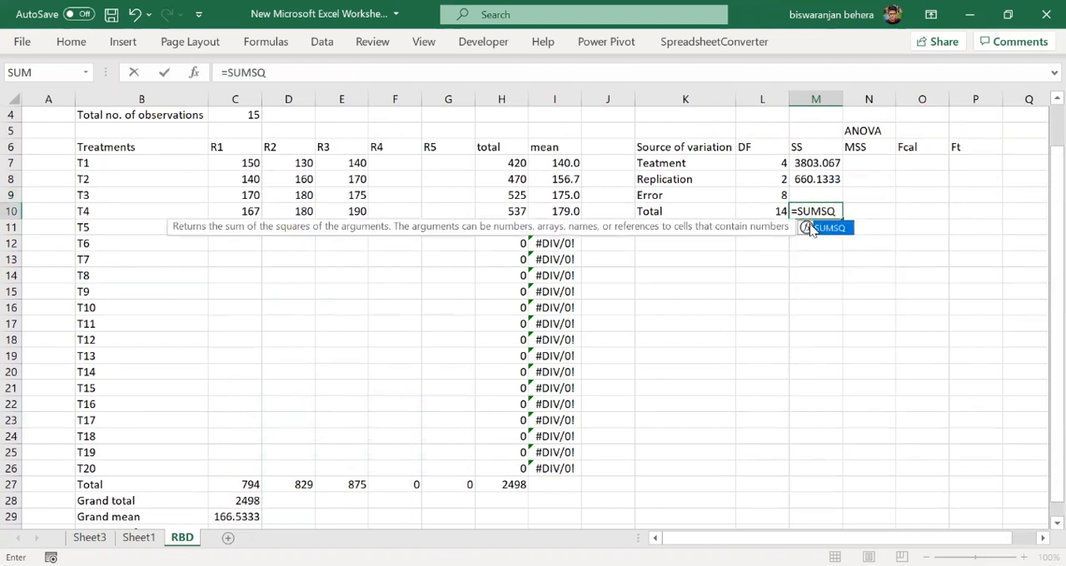
{"action": "double_click", "coordinate": [824, 227]}
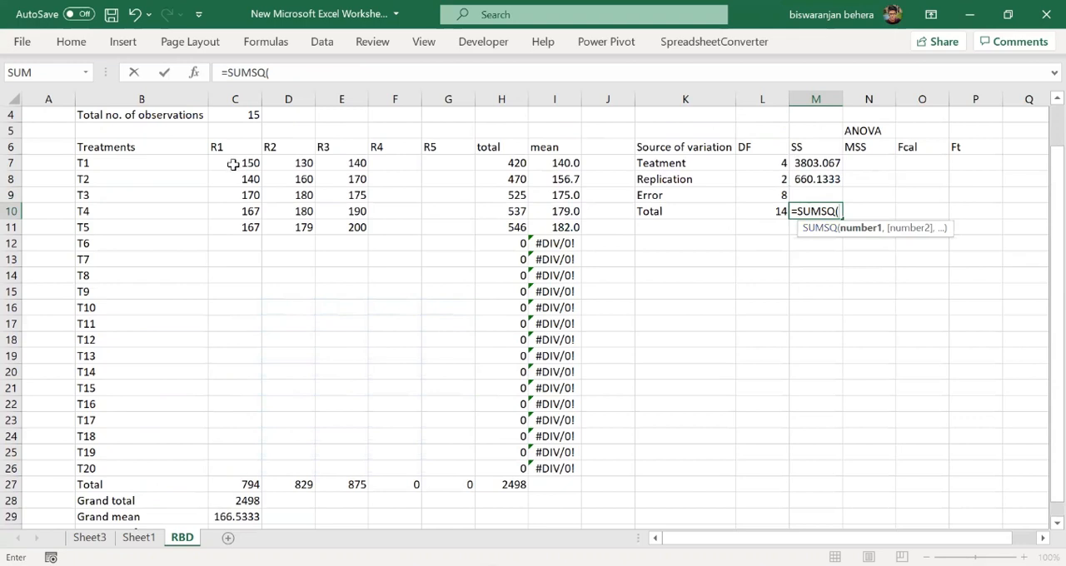
{"action": "left_click_drag", "start_coordinate": [233, 164], "coordinate": [464, 467]}
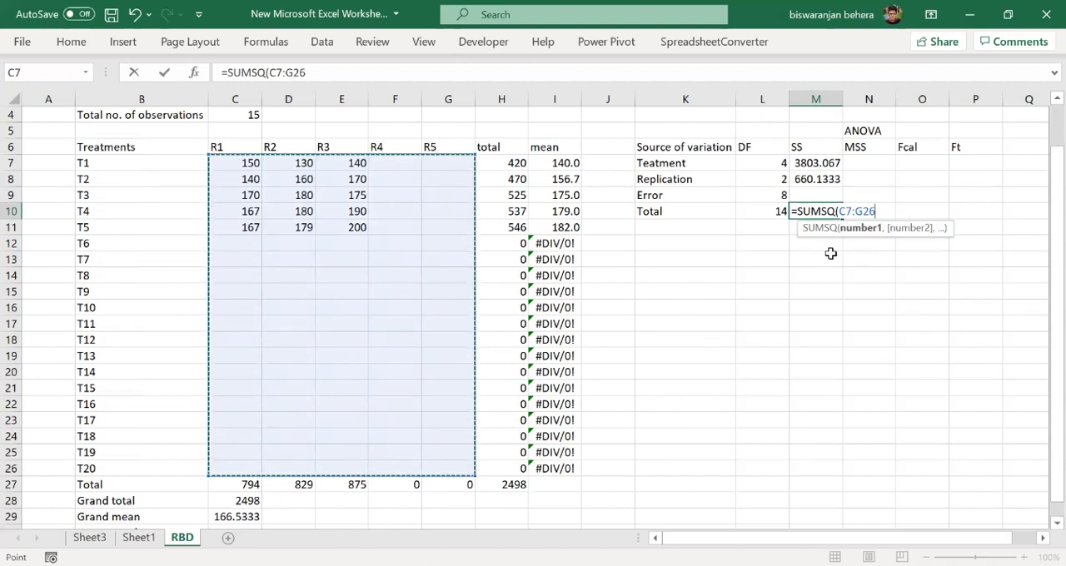
{"action": "type", "text": ")"}
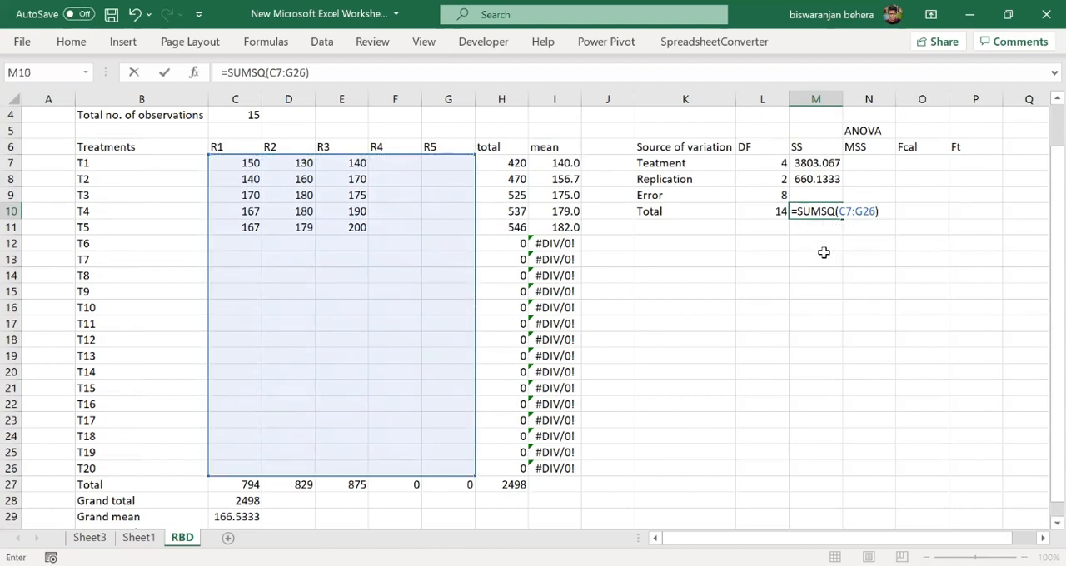
{"action": "type", "text": "-c"}
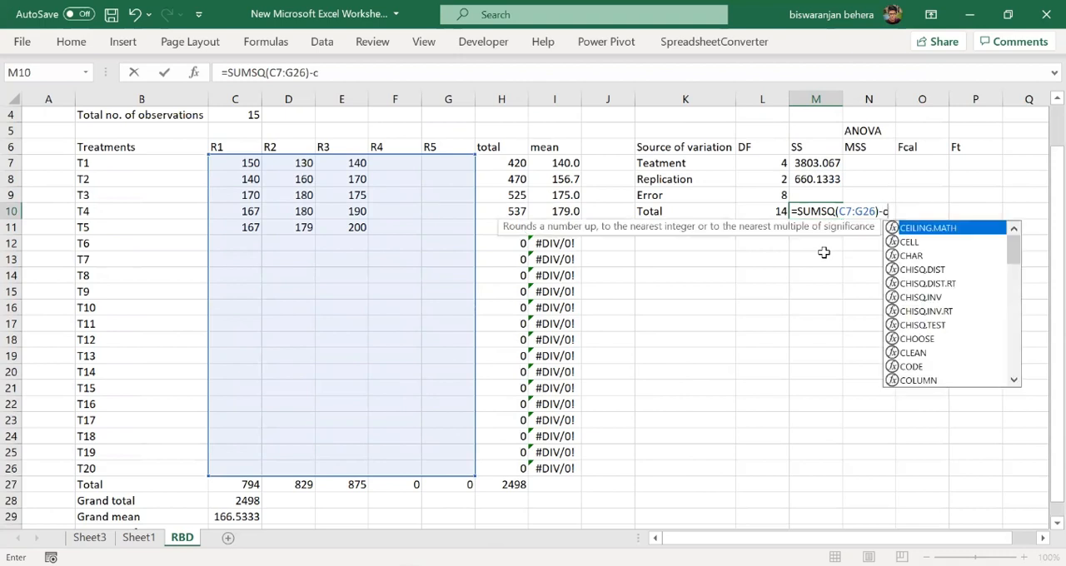
{"action": "key", "text": "BackSpace"}
{"action": "scroll", "coordinate": [687, 363], "scroll_direction": "down", "scroll_amount": 2}
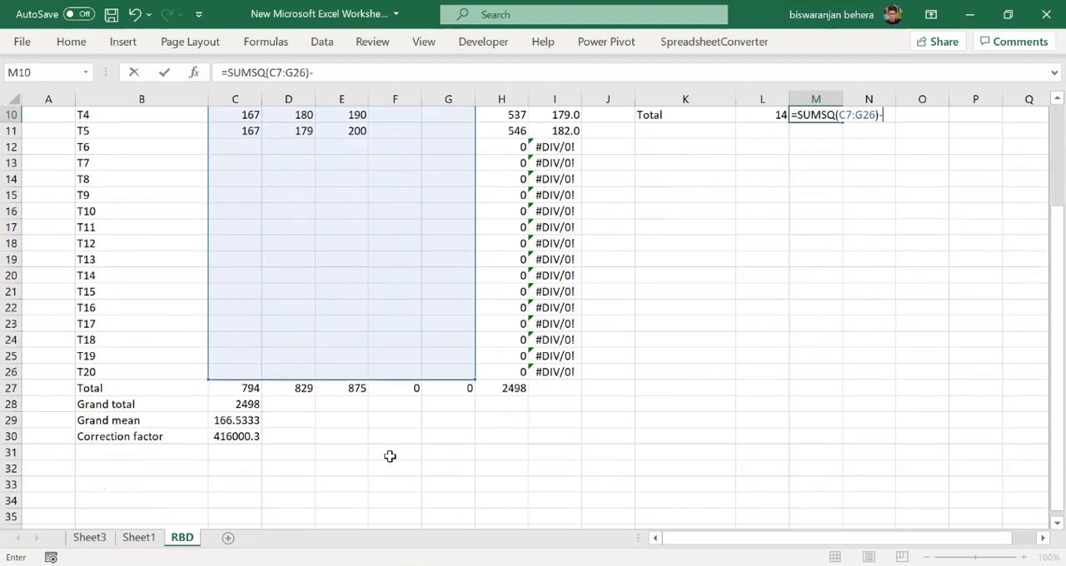
{"action": "left_click", "coordinate": [245, 436]}
{"action": "key", "text": "Return"}
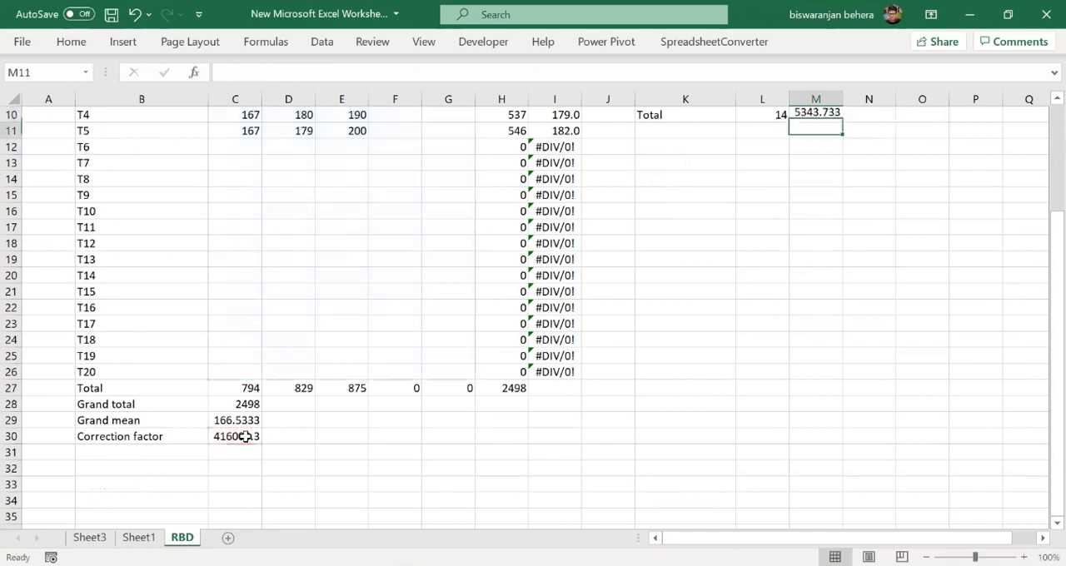
- Enter =M10-M7-M8 in M9 to calculate the error sum of squares
{"action": "scroll", "coordinate": [828, 257], "scroll_direction": "up", "scroll_amount": 2}
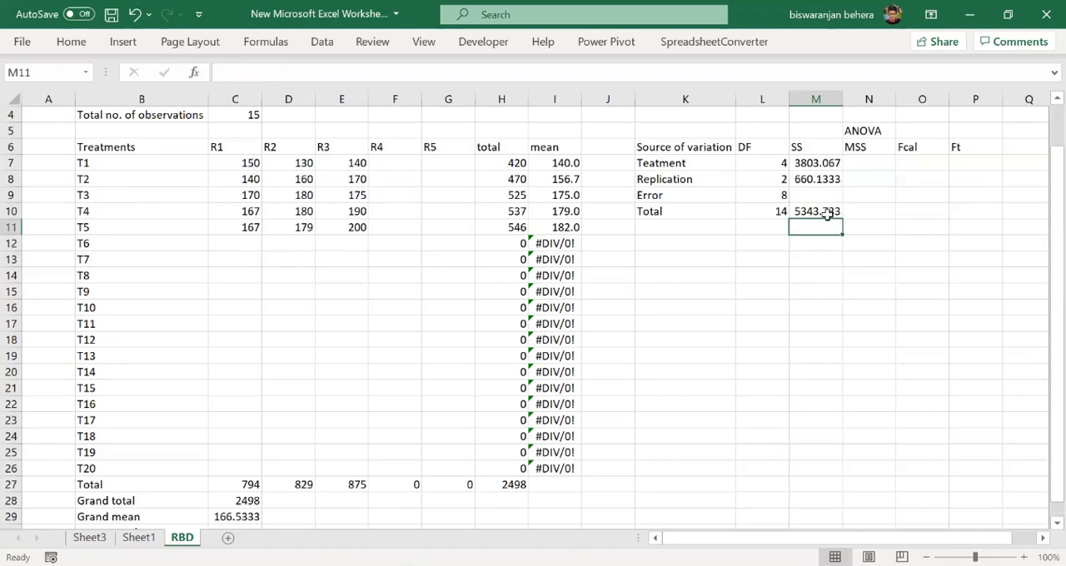
{"action": "left_click", "coordinate": [868, 163]}
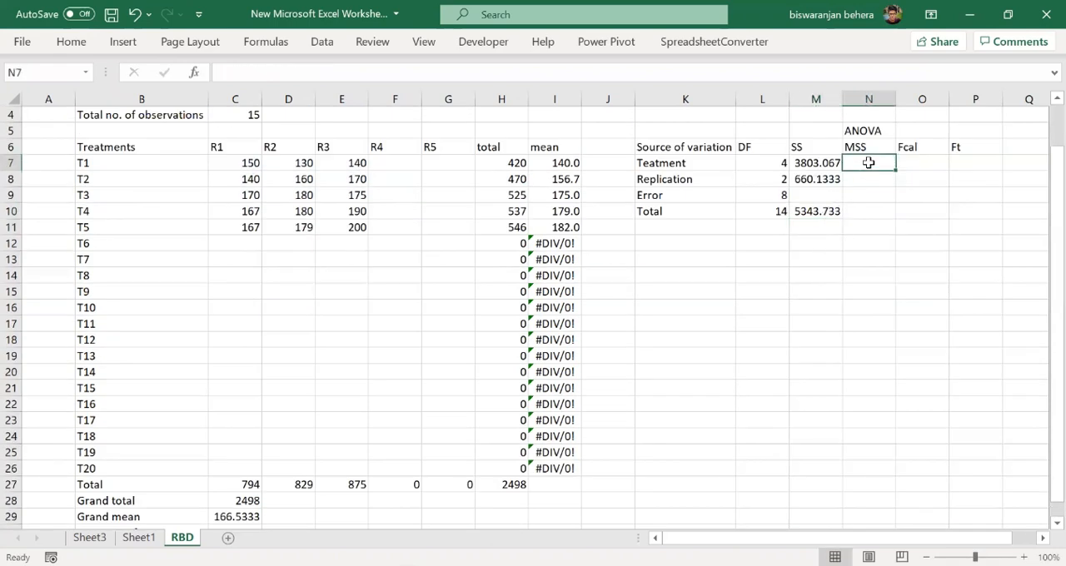
{"action": "left_click", "coordinate": [829, 195]}
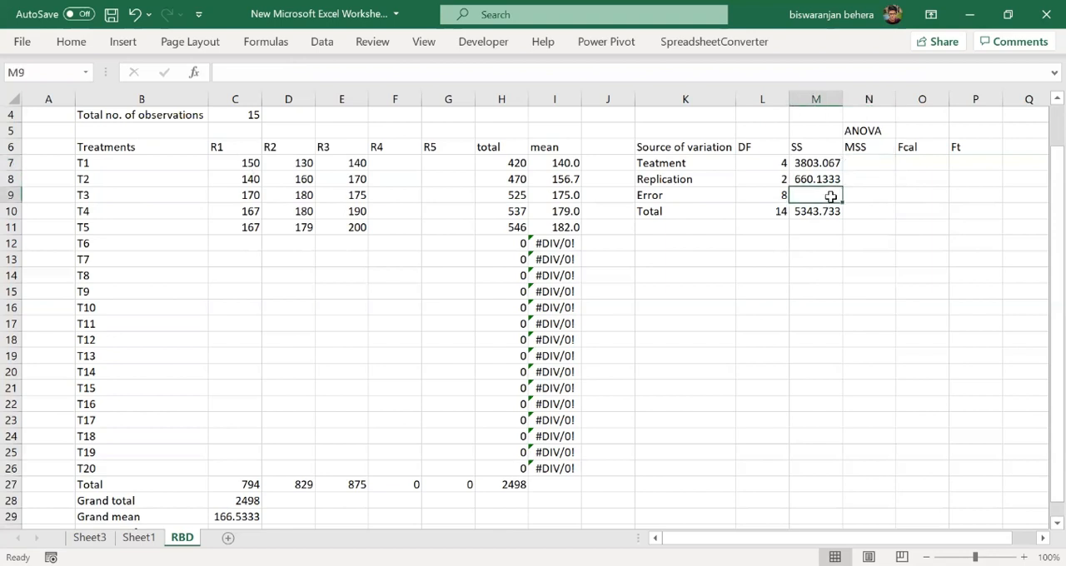
{"action": "type", "text": "="}
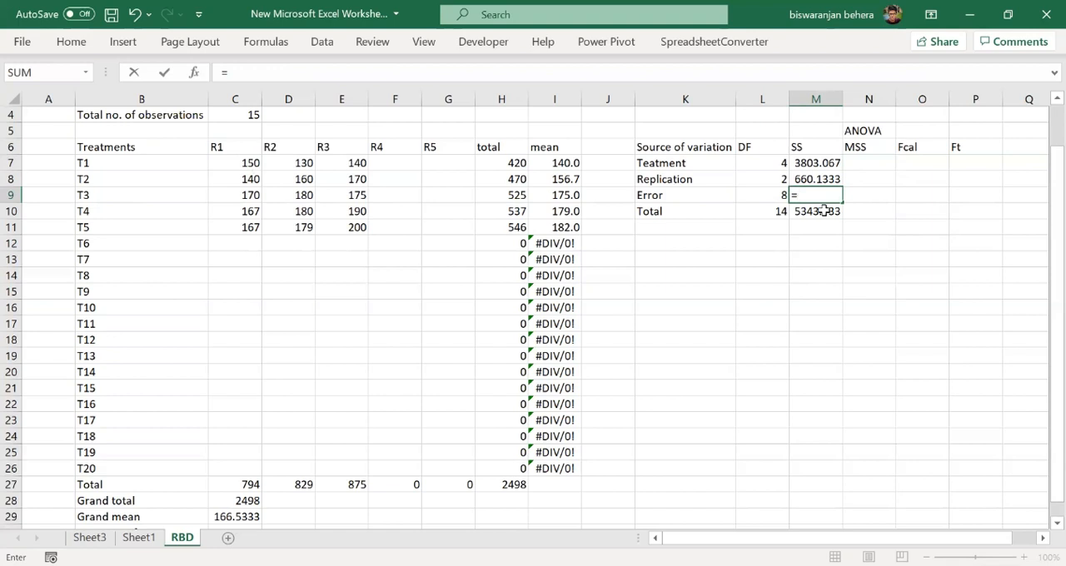
{"action": "left_click", "coordinate": [822, 215]}
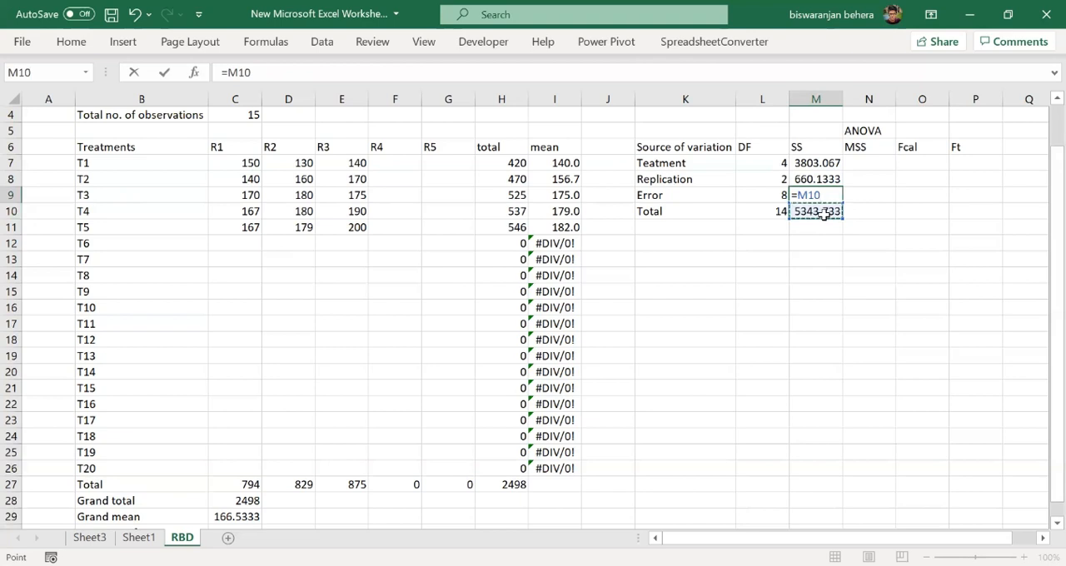
{"action": "type", "text": "-"}
{"action": "left_click", "coordinate": [818, 163]}
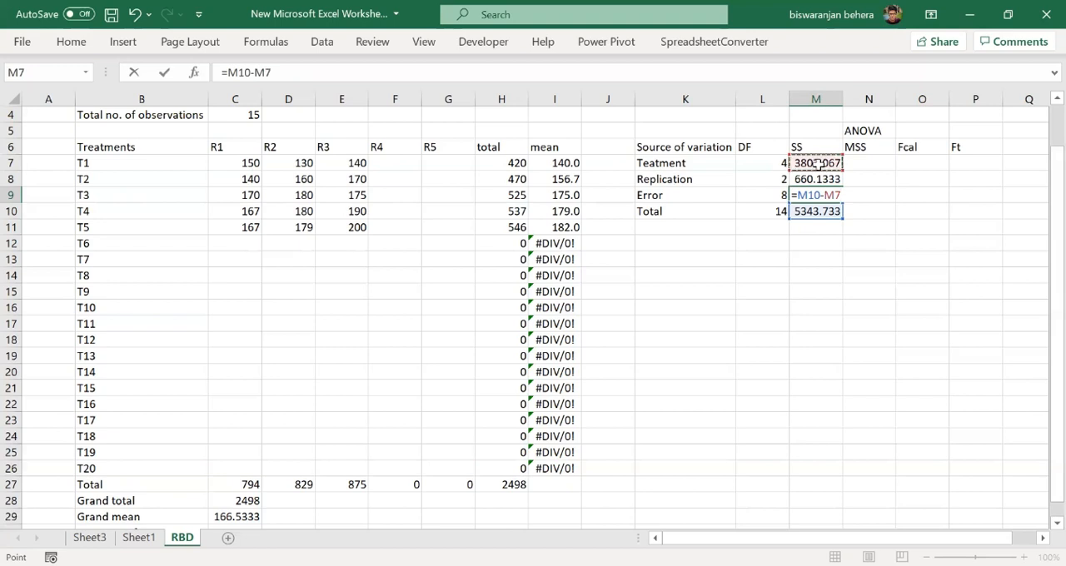
{"action": "type", "text": "-"}
{"action": "left_click", "coordinate": [823, 176]}
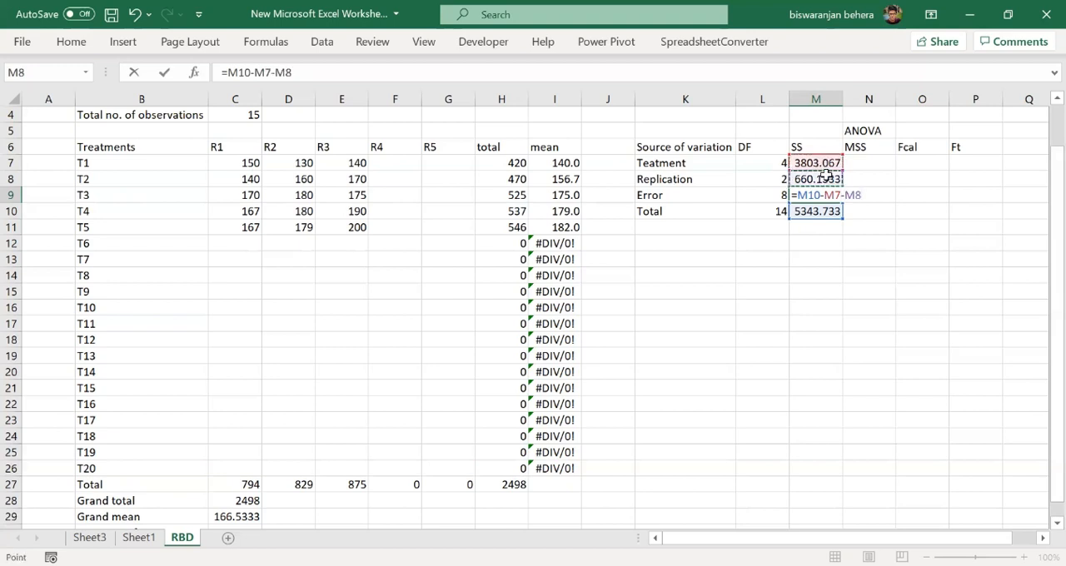
{"action": "key", "text": "Return"}
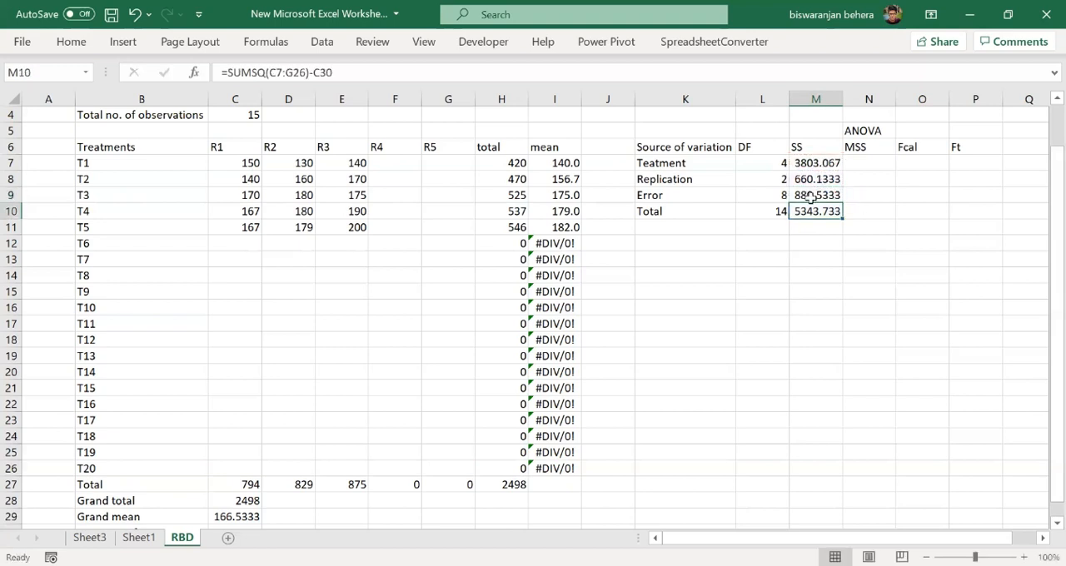
{"action": "left_click", "coordinate": [811, 197]}
- Enter =M7/L7 in N7 to calculate the treatment mean sum of squares
{"action": "left_click", "coordinate": [864, 164]}
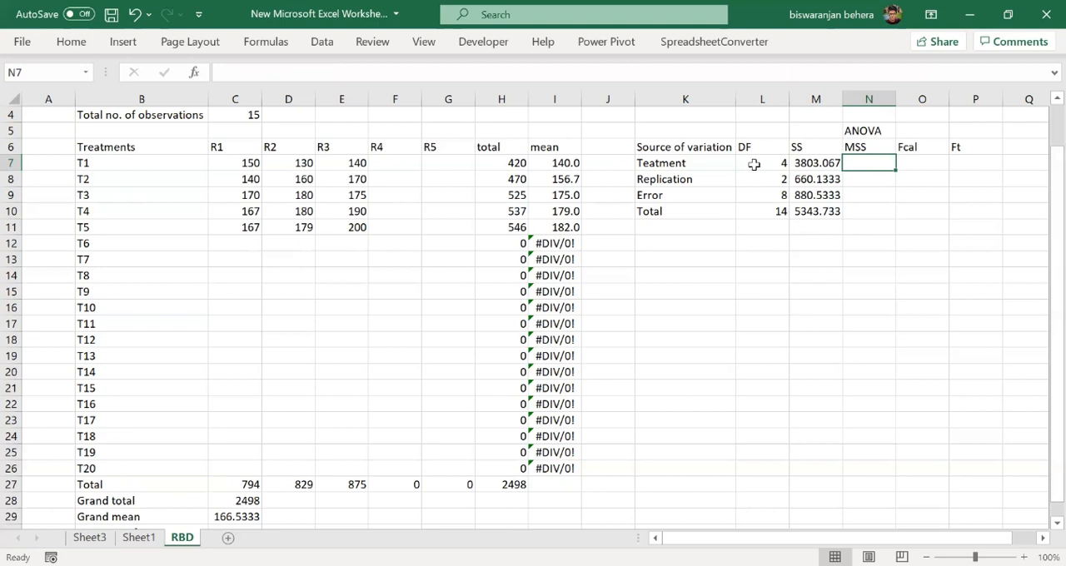
{"action": "double_click", "coordinate": [857, 164]}
{"action": "type", "text": "="}
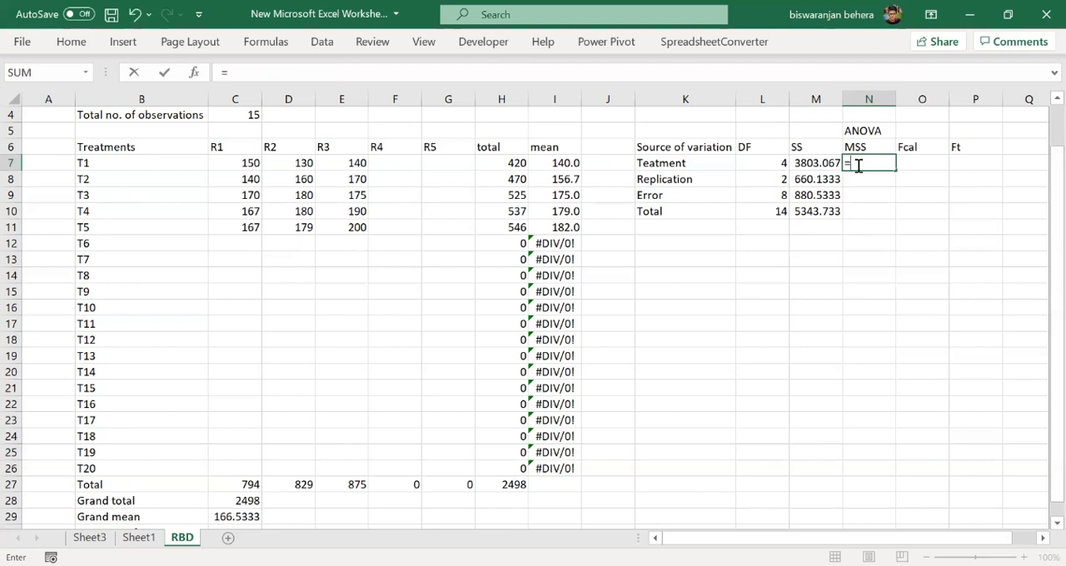
{"action": "left_click", "coordinate": [805, 164]}
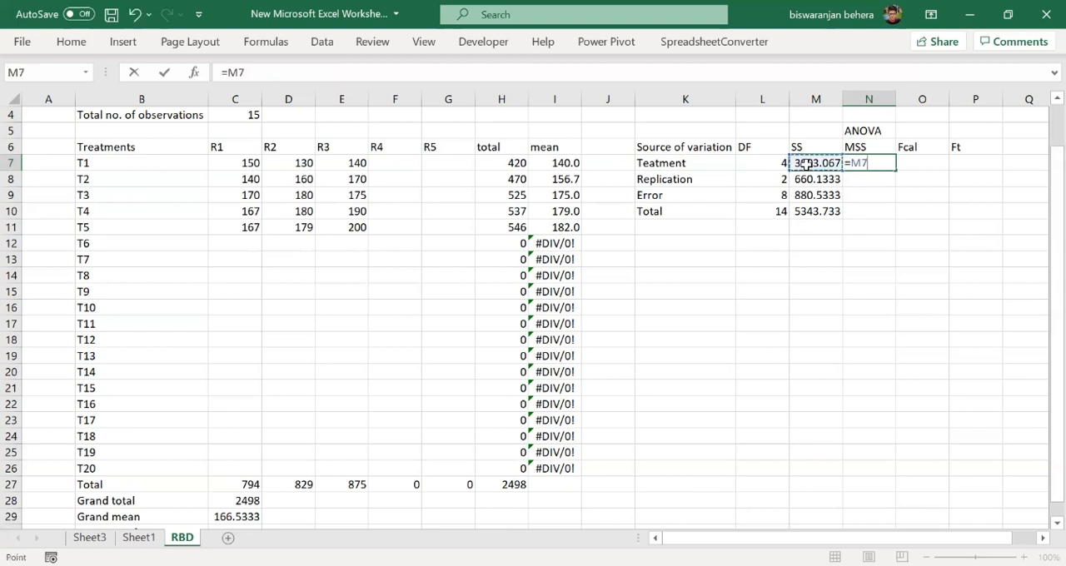
{"action": "type", "text": "/"}
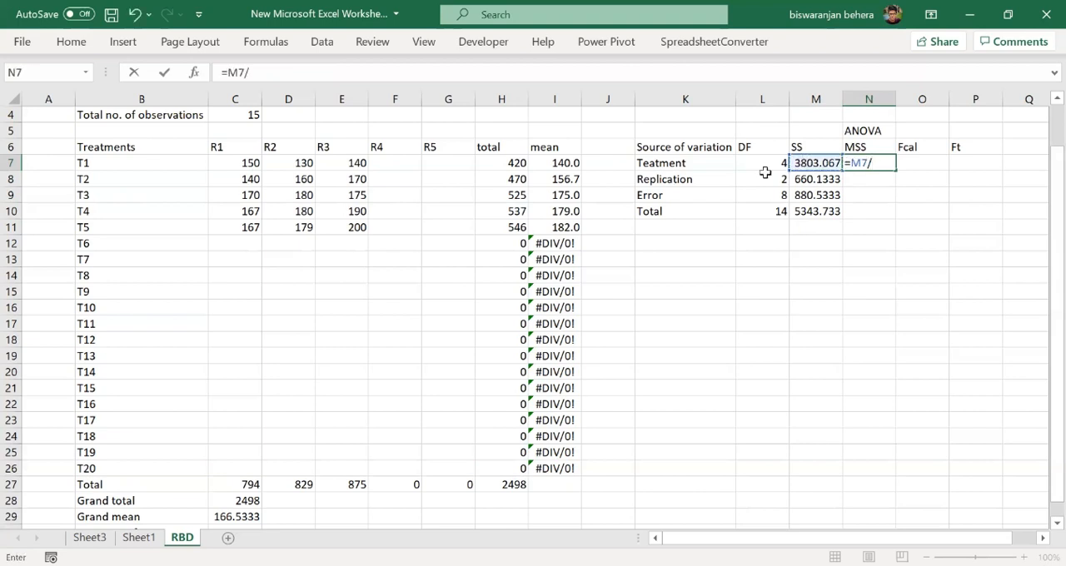
{"action": "left_click", "coordinate": [763, 165]}
{"action": "key", "text": "Return"}
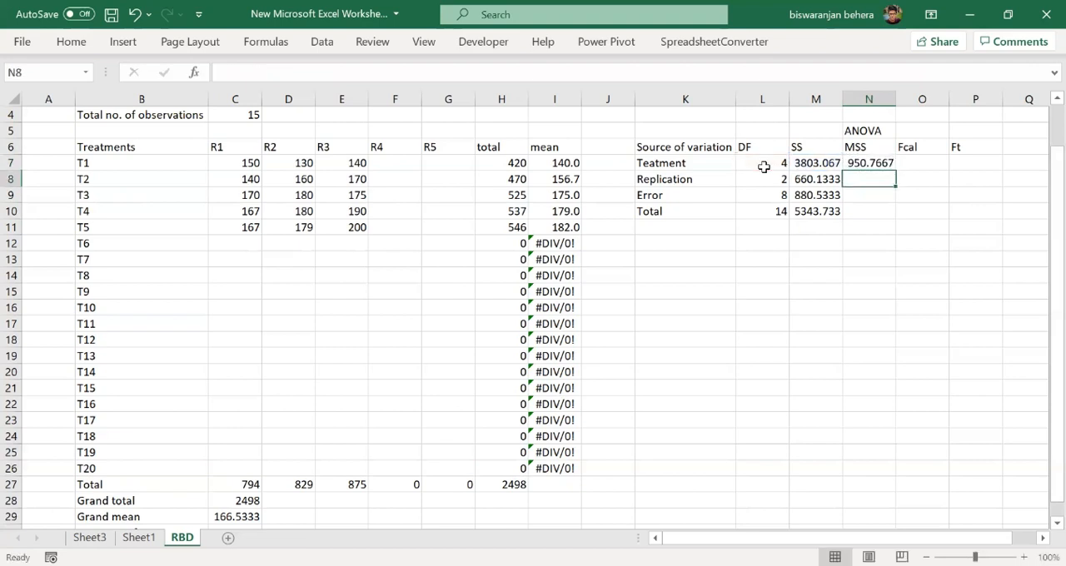
- Enter =M8/L8 in N8 to calculate the replication mean sum of squares
{"action": "double_click", "coordinate": [853, 182]}
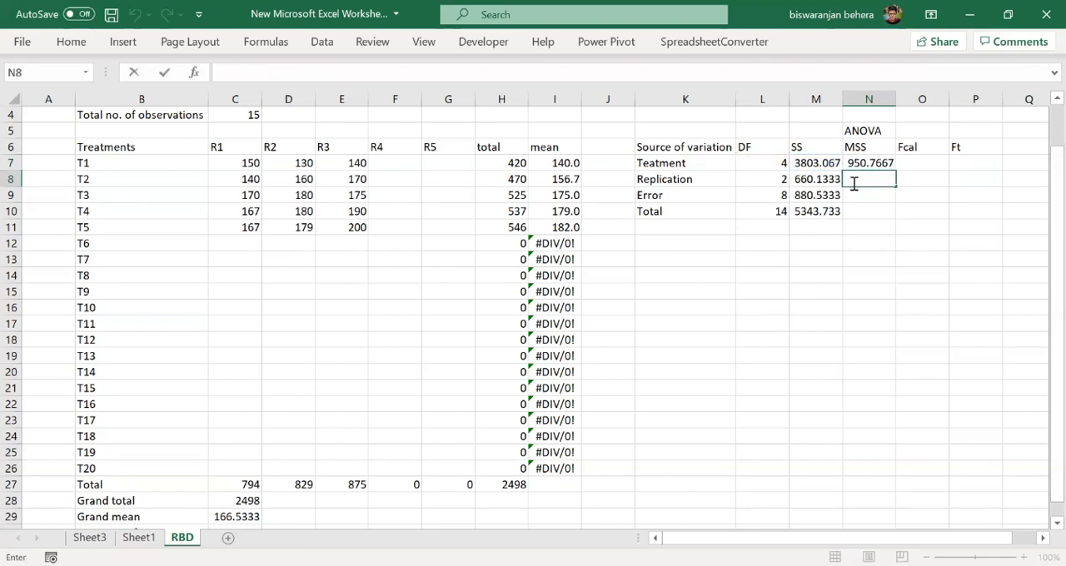
{"action": "type", "text": "="}
{"action": "left_click", "coordinate": [817, 179]}
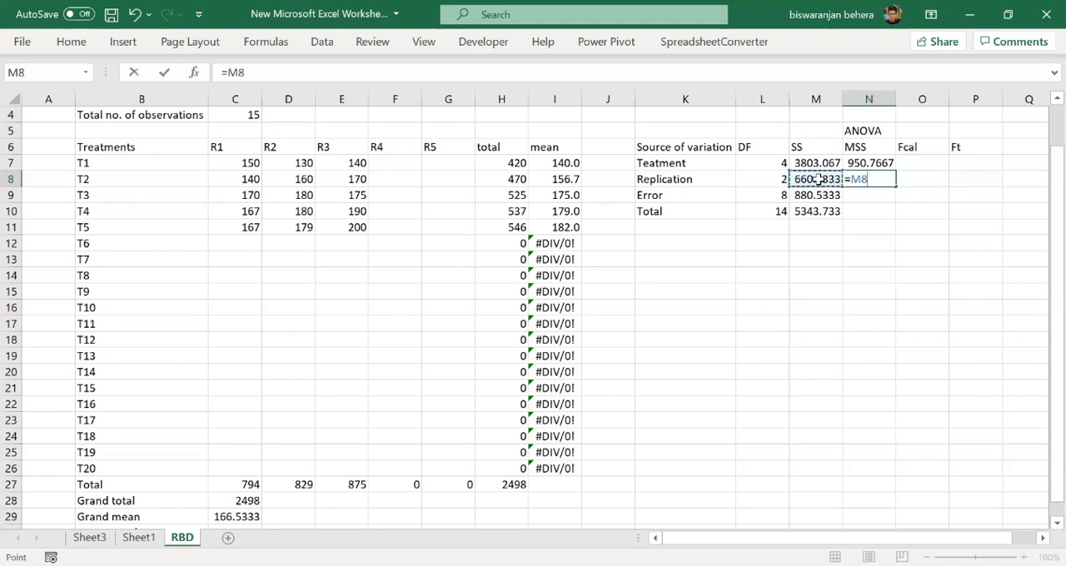
{"action": "type", "text": "/"}
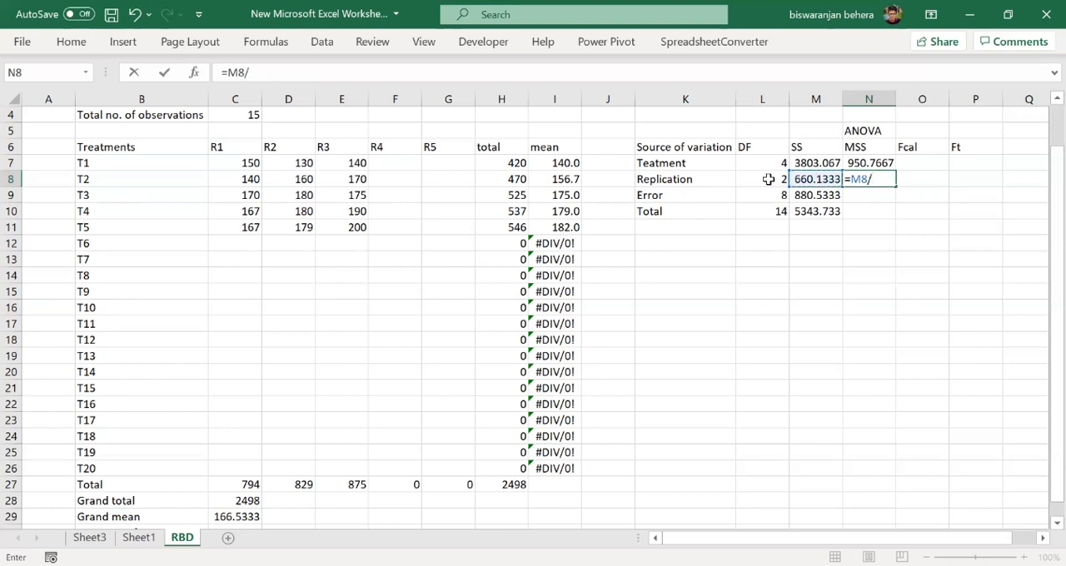
{"action": "left_click", "coordinate": [763, 180]}
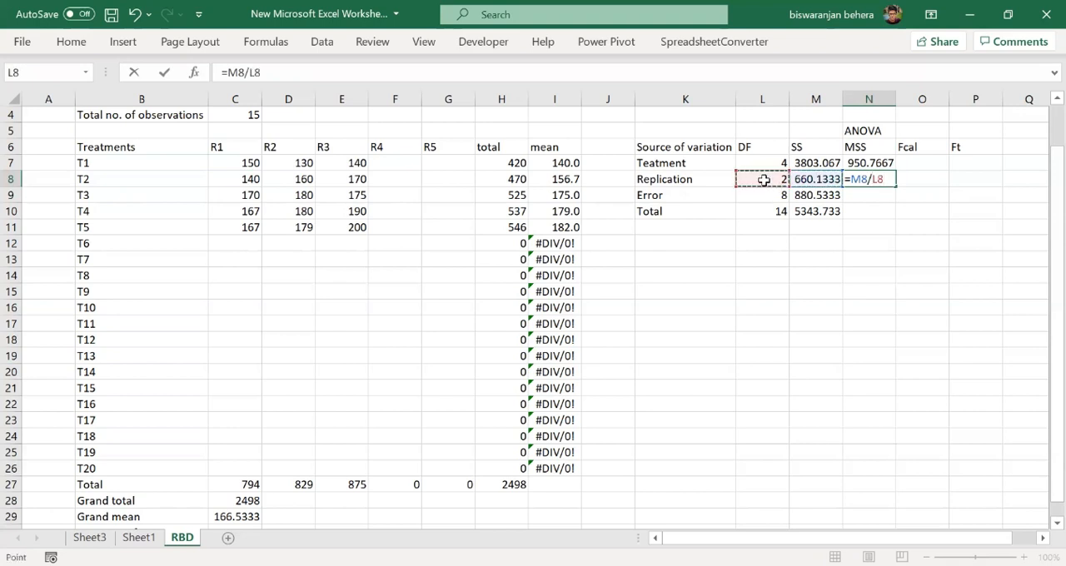
{"action": "key", "text": "Return"}
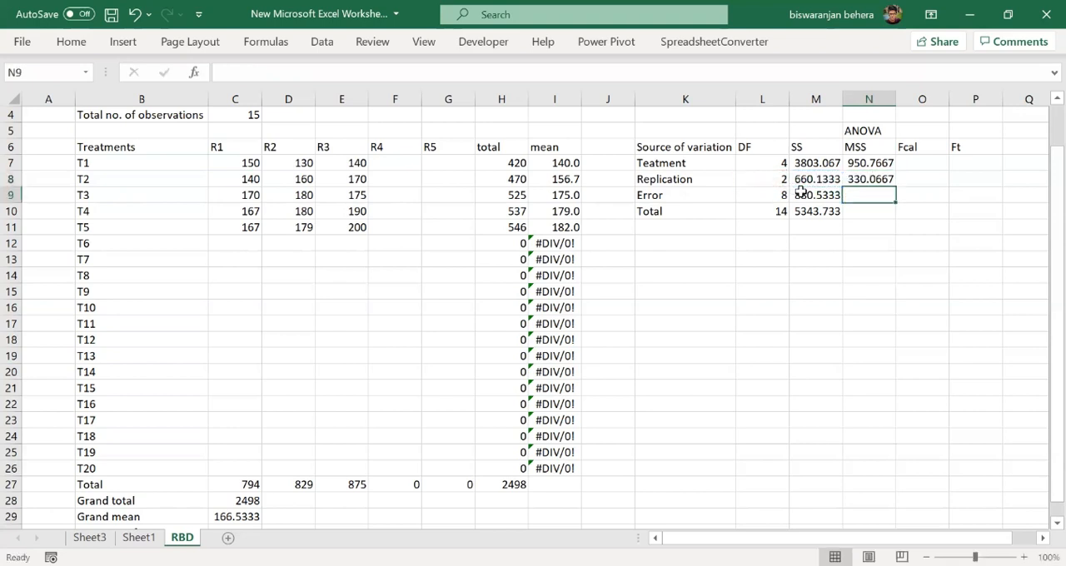
- Enter =M9/L9 in N9 to calculate the error mean sum of squares
{"action": "double_click", "coordinate": [881, 197]}
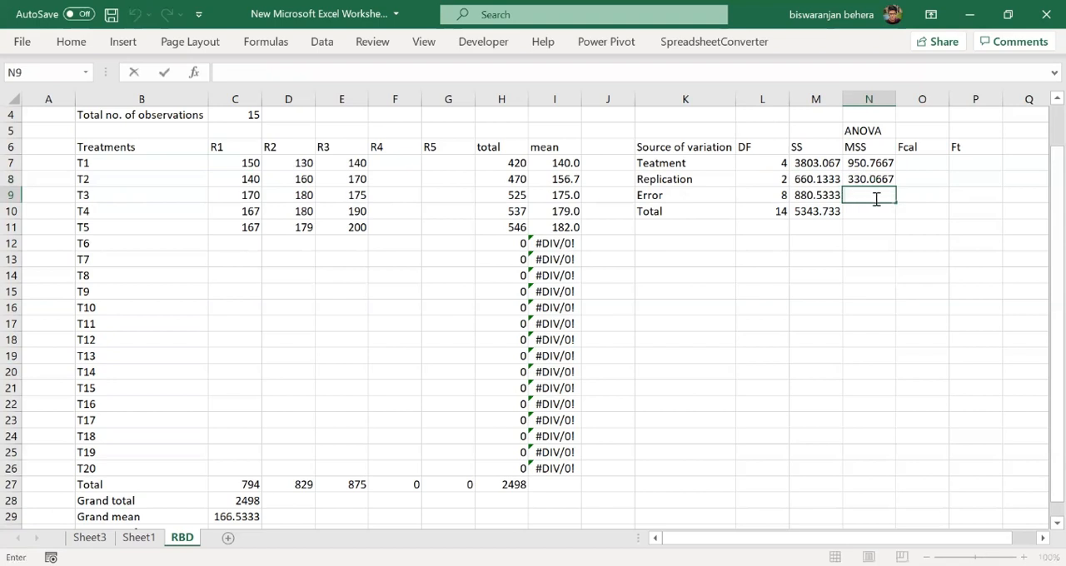
{"action": "type", "text": "="}
{"action": "left_click", "coordinate": [821, 194]}
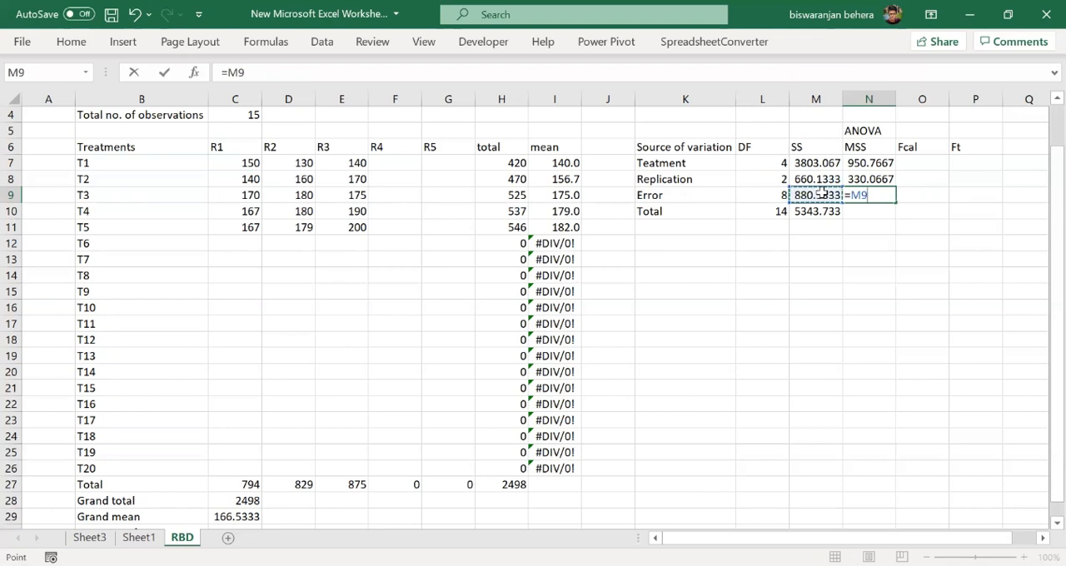
{"action": "type", "text": "/"}
{"action": "left_click", "coordinate": [784, 195]}
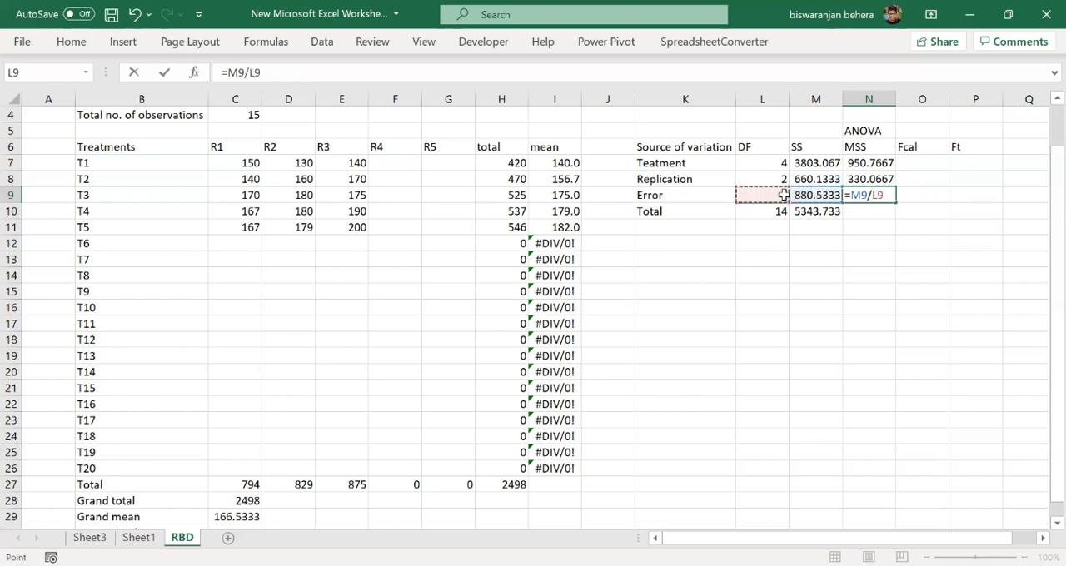
{"action": "key", "text": "Return"}
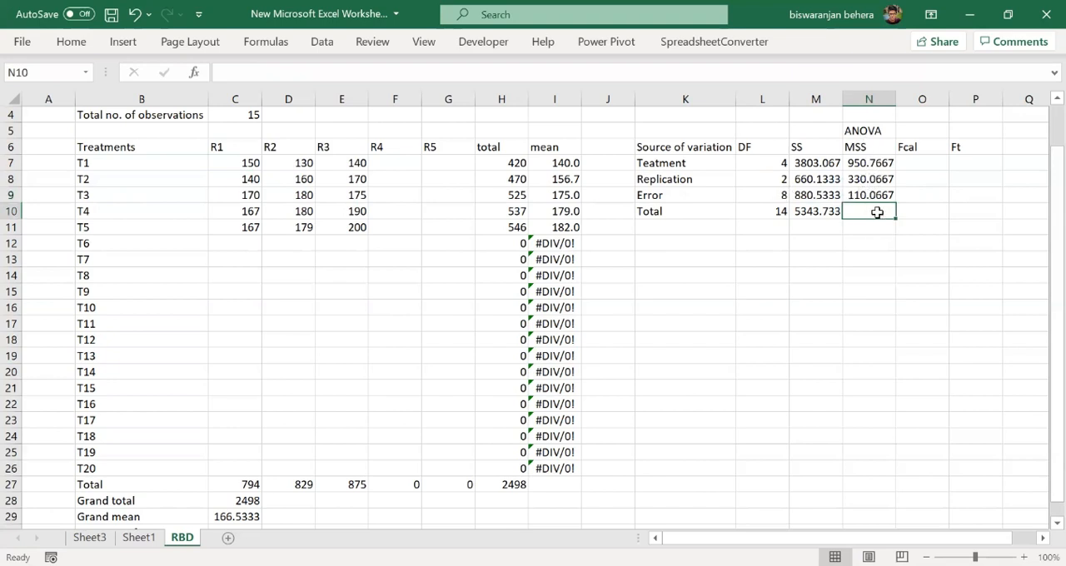
- Enter =N7/N9 in O7 to calculate the treatment's F value in the Fcal column
{"action": "left_click", "coordinate": [916, 164]}
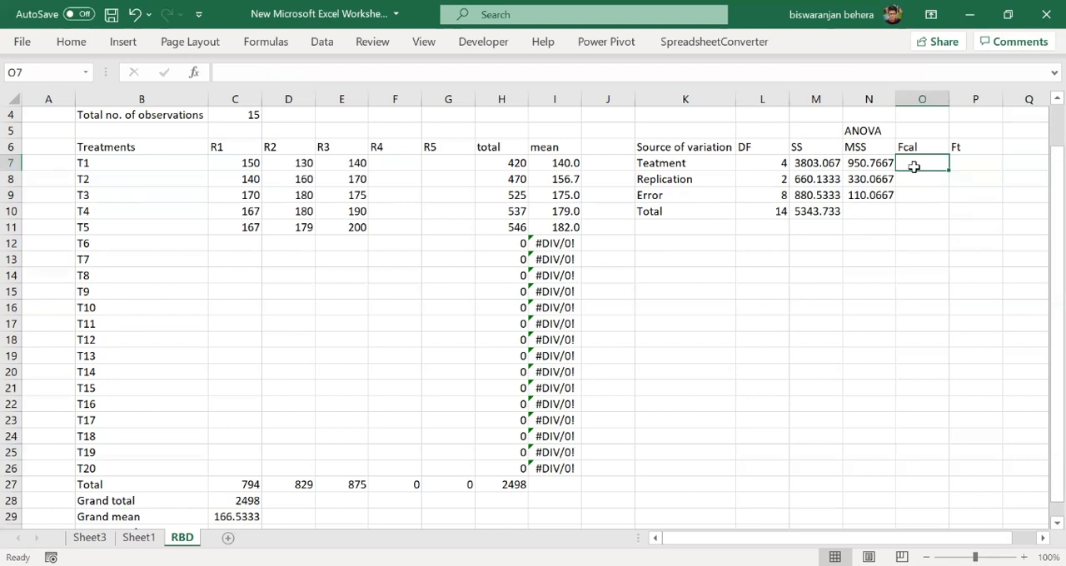
{"action": "type", "text": "="}
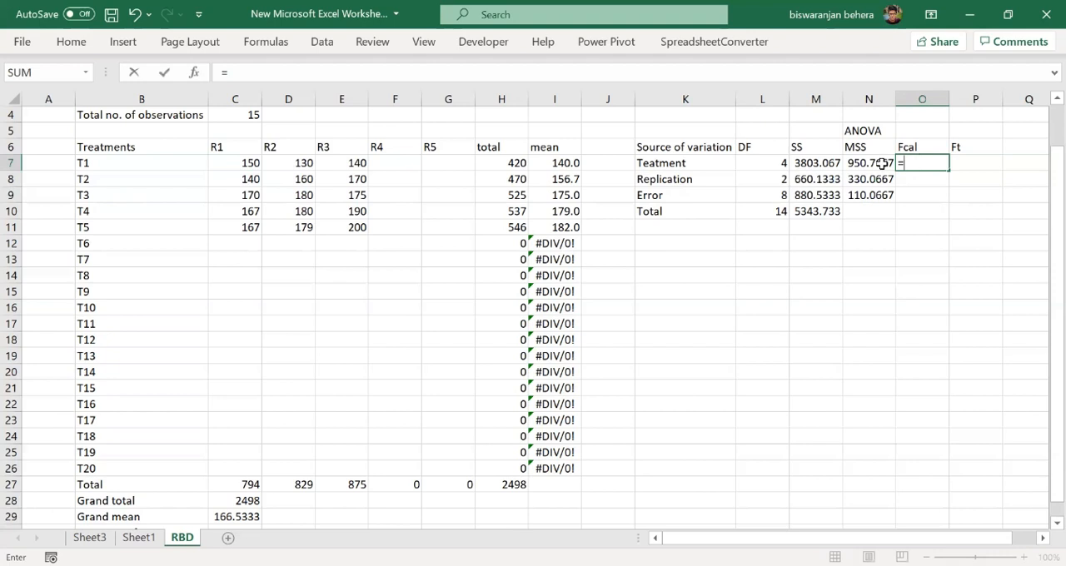
{"action": "left_click", "coordinate": [882, 164]}
{"action": "type", "text": "/"}
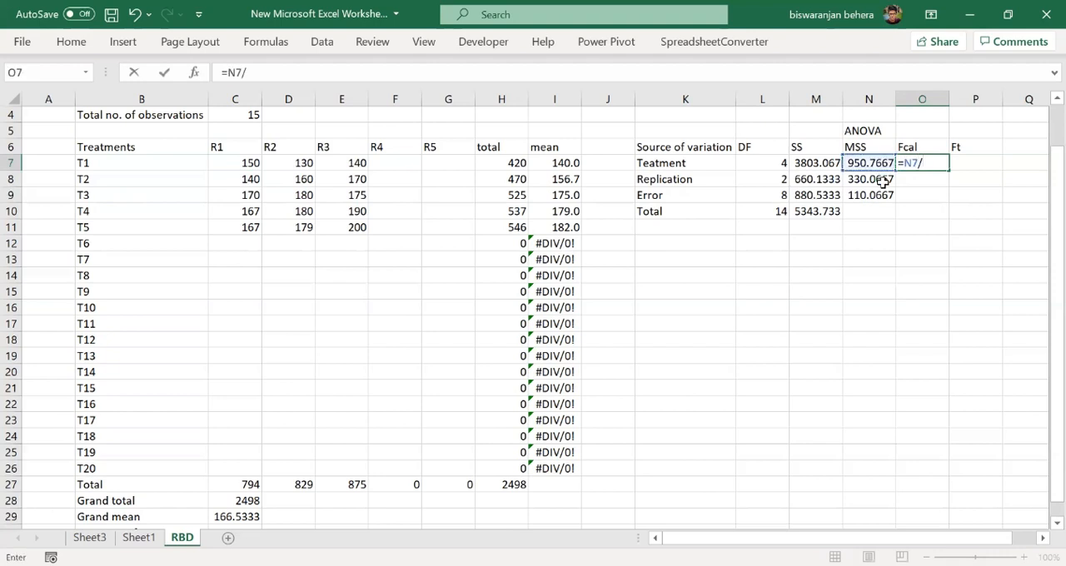
{"action": "left_click", "coordinate": [880, 197]}
{"action": "key", "text": "Return"}
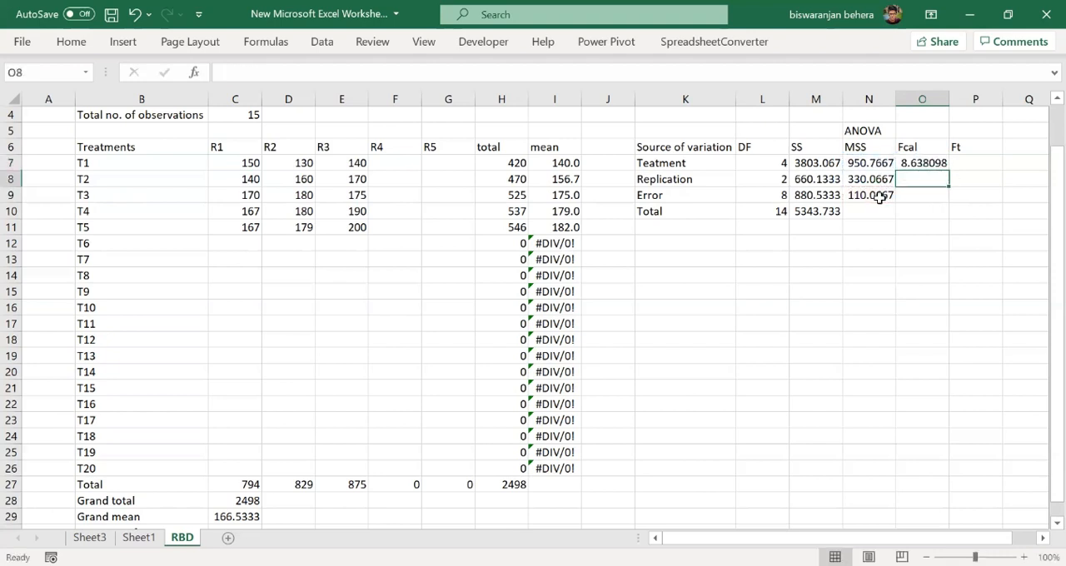
- Enter =N8/N9 in O8 to calculate the replication's F value in the Fcal column
{"action": "double_click", "coordinate": [915, 179]}
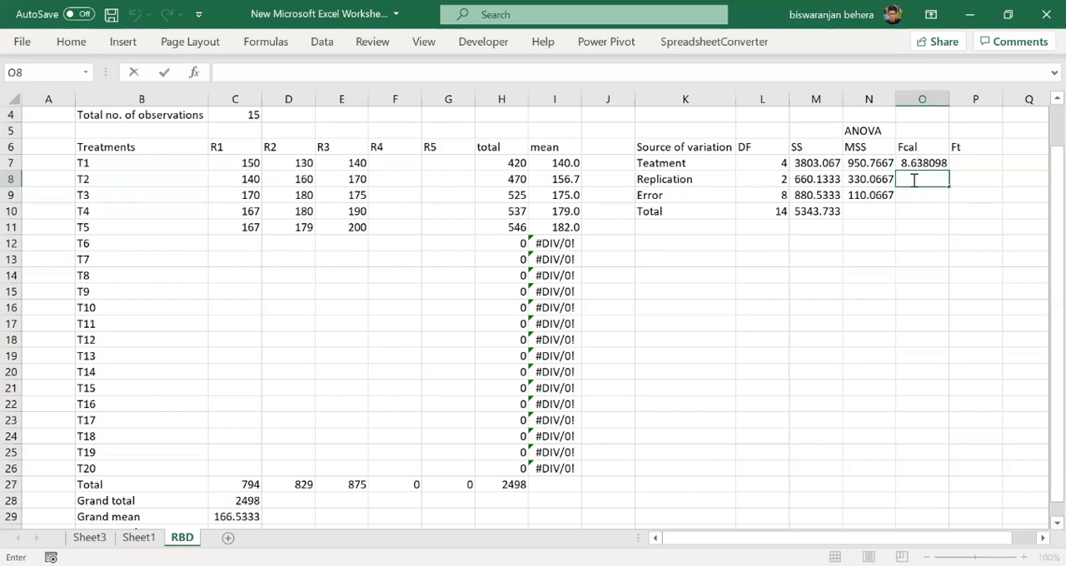
{"action": "type", "text": "="}
{"action": "left_click", "coordinate": [882, 182]}
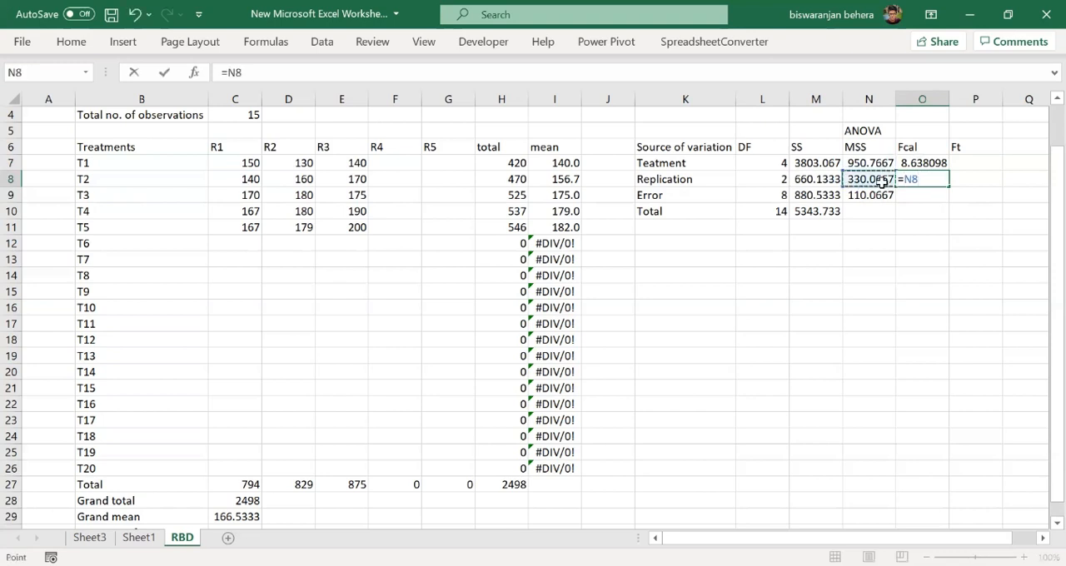
{"action": "type", "text": "/"}
{"action": "left_click", "coordinate": [875, 193]}
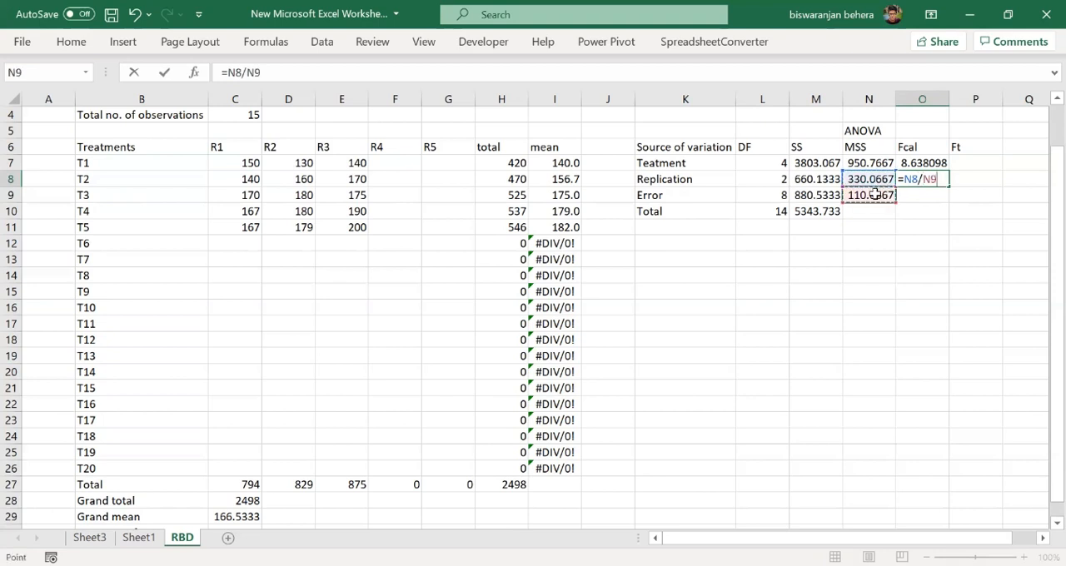
{"action": "key", "text": "Return"}
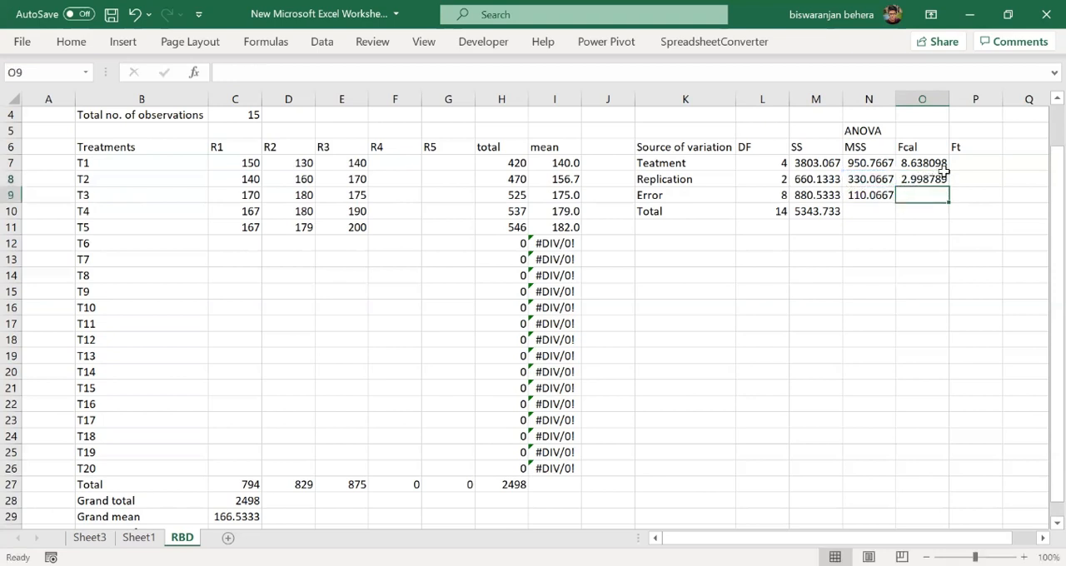
- Start the treatment's Ft formula in P7 with the FINV function, using 0.05 as the probability
{"action": "left_click", "coordinate": [983, 161]}
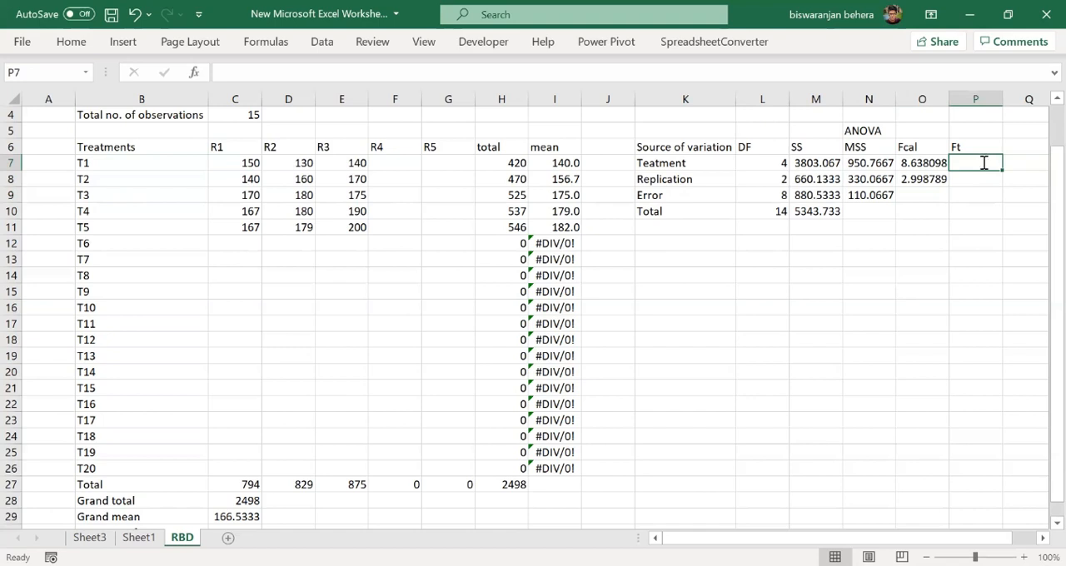
{"action": "type", "text": "=FINV"}
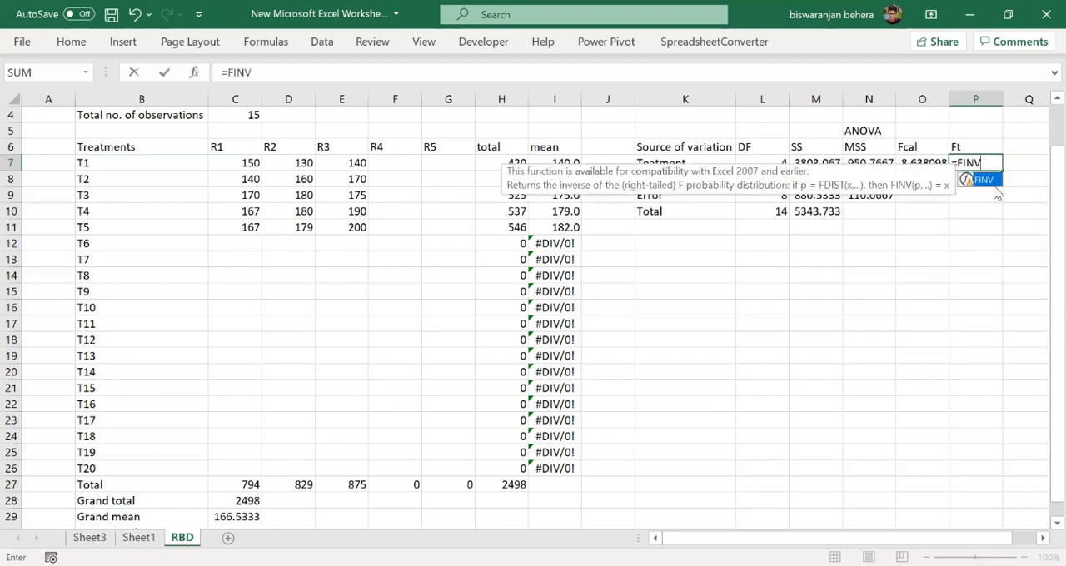
{"action": "double_click", "coordinate": [993, 182]}
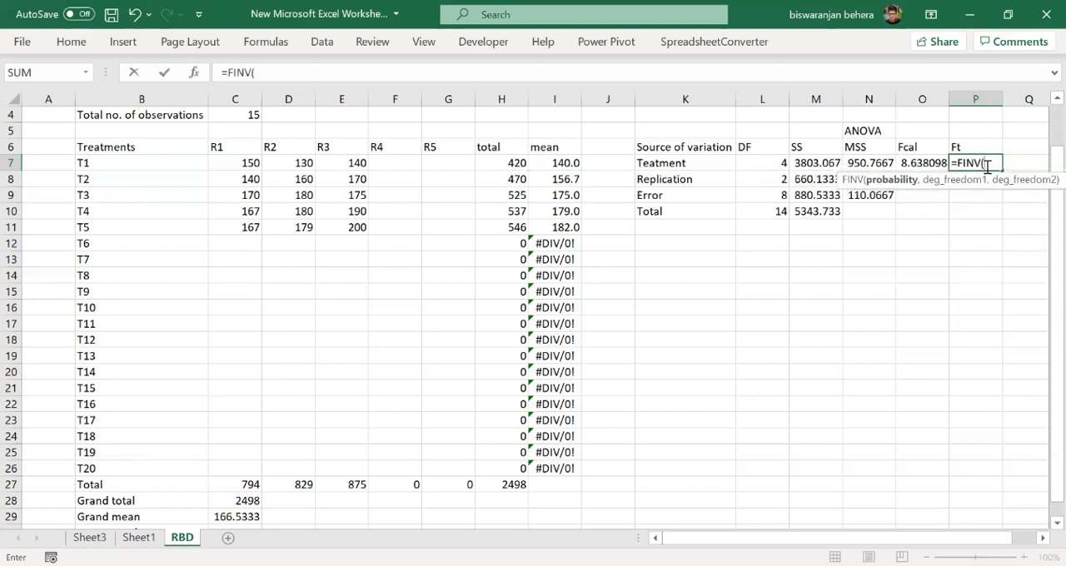
{"action": "type", "text": "0.05"}
{"action": "type", "text": ","}
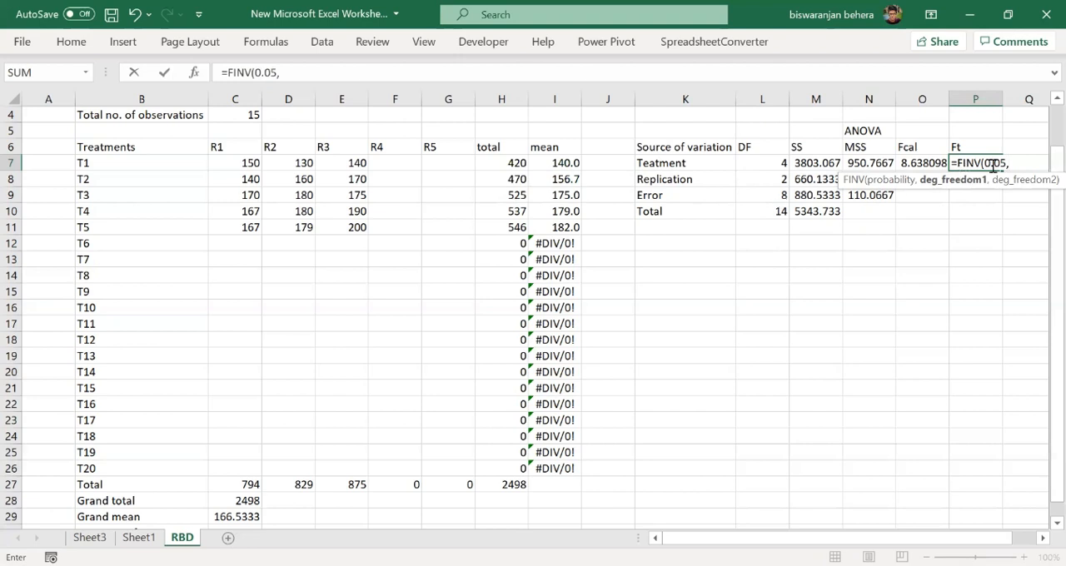
- Complete the treatment's Ft formula in P7 as =FINV(0.05,L7,L9), using the treatment and error degrees of freedom
{"action": "left_click", "coordinate": [777, 165]}
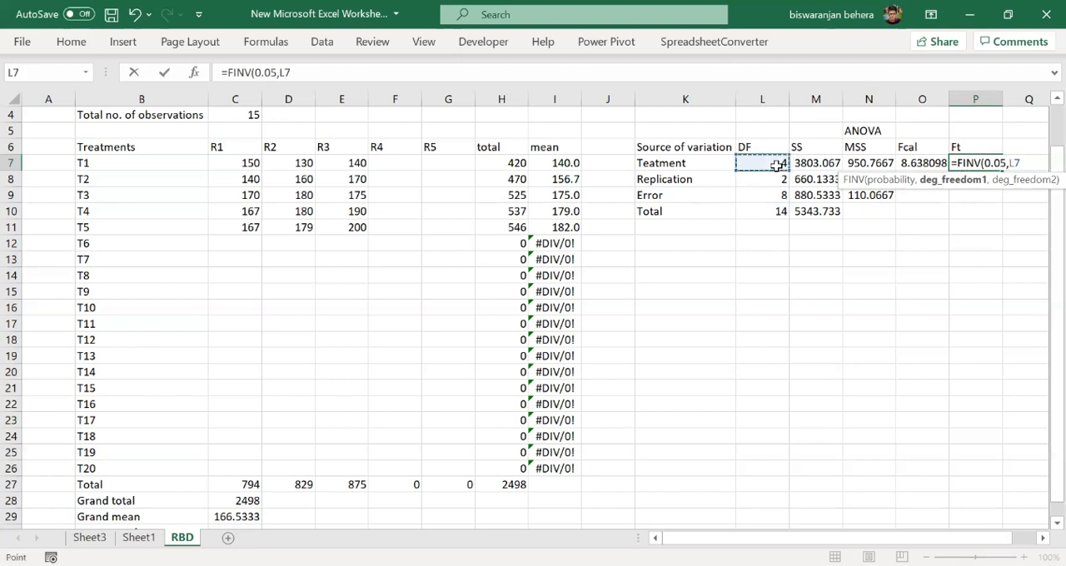
{"action": "type", "text": ","}
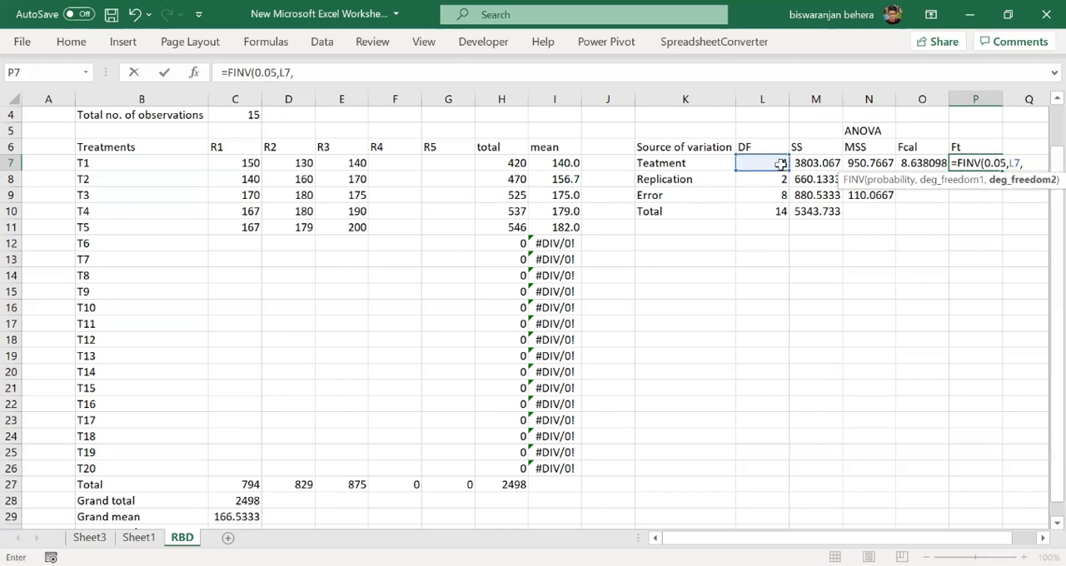
{"action": "left_click", "coordinate": [775, 192]}
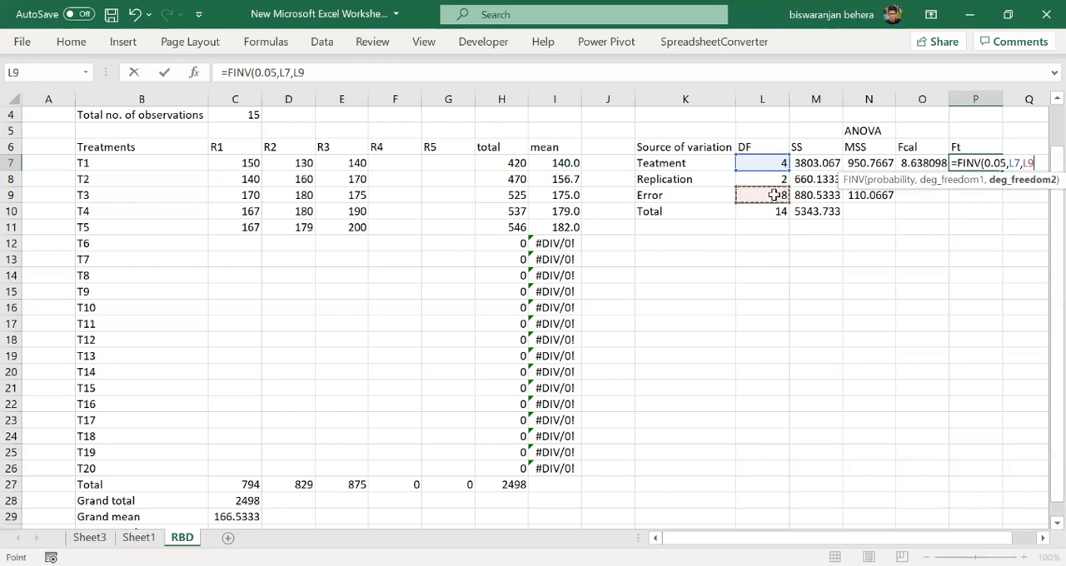
{"action": "type", "text": ")"}
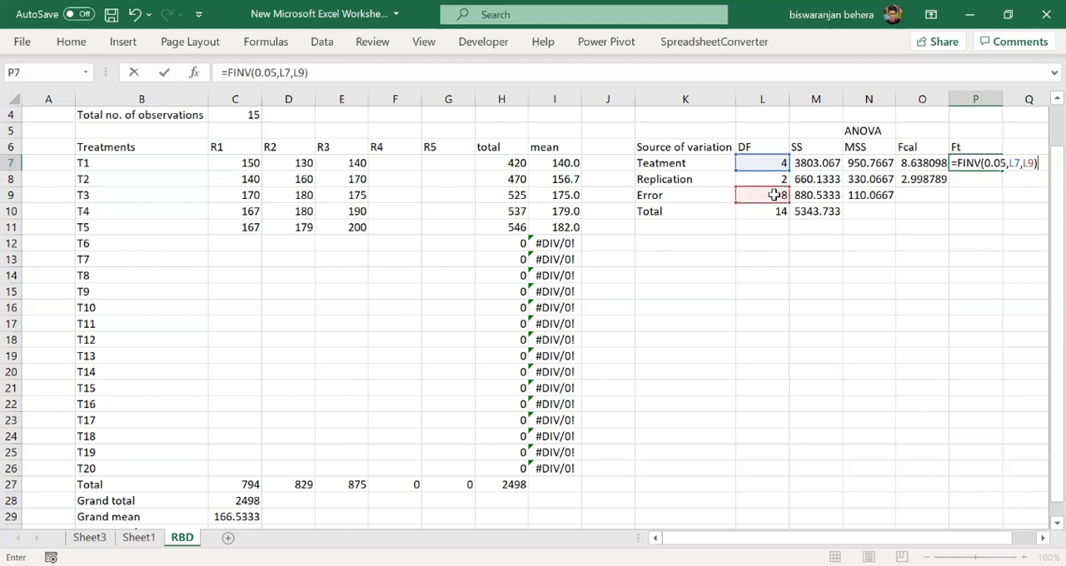
{"action": "key", "text": "Return"}
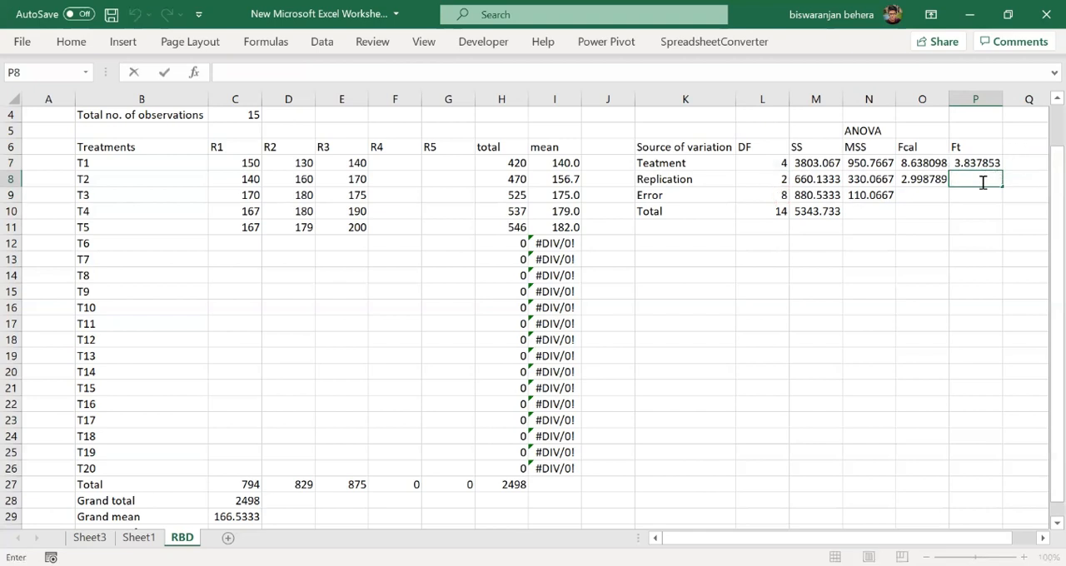
- Enter =FINV(0.05,L8,L9) in P8 to calculate the replication's table F value in the Ft column
{"action": "type", "text": "=FINV"}
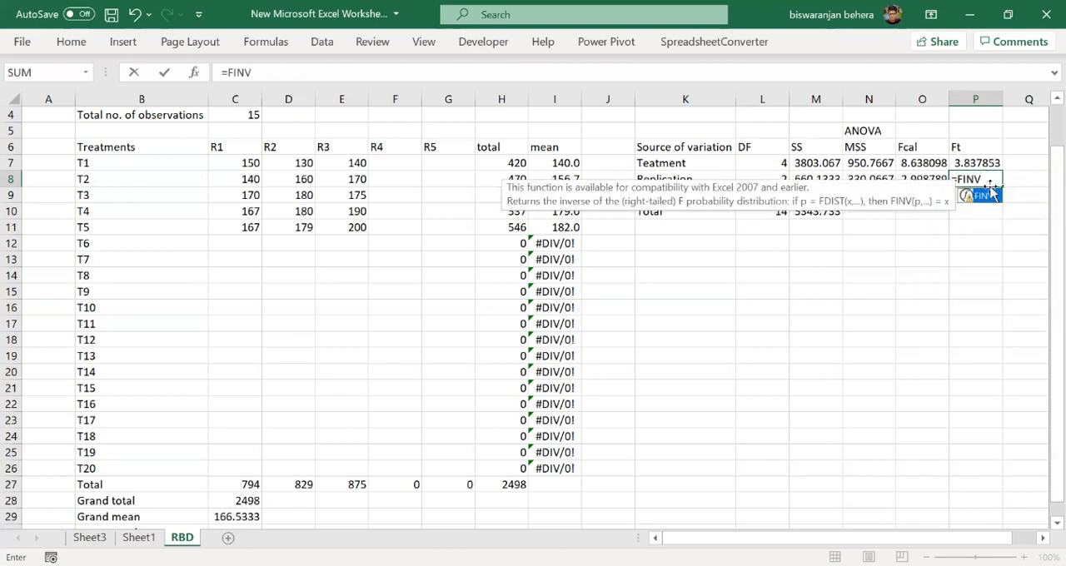
{"action": "double_click", "coordinate": [973, 193]}
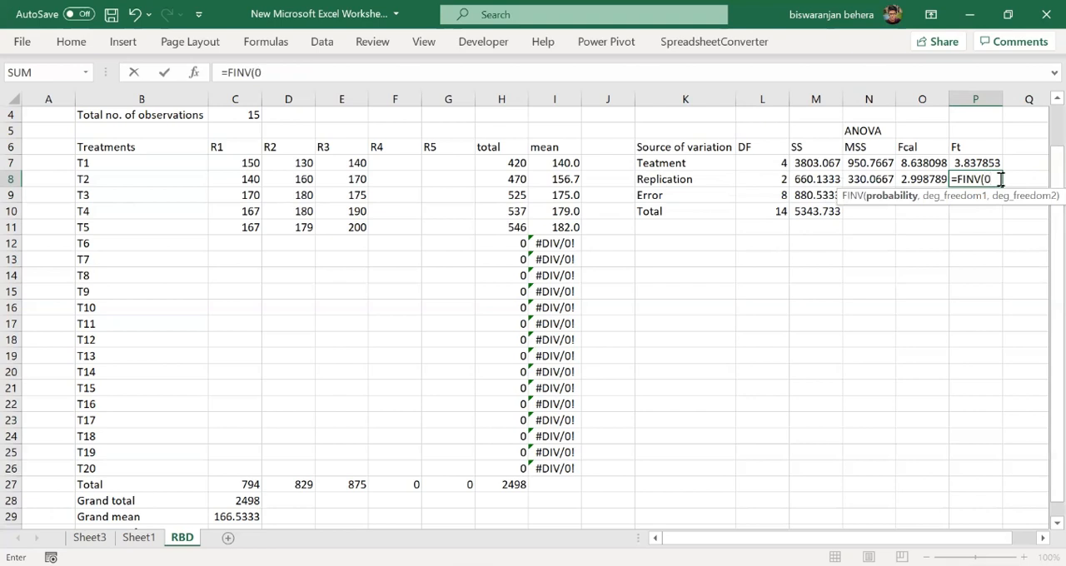
{"action": "type", "text": ","}
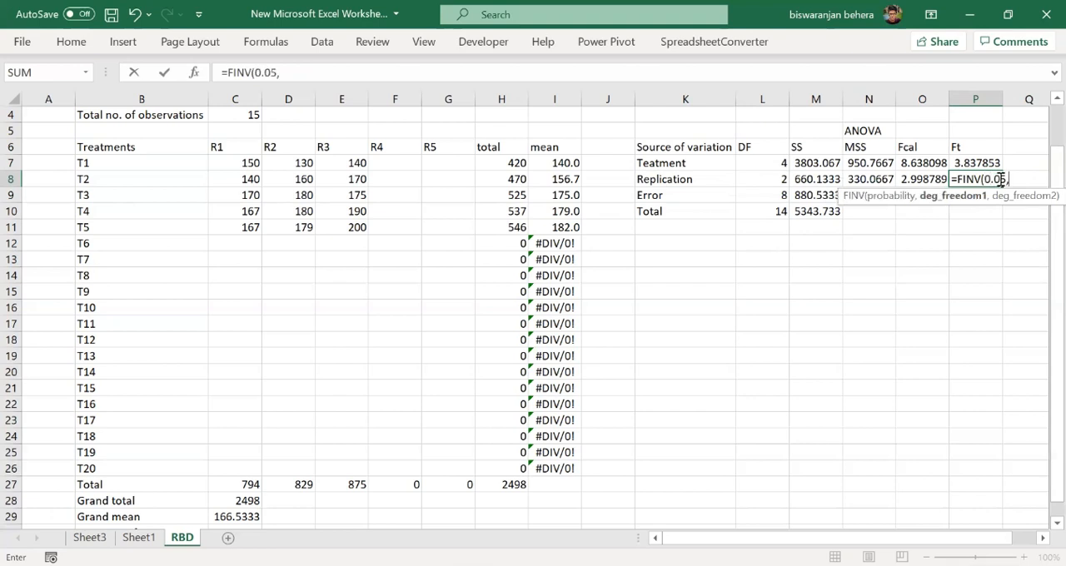
{"action": "left_click", "coordinate": [777, 179]}
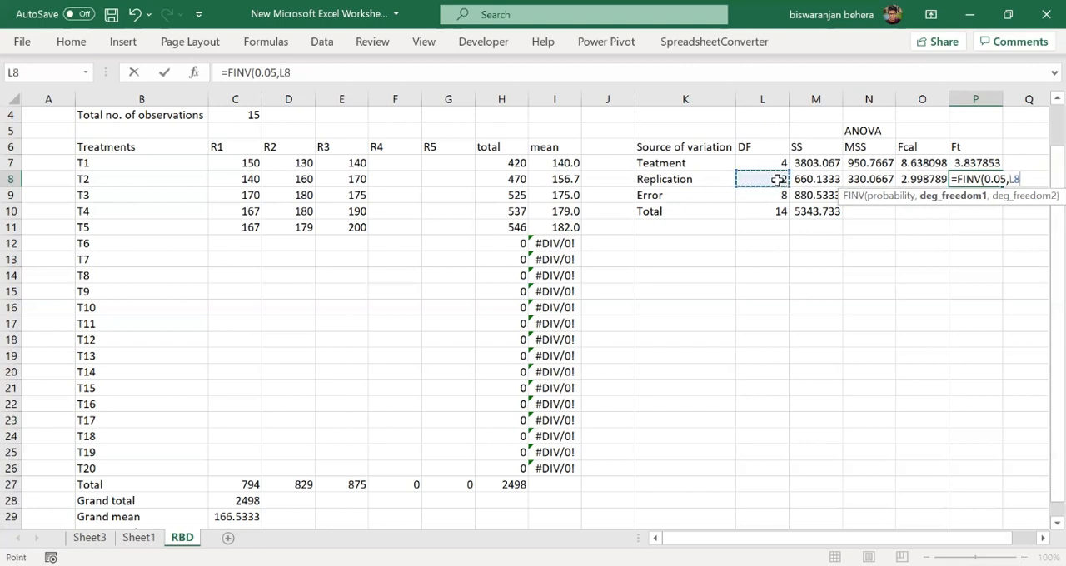
{"action": "type", "text": ","}
{"action": "left_click", "coordinate": [780, 201]}
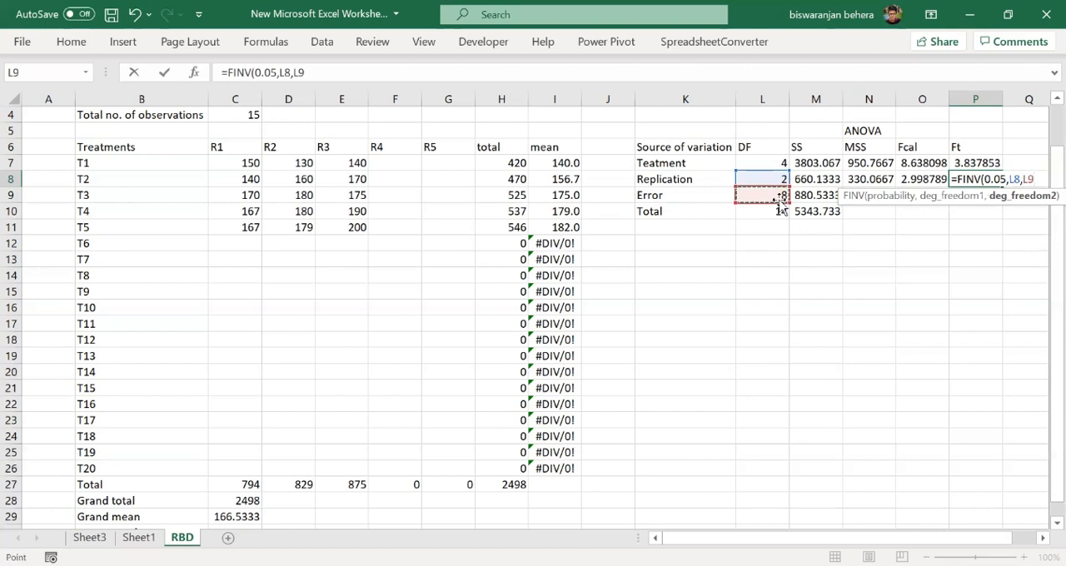
{"action": "type", "text": ")"}
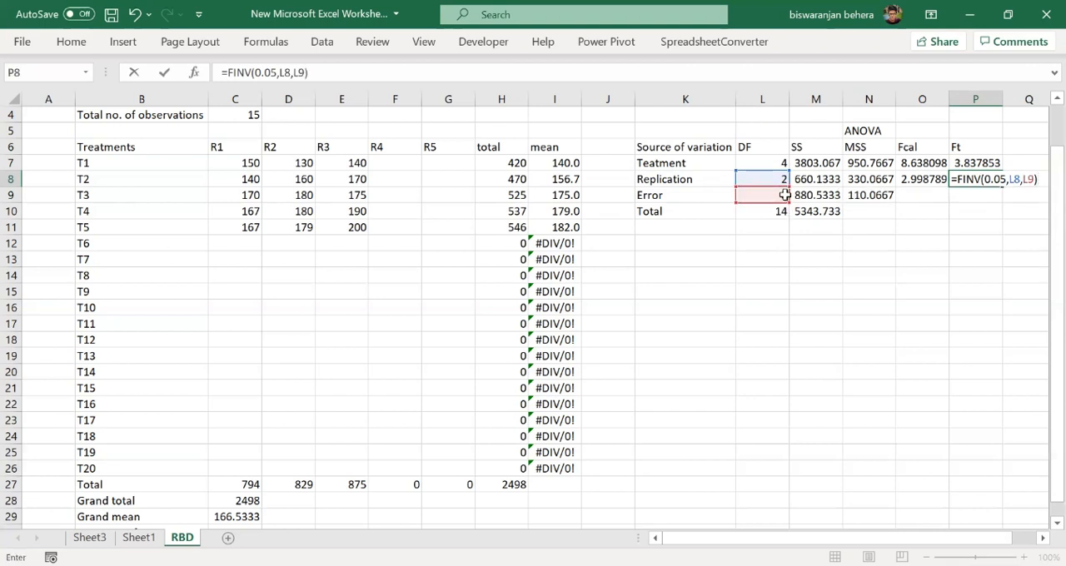
{"action": "key", "text": "Return"}
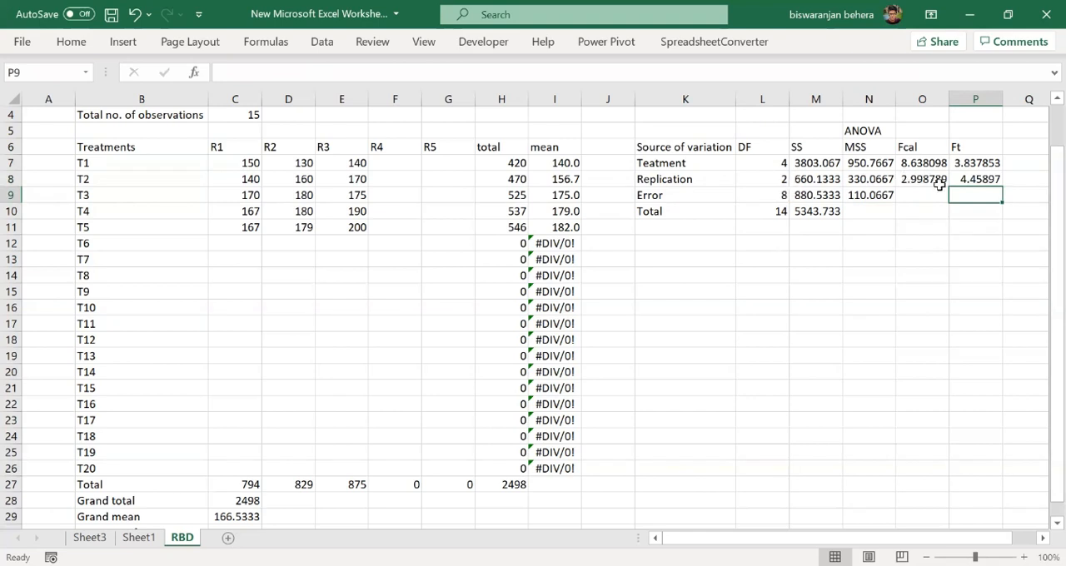
- Enter =IF(O7>P7,"S","NS") in Q7 to flag whether the treatment effect is significant
{"action": "left_click", "coordinate": [1017, 164]}
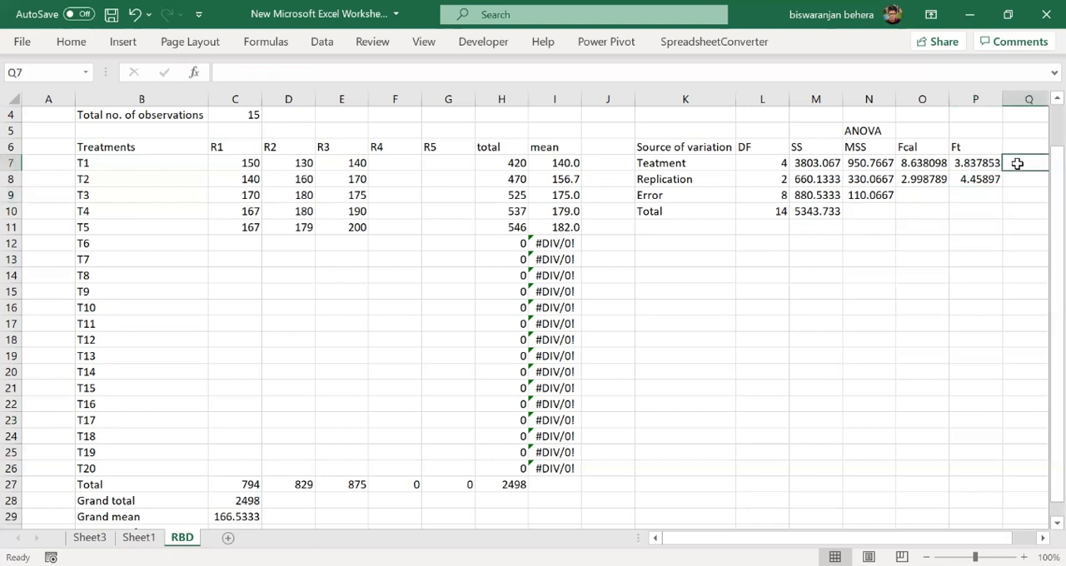
{"action": "double_click", "coordinate": [1017, 164]}
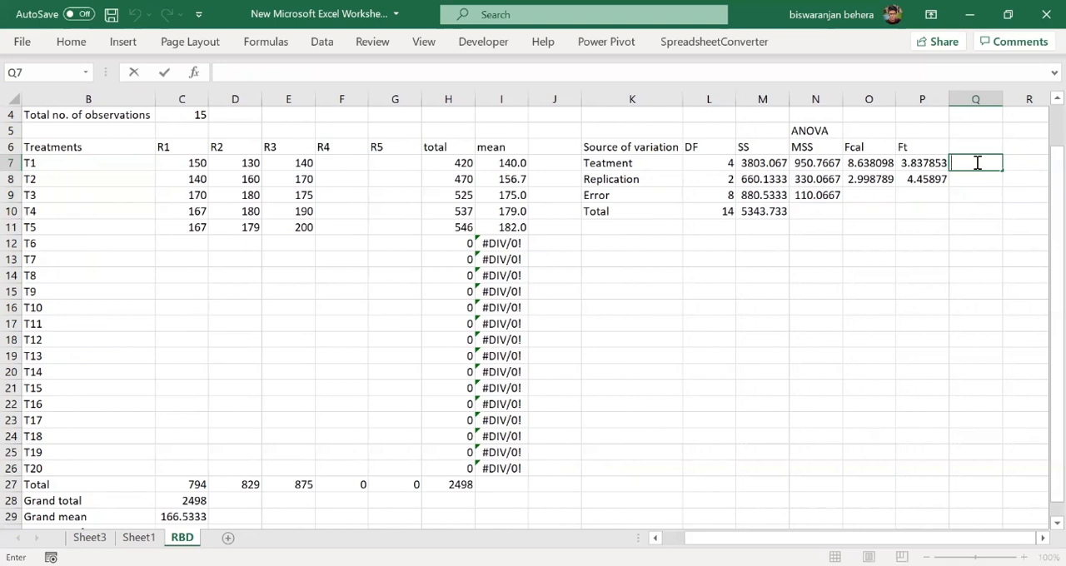
{"action": "type", "text": "=IF"}
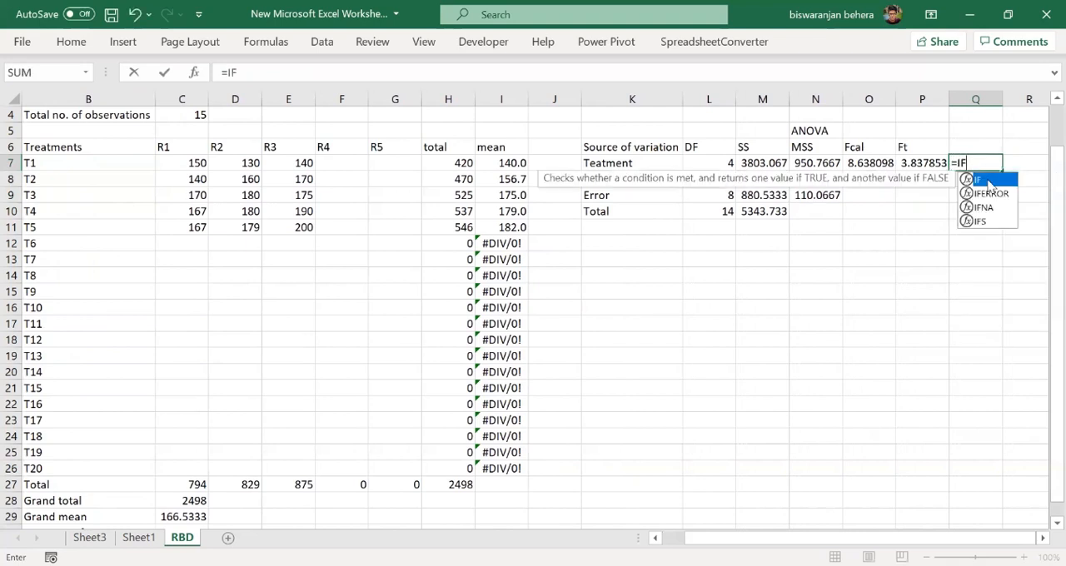
{"action": "double_click", "coordinate": [988, 181]}
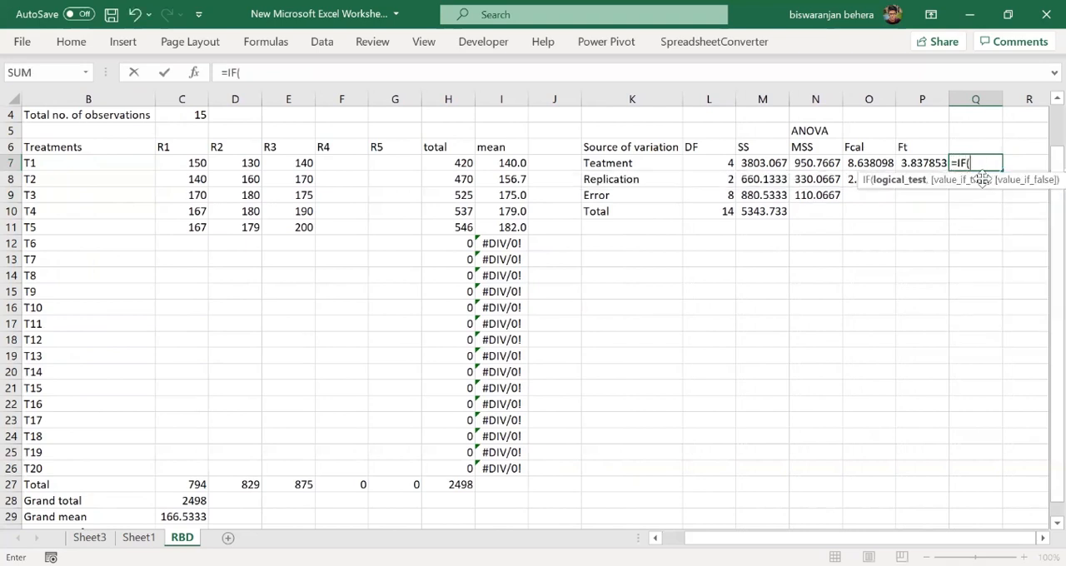
{"action": "left_click", "coordinate": [885, 164]}
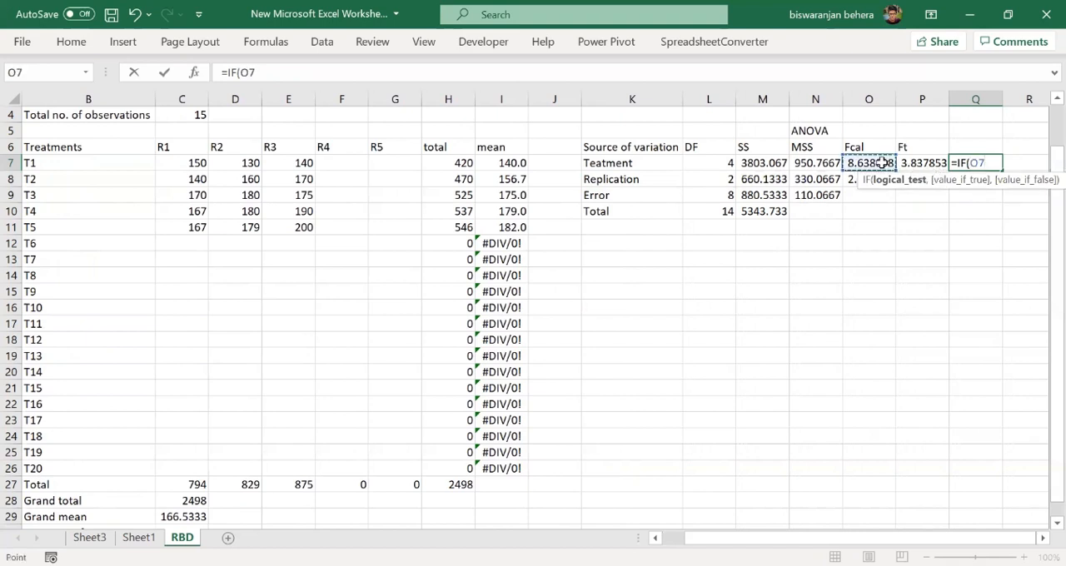
{"action": "type", "text": ">"}
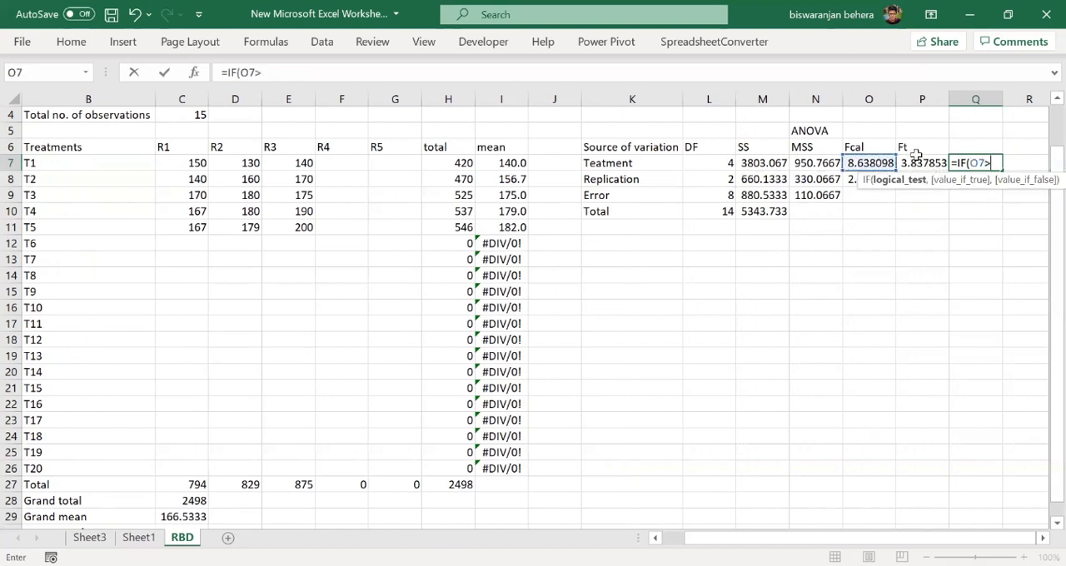
{"action": "left_click", "coordinate": [917, 163]}
{"action": "type", "text": ","}
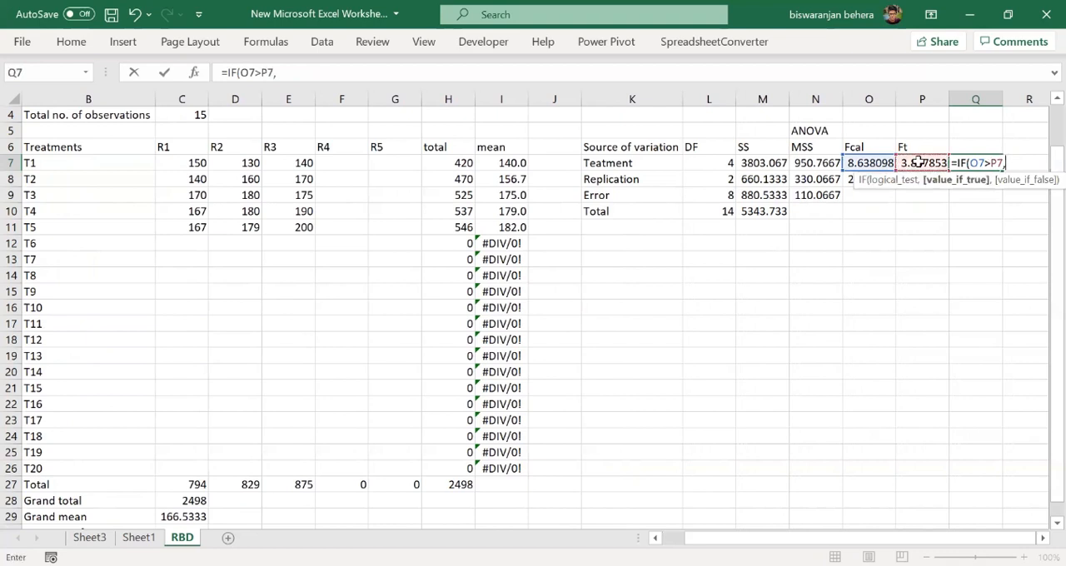
{"action": "type", "text": "\"S\","}
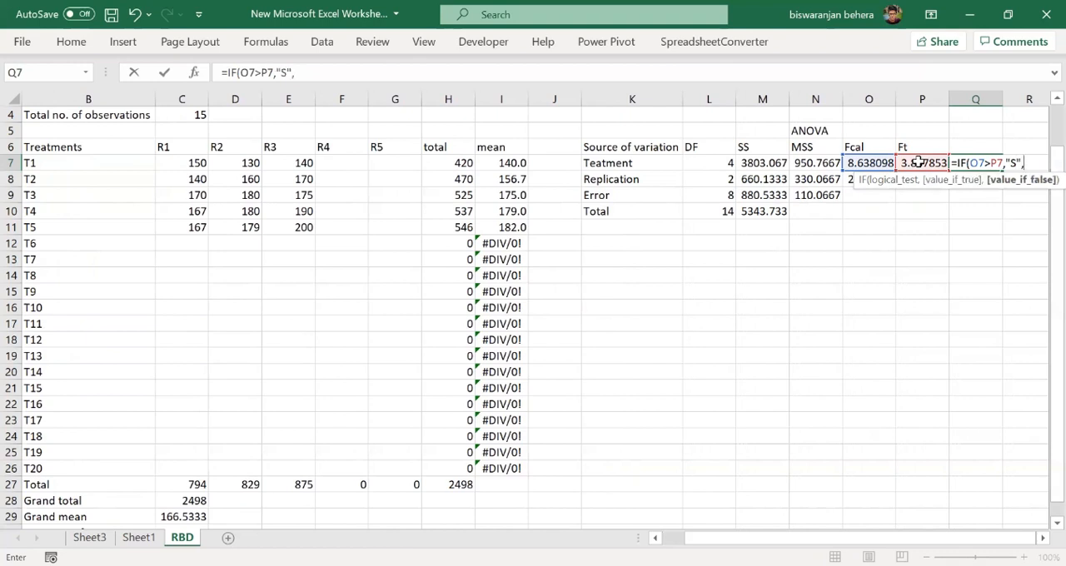
{"action": "type", "text": "\"NS\")"}
{"action": "key", "text": "Return"}
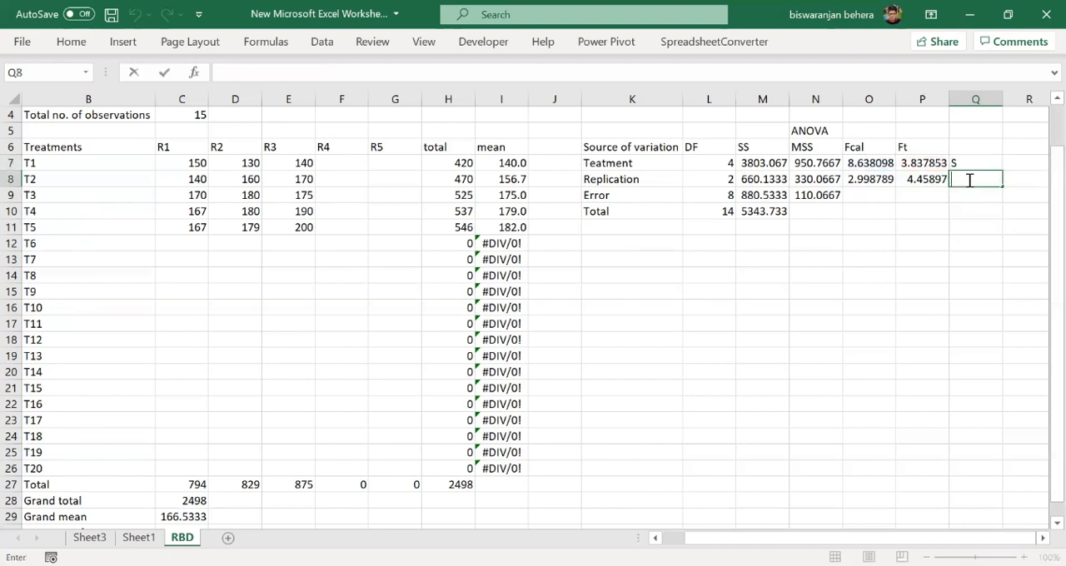
- Enter =IF(O8>P8,"S","NS") in Q8 to flag whether the replication effect is significant
{"action": "type", "text": "=IF"}
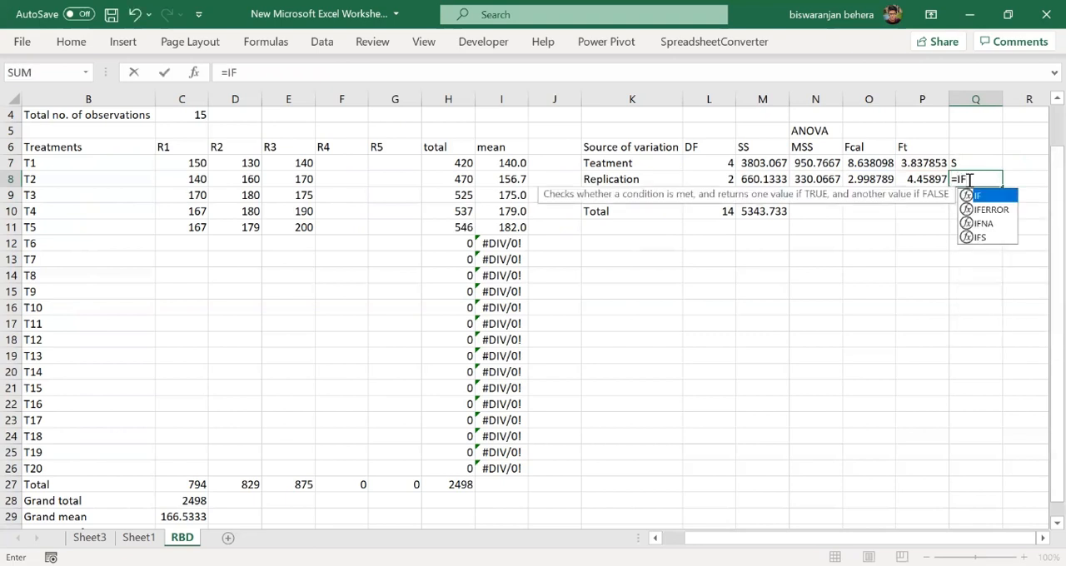
{"action": "left_click", "coordinate": [880, 178]}
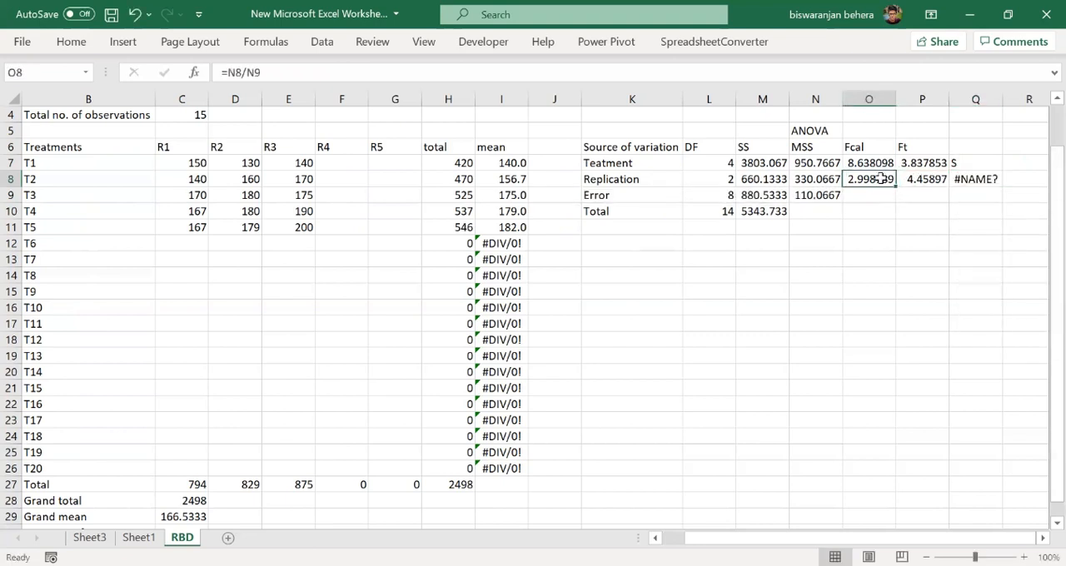
{"action": "left_click", "coordinate": [979, 179]}
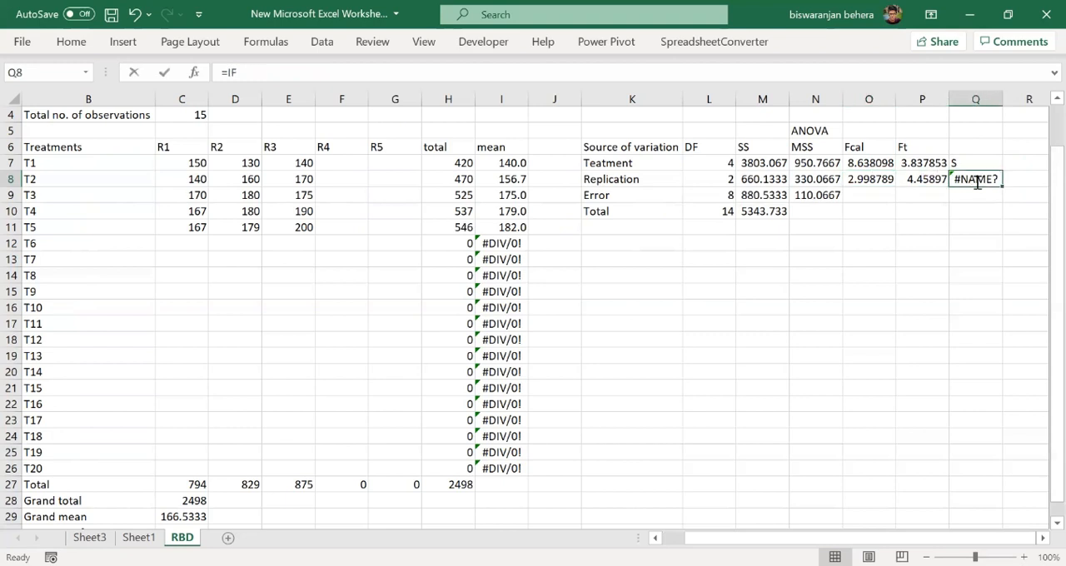
{"action": "double_click", "coordinate": [978, 180]}
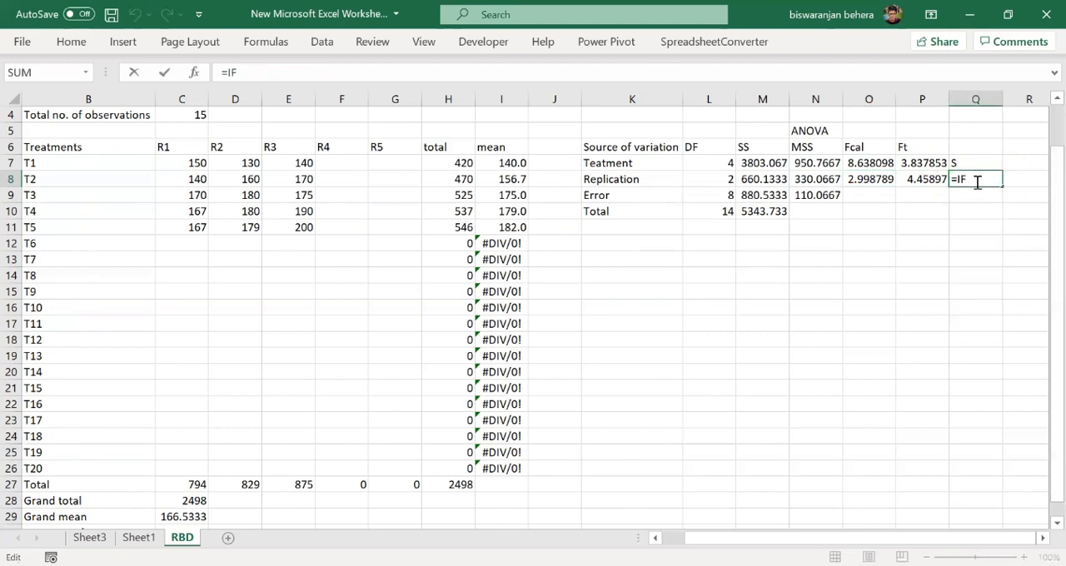
{"action": "type", "text": "("}
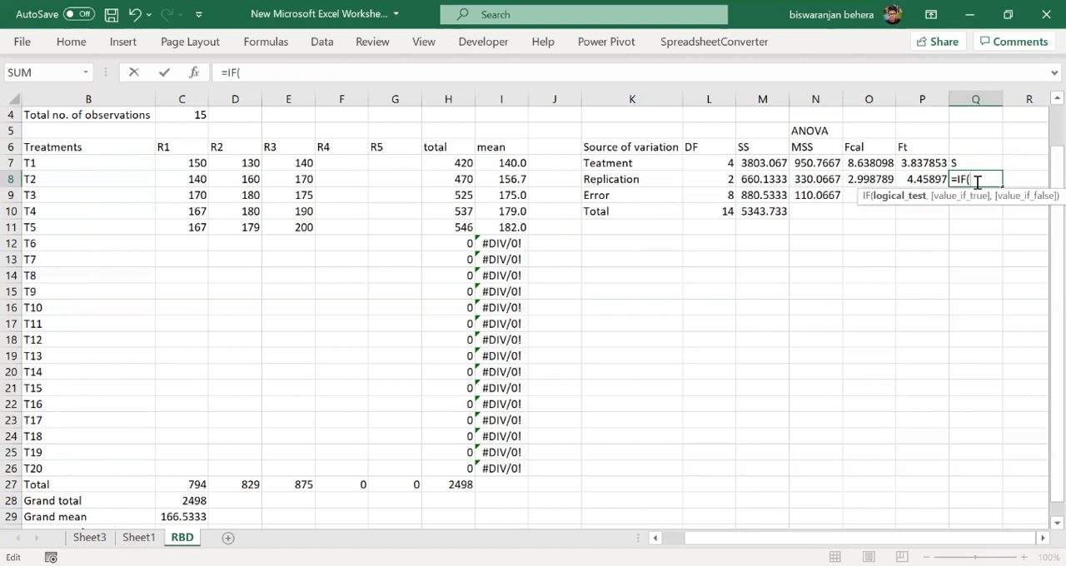
{"action": "left_click", "coordinate": [883, 177]}
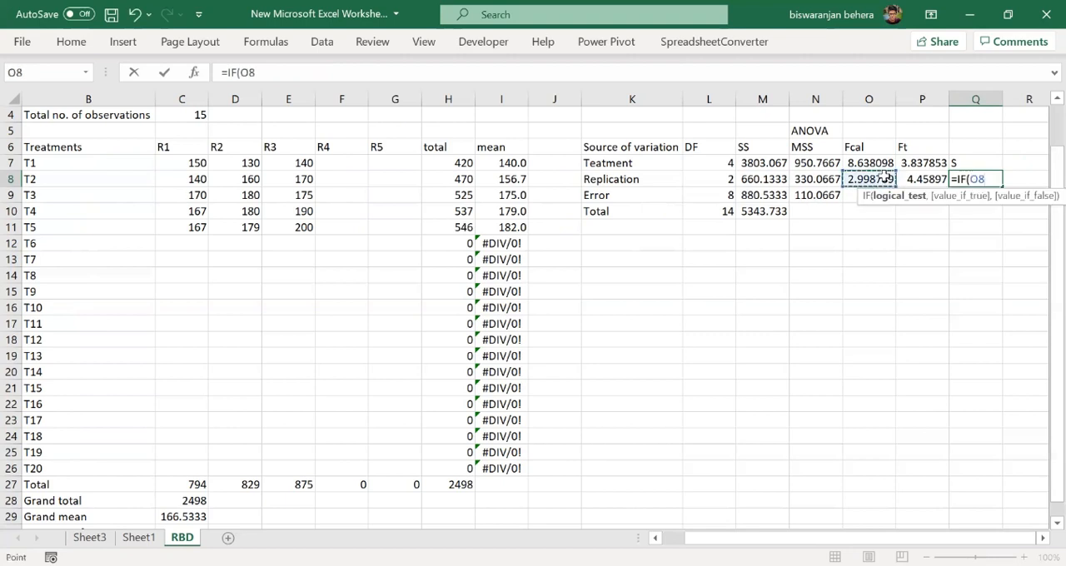
{"action": "type", "text": ">"}
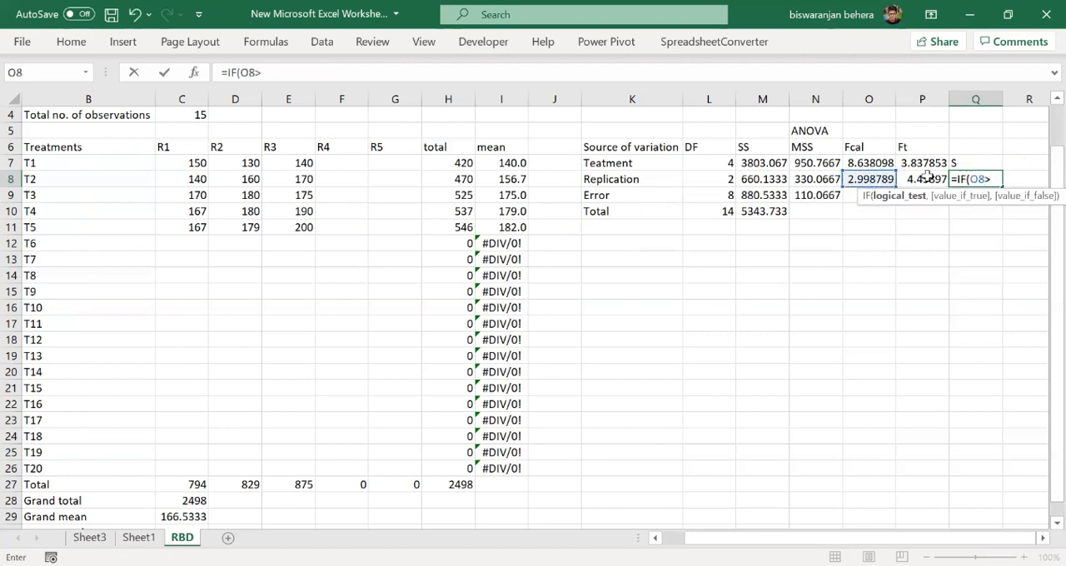
{"action": "left_click", "coordinate": [926, 178]}
{"action": "type", "text": ","}
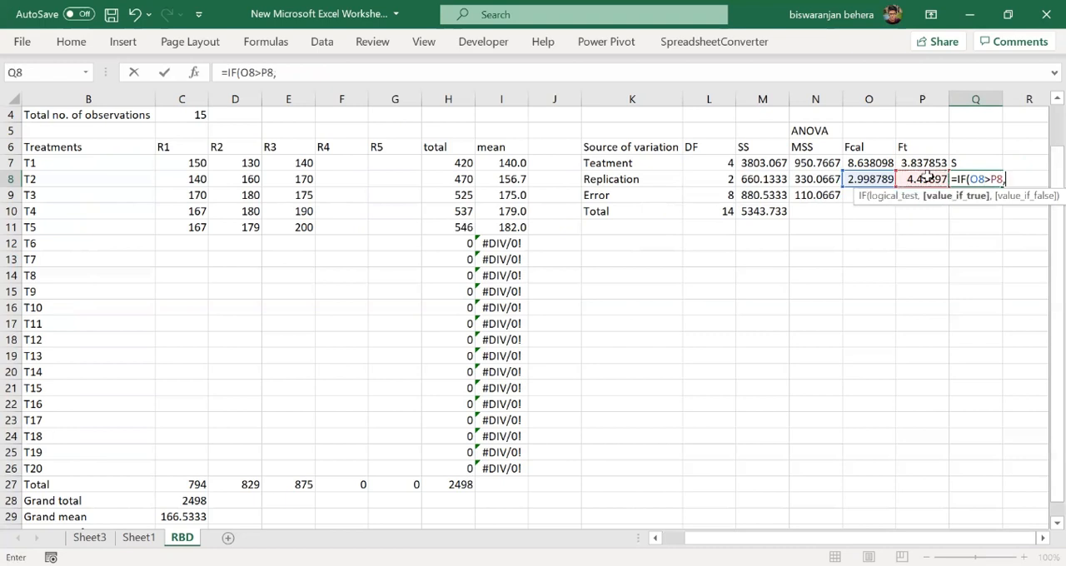
{"action": "type", "text": "\"S\","}
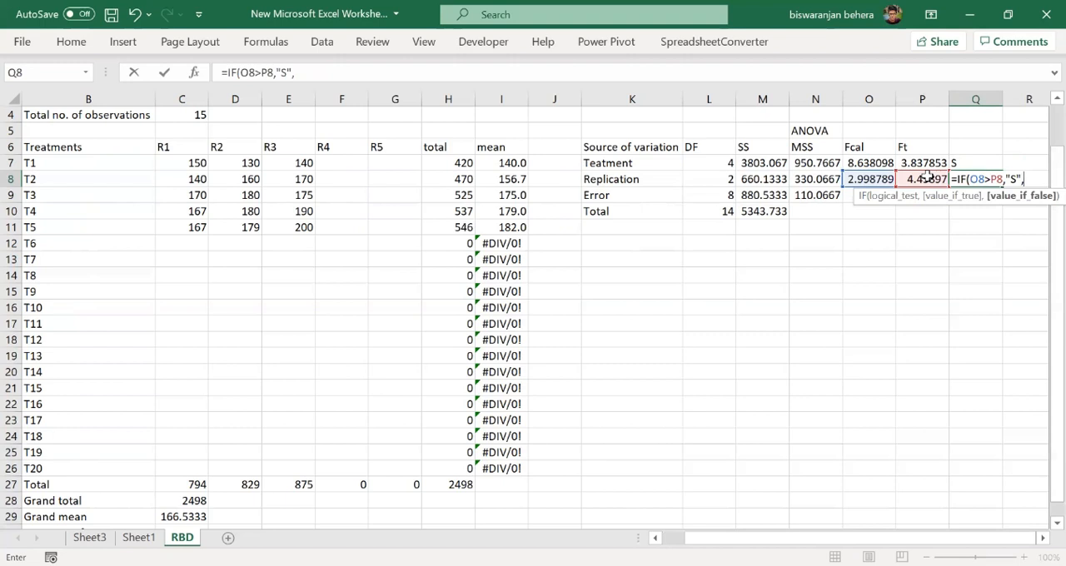
{"action": "type", "text": "\"NS\")"}
{"action": "key", "text": "Return"}
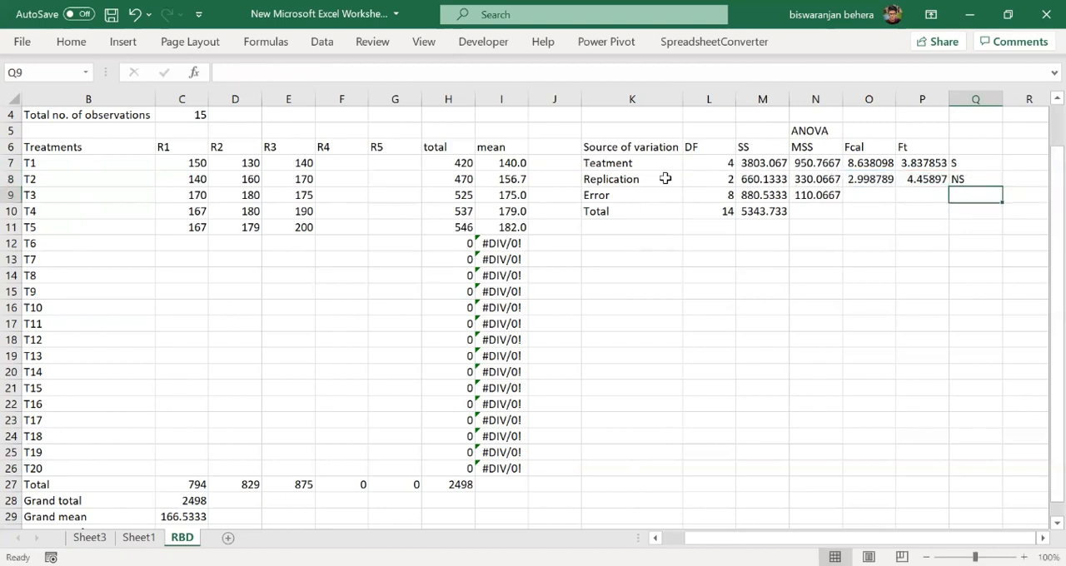
{"action": "left_click", "coordinate": [957, 162]}
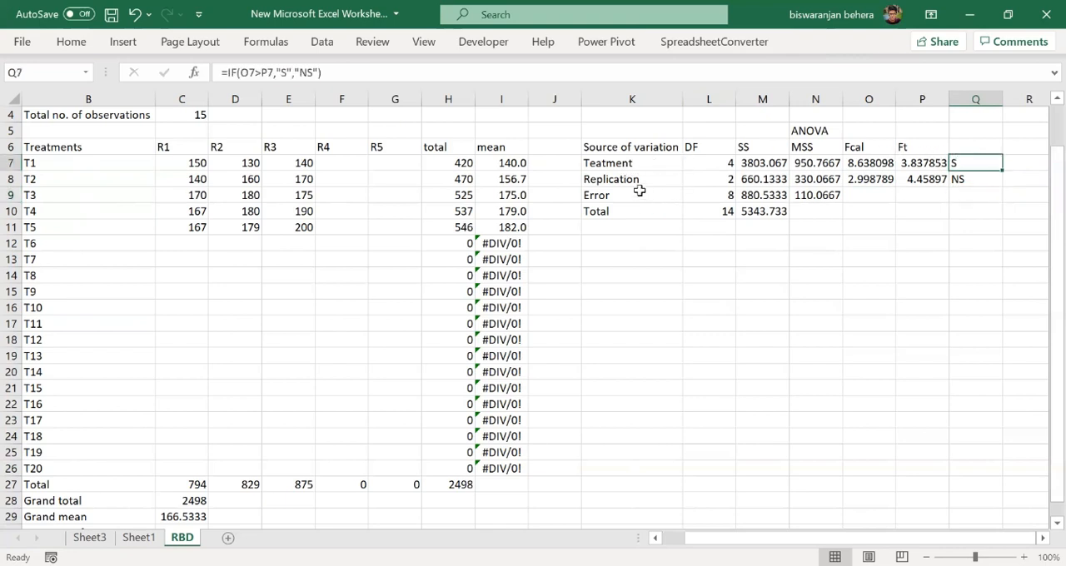
{"action": "left_click", "coordinate": [963, 179]}
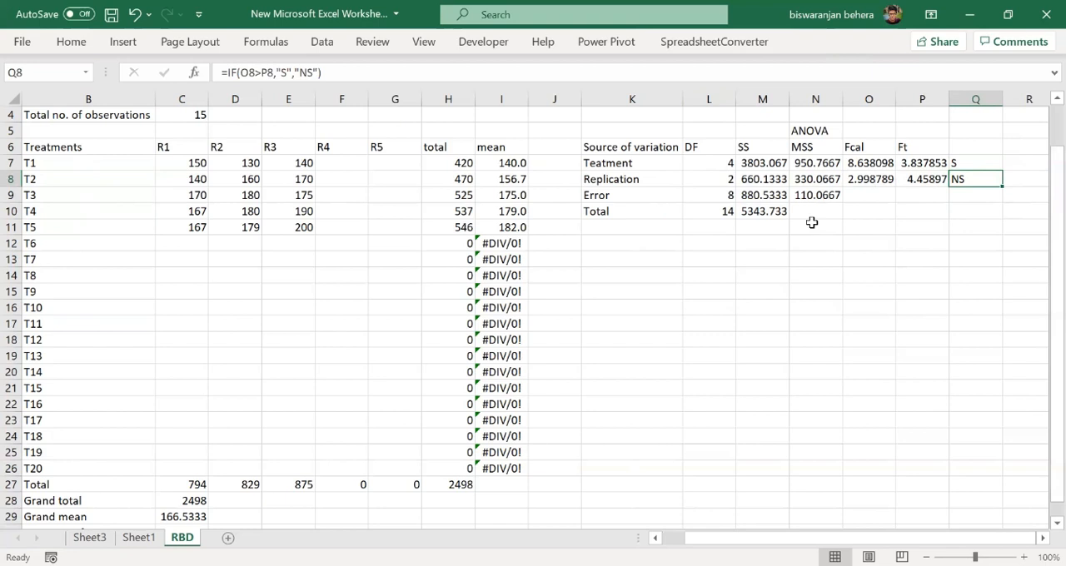
- Add the headings CV, Sem, Sed and CD in cells K12 to N12 below the ANOVA table
{"action": "left_click", "coordinate": [652, 258]}
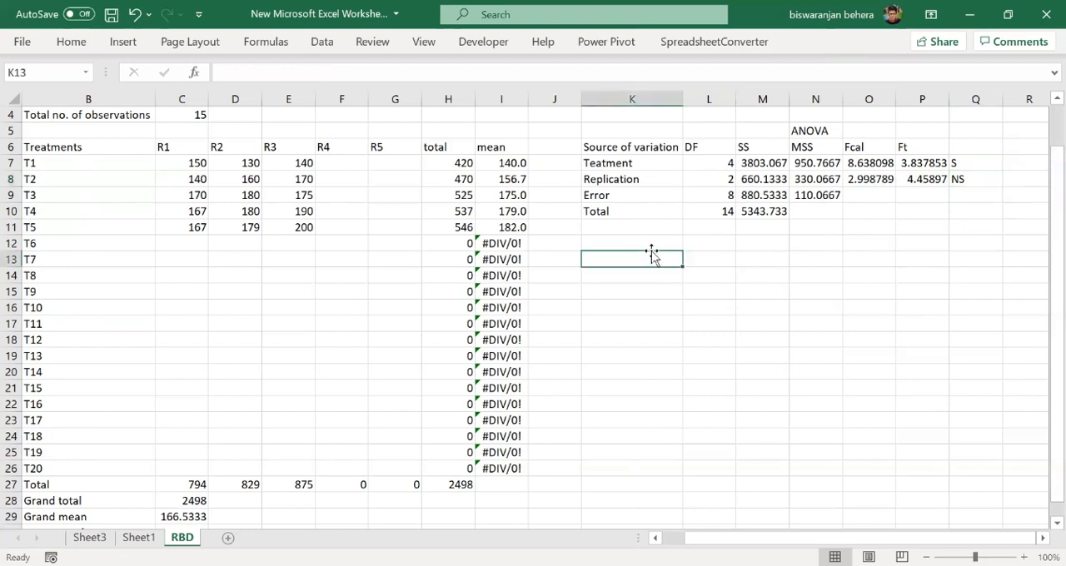
{"action": "left_click", "coordinate": [646, 244]}
{"action": "type", "text": "CV"}
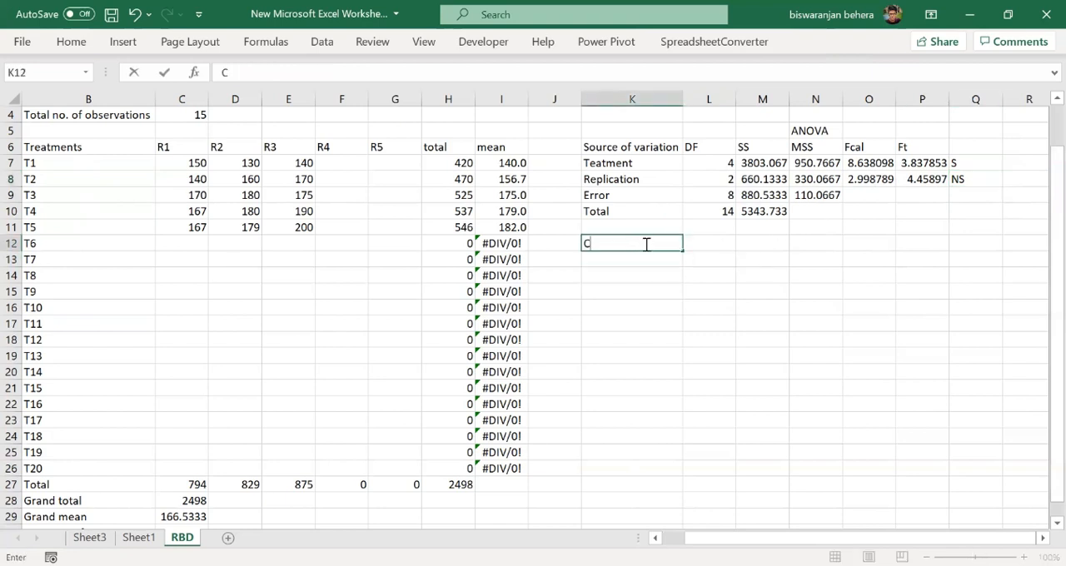
{"action": "left_click", "coordinate": [720, 238]}
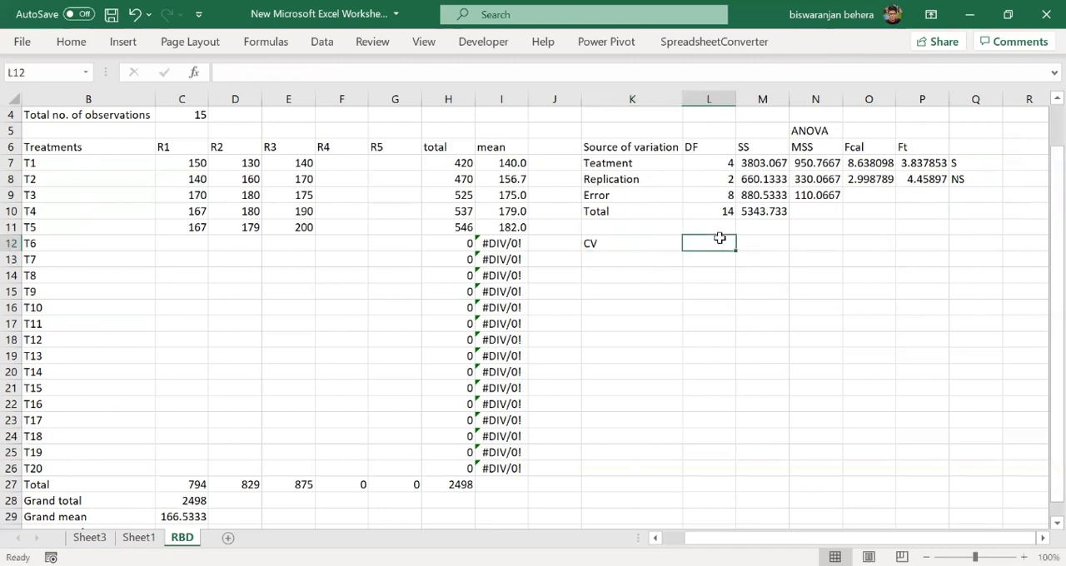
{"action": "type", "text": "SEm"}
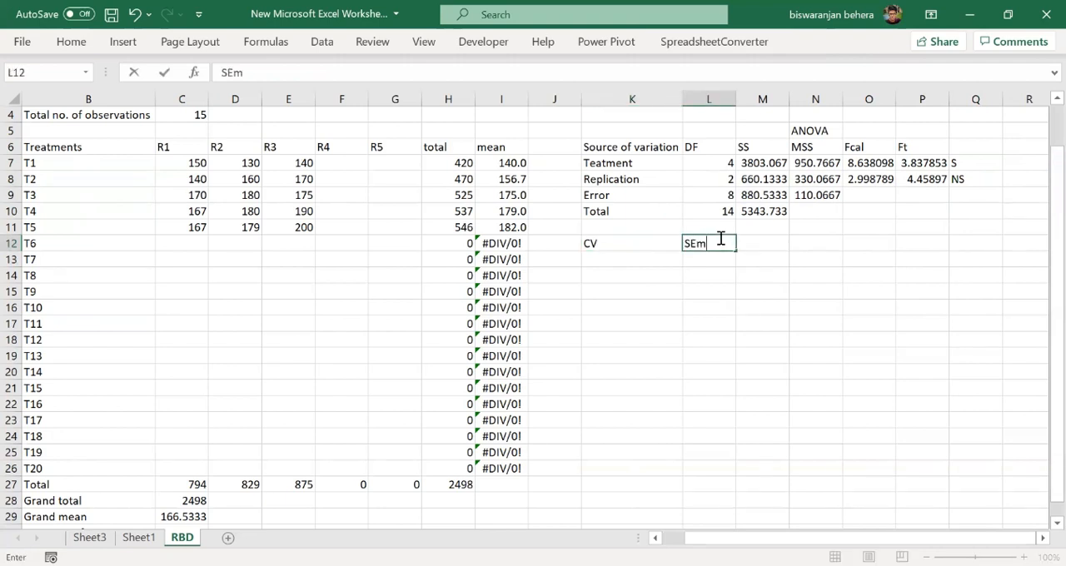
{"action": "left_click", "coordinate": [768, 242]}
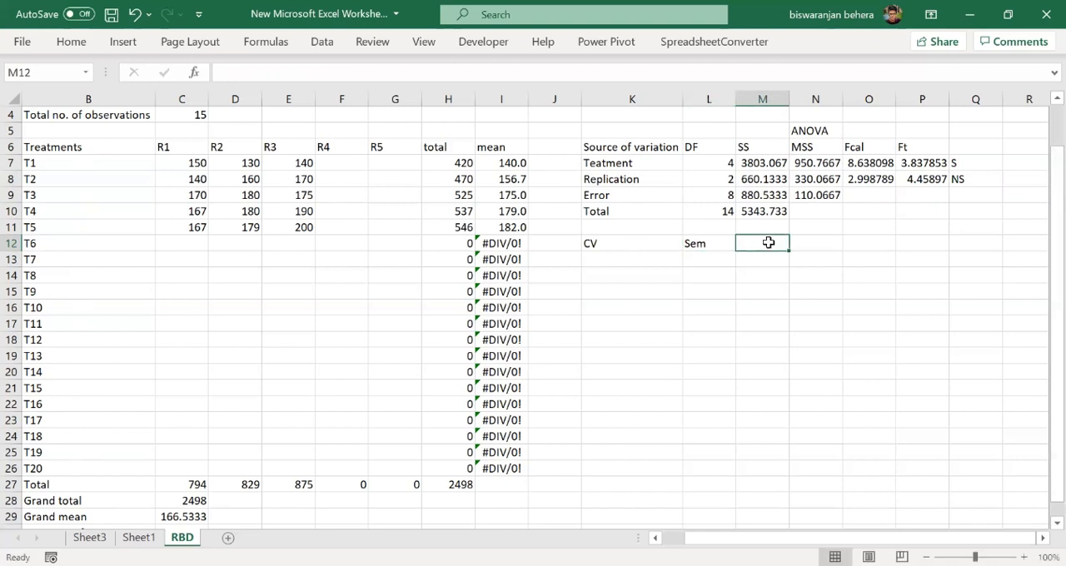
{"action": "type", "text": "SEd"}
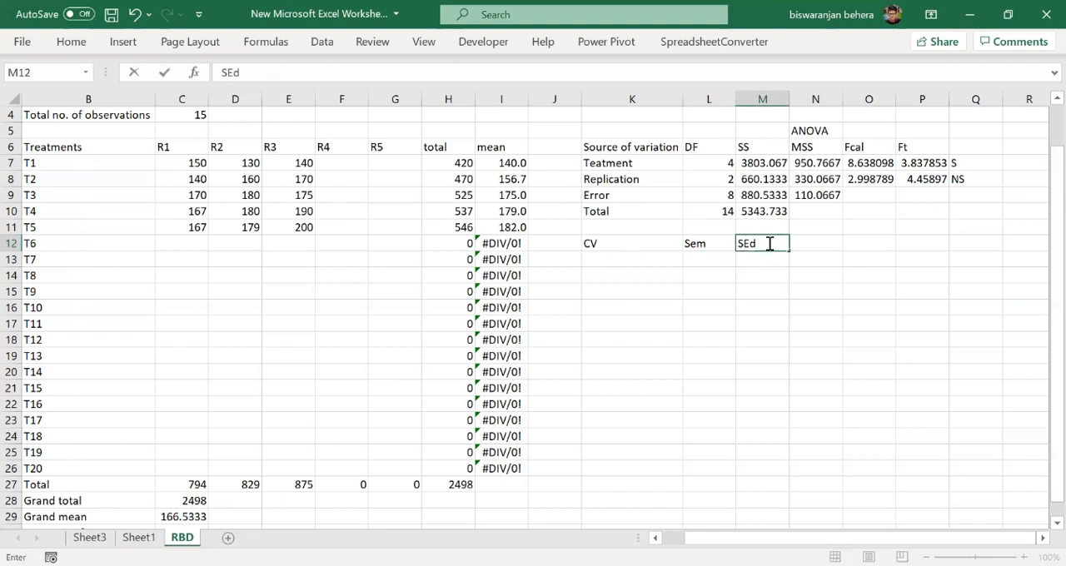
{"action": "left_click", "coordinate": [813, 242]}
{"action": "type", "text": "CD"}
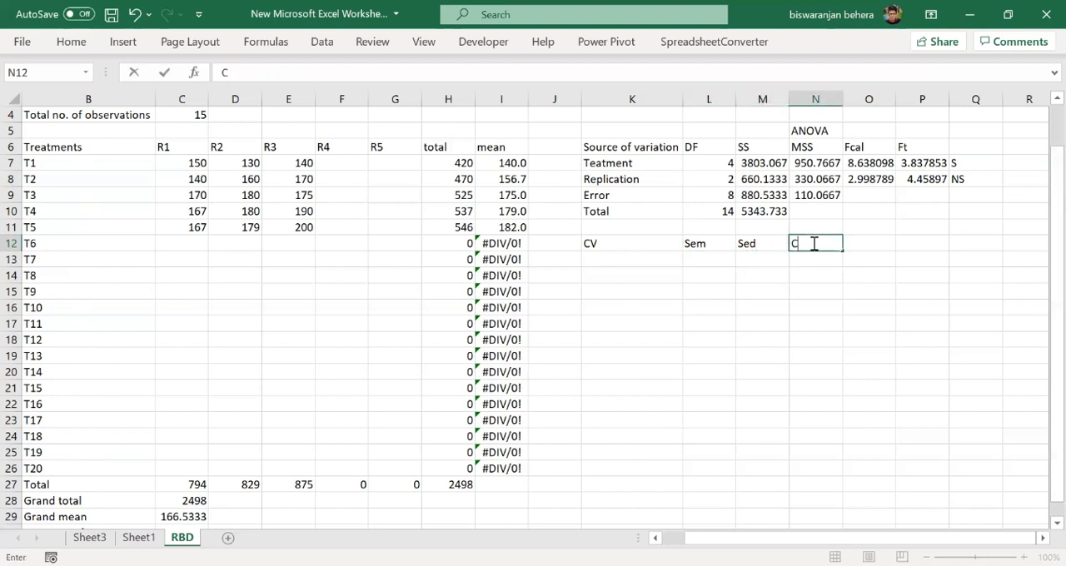
- Enter =SQRT(N9)/C29 in K13 to divide the root of the error mean square by the grand mean
{"action": "left_click", "coordinate": [653, 259]}
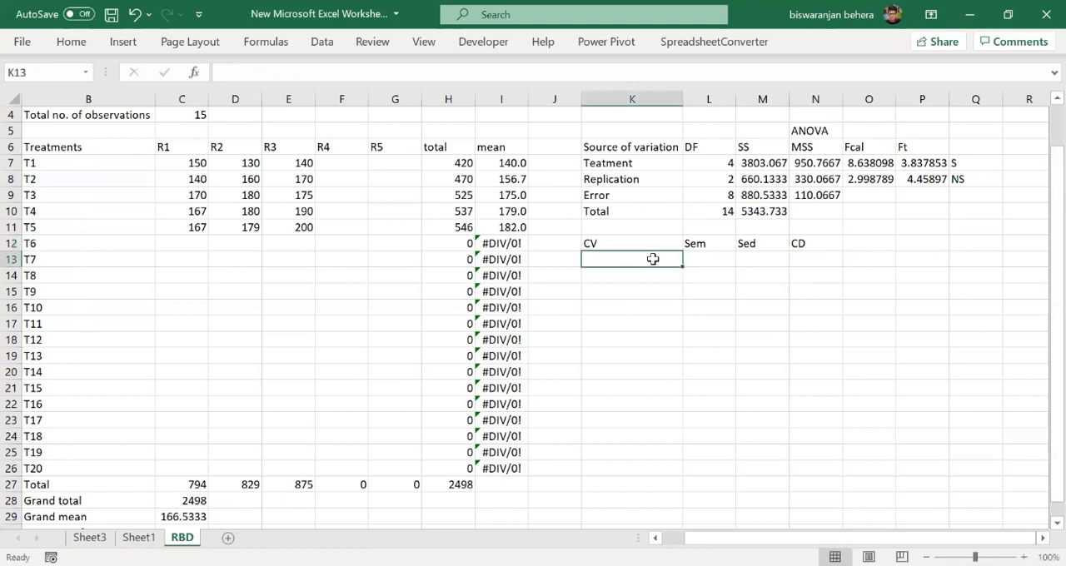
{"action": "type", "text": "="}
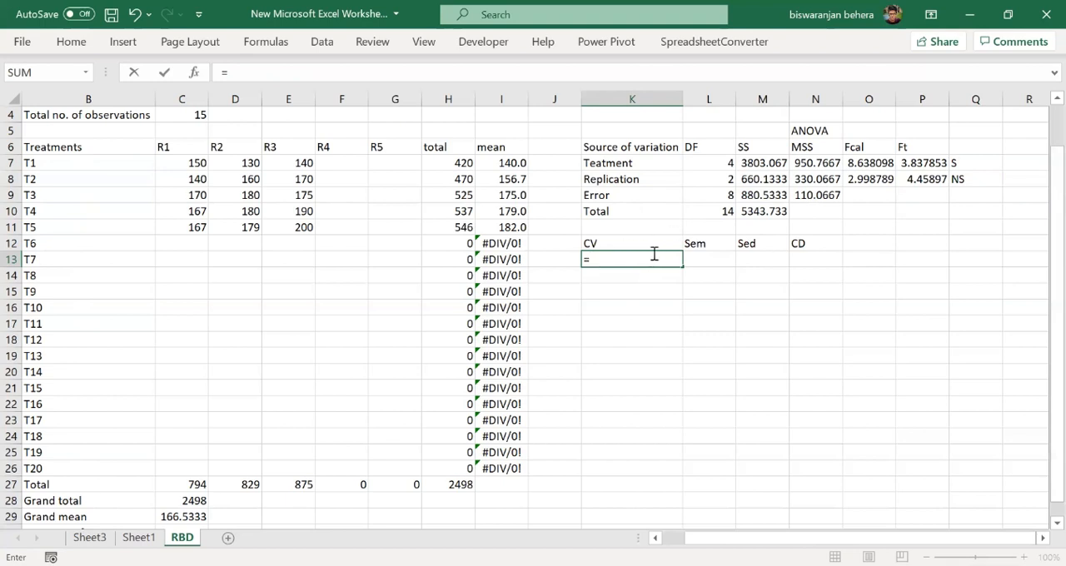
{"action": "type", "text": "SQRT"}
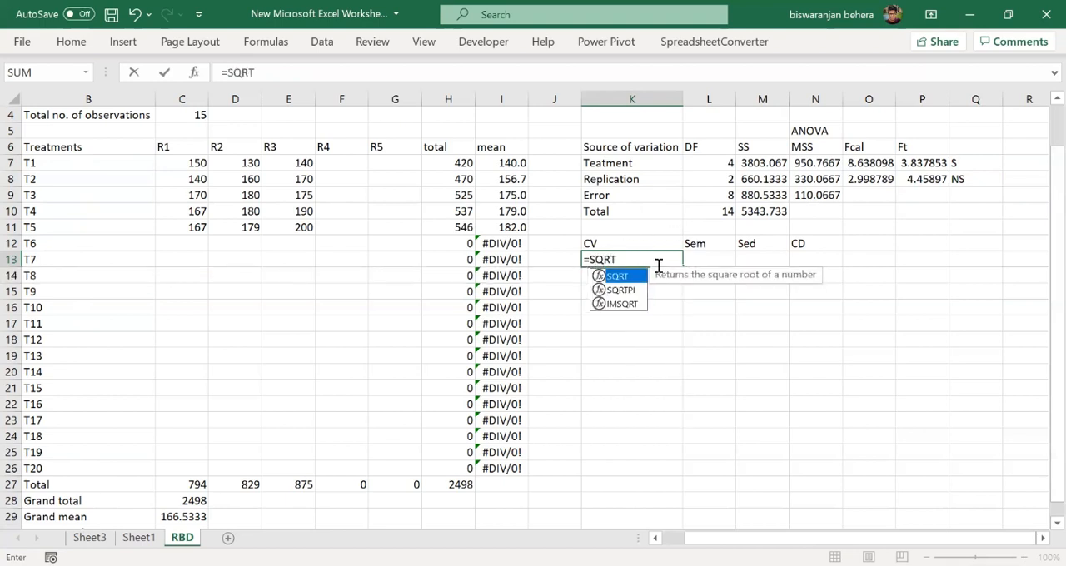
{"action": "type", "text": "("}
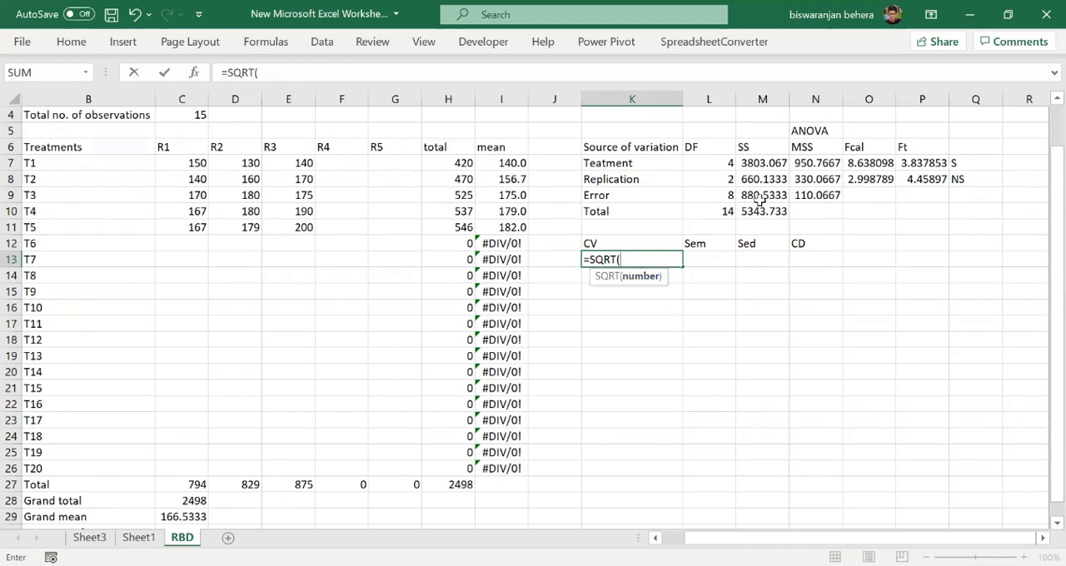
{"action": "left_click", "coordinate": [821, 196]}
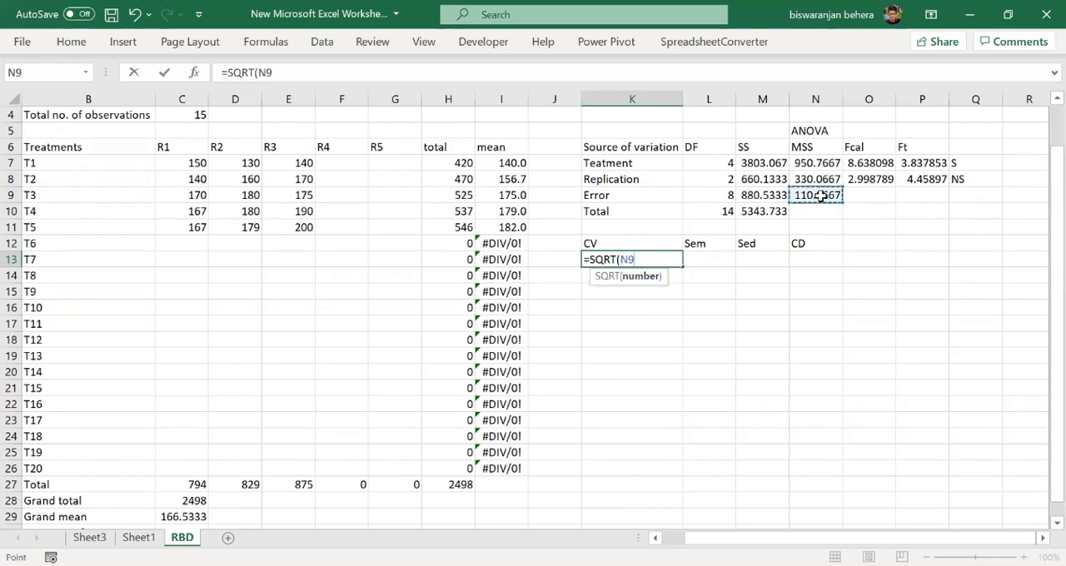
{"action": "type", "text": ")"}
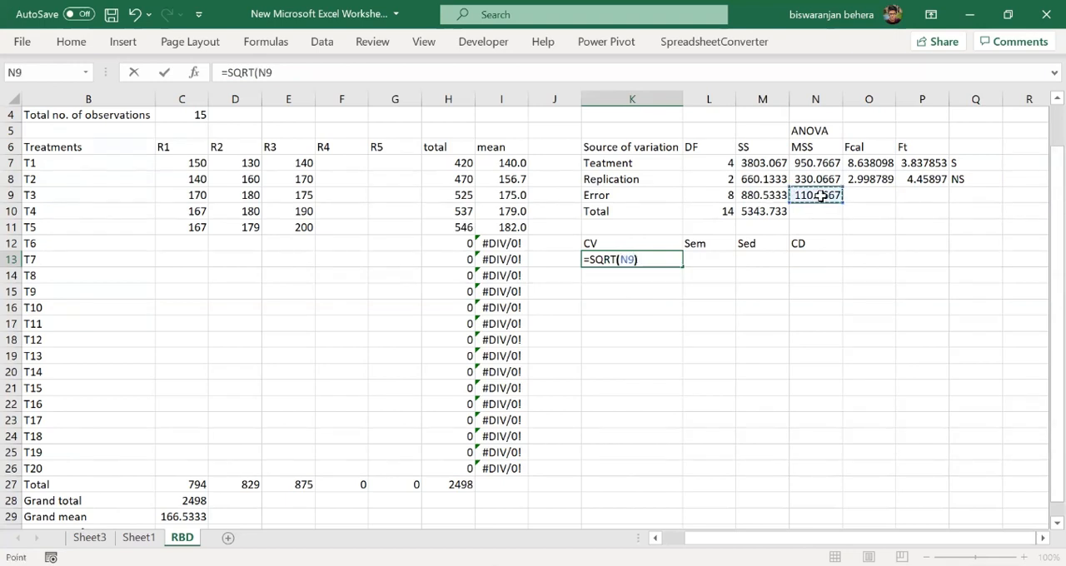
{"action": "type", "text": "/"}
{"action": "left_click", "coordinate": [187, 517]}
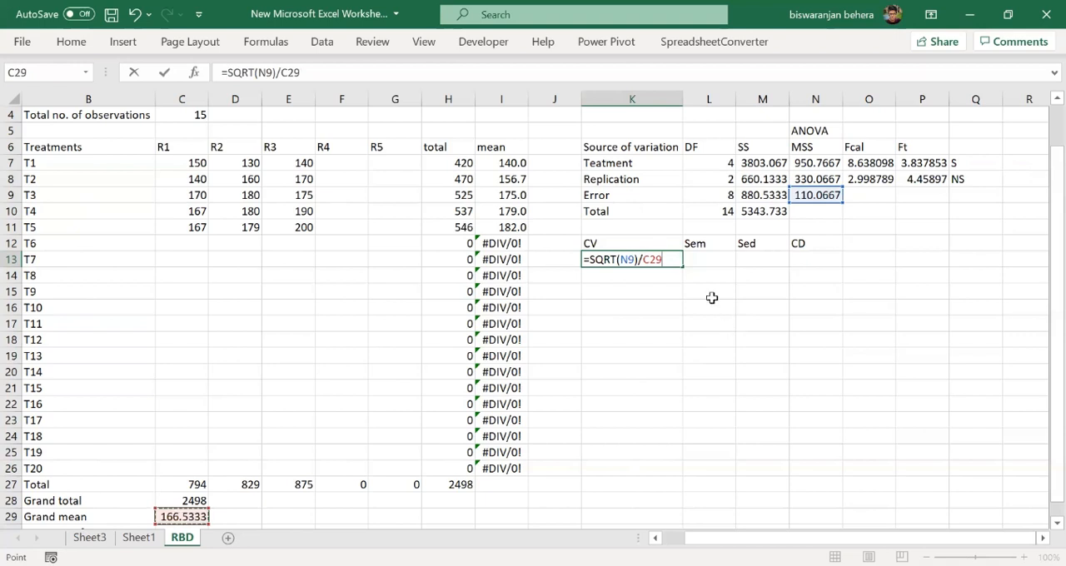
{"action": "key", "text": "Return"}
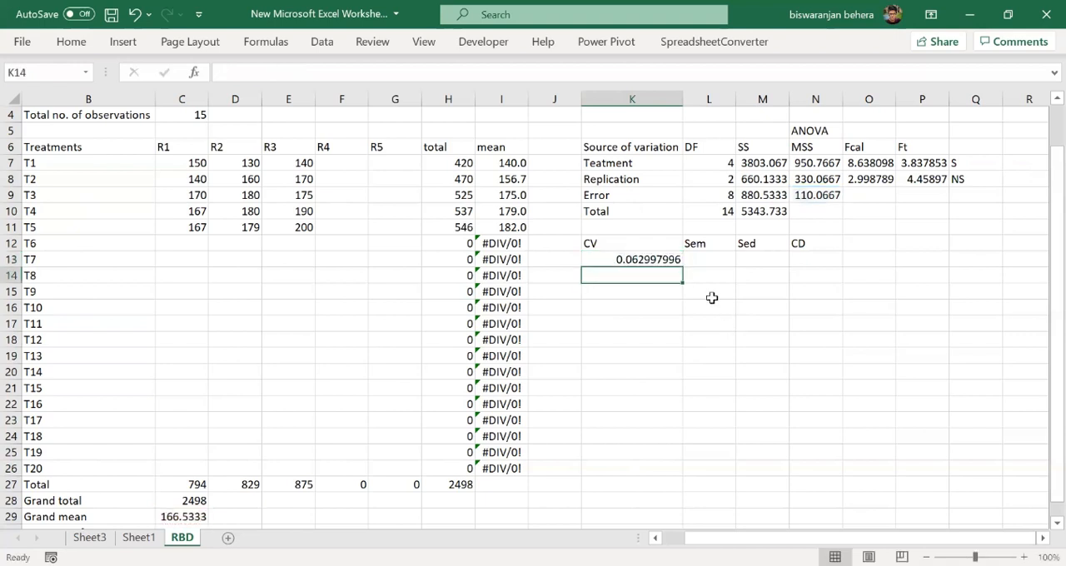
- Extend the CV formula in K13 with *100 to express it as a percentage
{"action": "double_click", "coordinate": [654, 260]}
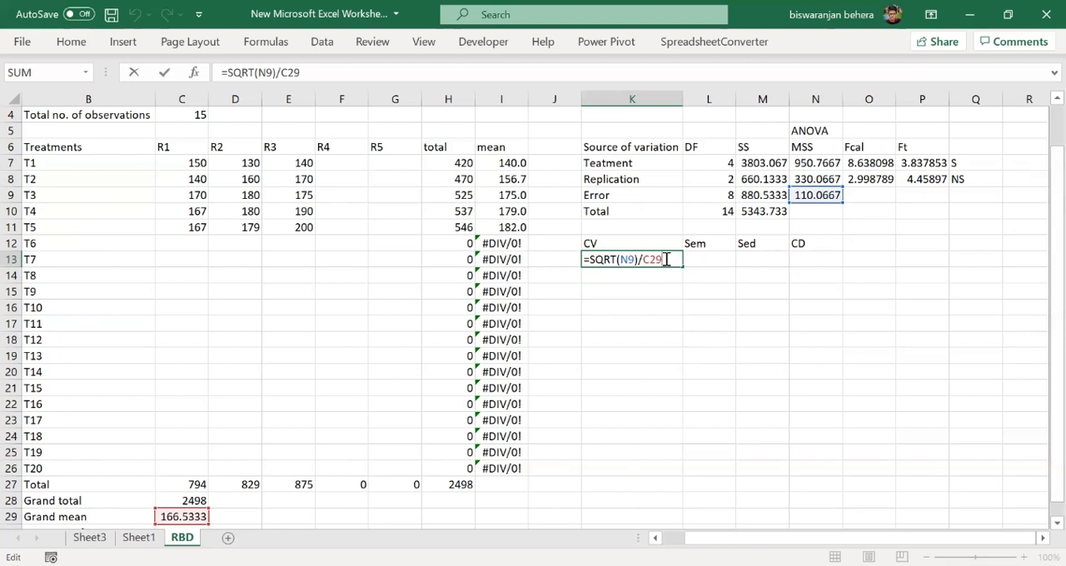
{"action": "type", "text": "*100"}
{"action": "key", "text": "Return"}
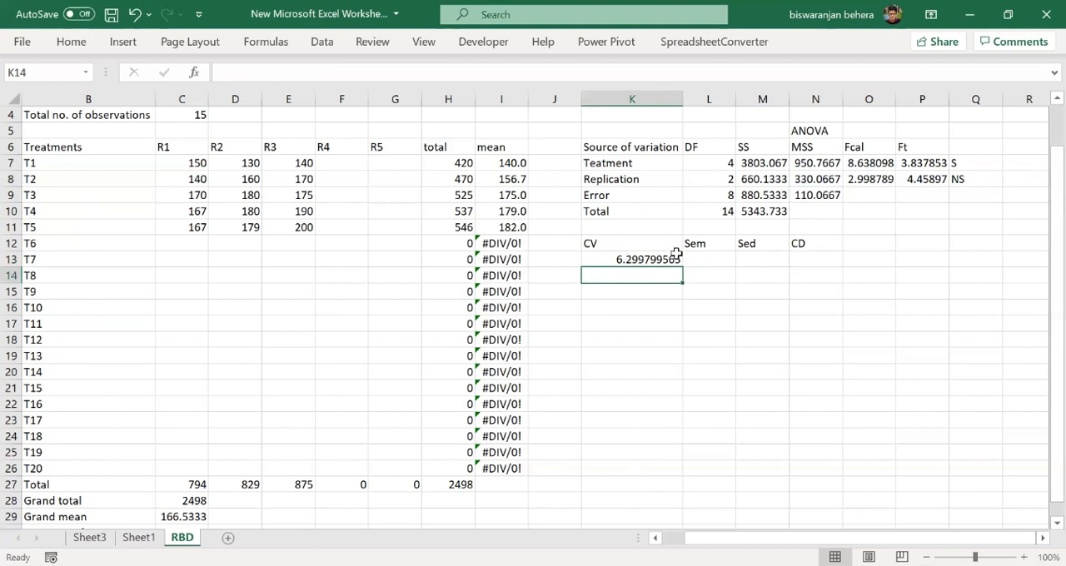
- Enter =SQRT(N9/C3) in L13 to calculate Sem from the error mean square and the number of replications
{"action": "left_click", "coordinate": [702, 260]}
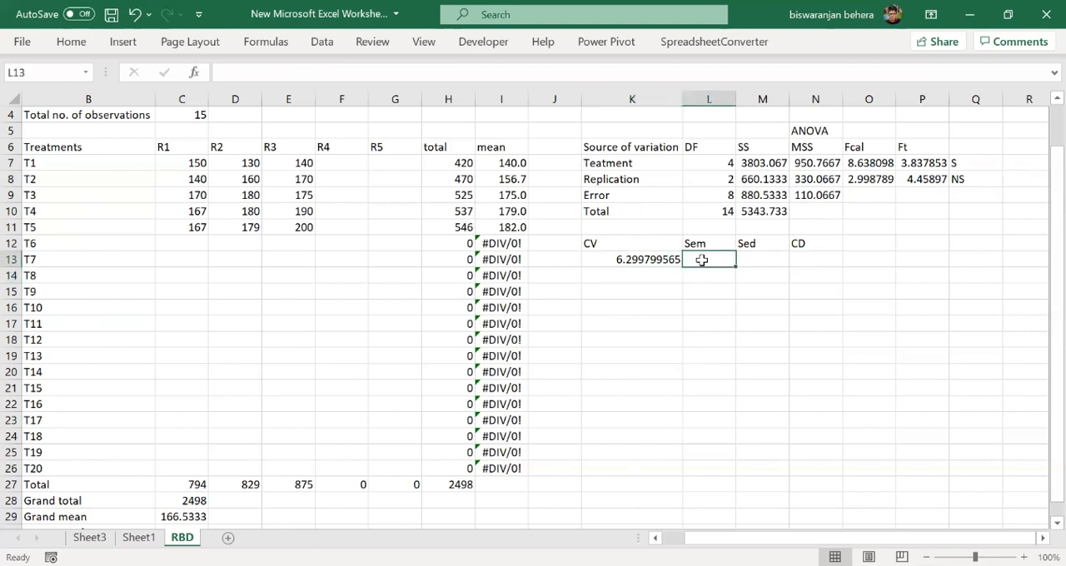
{"action": "type", "text": "="}
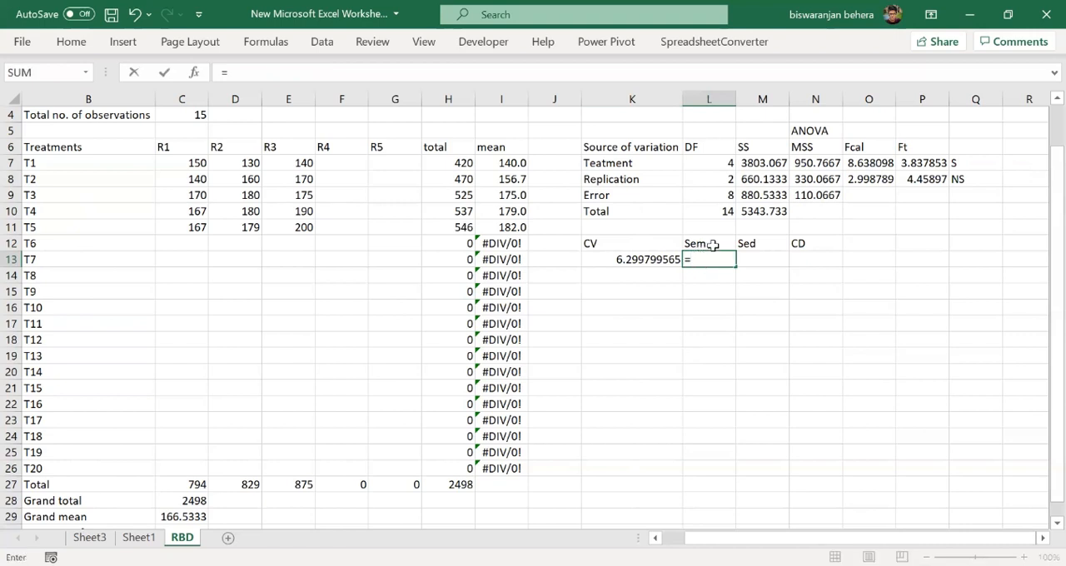
{"action": "type", "text": "S"}
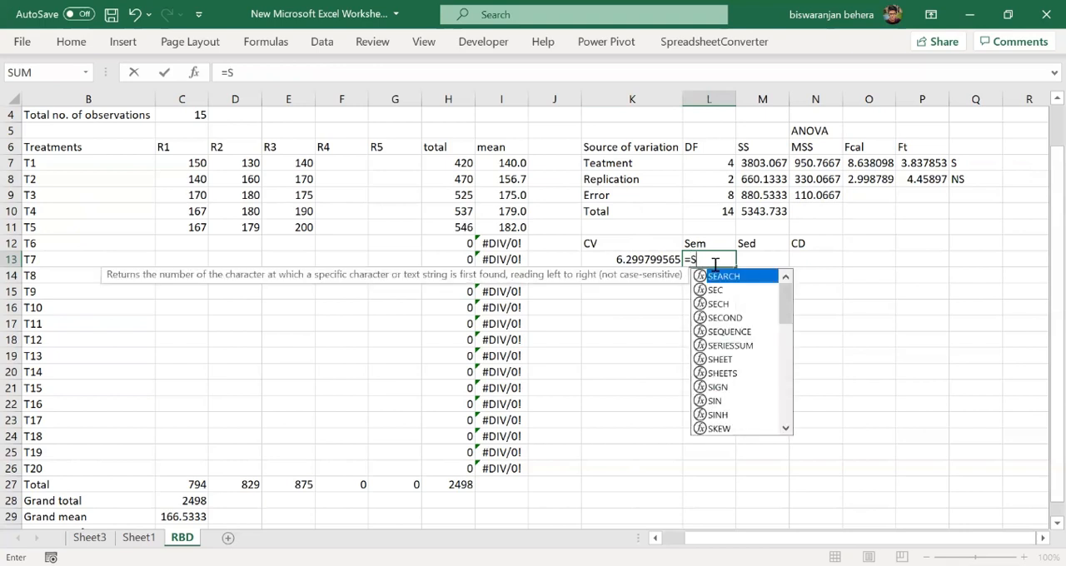
{"action": "type", "text": "QRT("}
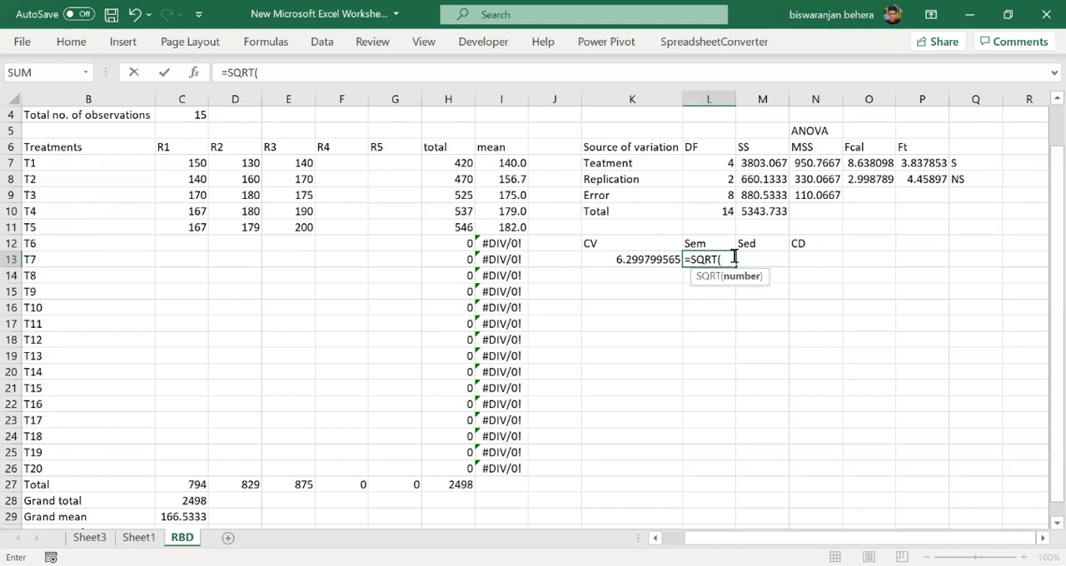
{"action": "left_click", "coordinate": [814, 195]}
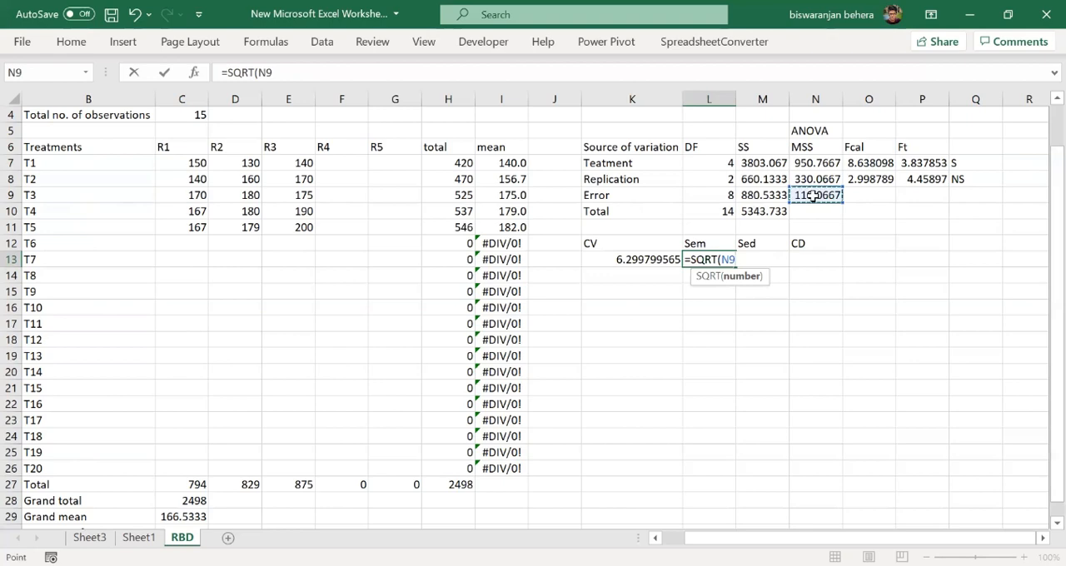
{"action": "type", "text": "/"}
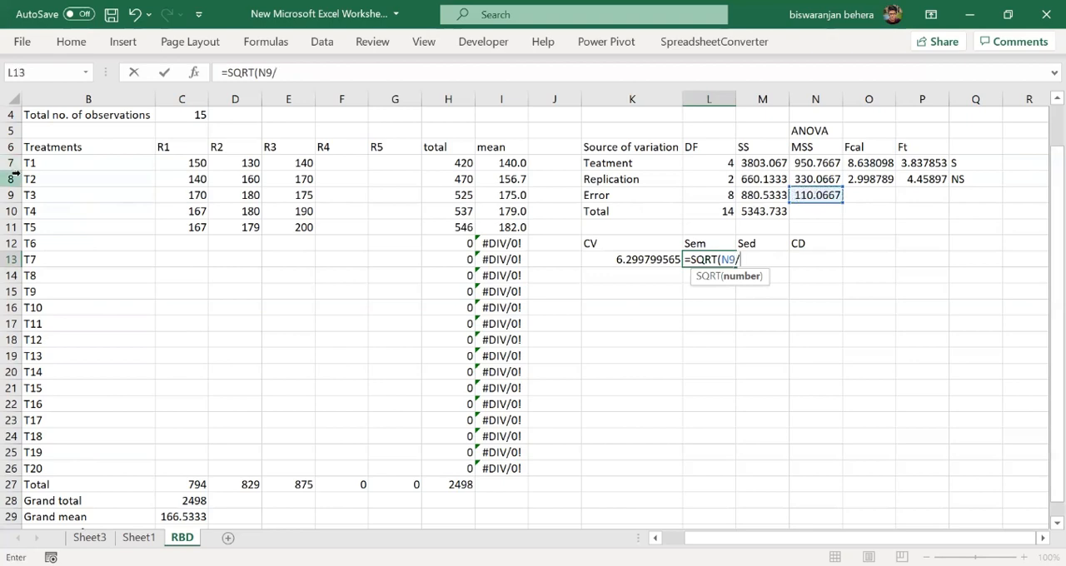
{"action": "scroll", "coordinate": [215, 193], "scroll_direction": "up", "scroll_amount": 1}
{"action": "left_click", "coordinate": [200, 147]}
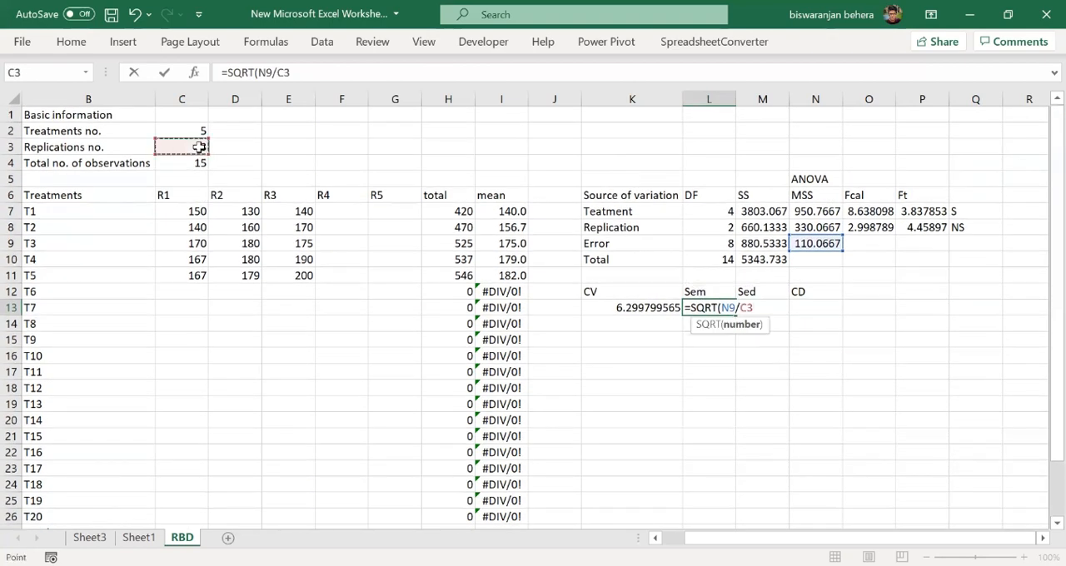
{"action": "type", "text": ")"}
{"action": "key", "text": "Return"}
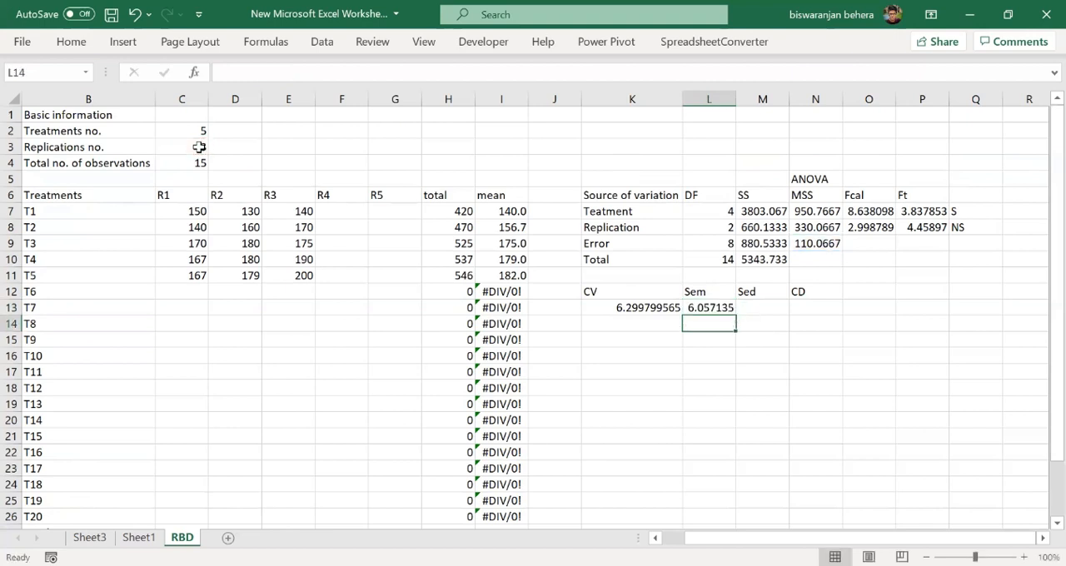
- Enter =SQRT(2*N9/C3) in M13 to calculate Sed from the error mean square and the number of replications
{"action": "double_click", "coordinate": [756, 310]}
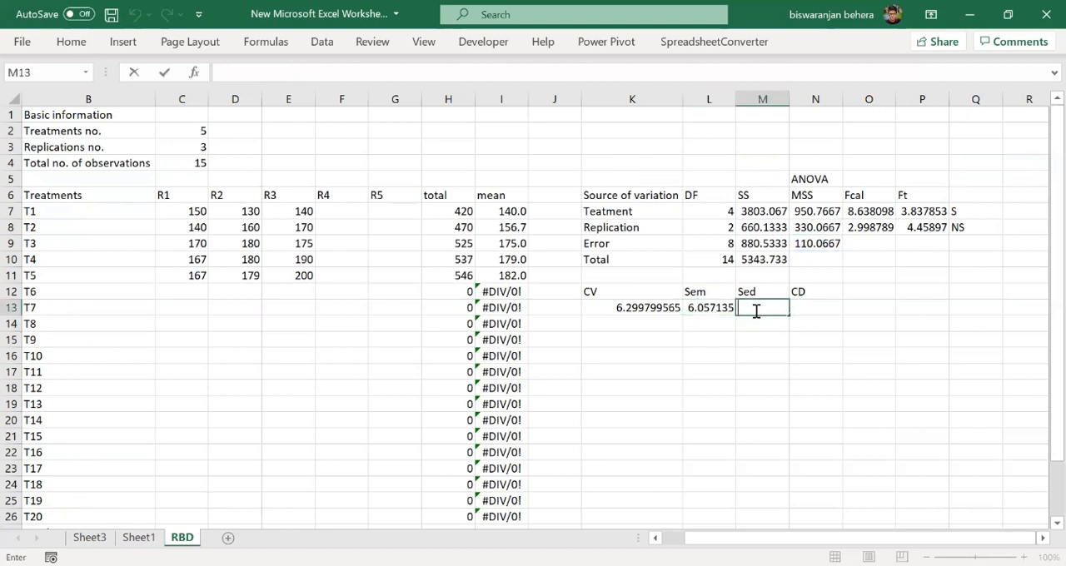
{"action": "type", "text": "=SQRT"}
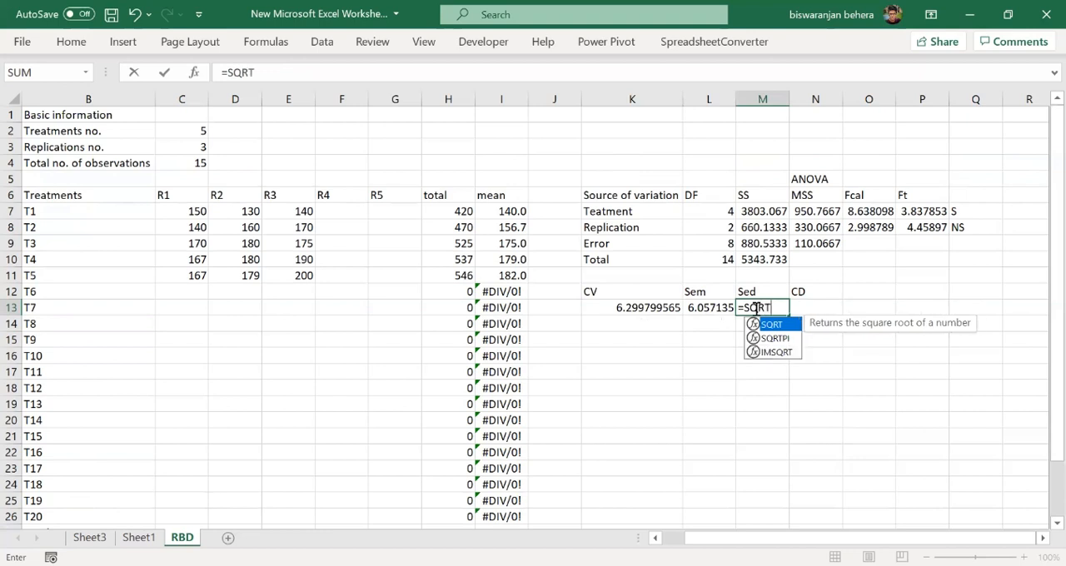
{"action": "double_click", "coordinate": [774, 325]}
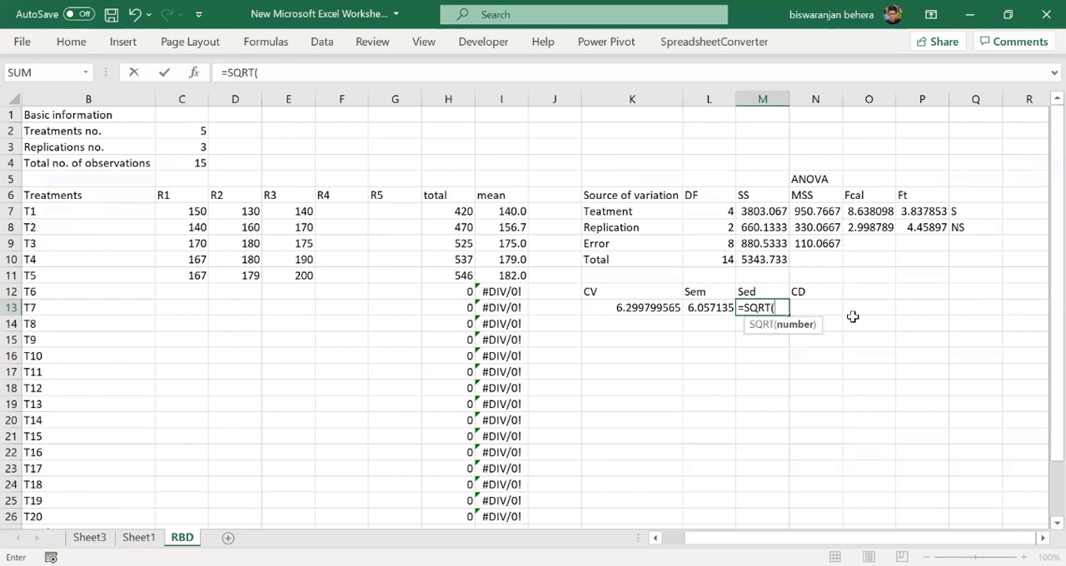
{"action": "type", "text": "@"}
{"action": "key", "text": "BackSpace"}
{"action": "type", "text": "2*"}
{"action": "left_click", "coordinate": [809, 245]}
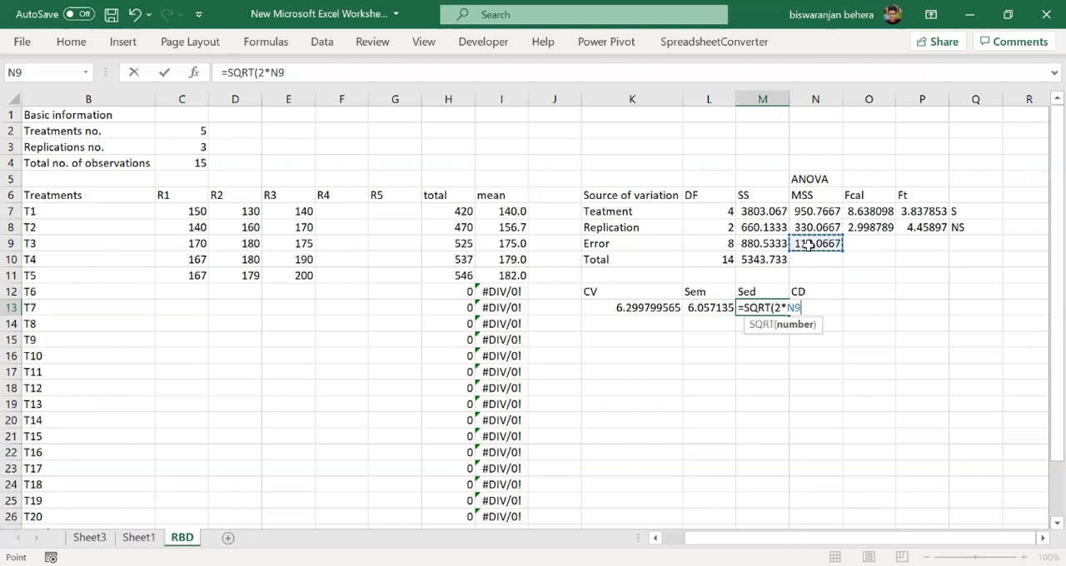
{"action": "type", "text": "/"}
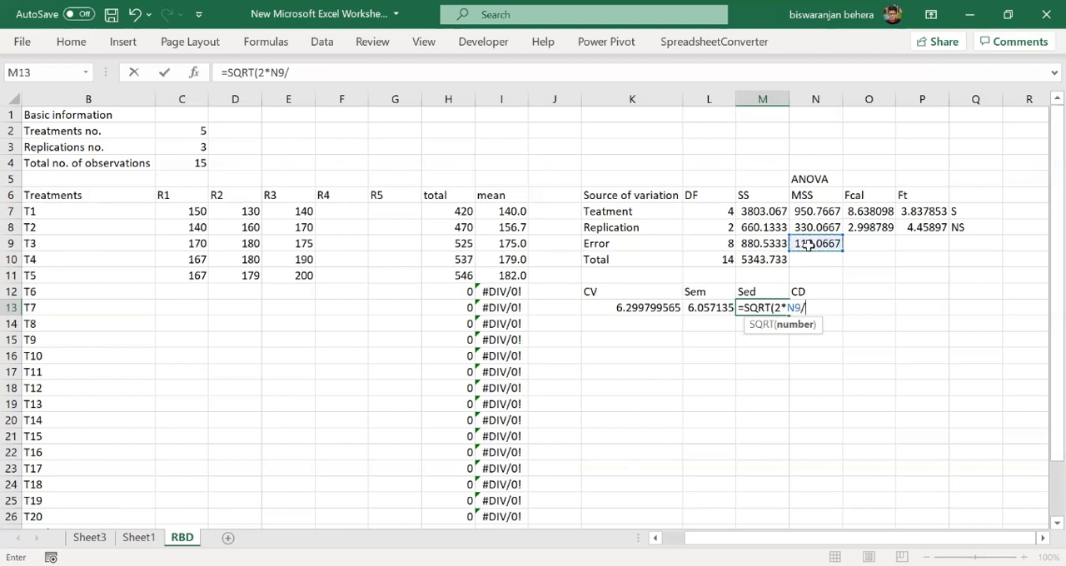
{"action": "left_click", "coordinate": [182, 148]}
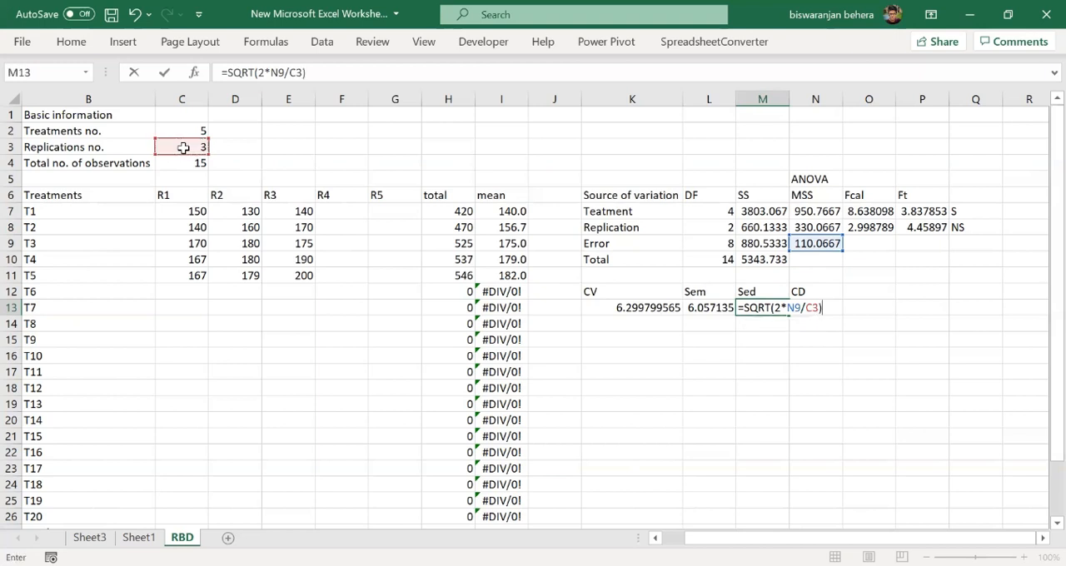
{"action": "key", "text": "Return"}
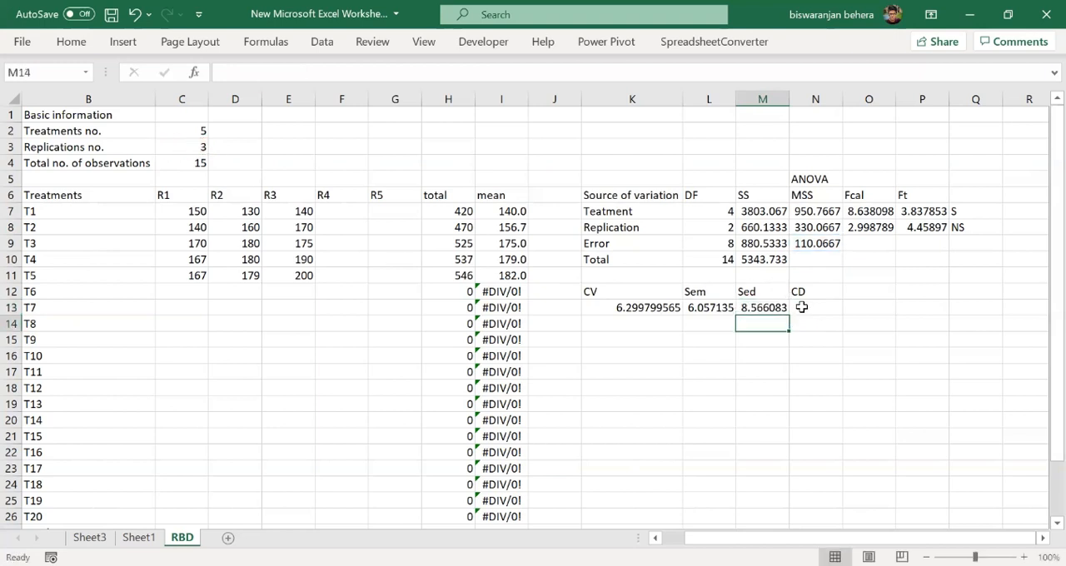
- Enter =TINV(0.05,L9)*M13 in N13 to calculate CD from the error degrees of freedom and Sed
{"action": "double_click", "coordinate": [819, 307]}
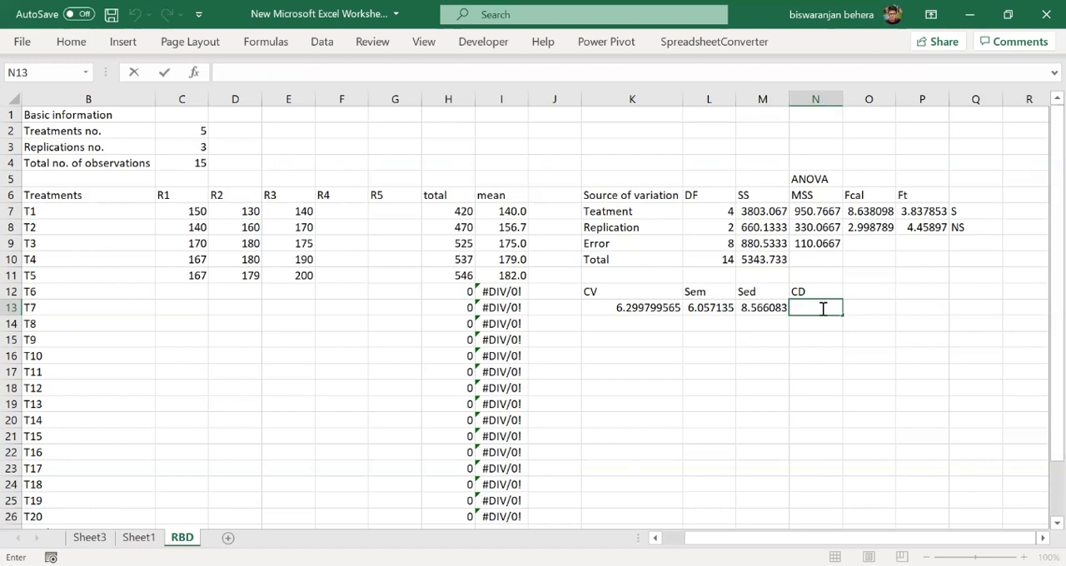
{"action": "type", "text": "=T"}
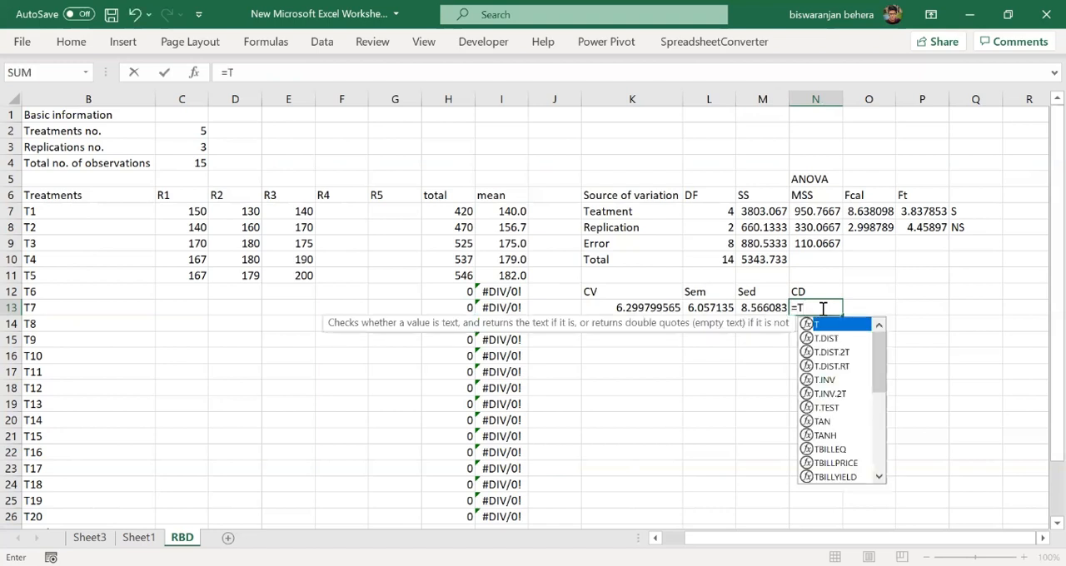
{"action": "type", "text": "INV"}
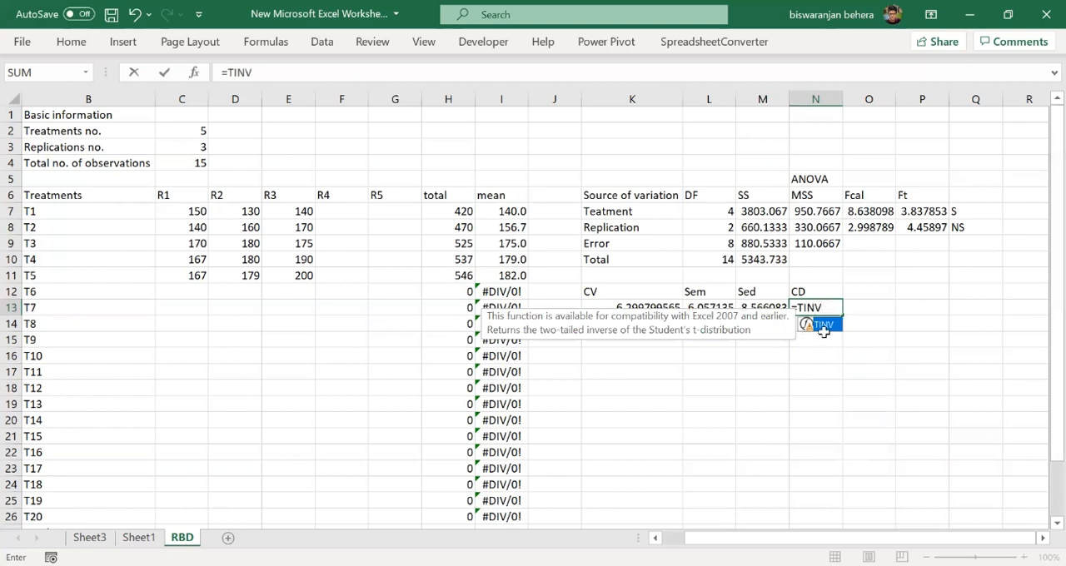
{"action": "double_click", "coordinate": [824, 326]}
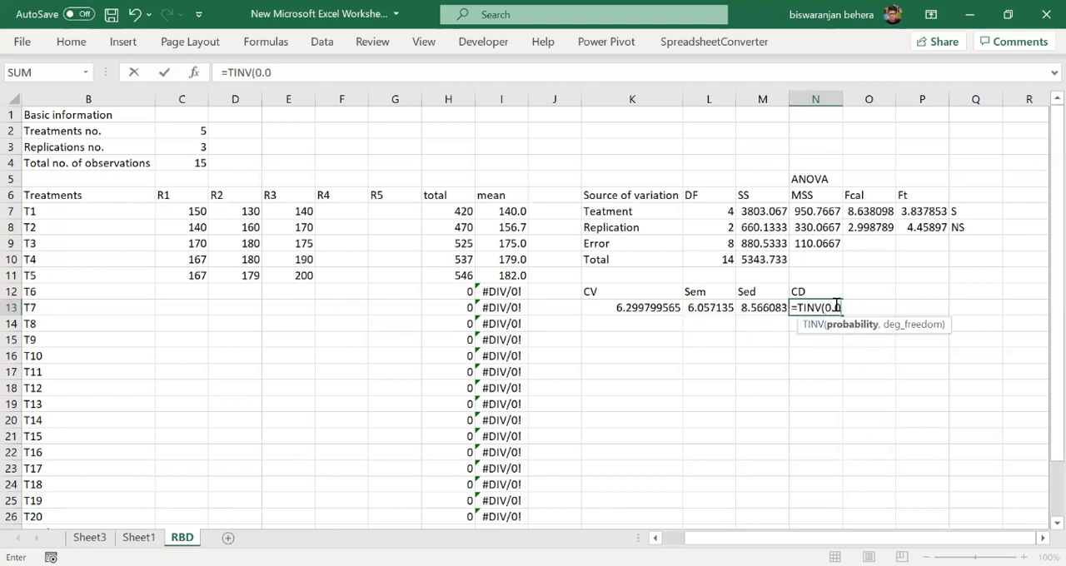
{"action": "type", "text": "0.05,"}
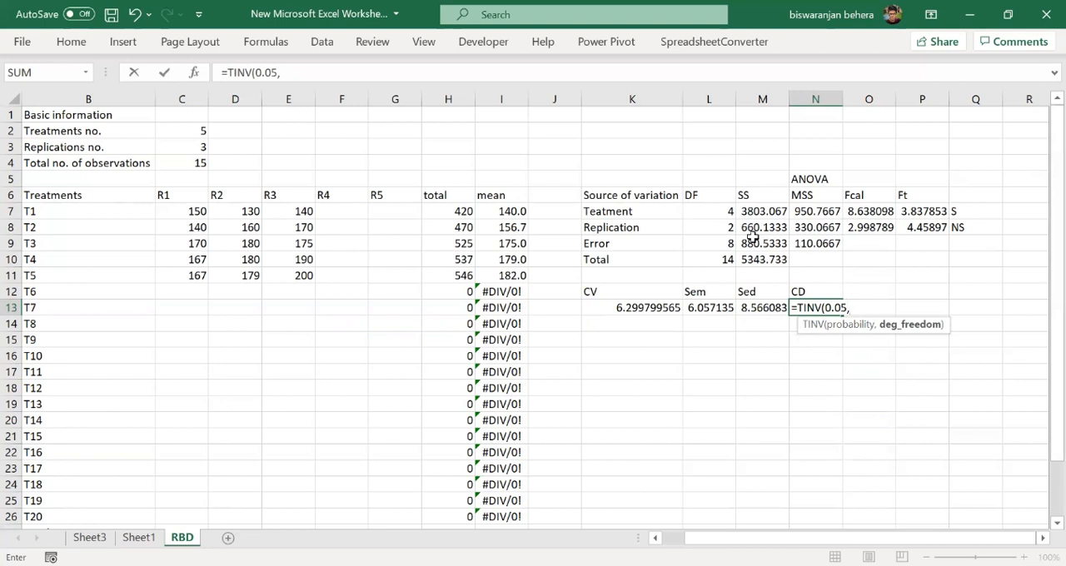
{"action": "left_click", "coordinate": [727, 242]}
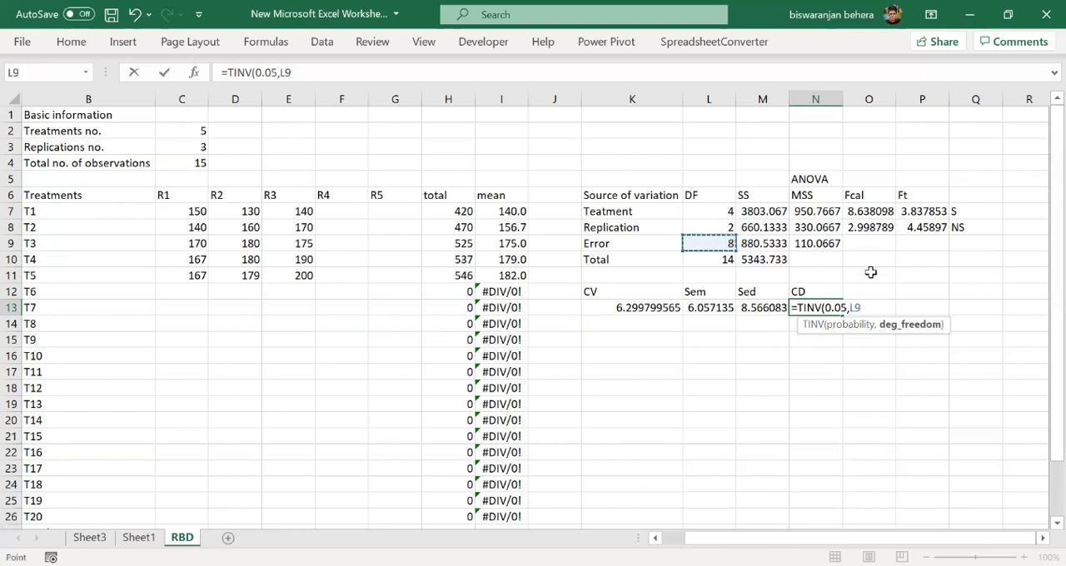
{"action": "type", "text": ")*"}
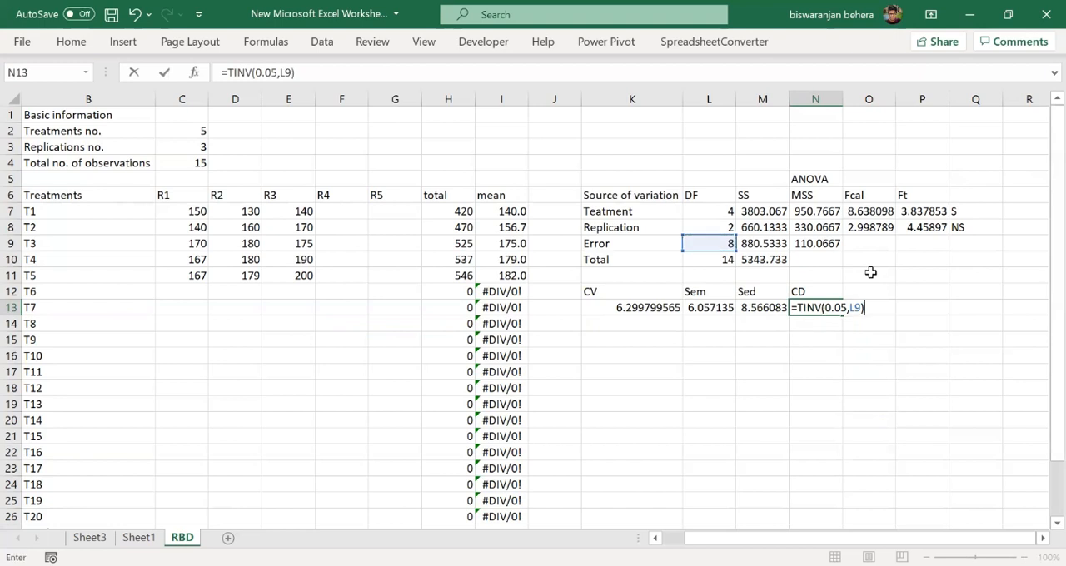
{"action": "left_click", "coordinate": [745, 307]}
{"action": "key", "text": "Return"}
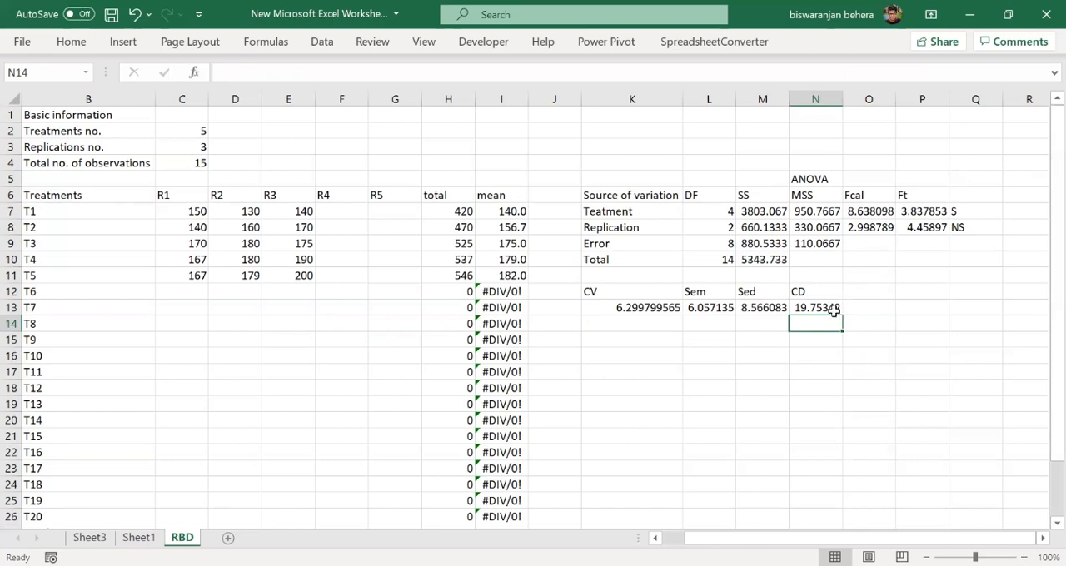
- Fill the treatments number cell C2 with a medium grey theme colour
{"action": "scroll", "coordinate": [642, 331], "scroll_direction": "down", "scroll_amount": 3}
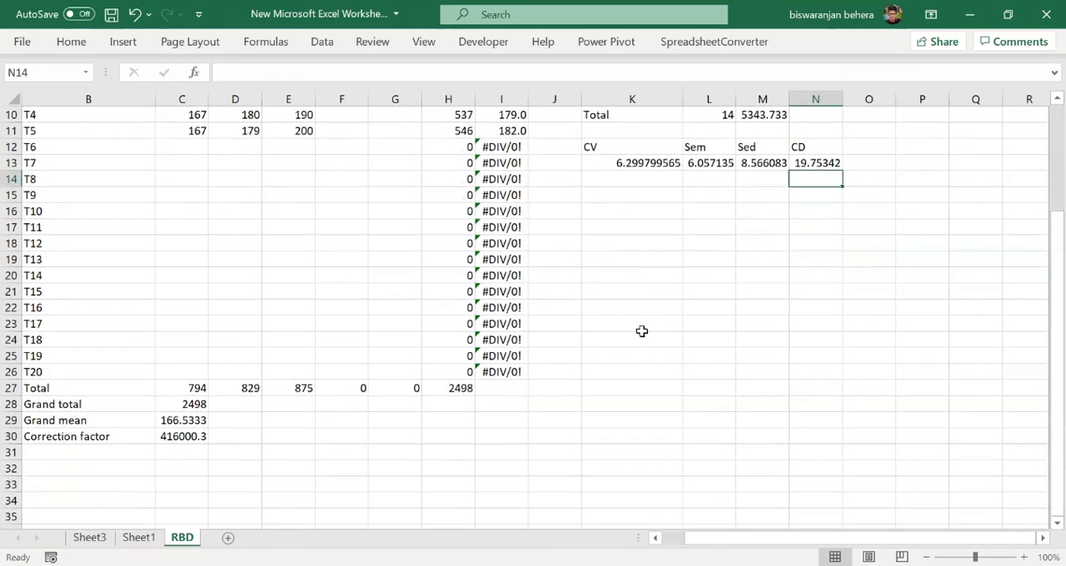
{"action": "scroll", "coordinate": [226, 386], "scroll_direction": "up", "scroll_amount": 3}
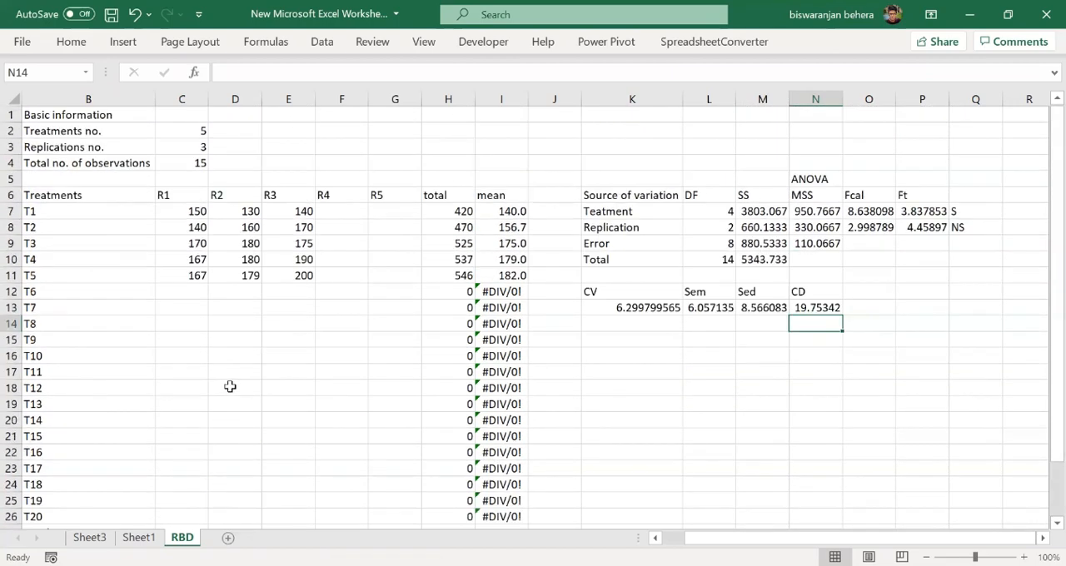
{"action": "left_click", "coordinate": [175, 130]}
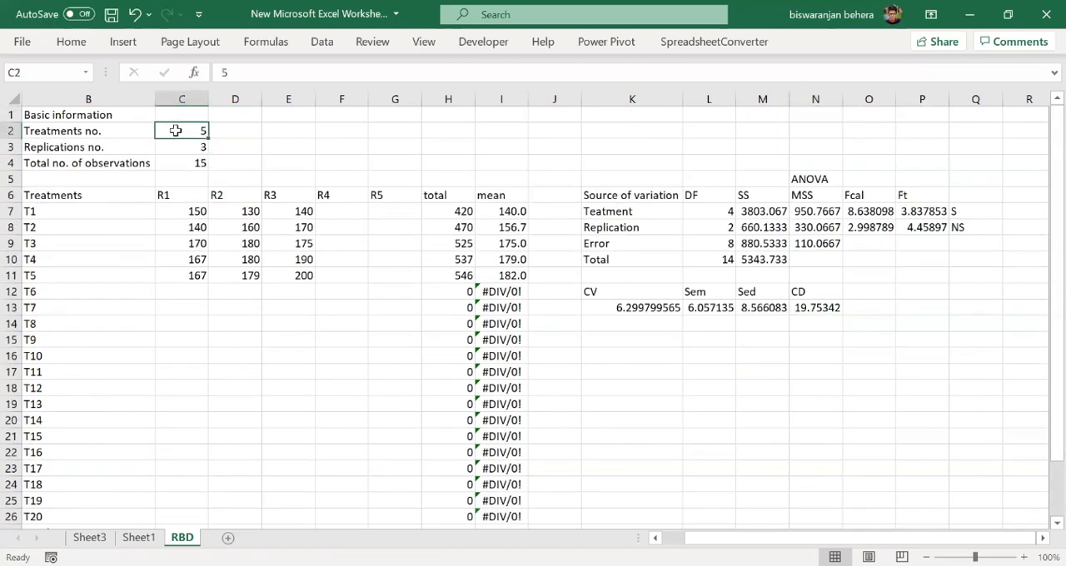
{"action": "left_click", "coordinate": [70, 42]}
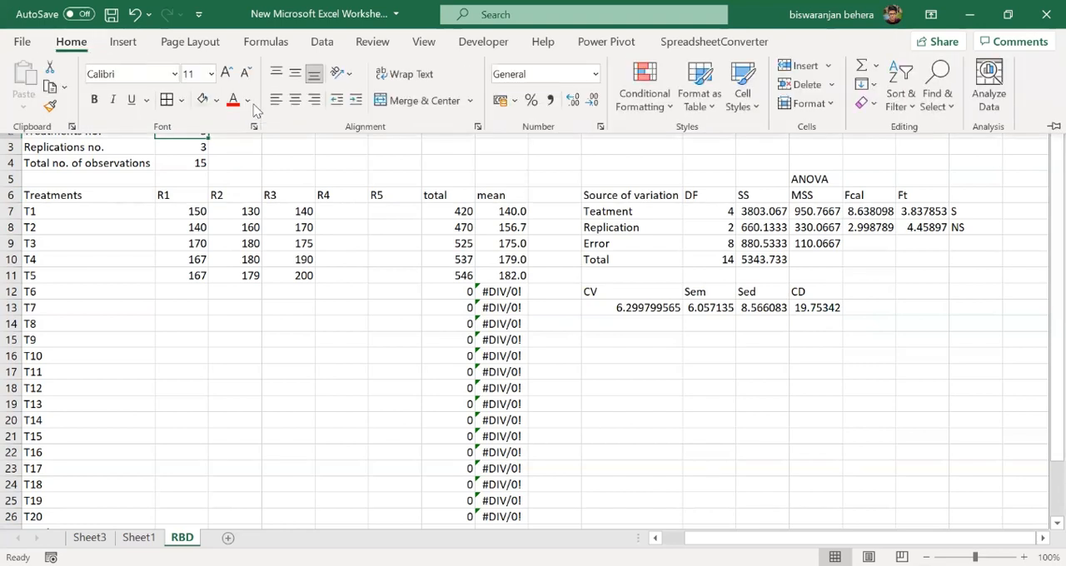
{"action": "left_click", "coordinate": [181, 100]}
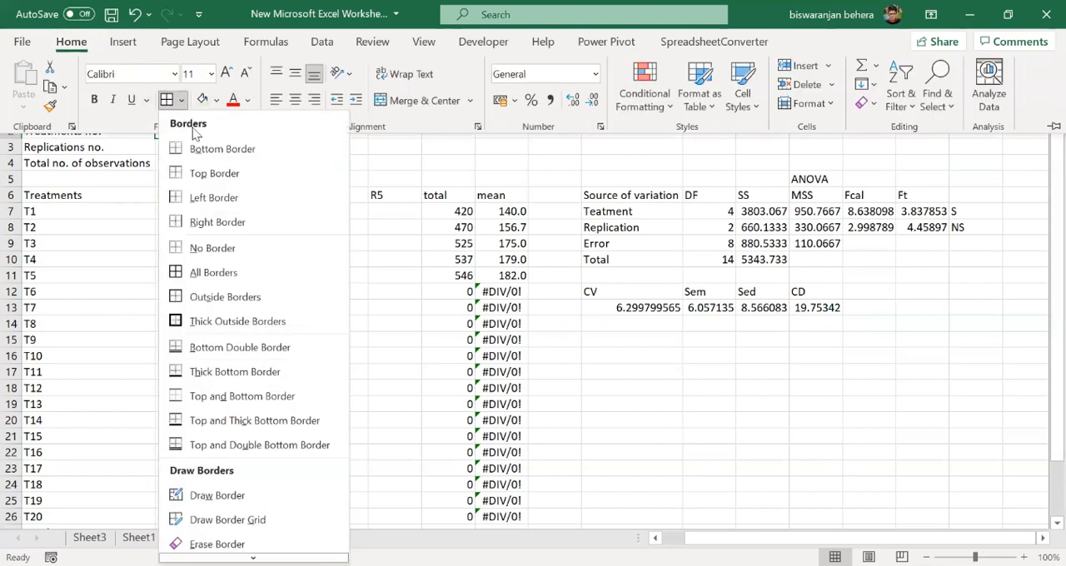
{"action": "left_click", "coordinate": [204, 106]}
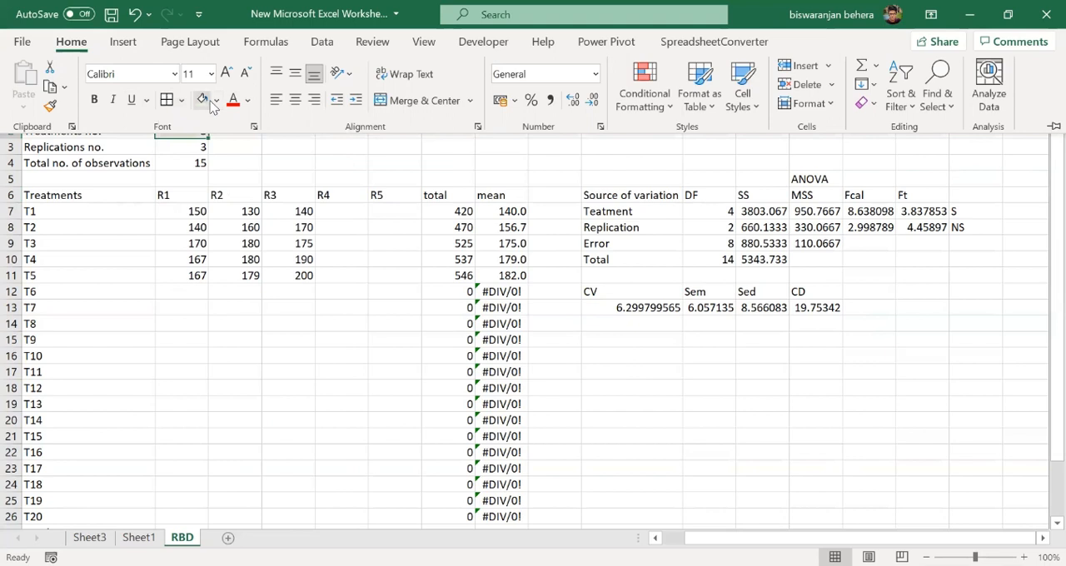
{"action": "left_click", "coordinate": [214, 101]}
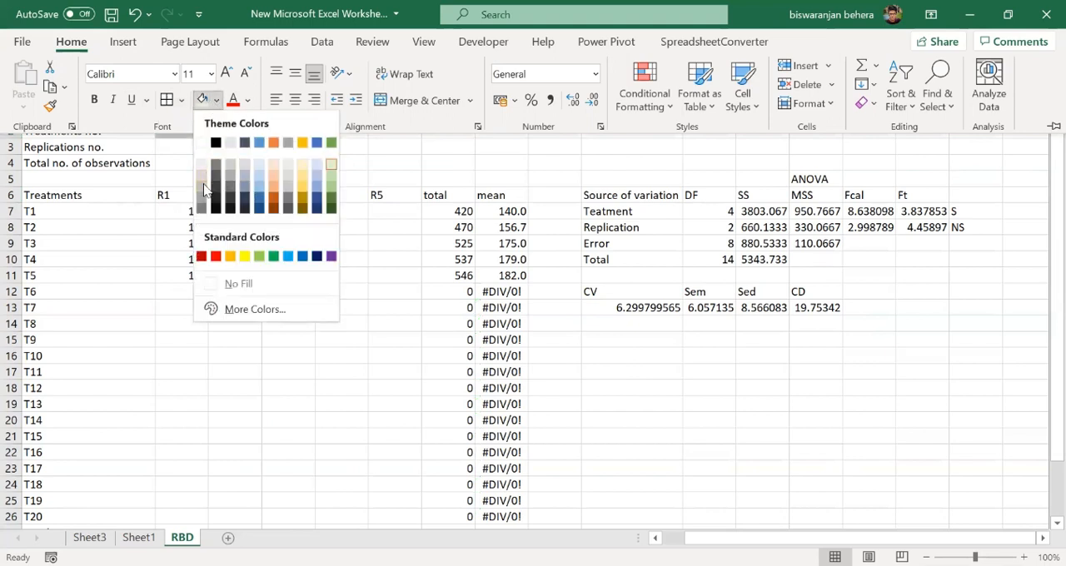
{"action": "left_click", "coordinate": [204, 189]}
{"action": "left_click", "coordinate": [283, 162]}
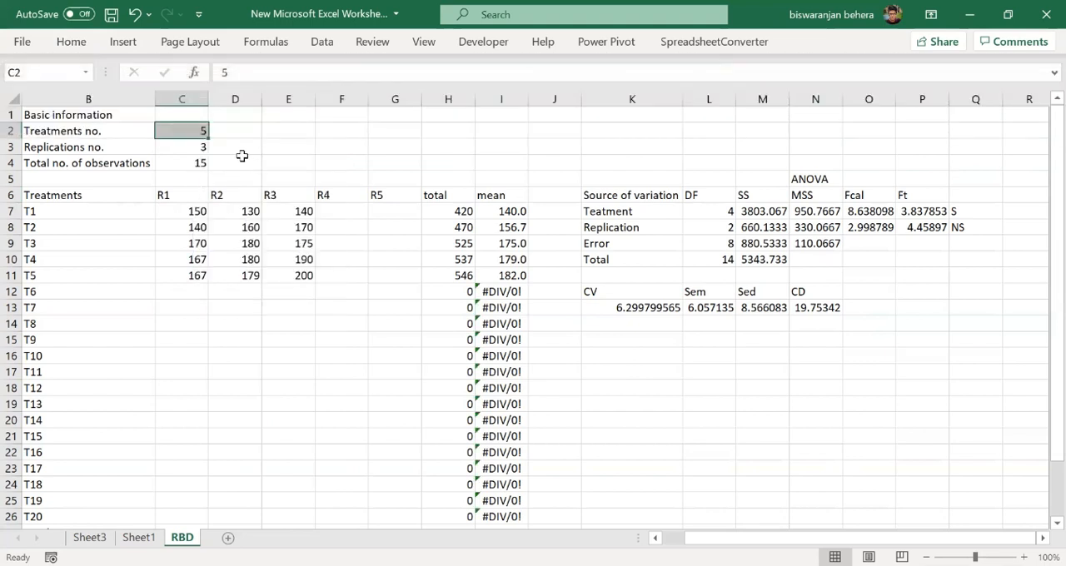
- Change the fill of the treatments number cell C2 to a lighter grey
{"action": "left_click", "coordinate": [184, 129]}
{"action": "left_click", "coordinate": [72, 42]}
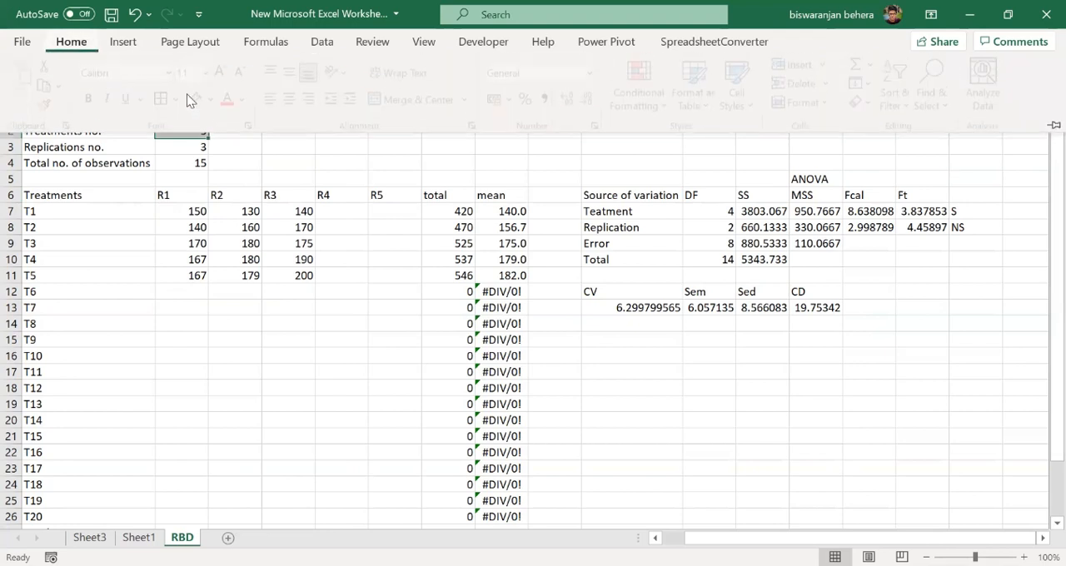
{"action": "left_click", "coordinate": [216, 100]}
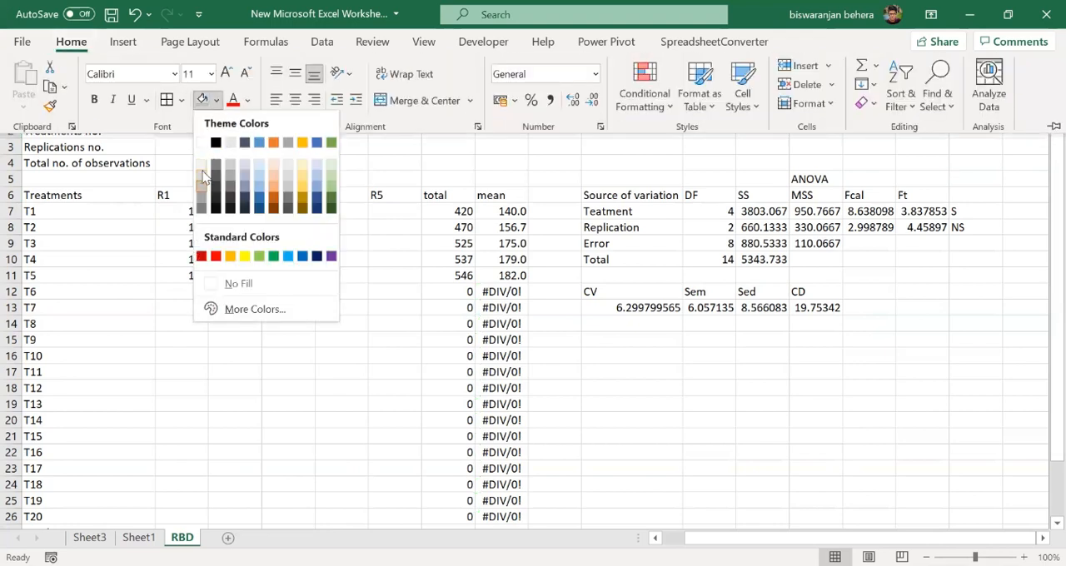
{"action": "left_click", "coordinate": [202, 178]}
- Apply the same light grey fill to the replications number cell C3 and reapply it to C2
{"action": "left_click", "coordinate": [191, 130]}
{"action": "left_click", "coordinate": [190, 146]}
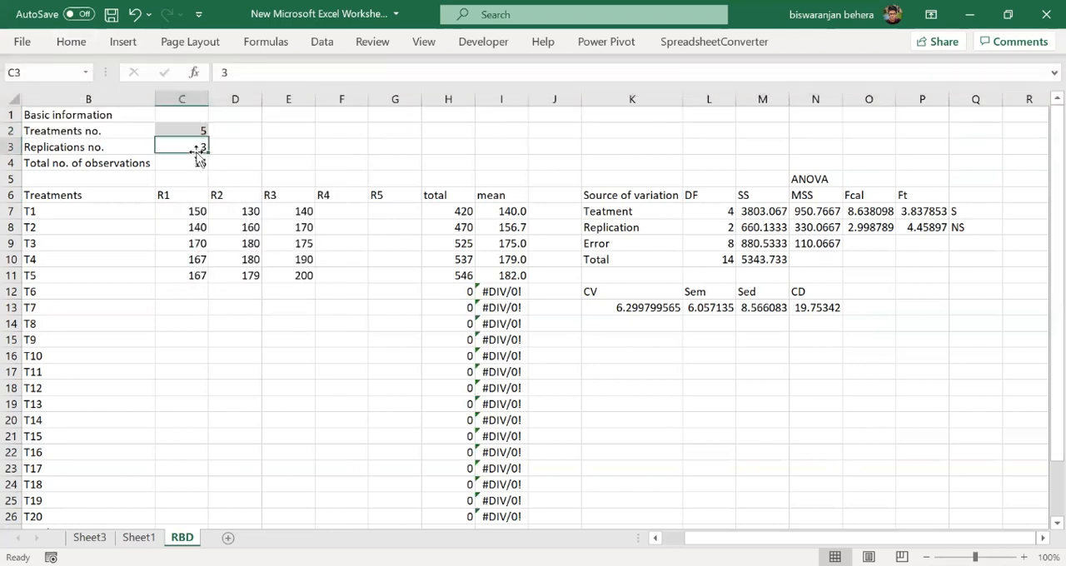
{"action": "left_click", "coordinate": [72, 41]}
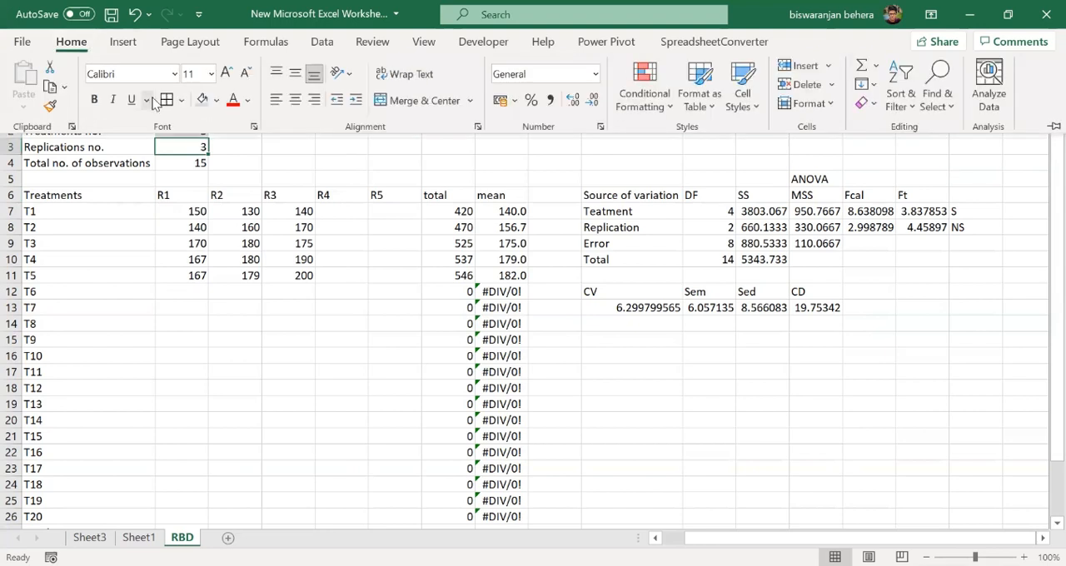
{"action": "left_click", "coordinate": [202, 101]}
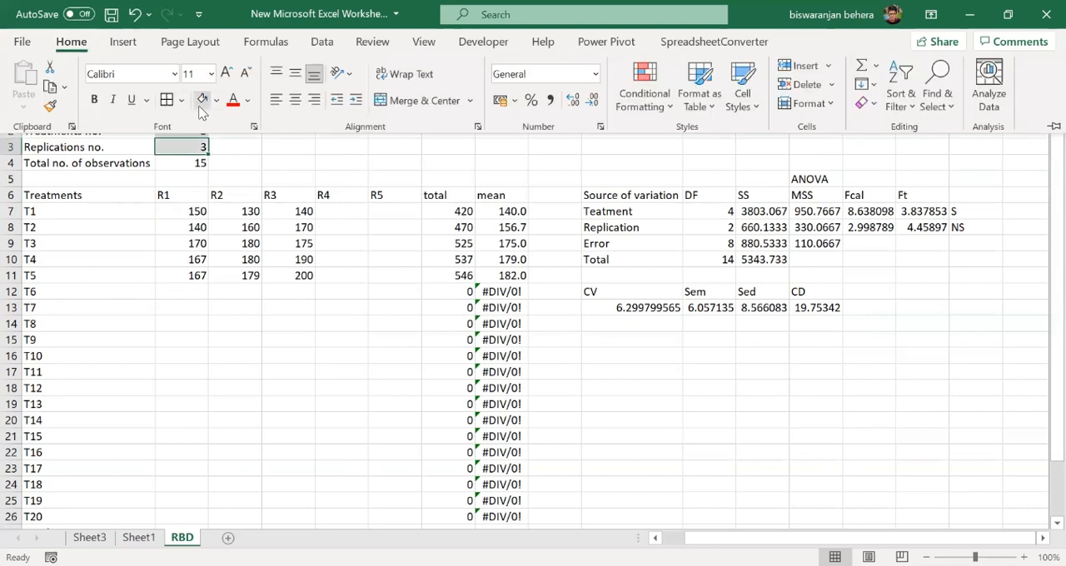
{"action": "left_click", "coordinate": [198, 166]}
{"action": "left_click", "coordinate": [218, 149]}
{"action": "left_click", "coordinate": [185, 132]}
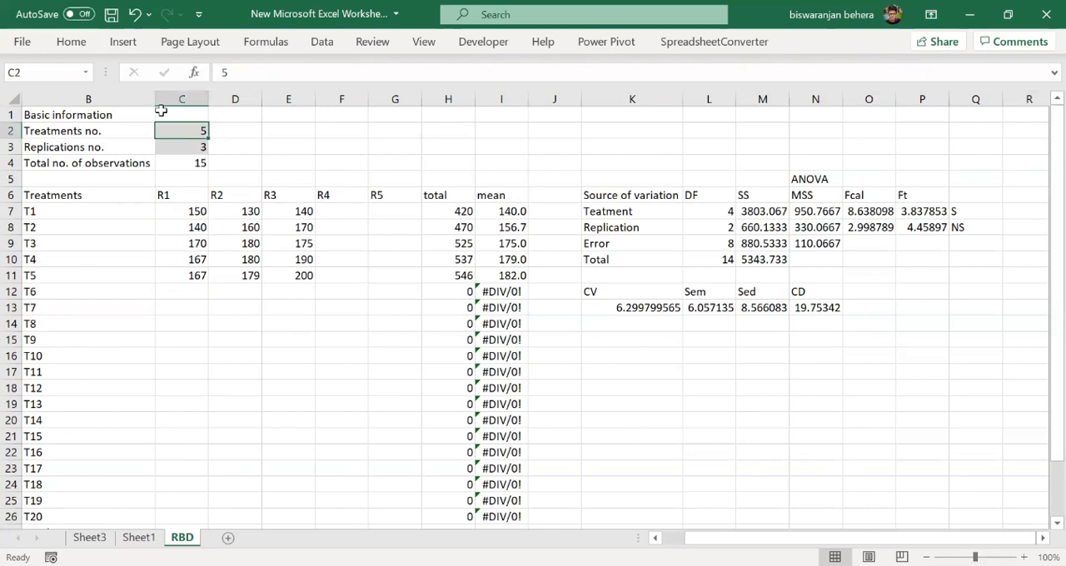
{"action": "left_click", "coordinate": [79, 42]}
{"action": "left_click", "coordinate": [202, 101]}
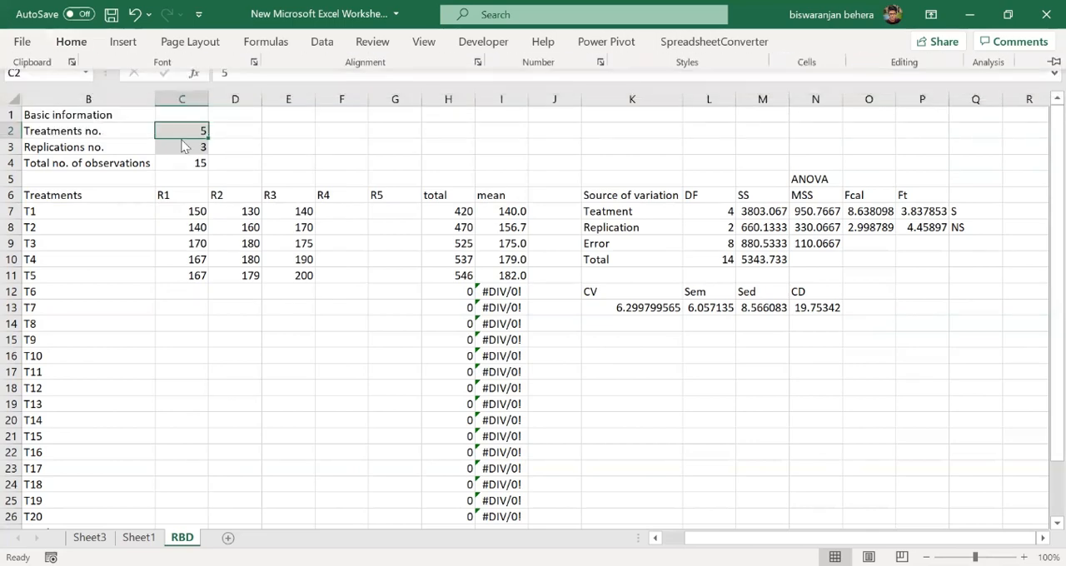
{"action": "left_click", "coordinate": [182, 148]}
{"action": "left_click", "coordinate": [77, 43]}
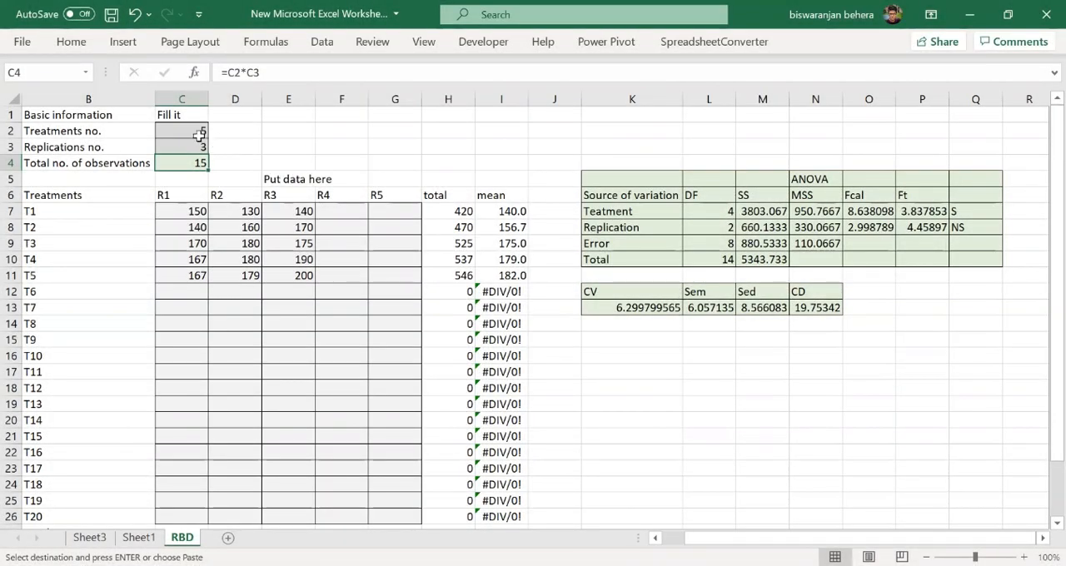
- Set the number of treatments in C2 to 12
{"action": "double_click", "coordinate": [199, 132]}
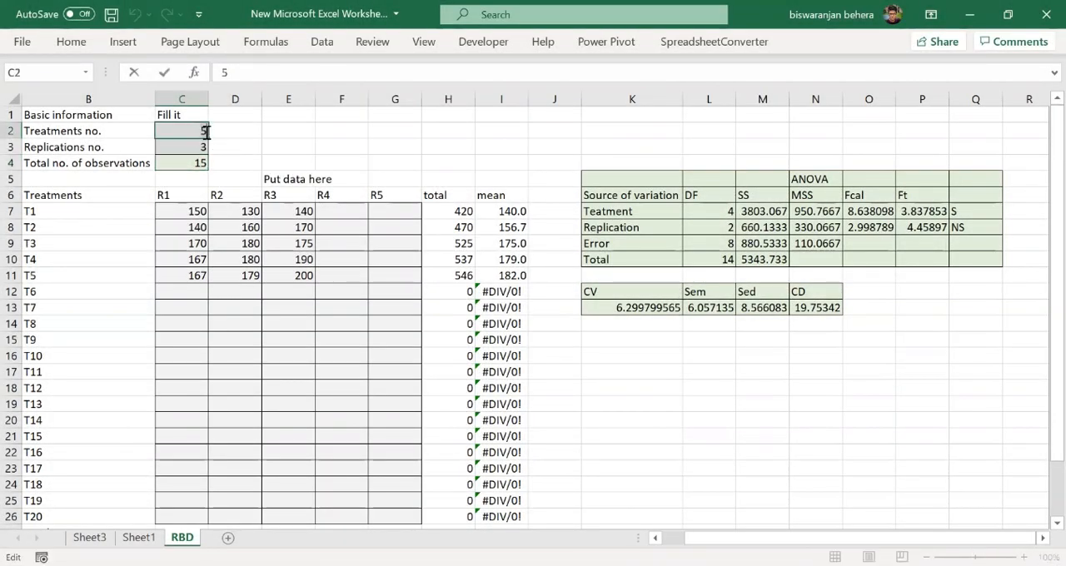
{"action": "double_click", "coordinate": [205, 132]}
{"action": "type", "text": "12"}
{"action": "key", "text": "Return"}
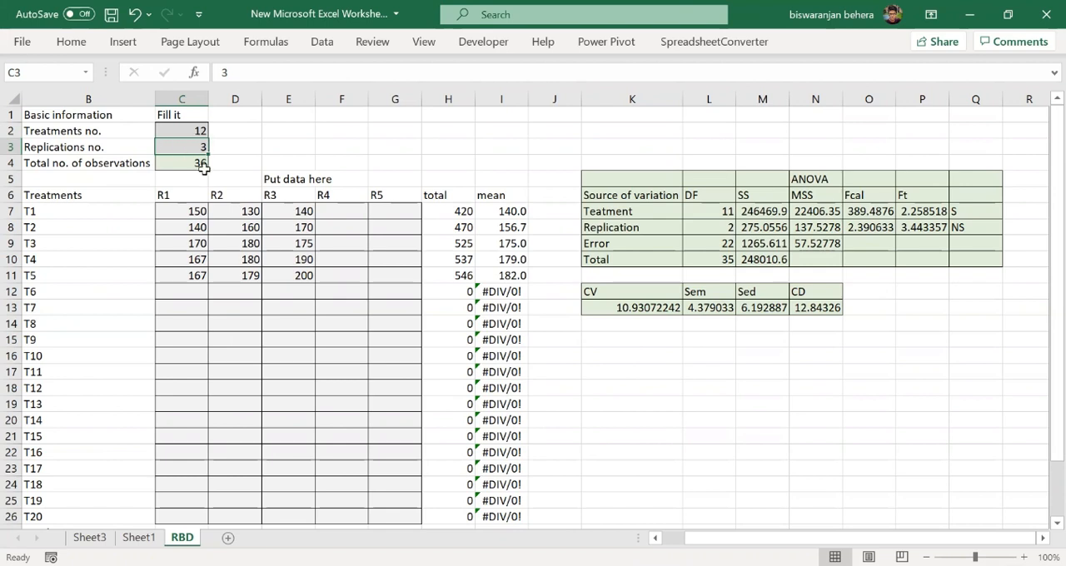
- Clear the sample observations for T1 to T5 across R1 to R3 (C7:E11)
{"action": "left_click_drag", "start_coordinate": [194, 212], "coordinate": [281, 267]}
{"action": "key", "text": "Delete"}
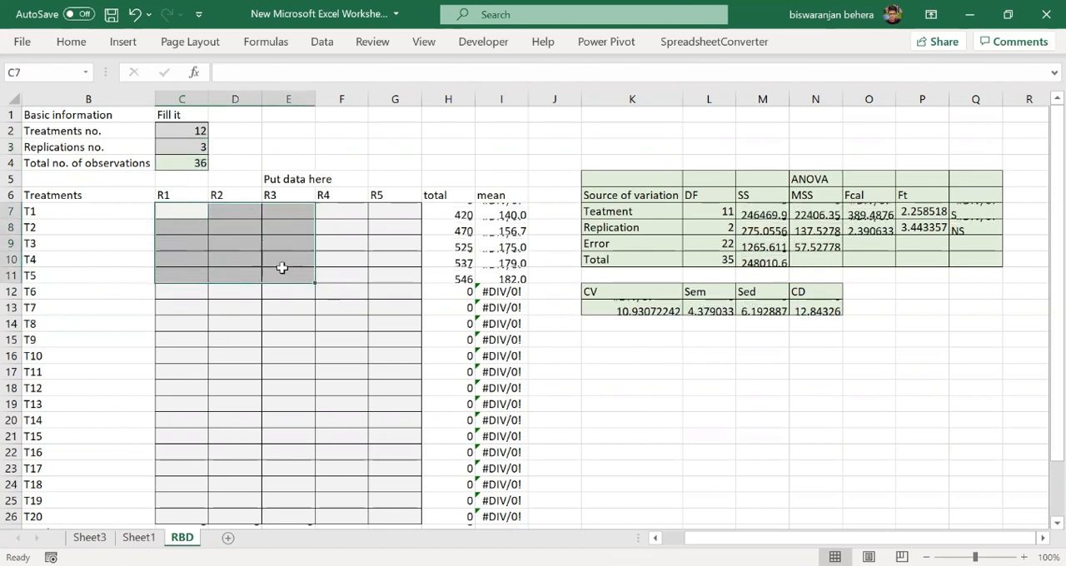
{"action": "key", "text": "ctrl+v"}
{"action": "left_click", "coordinate": [192, 257]}
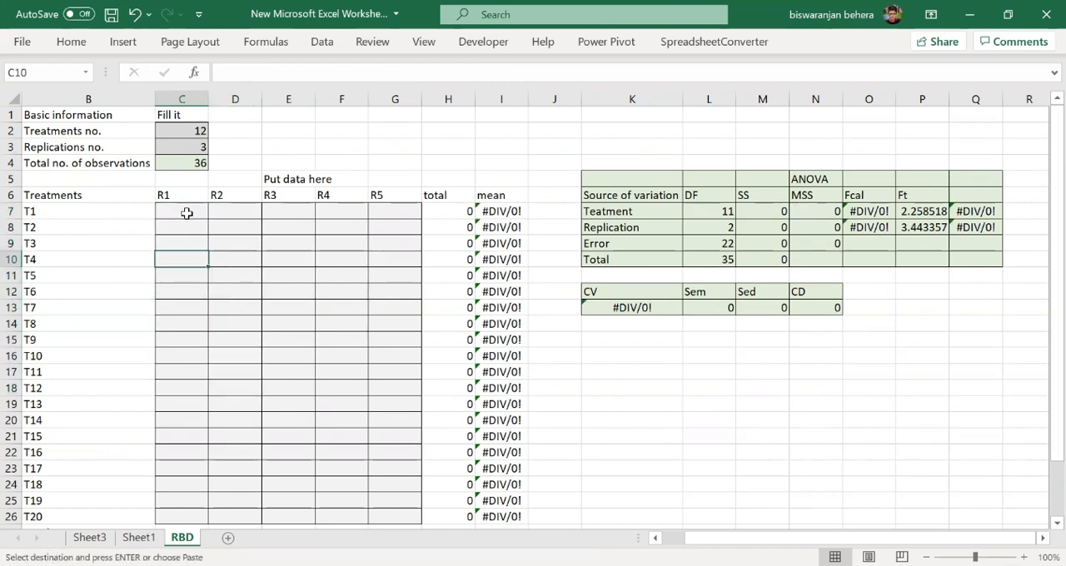
- Paste the copied data set for 12 treatments and three replications as values only, starting at C7
{"action": "left_click", "coordinate": [187, 213]}
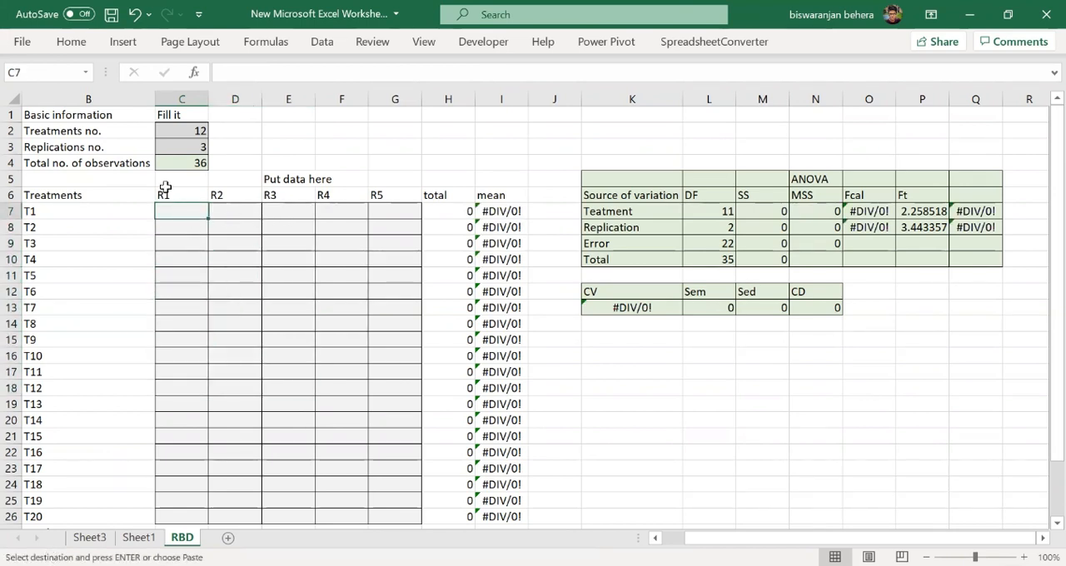
{"action": "right_click", "coordinate": [186, 205]}
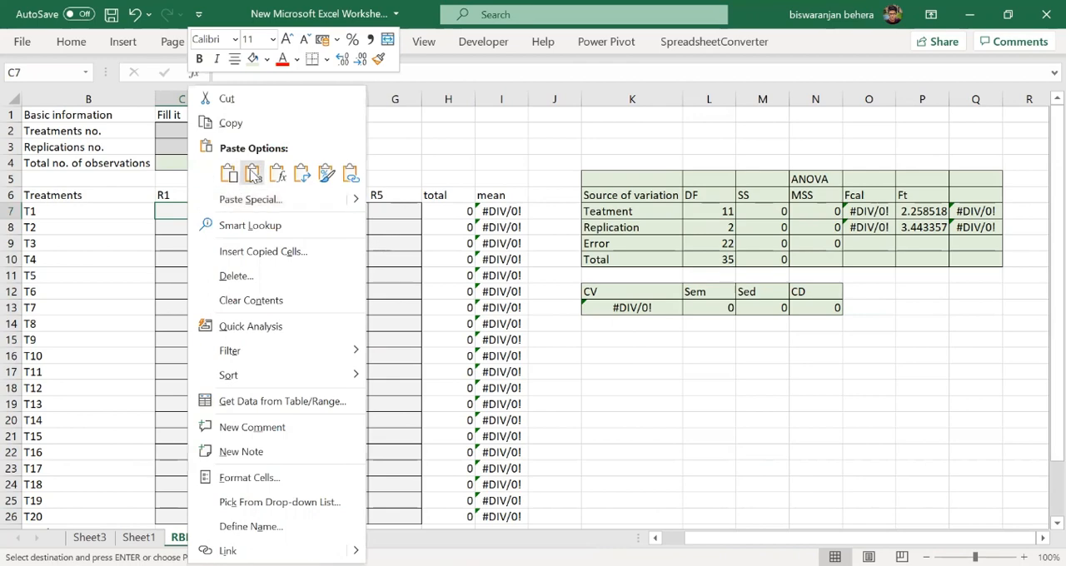
{"action": "left_click", "coordinate": [252, 173]}
{"action": "left_click", "coordinate": [815, 420]}
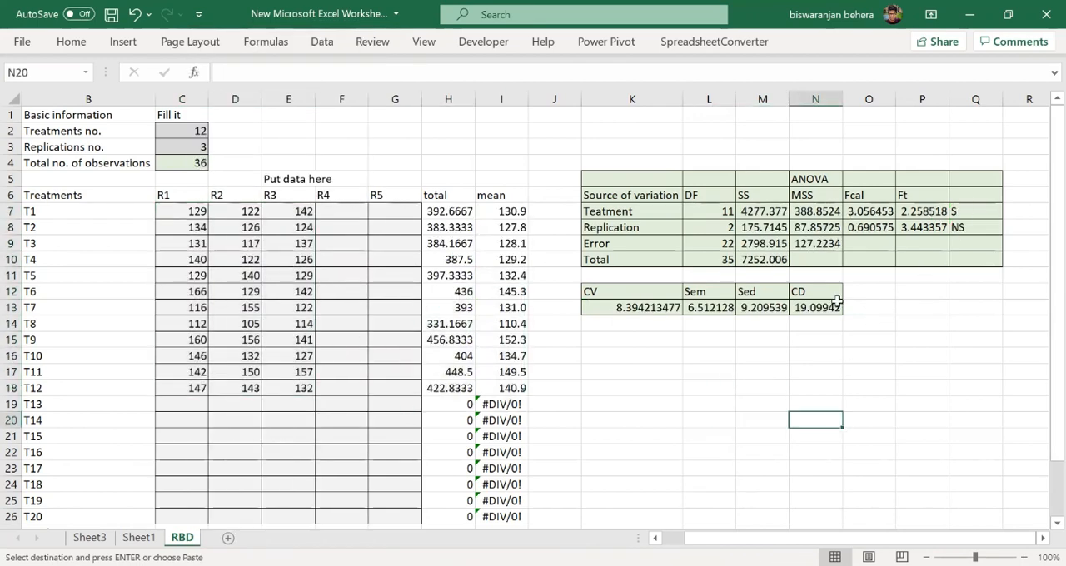
{"action": "scroll", "coordinate": [812, 306], "scroll_direction": "down", "scroll_amount": 2}
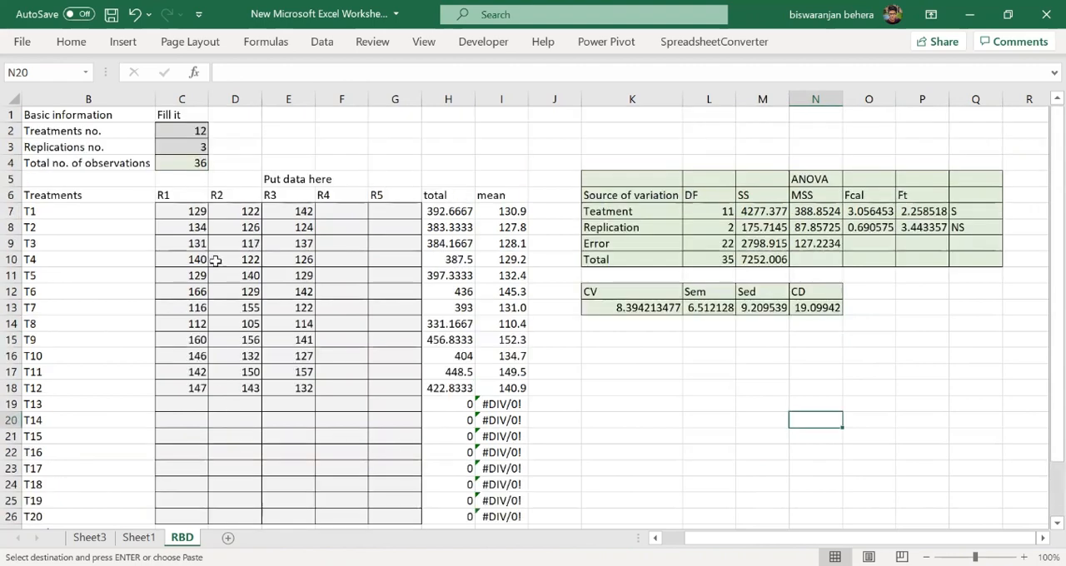
{"action": "scroll", "coordinate": [229, 414], "scroll_direction": "up", "scroll_amount": 2}
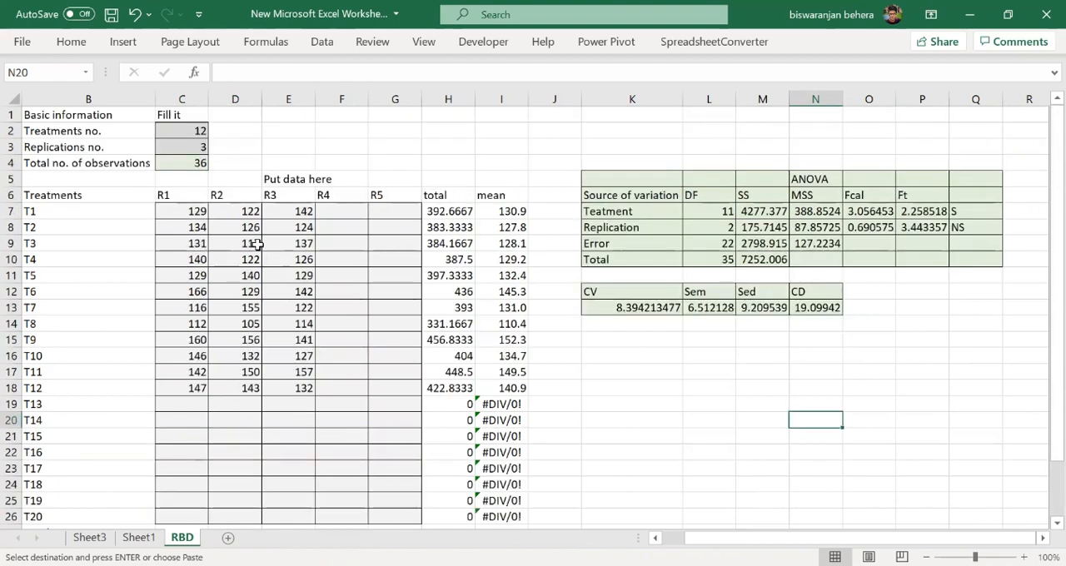
{"action": "scroll", "coordinate": [225, 231], "scroll_direction": "down", "scroll_amount": 2}
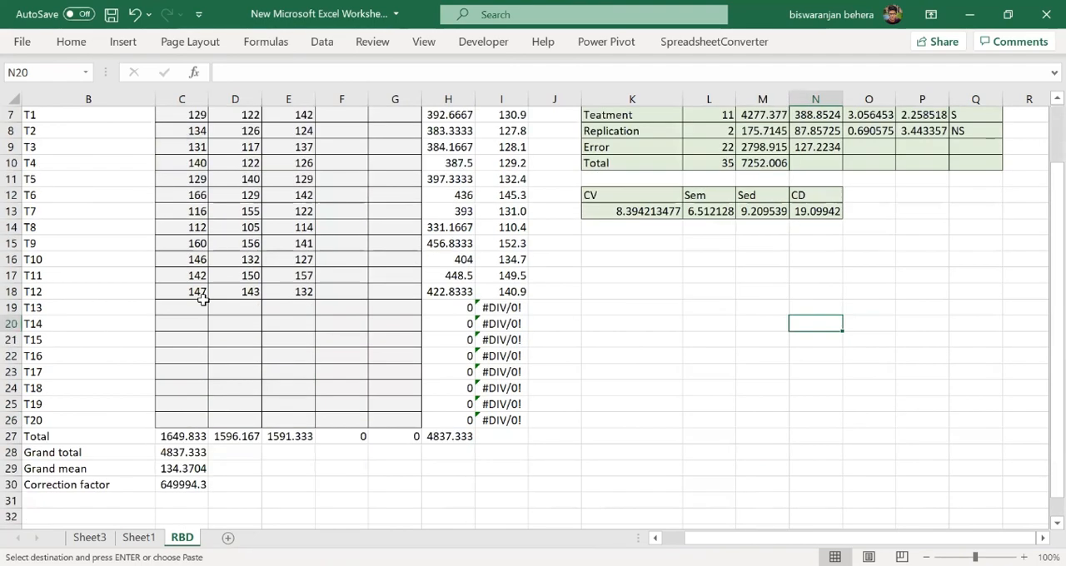
{"action": "scroll", "coordinate": [379, 275], "scroll_direction": "up", "scroll_amount": 2}
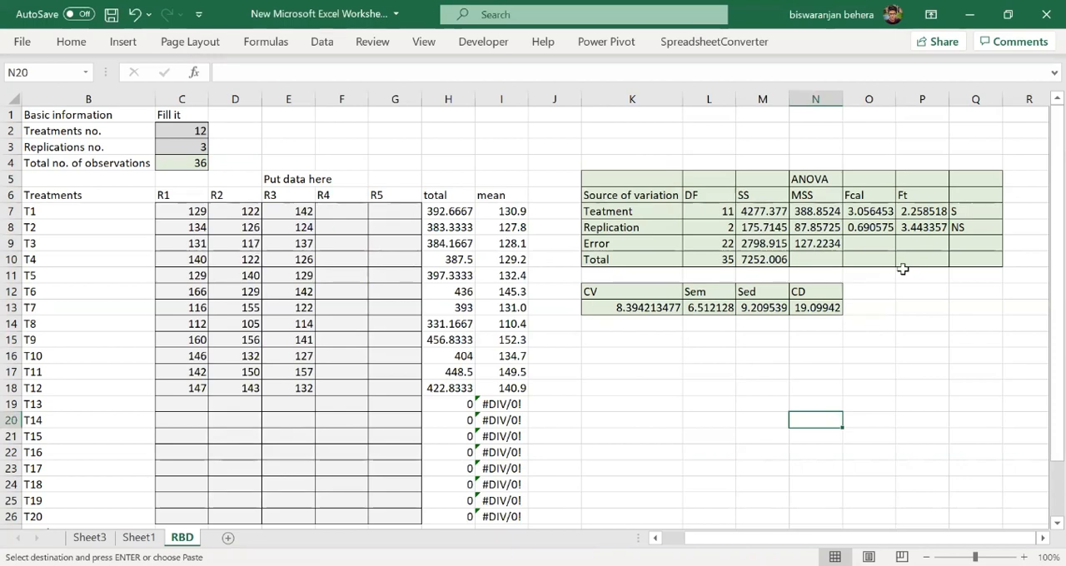
- Check the CD, SEd, SEm and CV results in row 13 for the 12-treatment data set
{"action": "left_click", "coordinate": [833, 310]}
{"action": "left_click", "coordinate": [754, 314]}
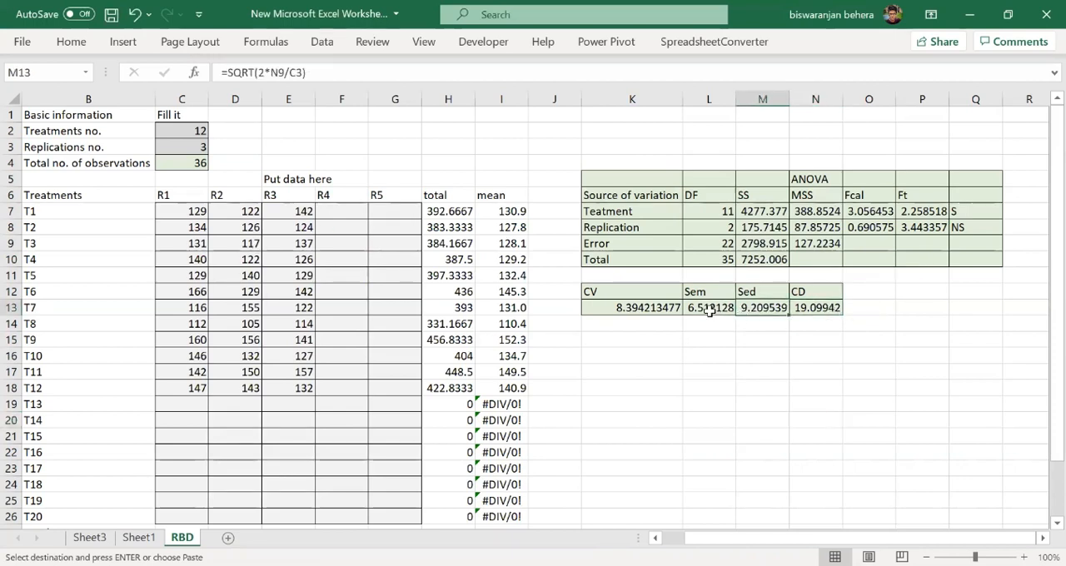
{"action": "left_click", "coordinate": [712, 310]}
{"action": "left_click", "coordinate": [630, 324]}
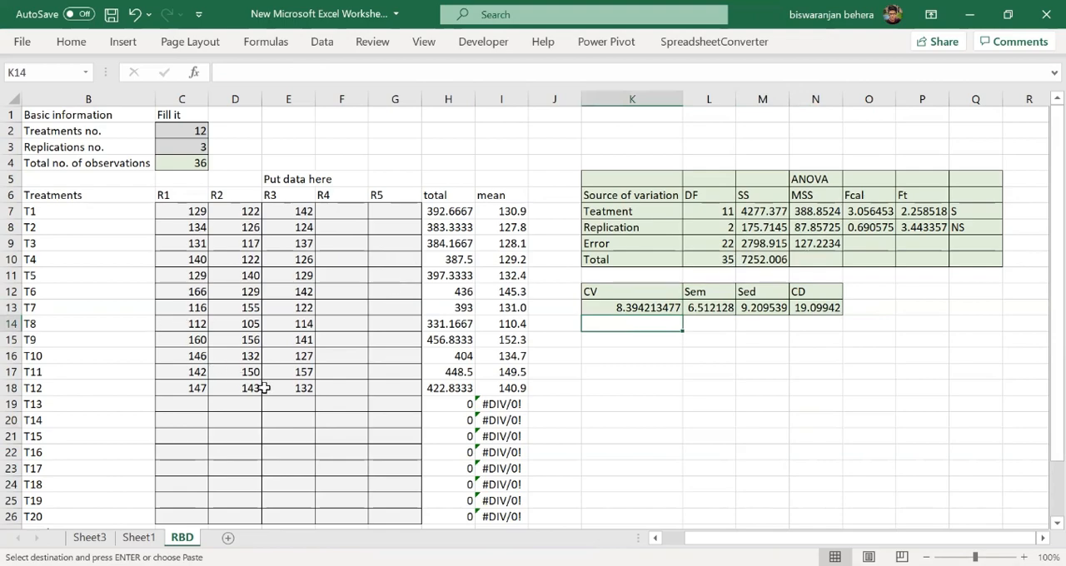
- Copy the observations in C7:E18 and submit them as data in OPSTAT's One Factor Analysis in the browser
{"action": "left_click", "coordinate": [305, 389]}
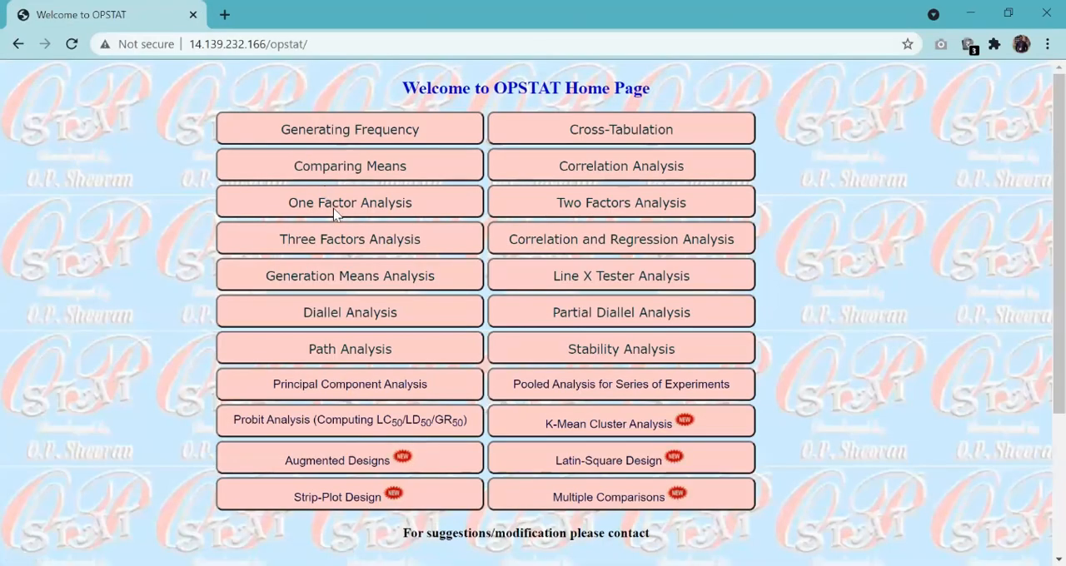
{"action": "left_click", "coordinate": [334, 212]}
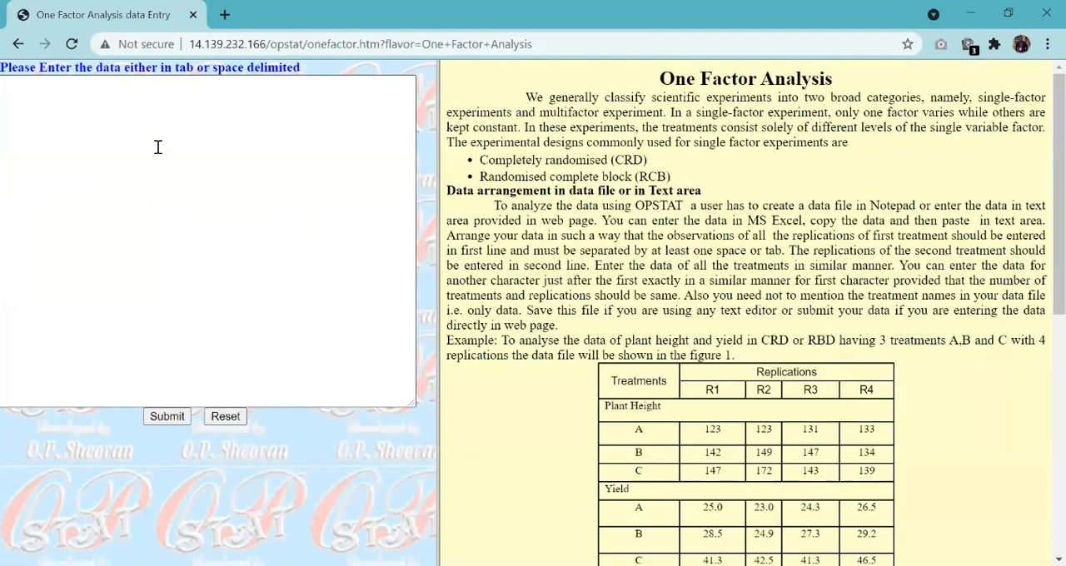
{"action": "right_click", "coordinate": [157, 147]}
{"action": "left_click", "coordinate": [201, 273]}
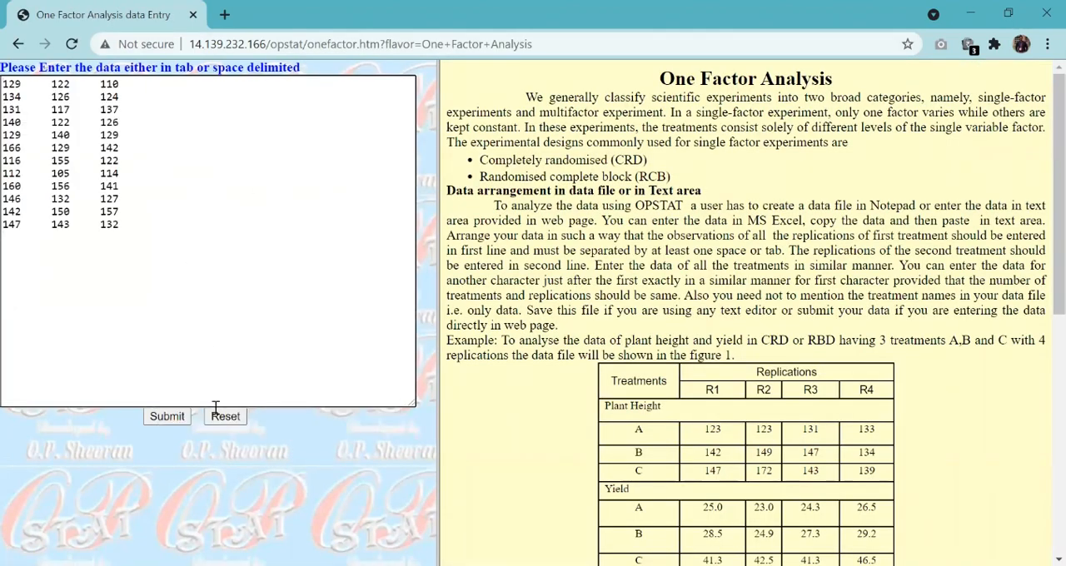
{"action": "left_click", "coordinate": [173, 421]}
- Run the RBD analysis with 12 treatments, 3 replications, 1 set and no transformation
{"action": "left_click", "coordinate": [277, 122]}
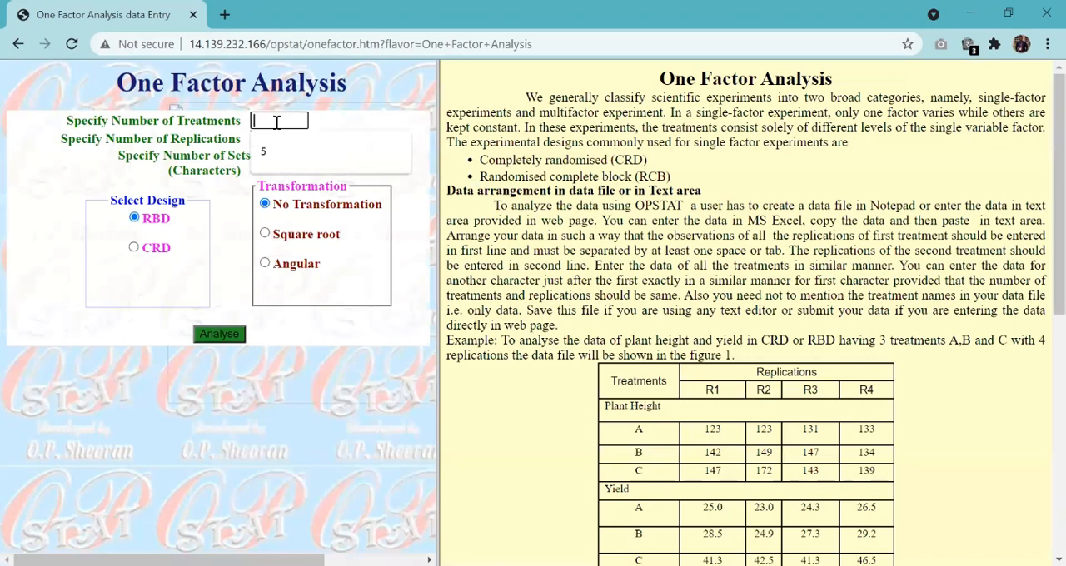
{"action": "type", "text": "12"}
{"action": "left_click", "coordinate": [292, 139]}
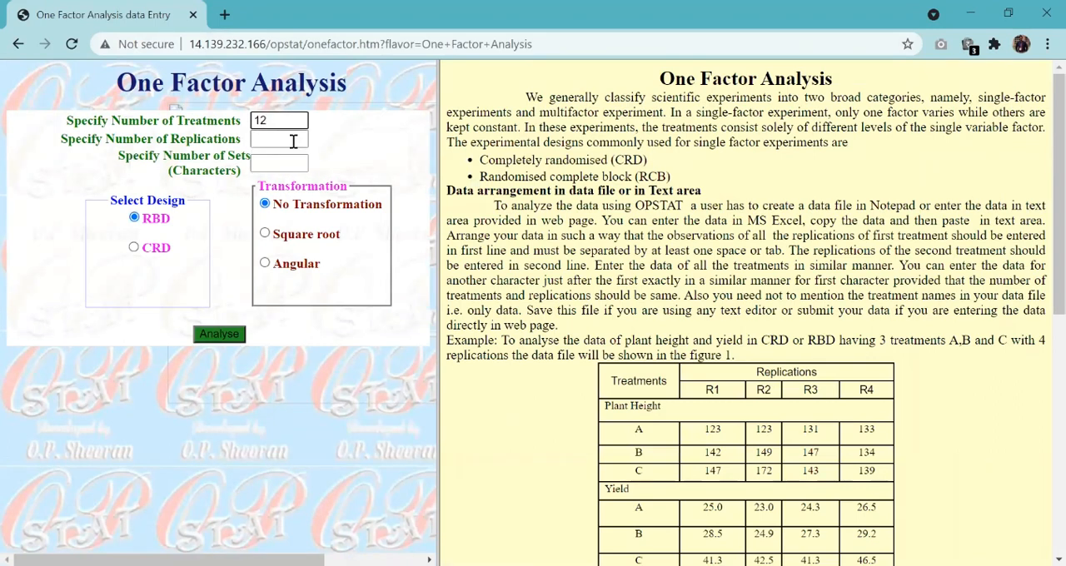
{"action": "type", "text": "3"}
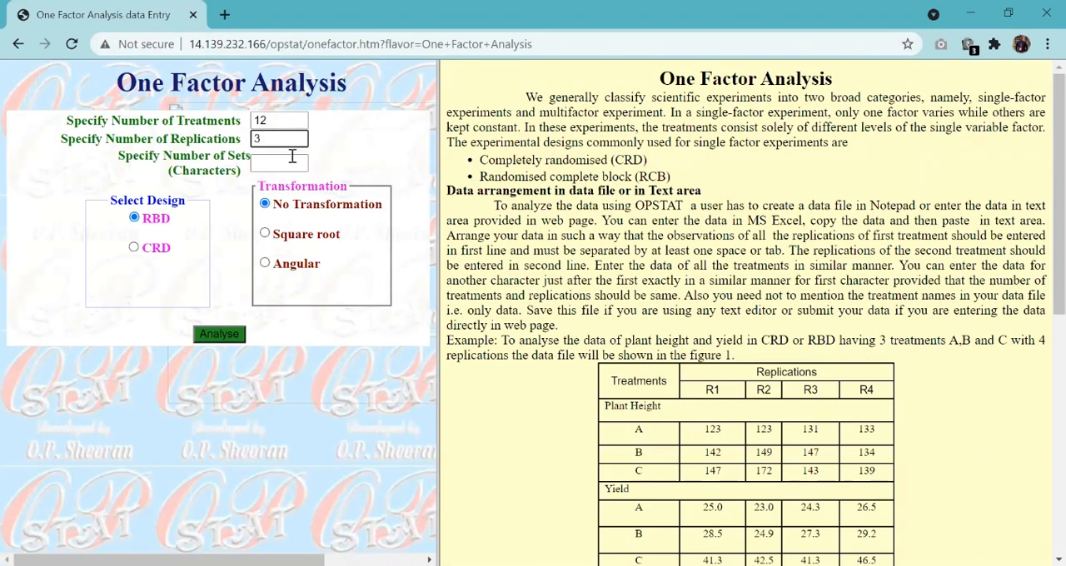
{"action": "left_click", "coordinate": [288, 164]}
{"action": "type", "text": "1"}
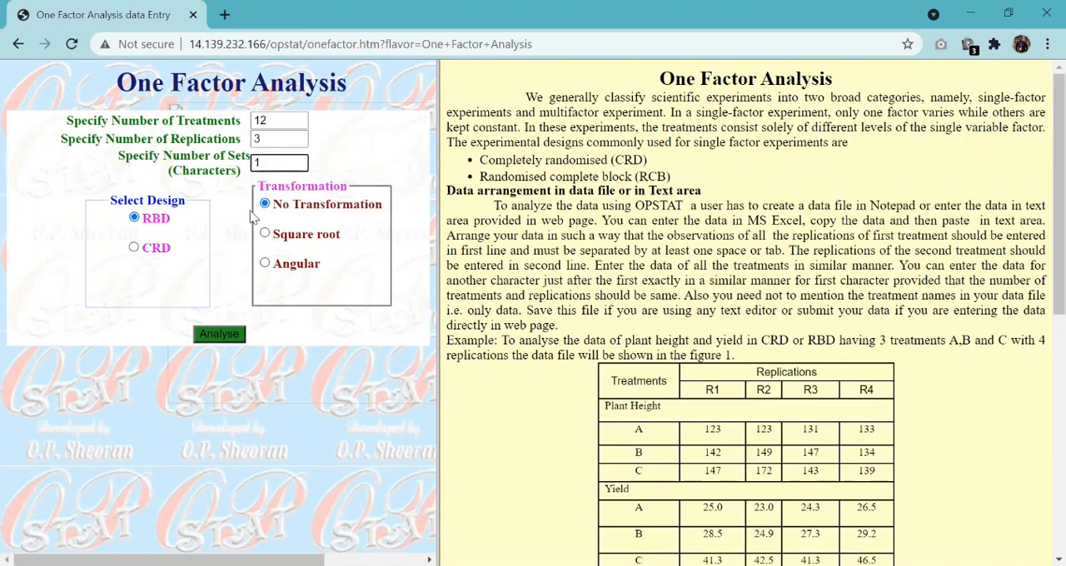
{"action": "left_click", "coordinate": [167, 231]}
{"action": "left_click", "coordinate": [214, 336]}
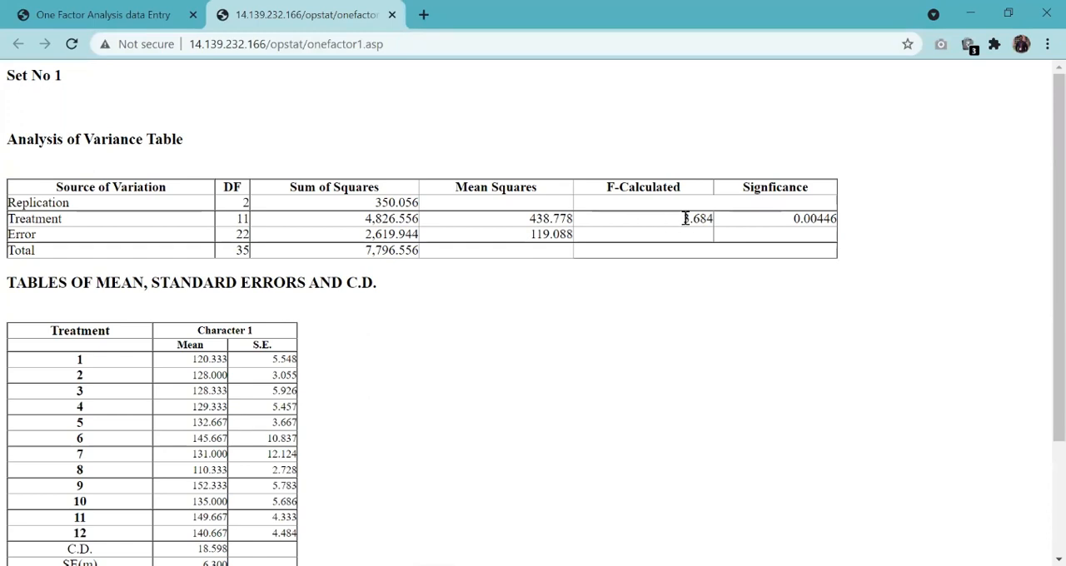
- Examine the OPSTAT output, reading the treatment's calculated F value and the C.D. and SE(m) beneath the means table
{"action": "left_click_drag", "start_coordinate": [682, 219], "coordinate": [715, 227]}
{"action": "left_click", "coordinate": [638, 229]}
{"action": "scroll", "coordinate": [374, 425], "scroll_direction": "down", "scroll_amount": 1}
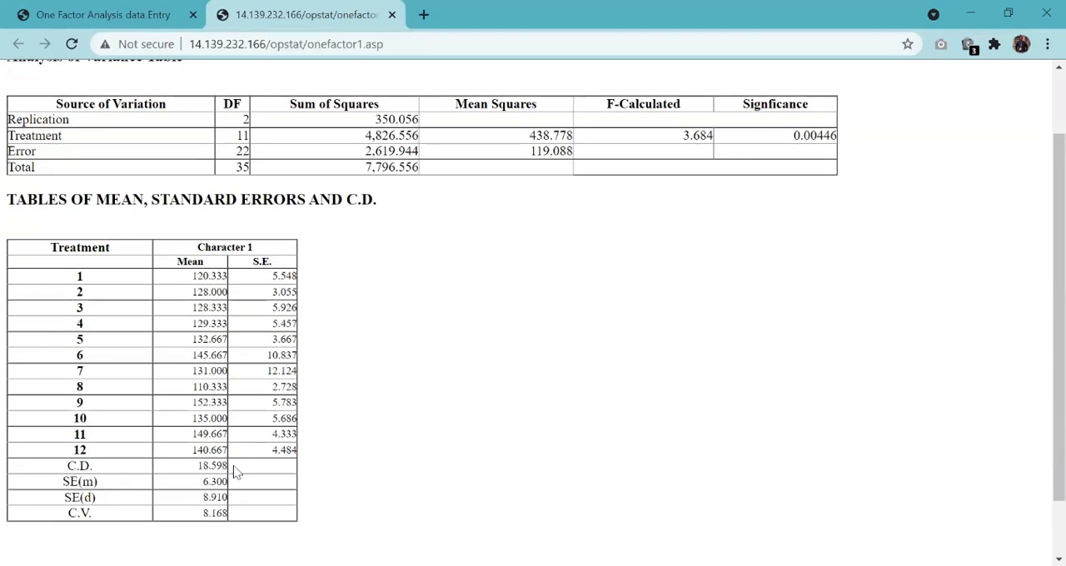
{"action": "scroll", "coordinate": [190, 500], "scroll_direction": "up", "scroll_amount": 1}
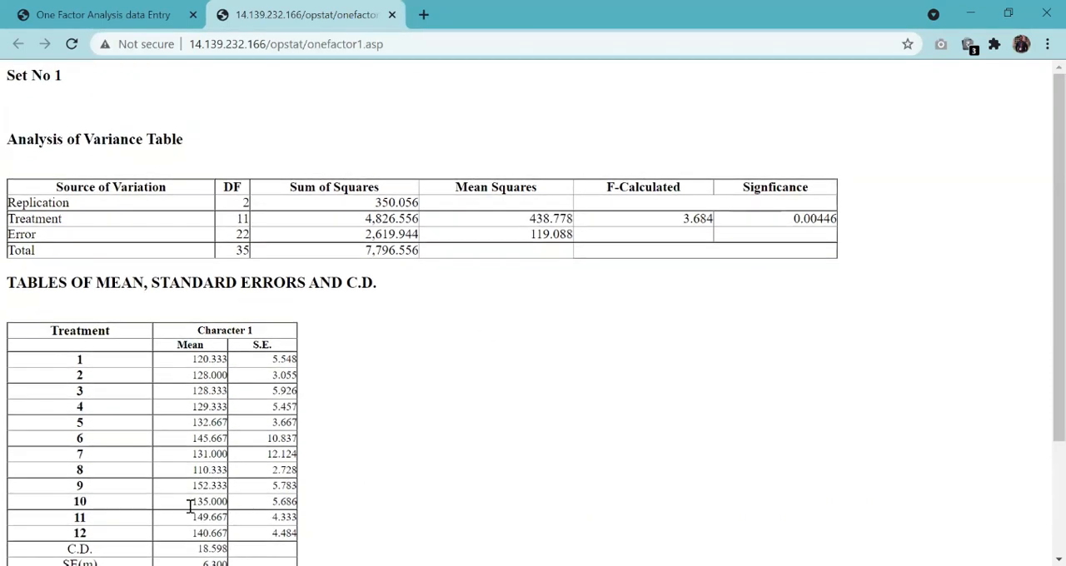
{"action": "scroll", "coordinate": [183, 475], "scroll_direction": "down", "scroll_amount": 2}
{"action": "left_click_drag", "start_coordinate": [198, 407], "coordinate": [236, 409]}
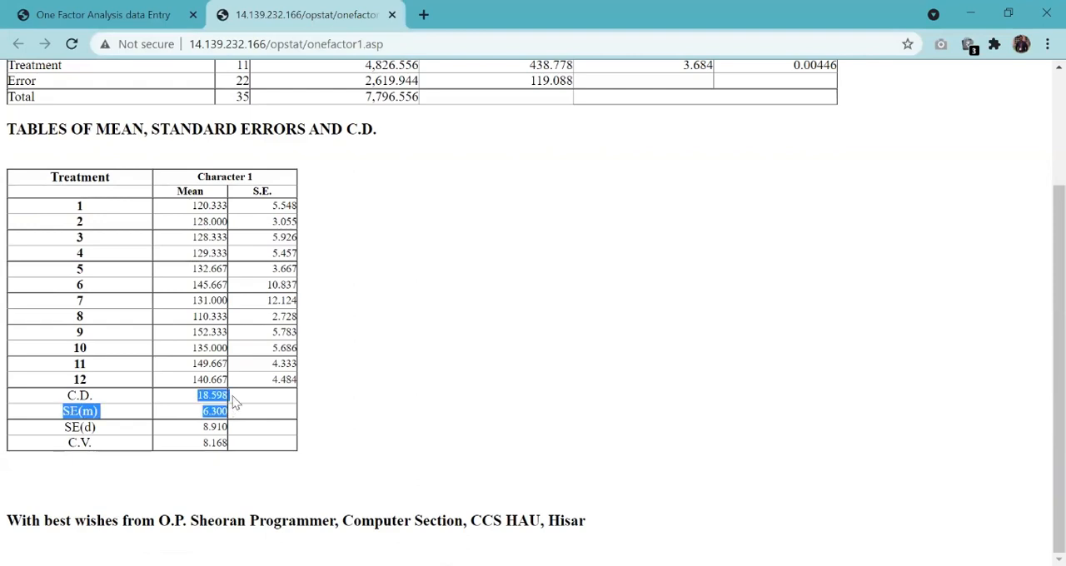
{"action": "left_click", "coordinate": [210, 415]}
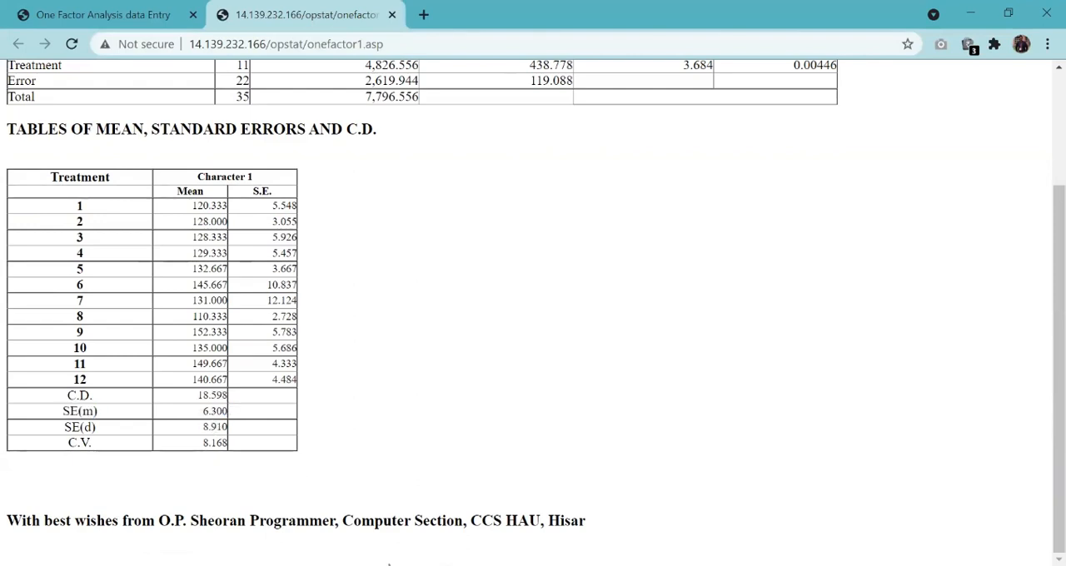
- Compare the CD, SEd, SEm and CV in the Excel RBD sheet with the values in the OPSTAT output
{"action": "left_click", "coordinate": [476, 565]}
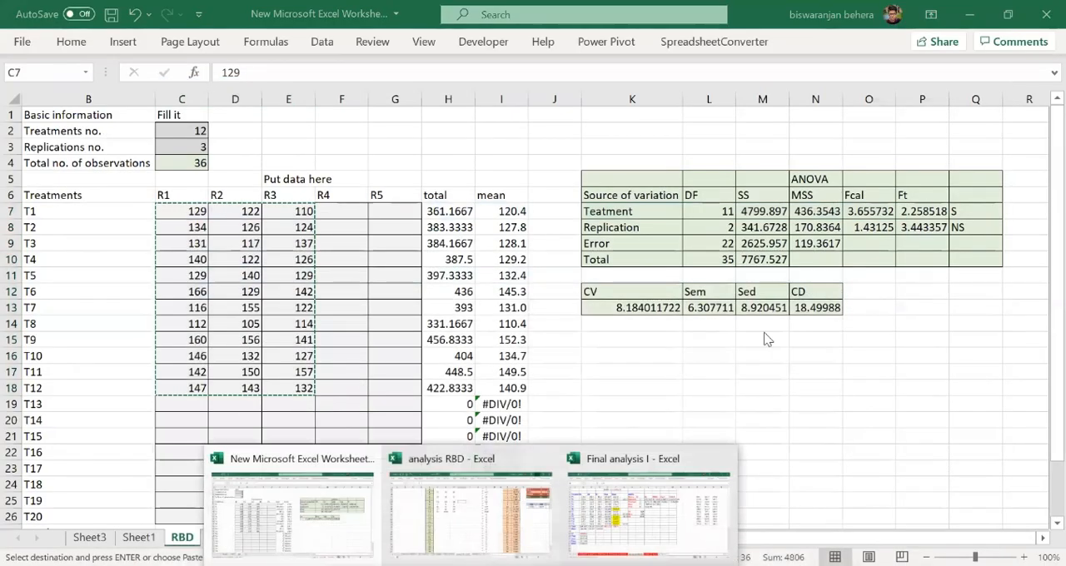
{"action": "left_click", "coordinate": [809, 307]}
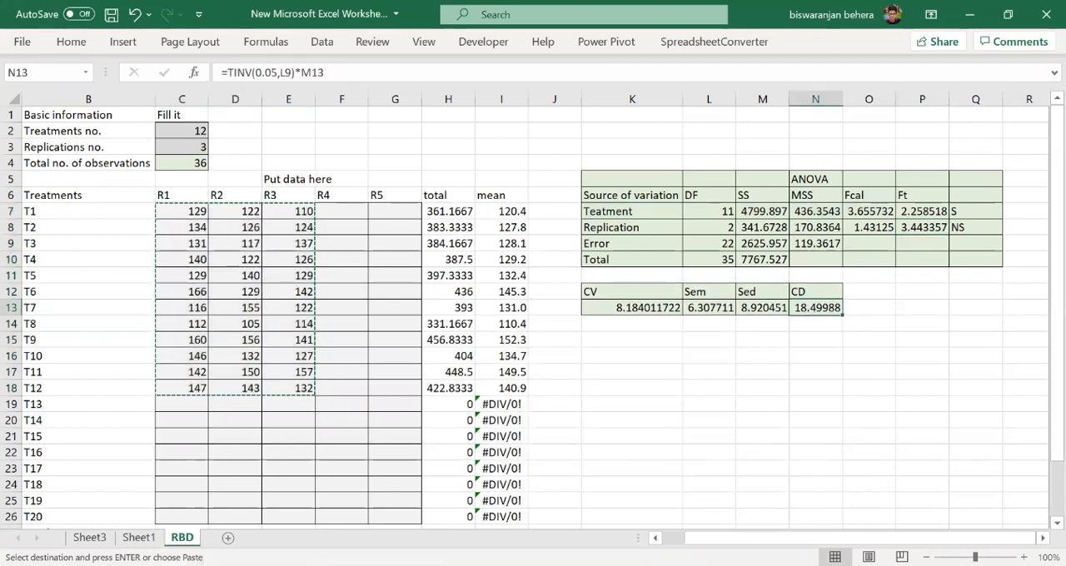
{"action": "left_click", "coordinate": [281, 531]}
{"action": "left_click", "coordinate": [315, 565]}
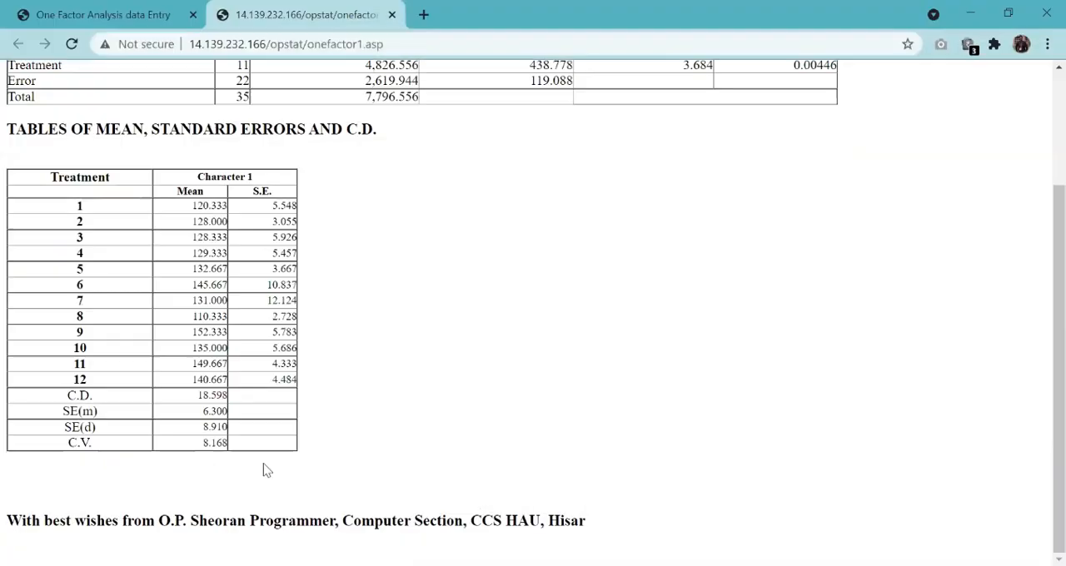
{"action": "left_click_drag", "start_coordinate": [196, 450], "coordinate": [261, 450]}
{"action": "mouse_move", "coordinate": [471, 563]}
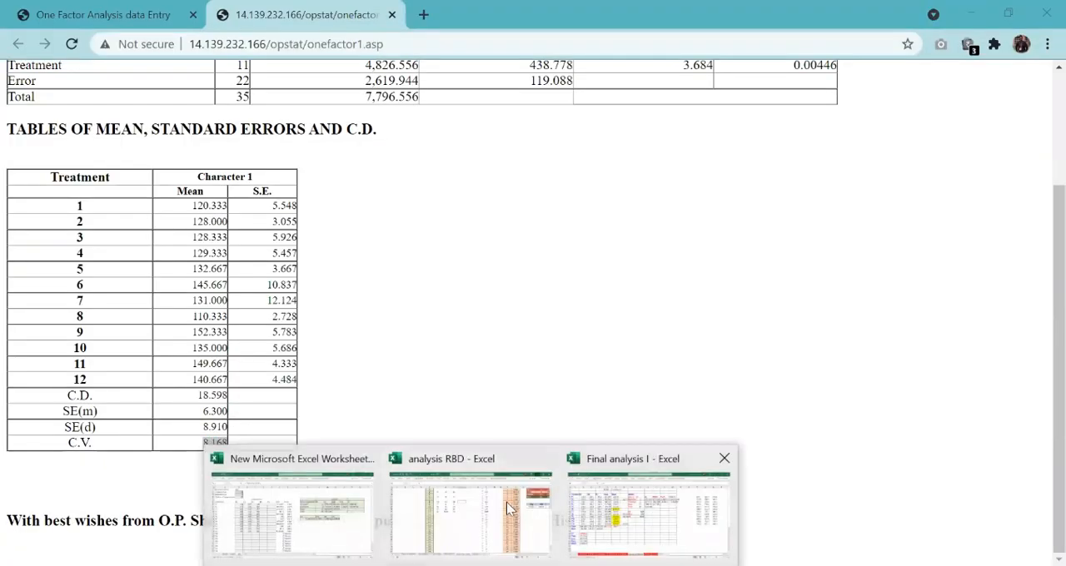
{"action": "left_click", "coordinate": [297, 497]}
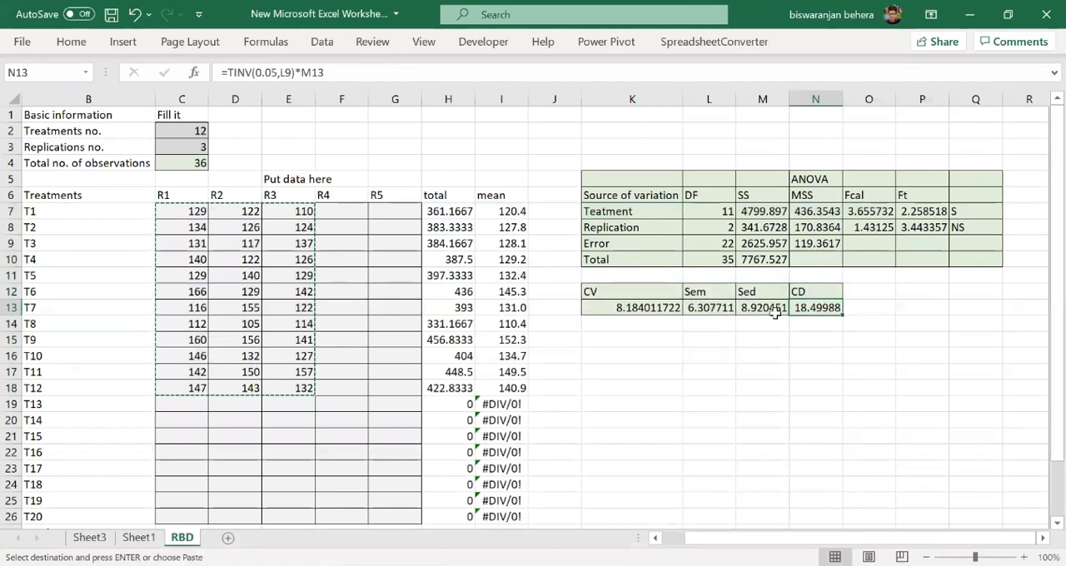
{"action": "left_click", "coordinate": [691, 356]}
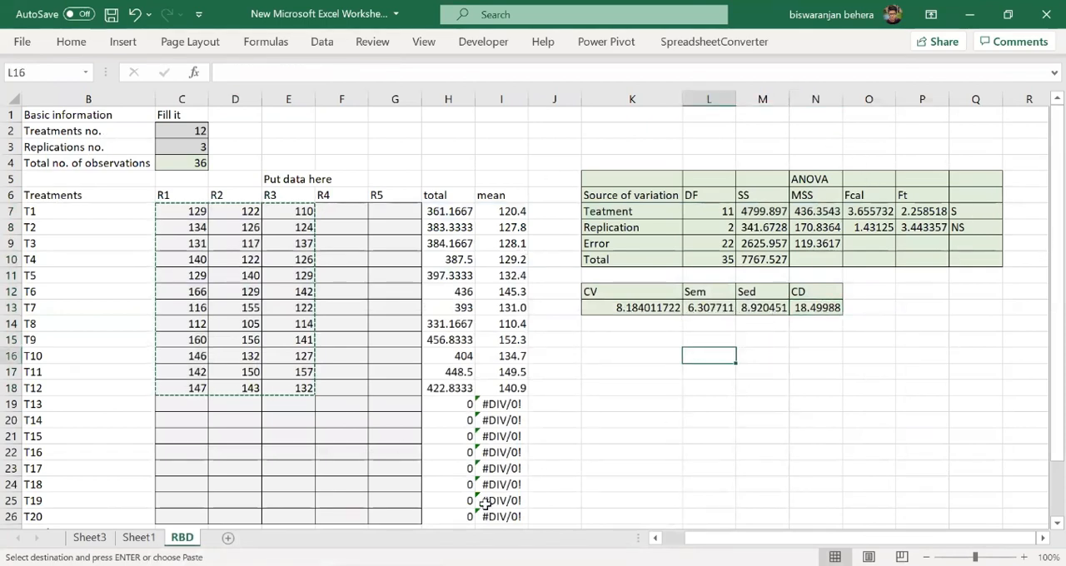
- Check the significance results in Q7:Q8 and the treatment means in I7:I18 against the OPSTAT output
{"action": "left_click", "coordinate": [968, 213]}
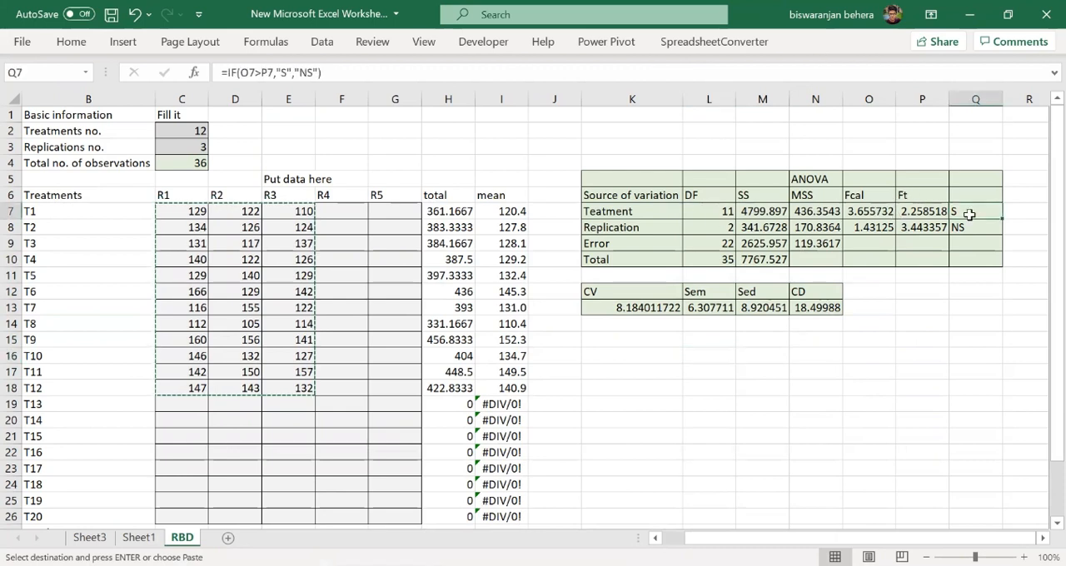
{"action": "left_click", "coordinate": [956, 228]}
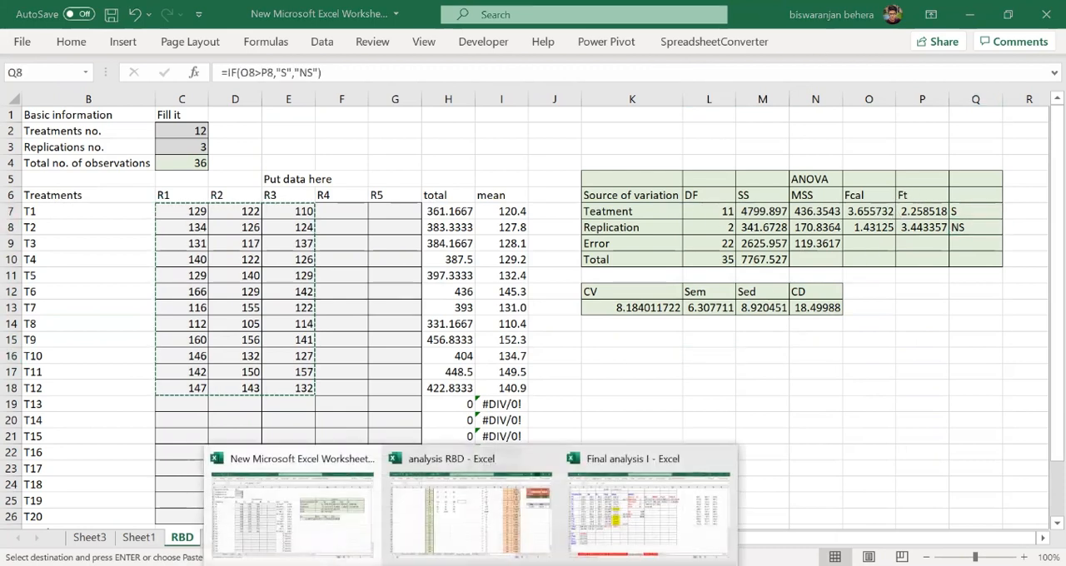
{"action": "left_click", "coordinate": [392, 565]}
{"action": "left_click", "coordinate": [262, 375]}
{"action": "scroll", "coordinate": [263, 375], "scroll_direction": "up", "scroll_amount": 2}
{"action": "key", "text": "alt+Tab"}
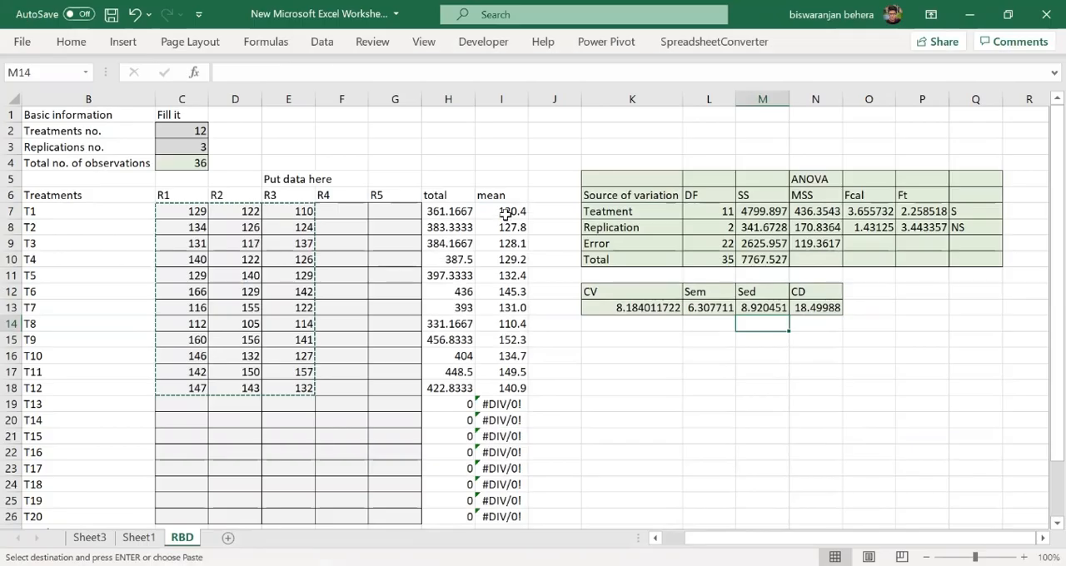
{"action": "left_click_drag", "start_coordinate": [512, 211], "coordinate": [527, 388]}
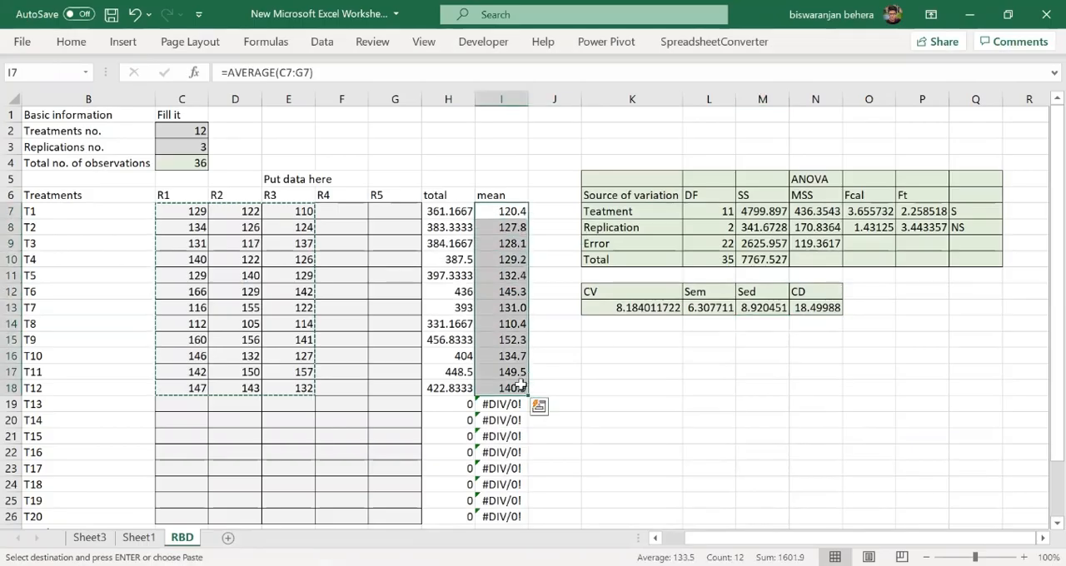
{"action": "left_click", "coordinate": [688, 353]}
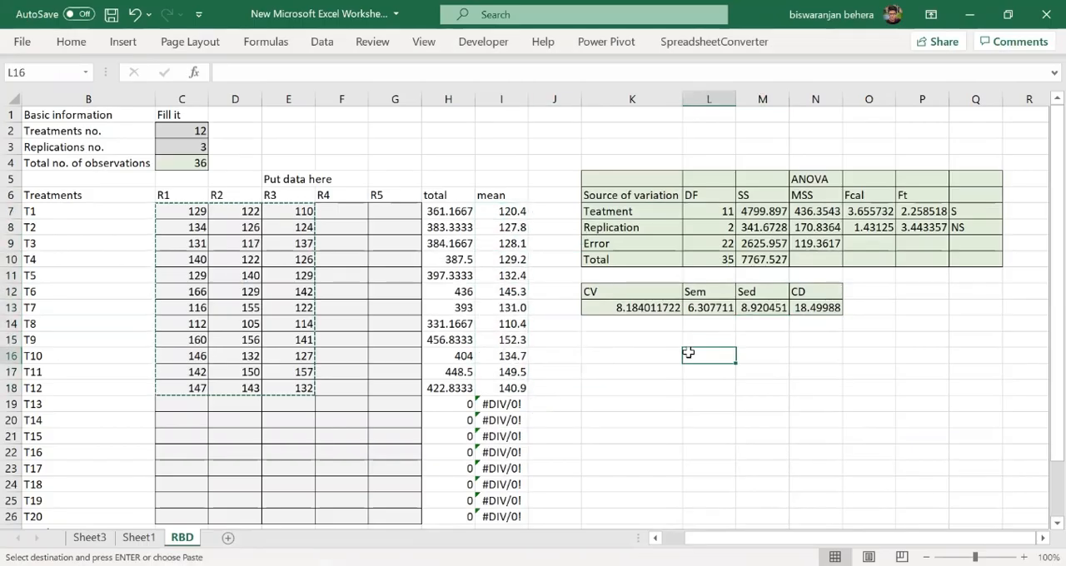
- Switch to the blank Word document and open the table size choices for inserting a table
{"action": "key", "text": "alt+Tab"}
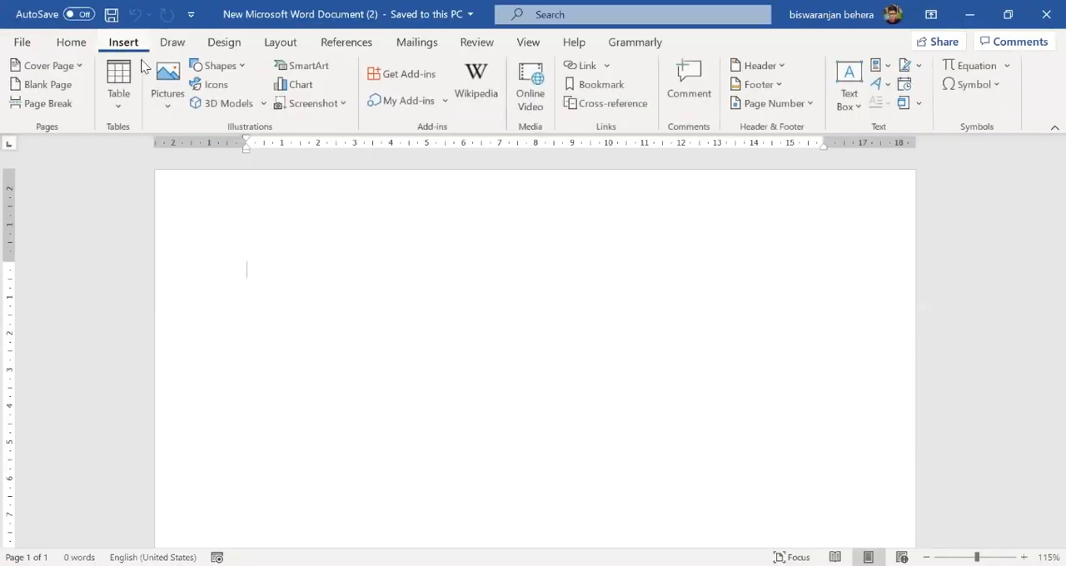
{"action": "left_click", "coordinate": [129, 99]}
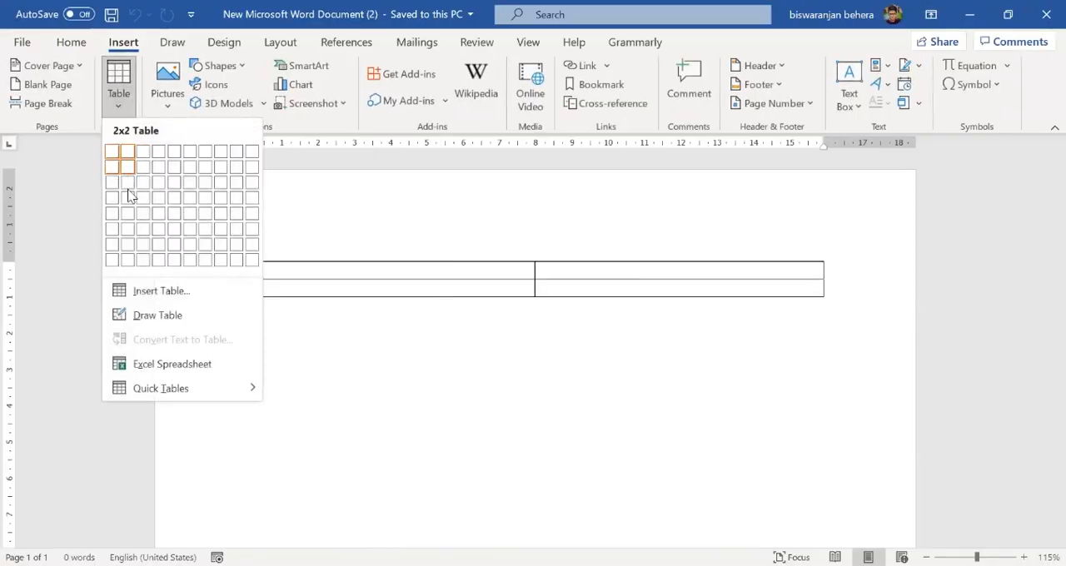